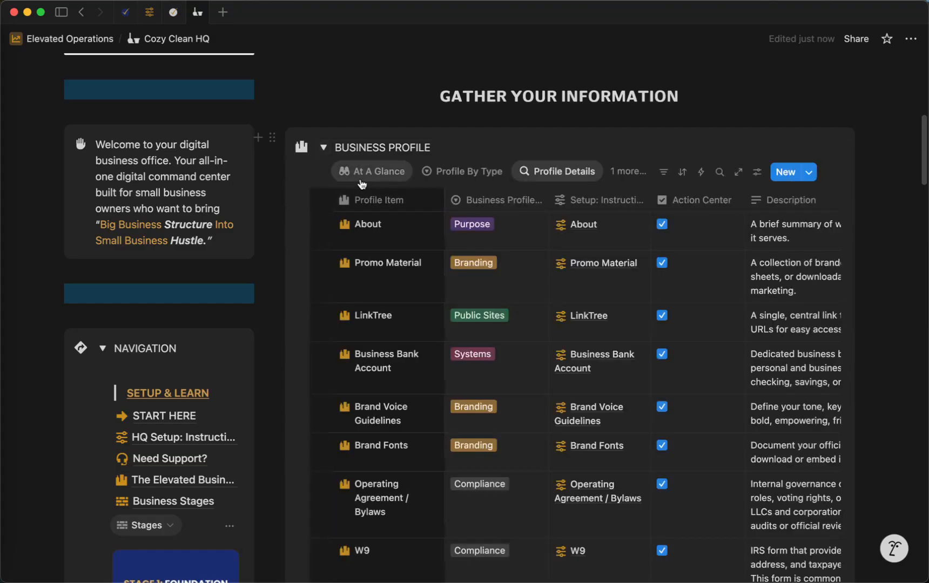
Switch the Business Profile database to the At A Glance view.
{"action": "left_click", "coordinate": [361, 178]}
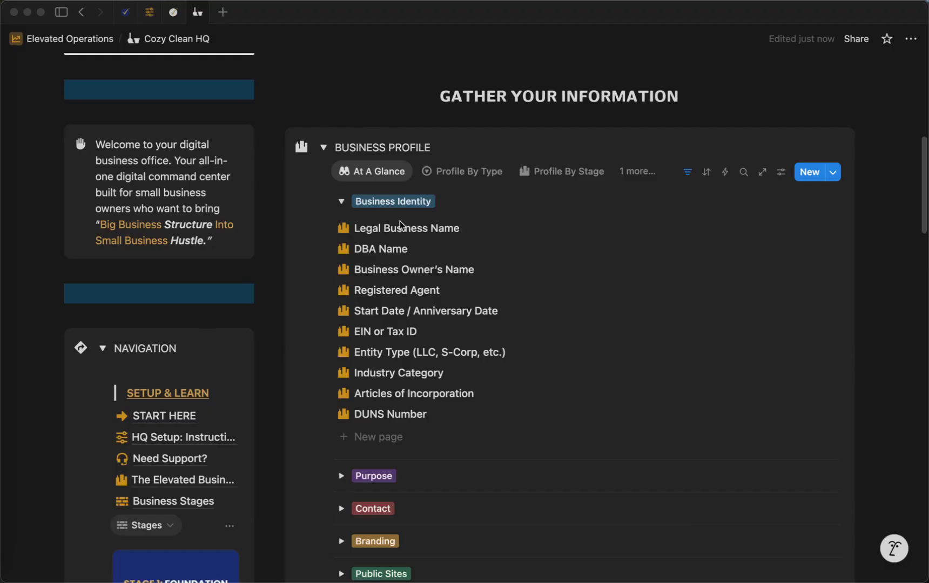
Read the Legal Business Name setup instructions in the side peek.
{"action": "left_click", "coordinate": [386, 230]}
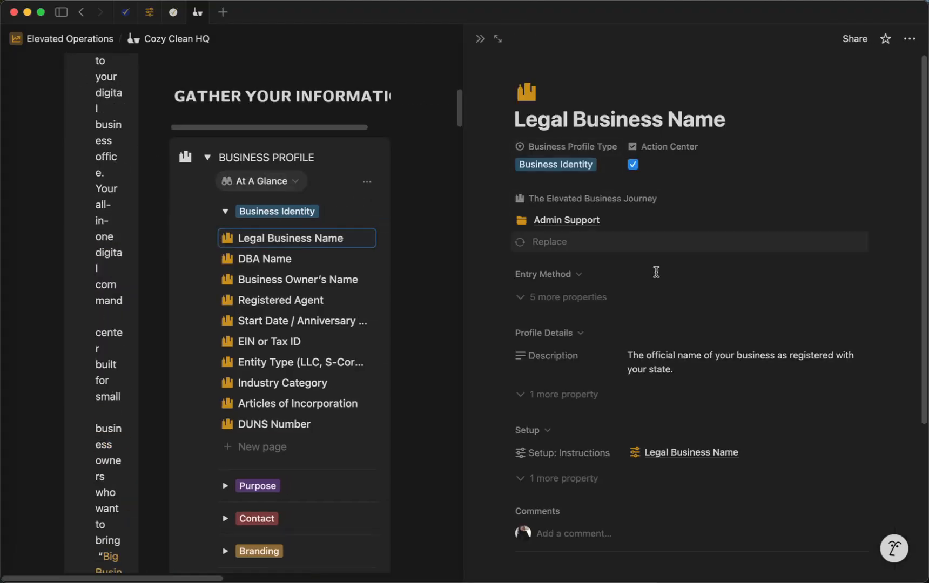
{"action": "left_click", "coordinate": [698, 456]}
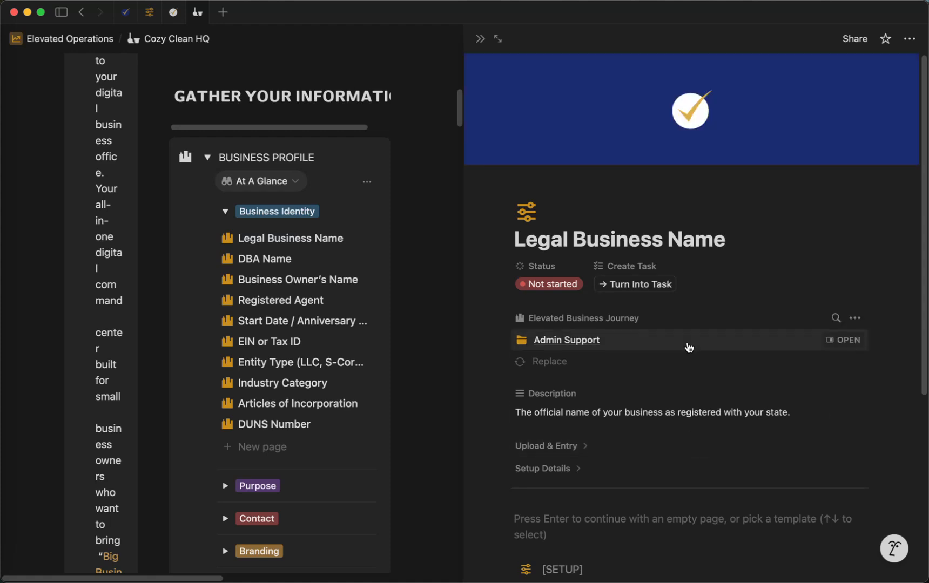
{"action": "scroll", "coordinate": [686, 346], "scroll_direction": "down", "scroll_amount": 2}
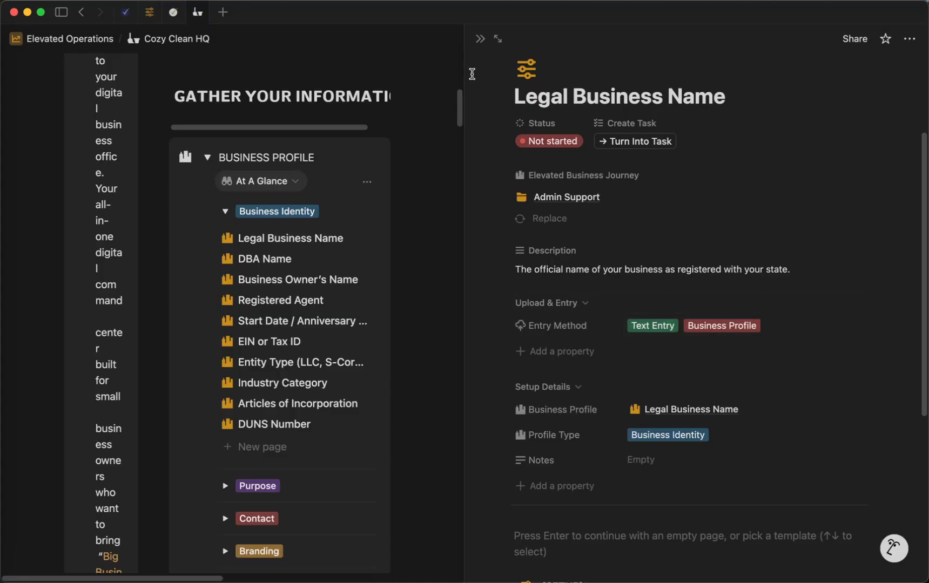
{"action": "left_click", "coordinate": [479, 39]}
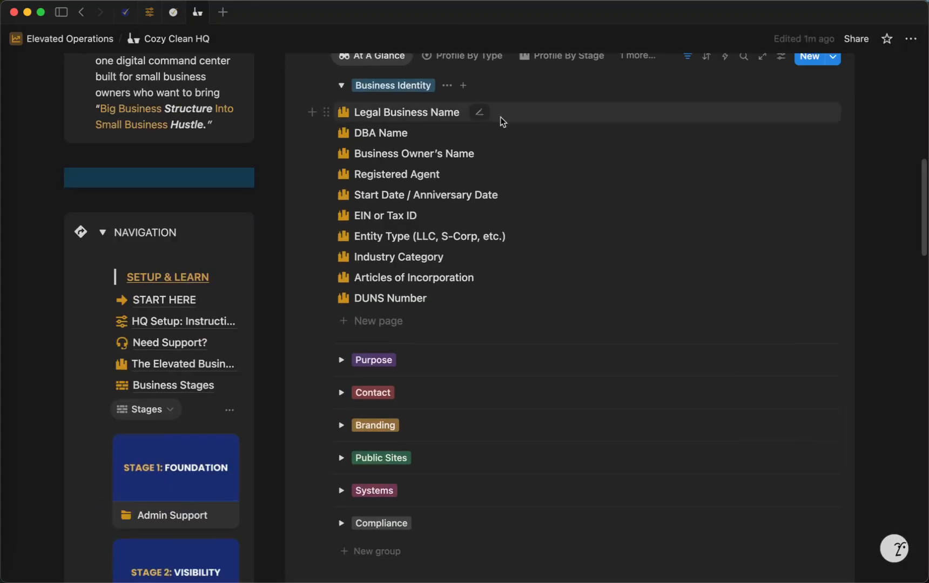
Enter 'Cozy Clean, LLC' as the Legal Business Name text entry.
{"action": "left_click", "coordinate": [479, 112]}
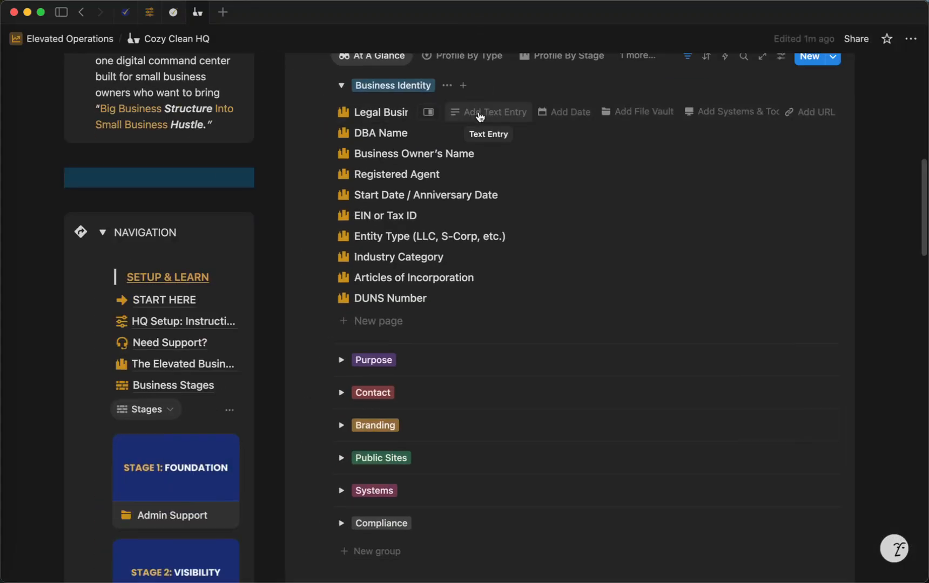
{"action": "left_click", "coordinate": [497, 115]}
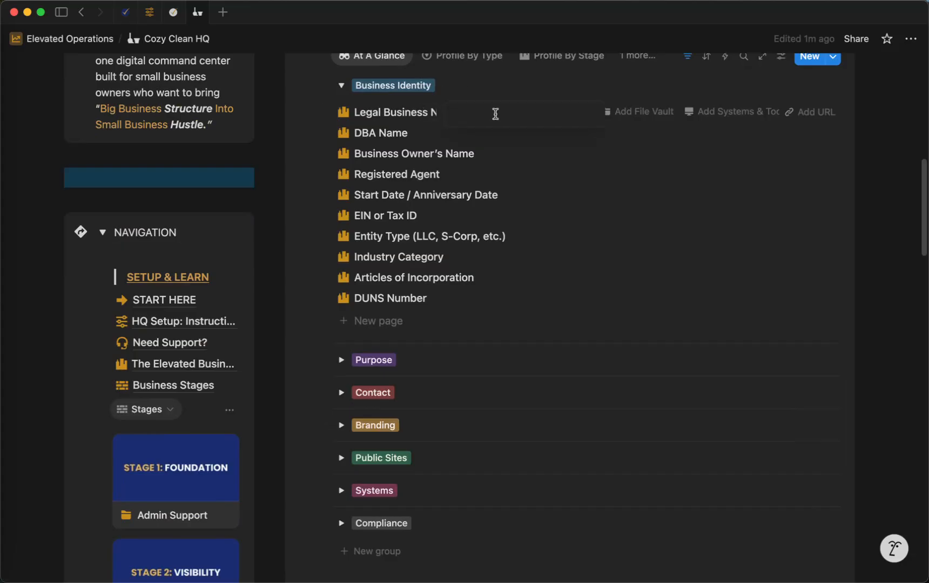
{"action": "type", "text": "Cozy Clean, LLC"}
{"action": "key", "text": "Return"}
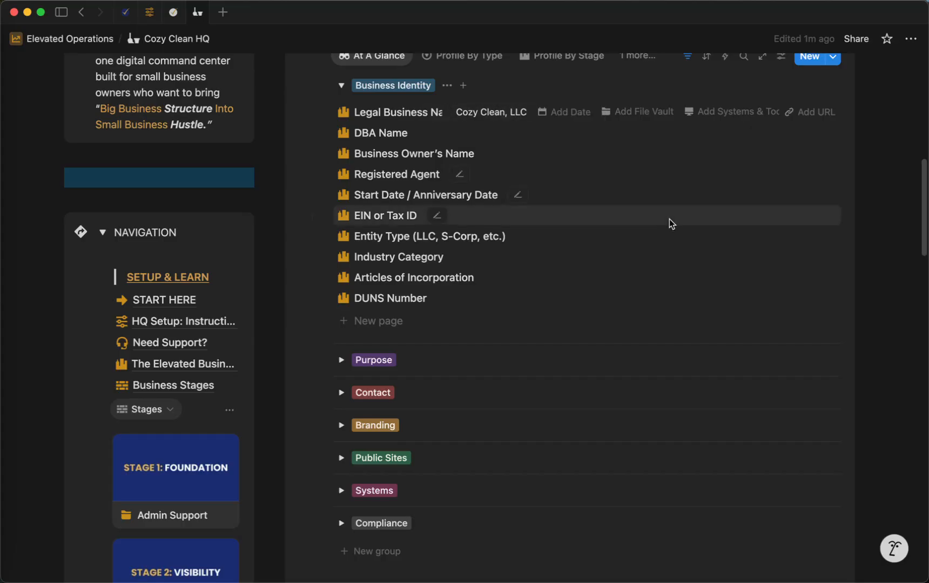
{"action": "left_click", "coordinate": [669, 220]}
Review the DBA Name item and its setup instructions in the side peek.
{"action": "left_click", "coordinate": [483, 43]}
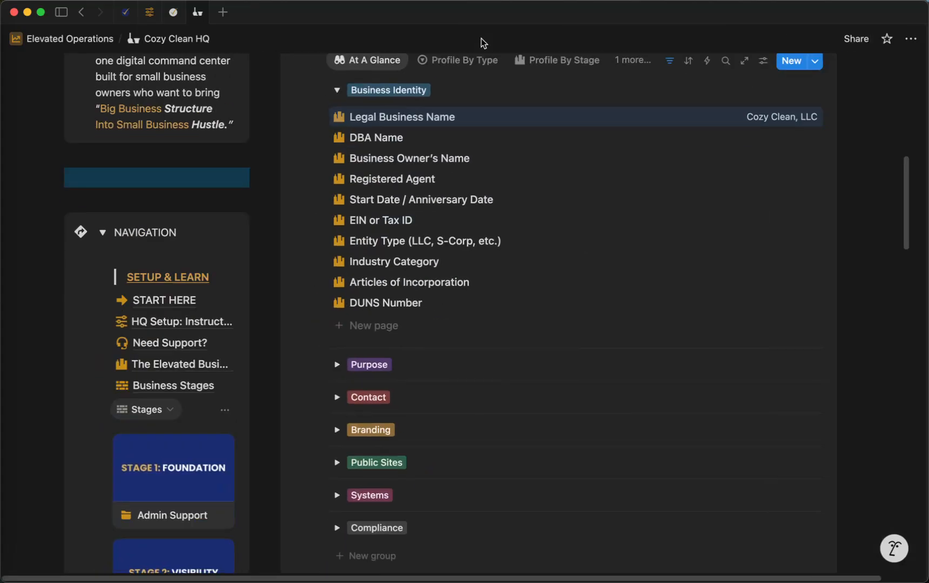
{"action": "left_click", "coordinate": [395, 138]}
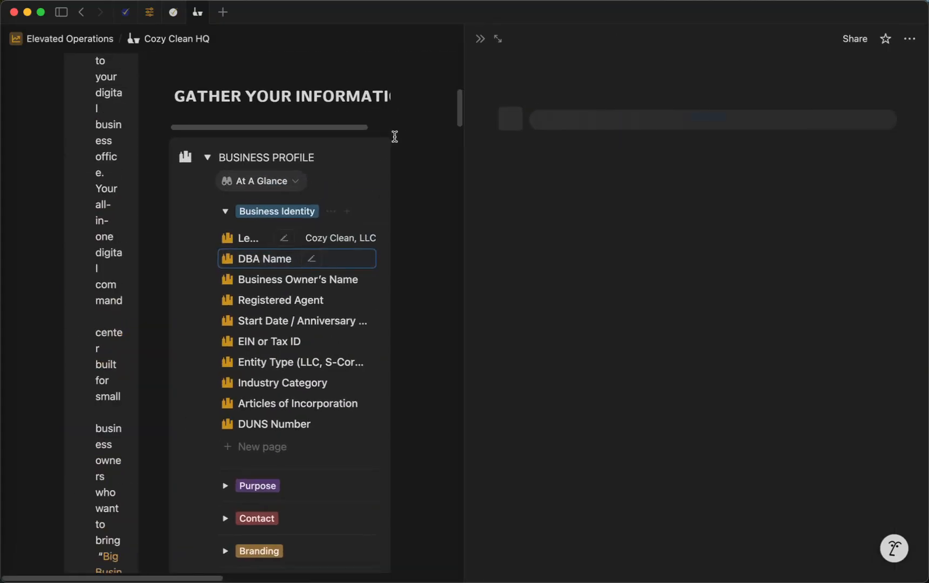
{"action": "scroll", "coordinate": [758, 346], "scroll_direction": "down", "scroll_amount": 1}
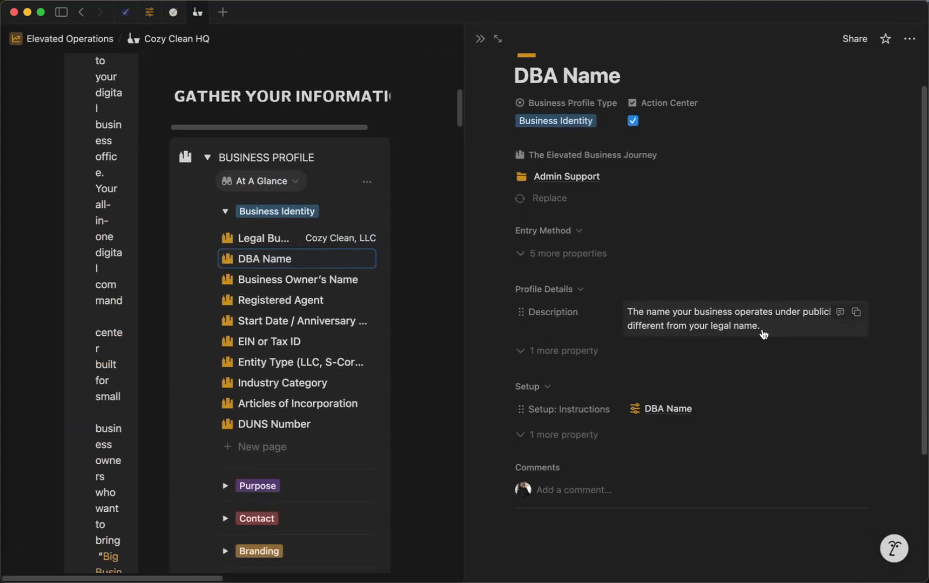
{"action": "left_click", "coordinate": [667, 411]}
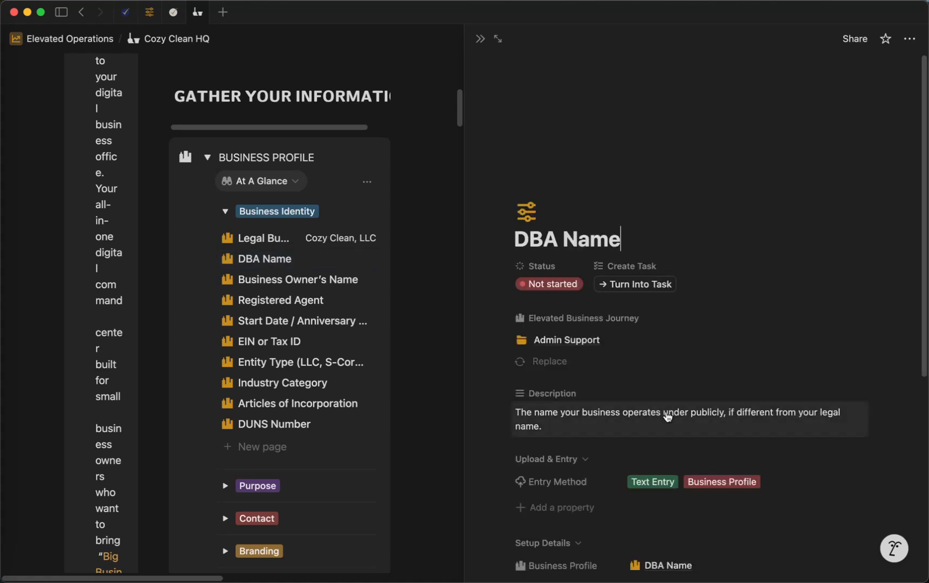
{"action": "scroll", "coordinate": [667, 416], "scroll_direction": "down", "scroll_amount": 5}
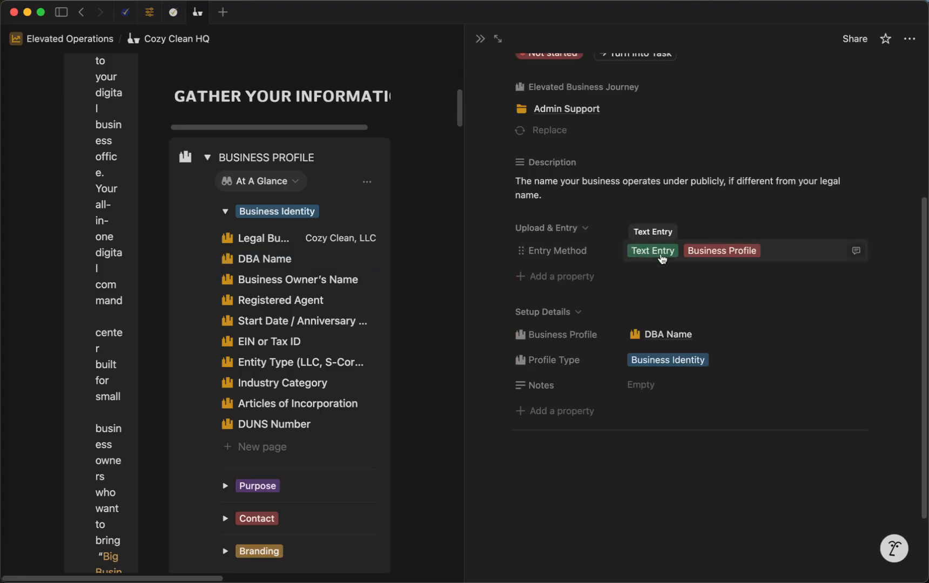
{"action": "left_click", "coordinate": [475, 40]}
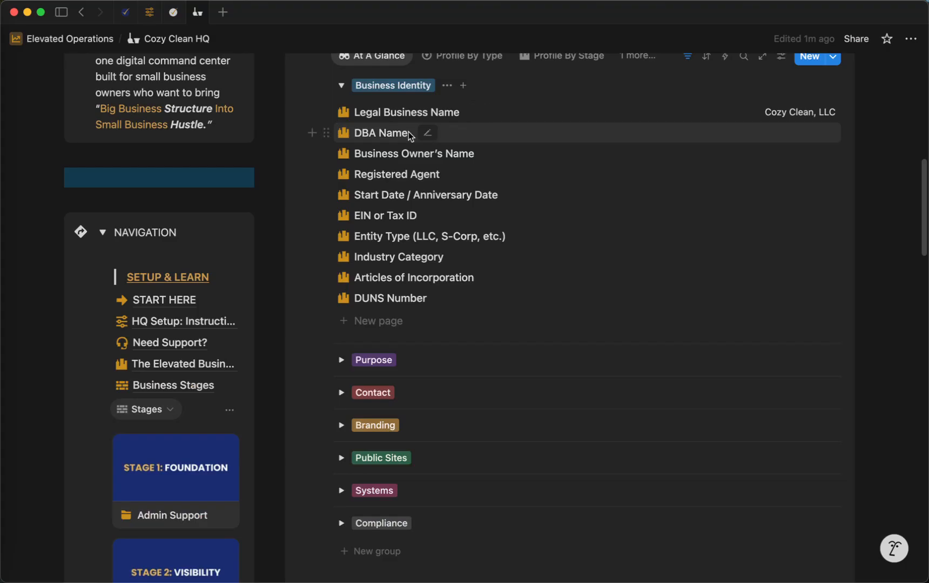
Enter 'Cozy Clean' as the DBA Name text entry.
{"action": "left_click", "coordinate": [427, 133]}
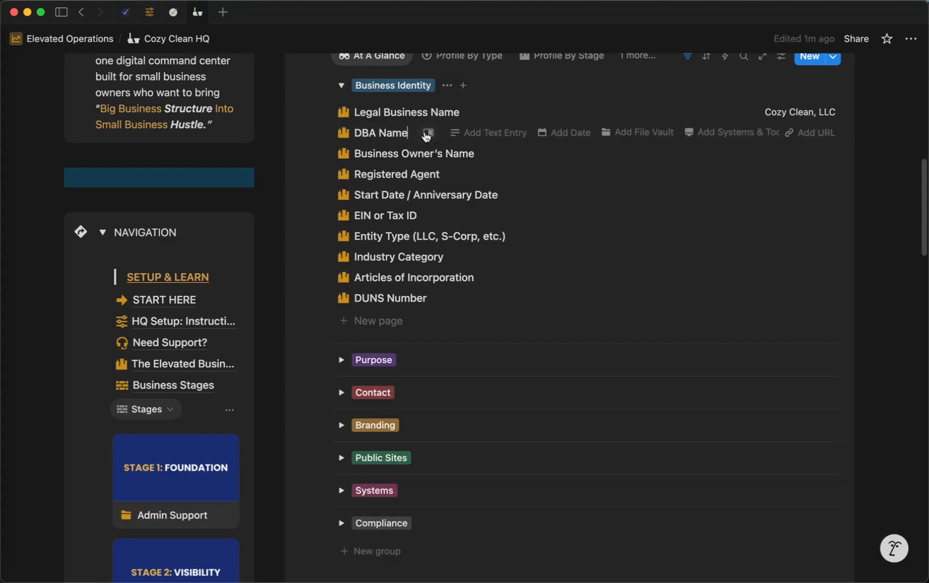
{"action": "left_click", "coordinate": [493, 135]}
{"action": "type", "text": "Zo"}
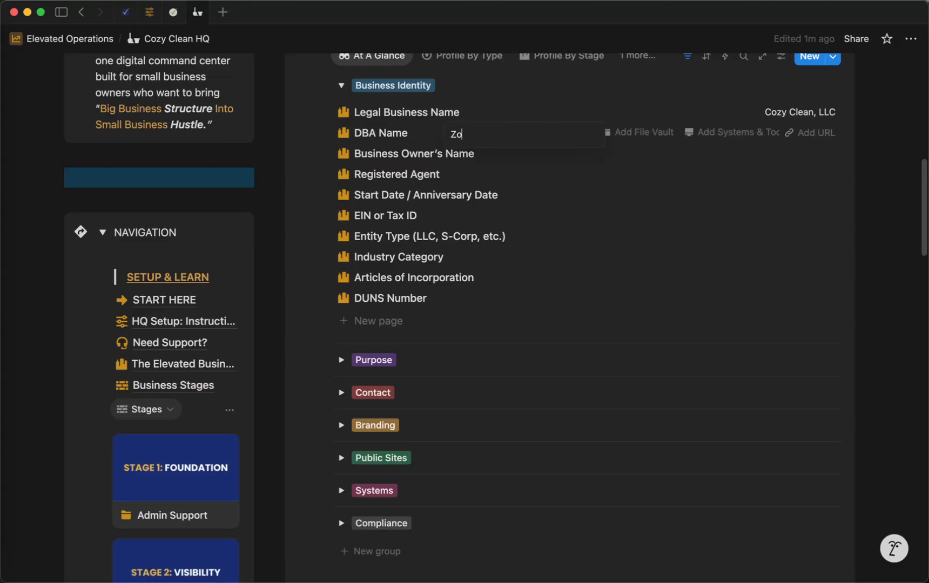
{"action": "type", "text": "Cozy Clean"}
{"action": "key", "text": "Return"}
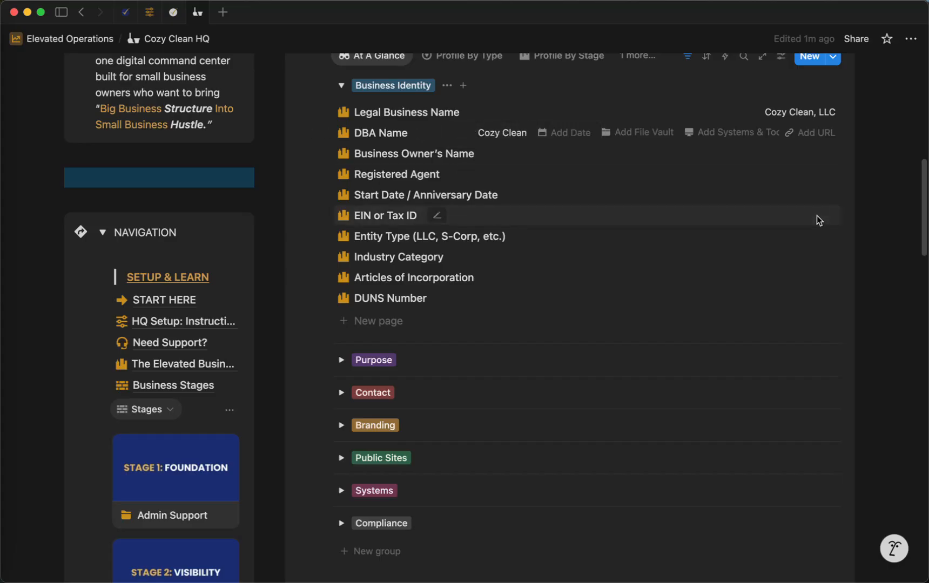
{"action": "left_click", "coordinate": [816, 219]}
{"action": "left_click", "coordinate": [478, 40]}
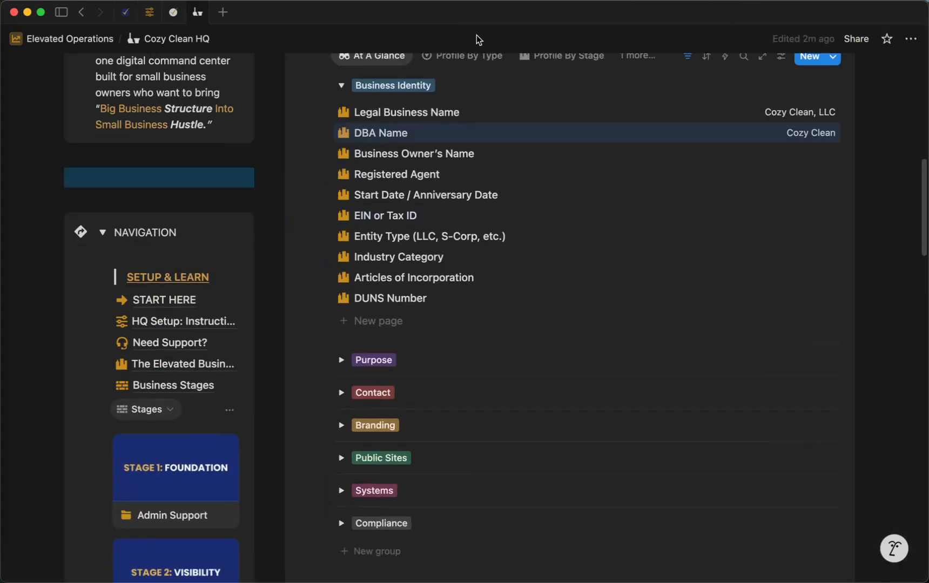
{"action": "scroll", "coordinate": [543, 135], "scroll_direction": "up", "scroll_amount": 1}
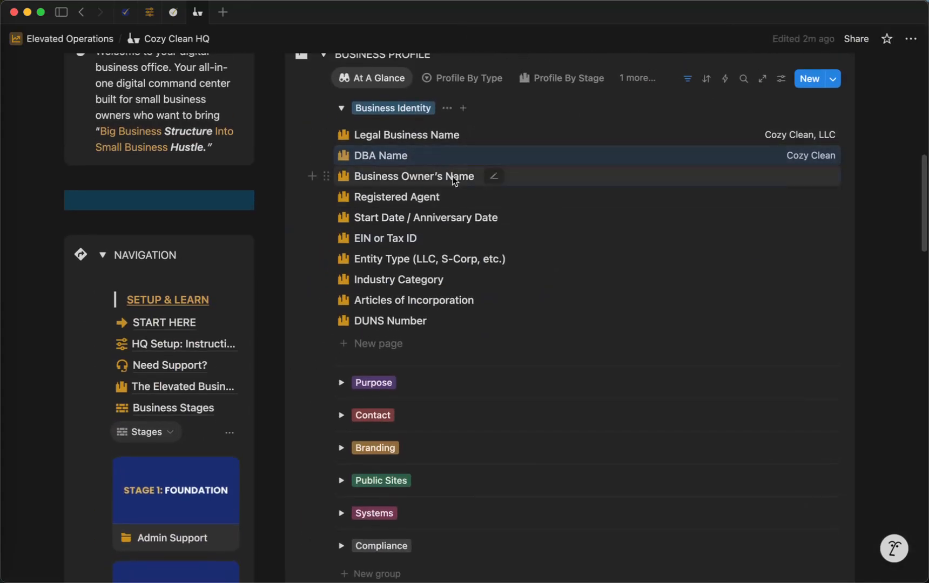
Add the owner's full name as the Business Owner's Name entry, fixing a typo.
{"action": "left_click", "coordinate": [493, 176]}
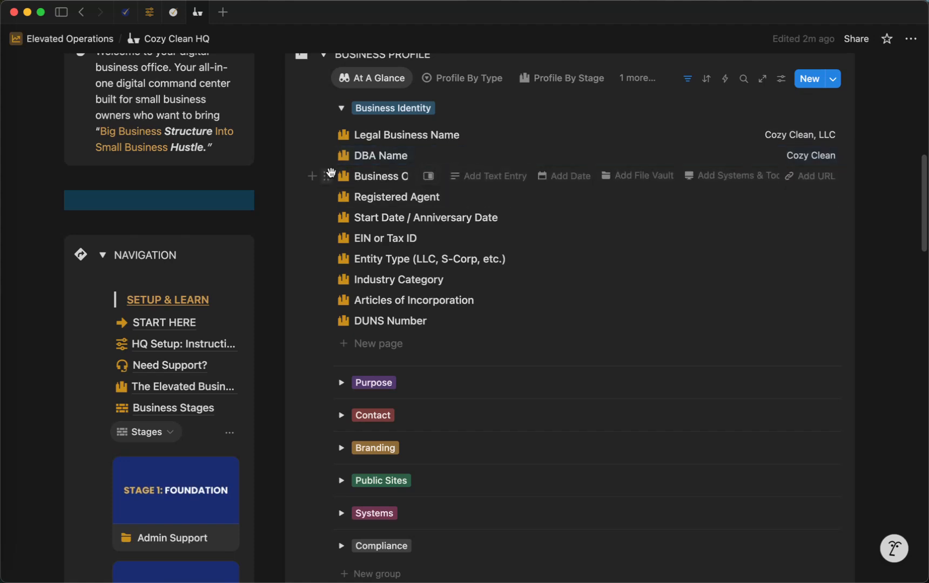
{"action": "left_click", "coordinate": [428, 176]}
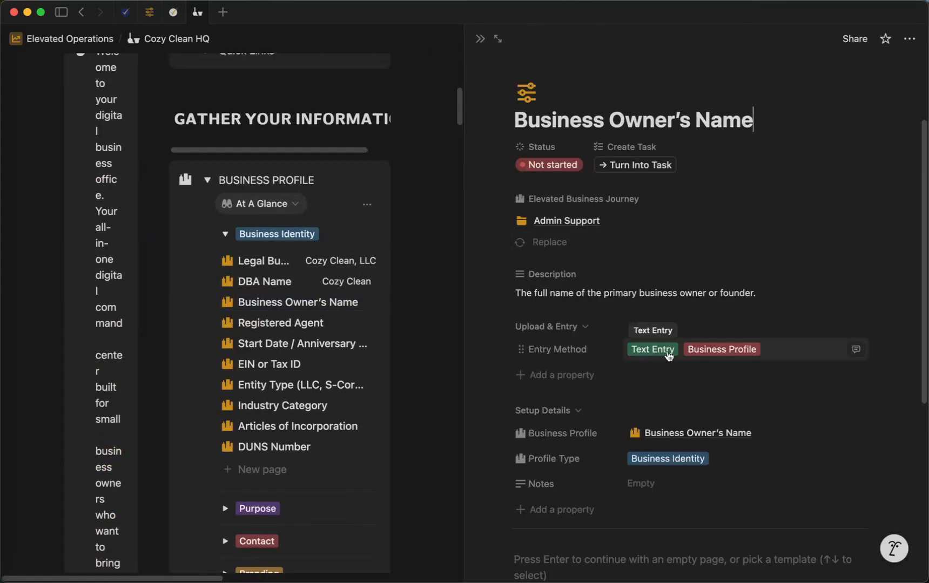
{"action": "left_click", "coordinate": [481, 41]}
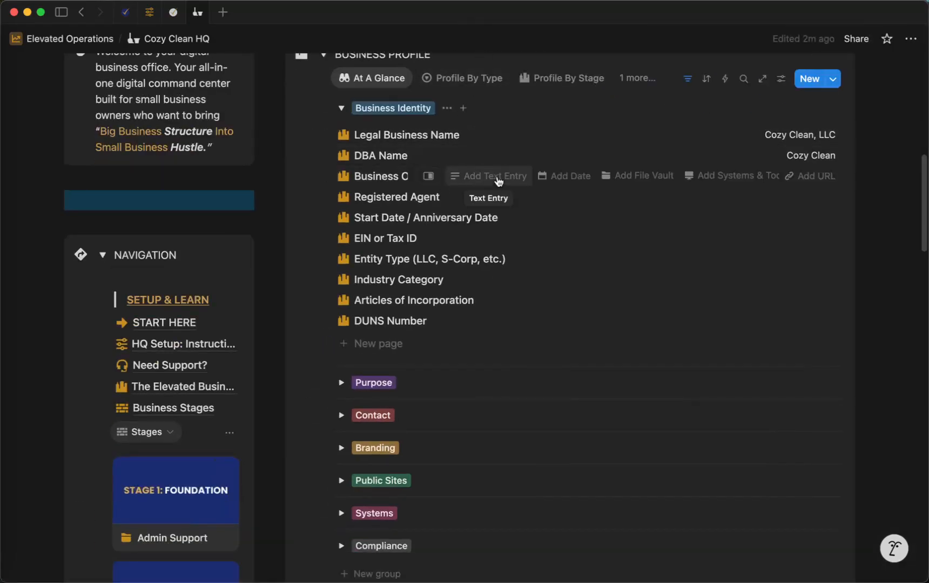
{"action": "left_click", "coordinate": [498, 181]}
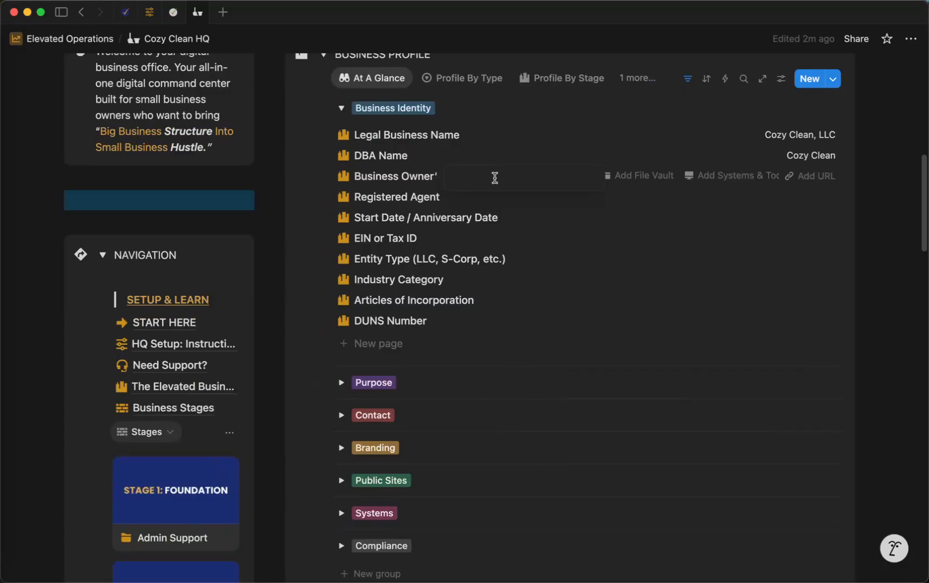
{"action": "type", "text": "Alexis Monrow"}
{"action": "key", "text": "BackSpace"}
{"action": "type", "text": "e"}
{"action": "key", "text": "Return"}
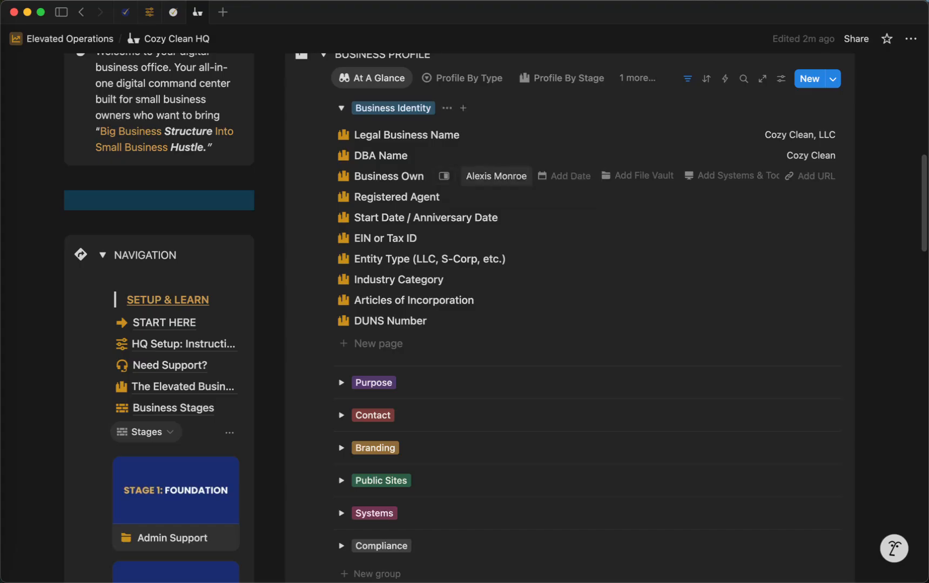
{"action": "mouse_move", "coordinate": [456, 196]}
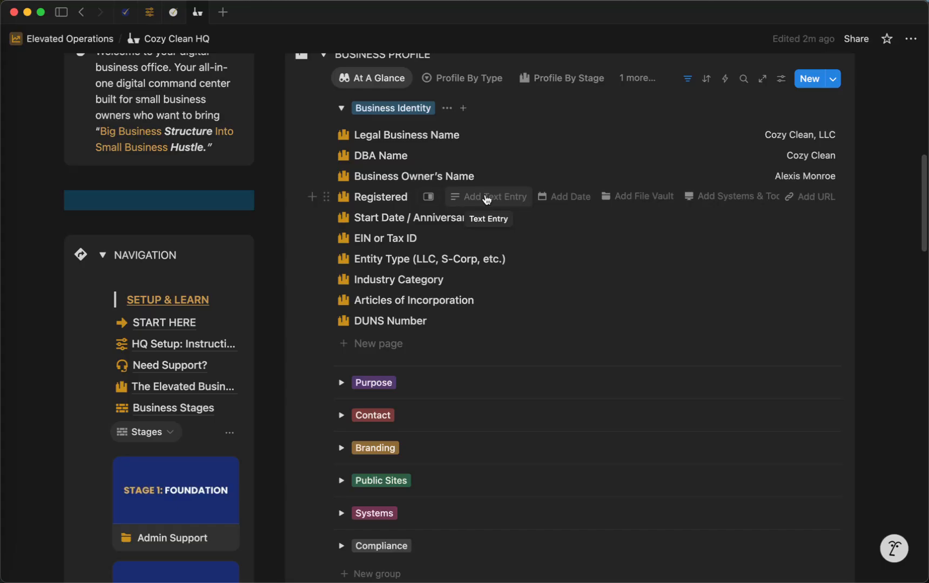
Set the Registered Agent text entry to 'Self'.
{"action": "left_click", "coordinate": [485, 198]}
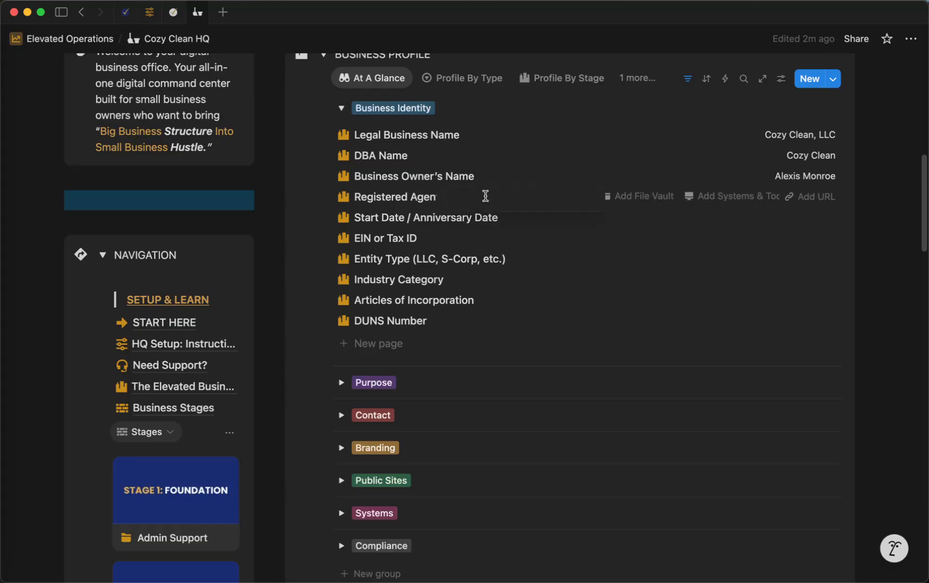
{"action": "type", "text": "Self"}
{"action": "key", "text": "Return"}
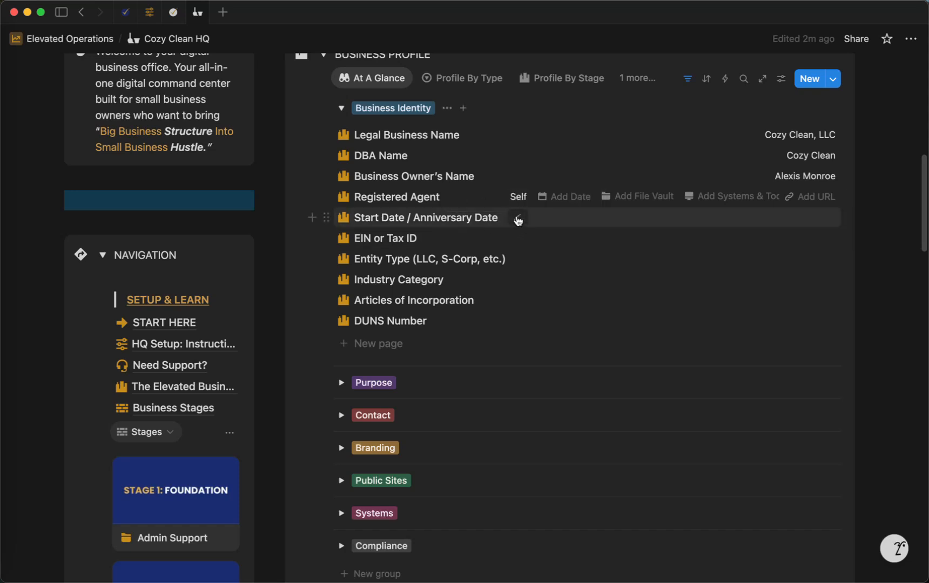
Set Start Date / Anniversary Date to March 14, 2022.
{"action": "left_click", "coordinate": [518, 220]}
{"action": "left_click", "coordinate": [551, 217]}
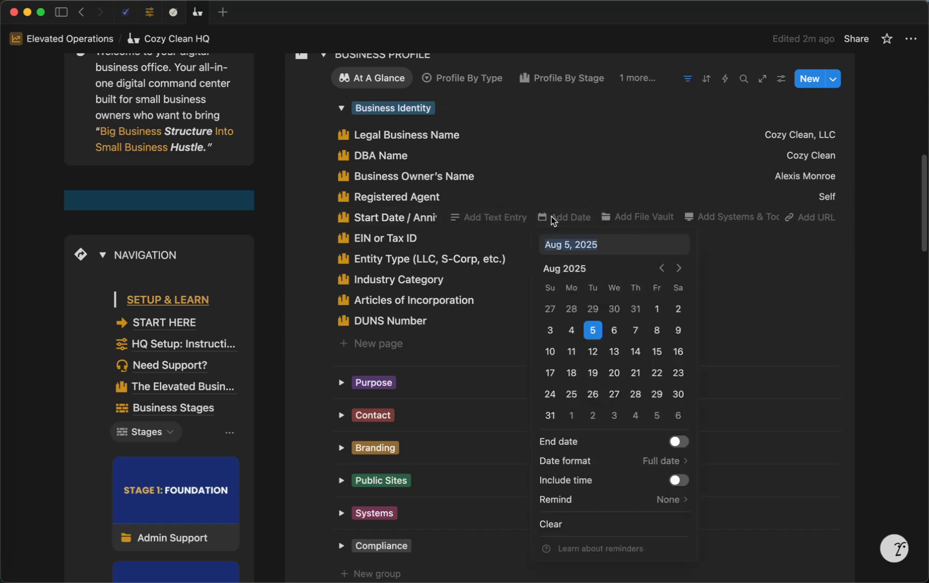
{"action": "left_click", "coordinate": [574, 266]}
{"action": "left_click", "coordinate": [601, 242]}
{"action": "key", "text": "BackSpace"}
{"action": "type", "text": "2"}
{"action": "left_click", "coordinate": [660, 269]}
{"action": "left_click", "coordinate": [660, 268]}
{"action": "left_click", "coordinate": [660, 268]}
{"action": "left_click", "coordinate": [661, 268]}
{"action": "left_click", "coordinate": [661, 268]}
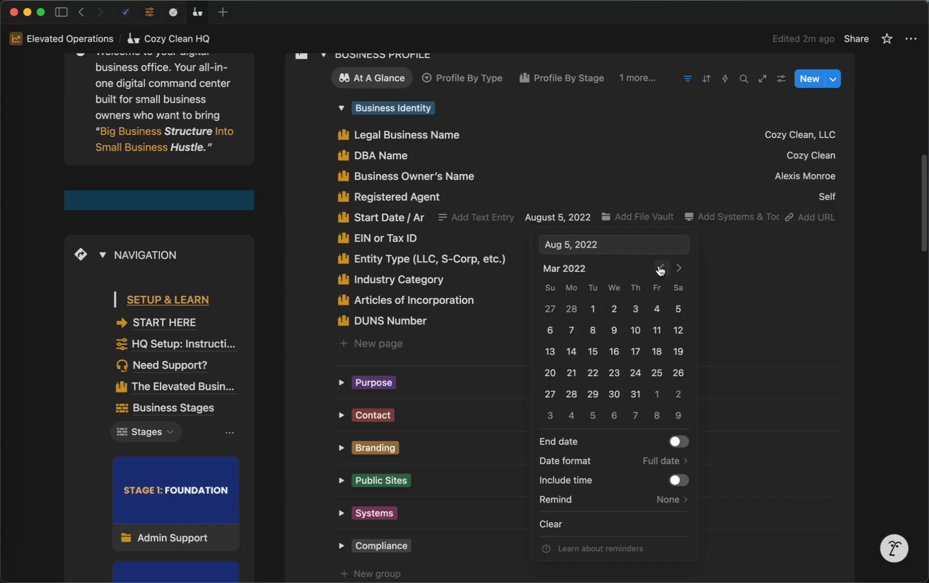
{"action": "left_click", "coordinate": [571, 351]}
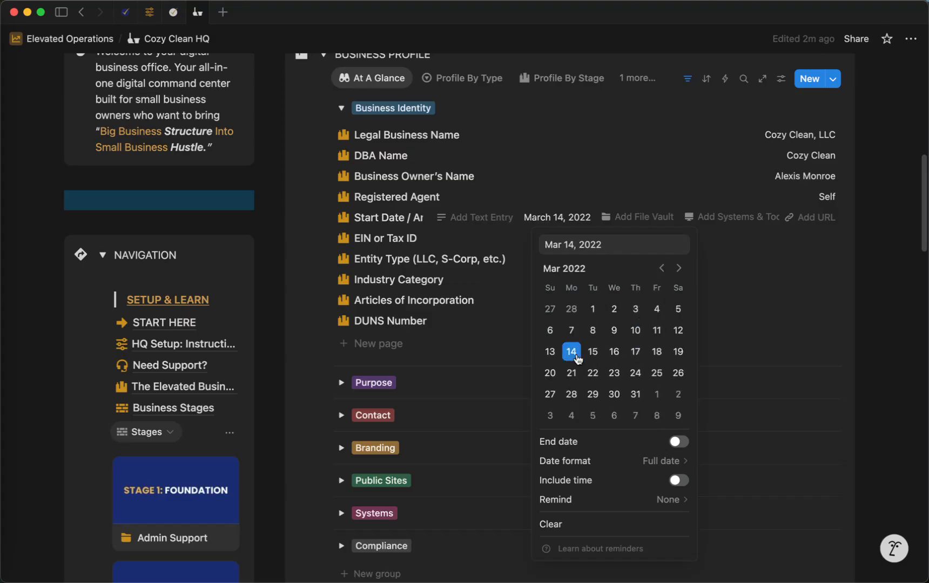
{"action": "key", "text": "Escape"}
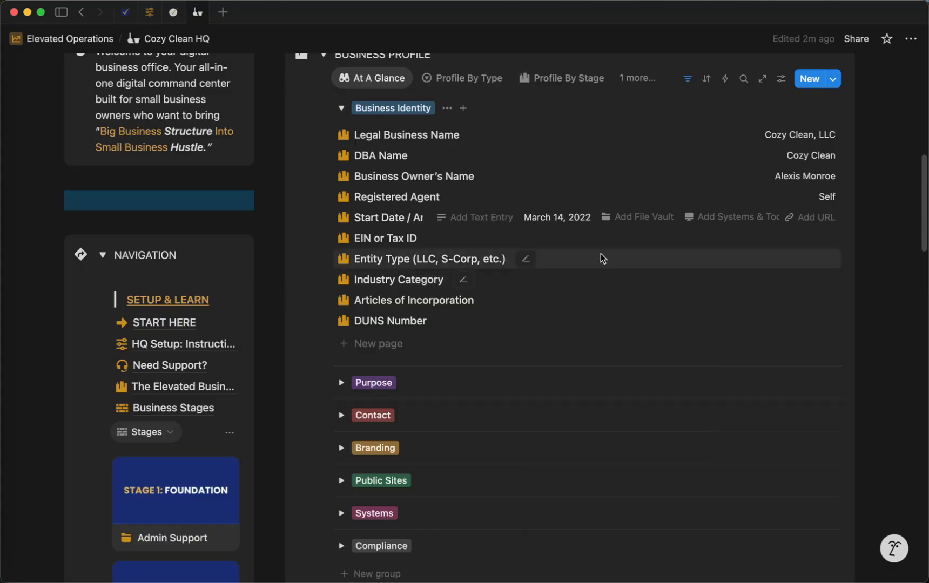
Open EIN or Tax ID beside the list and read its 9-digit IRS number description.
{"action": "left_click", "coordinate": [396, 242]}
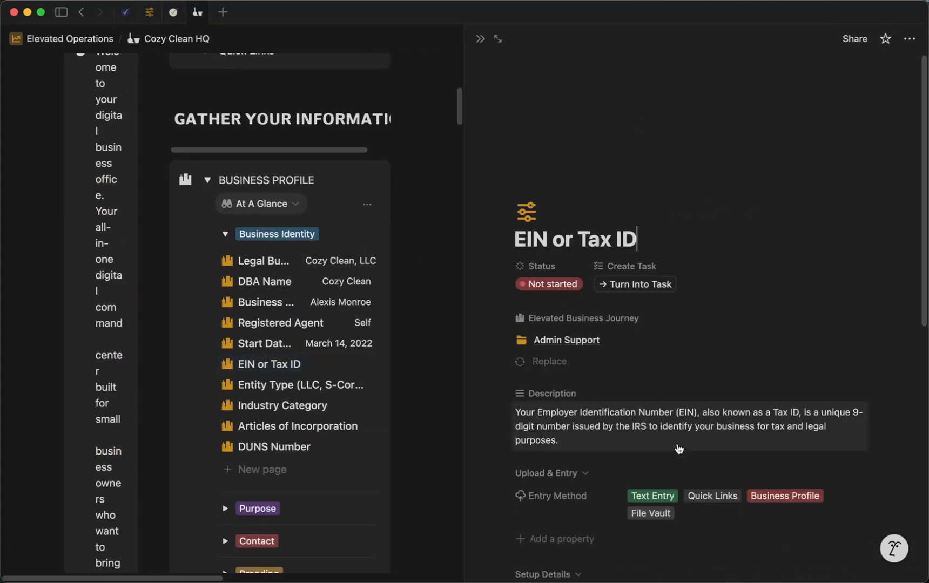
{"action": "scroll", "coordinate": [679, 449], "scroll_direction": "down", "scroll_amount": 3}
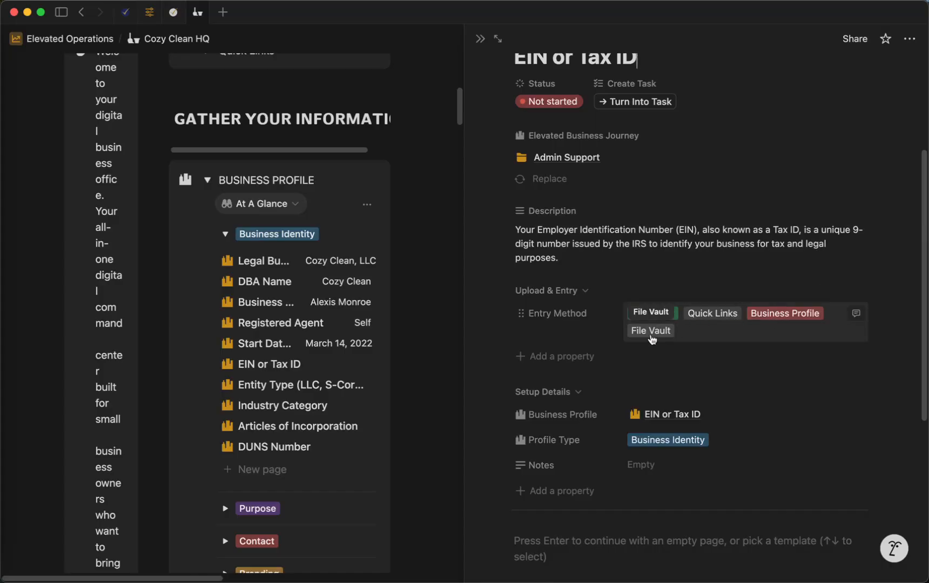
{"action": "scroll", "coordinate": [575, 116], "scroll_direction": "up", "scroll_amount": 1}
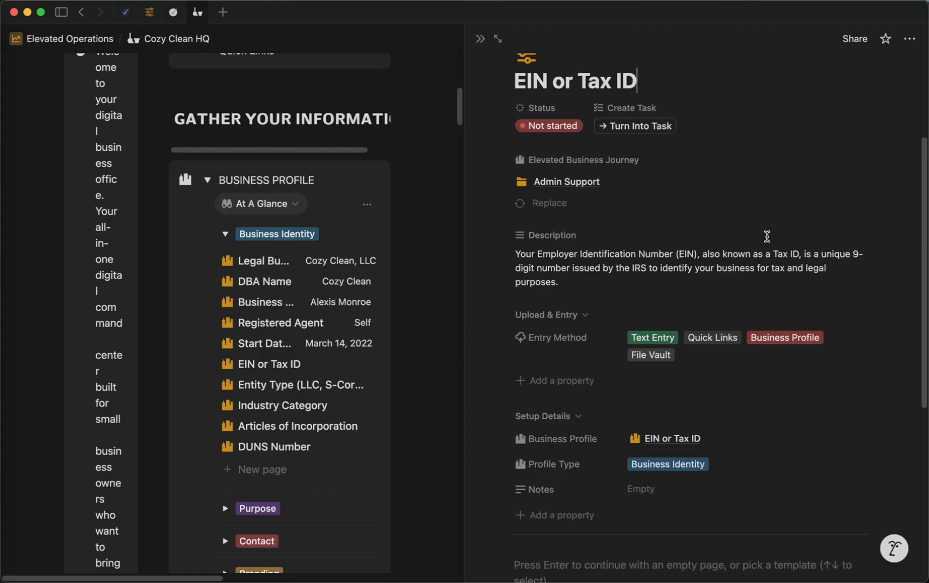
Enter the 9-digit tax ID number as the EIN or Tax ID text entry.
{"action": "left_click", "coordinate": [480, 40]}
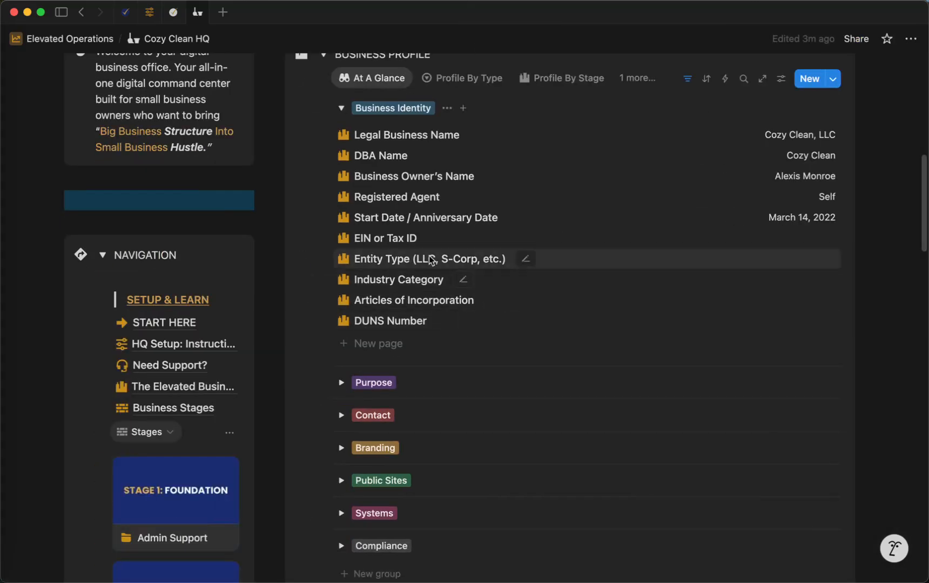
{"action": "left_click", "coordinate": [436, 238]}
{"action": "left_click", "coordinate": [481, 236]}
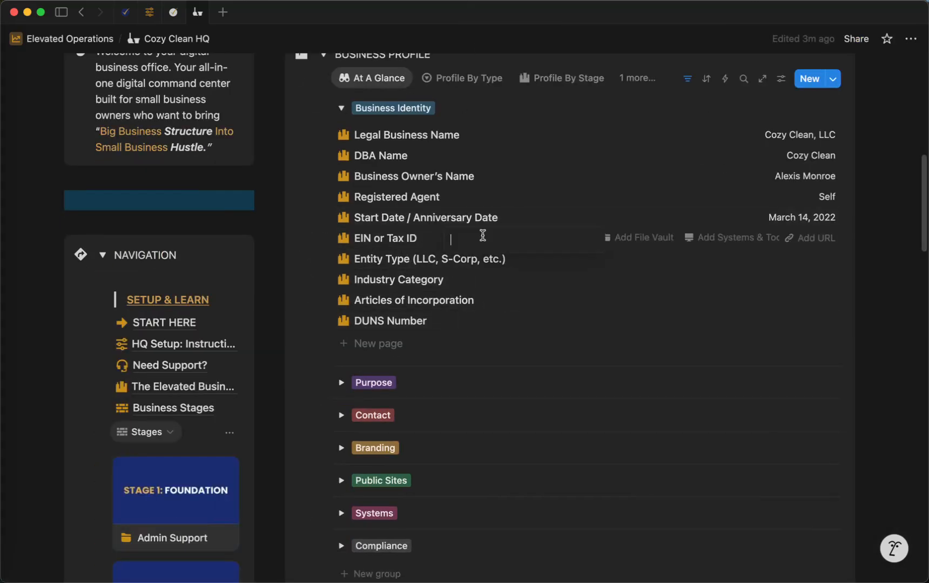
{"action": "type", "text": "123456789"}
{"action": "key", "text": "Return"}
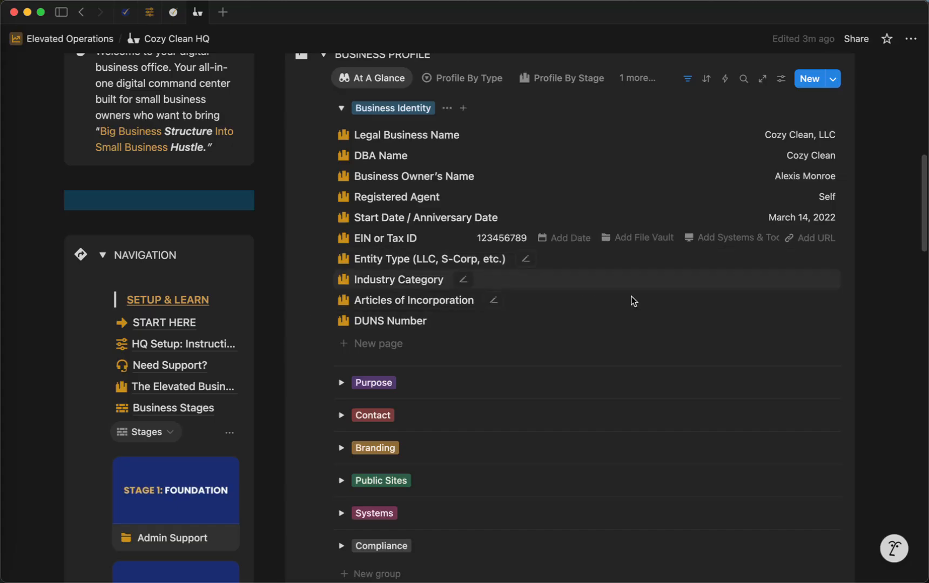
Create a new EIN page in the File Vault and link it to EIN or Tax ID.
{"action": "left_click", "coordinate": [655, 300]}
{"action": "left_click", "coordinate": [475, 40]}
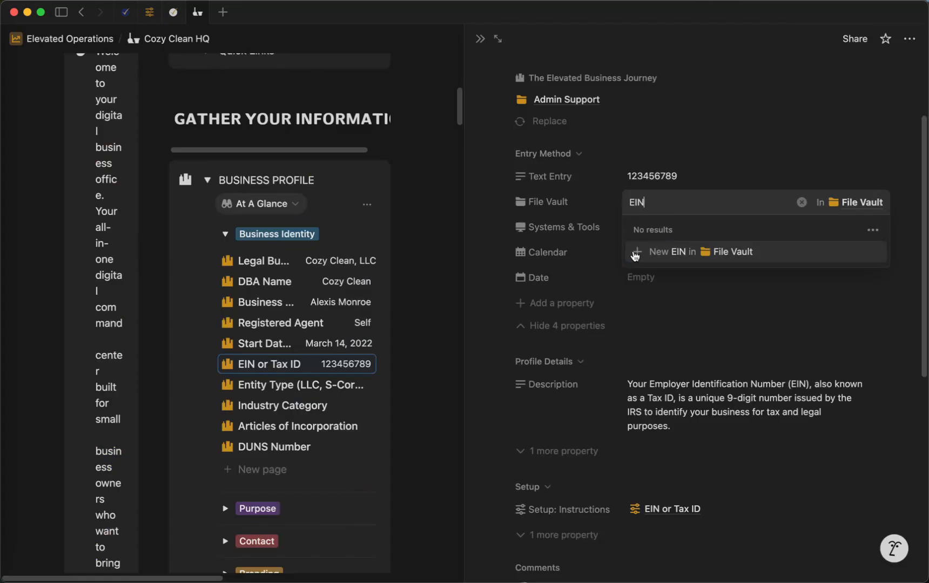
{"action": "left_click", "coordinate": [635, 254]}
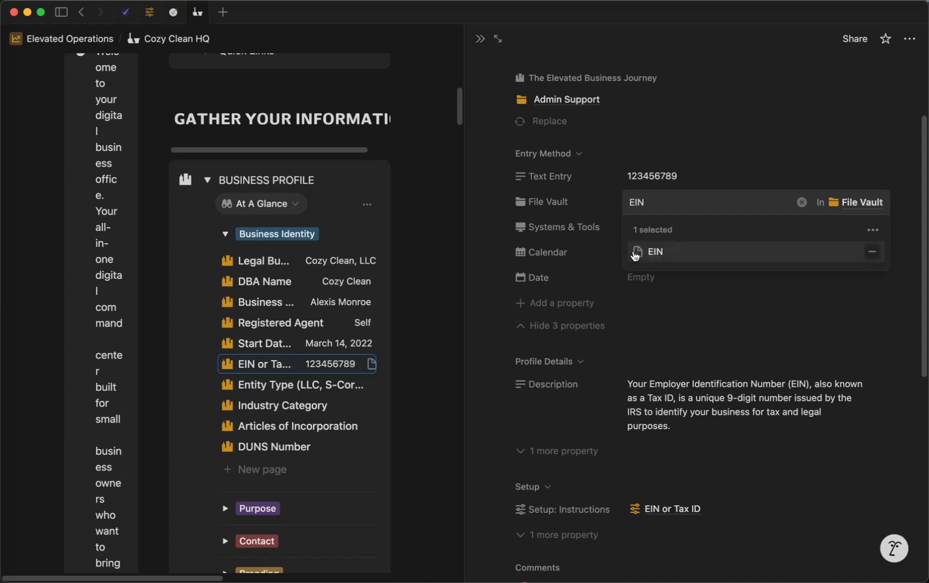
{"action": "left_click", "coordinate": [655, 252]}
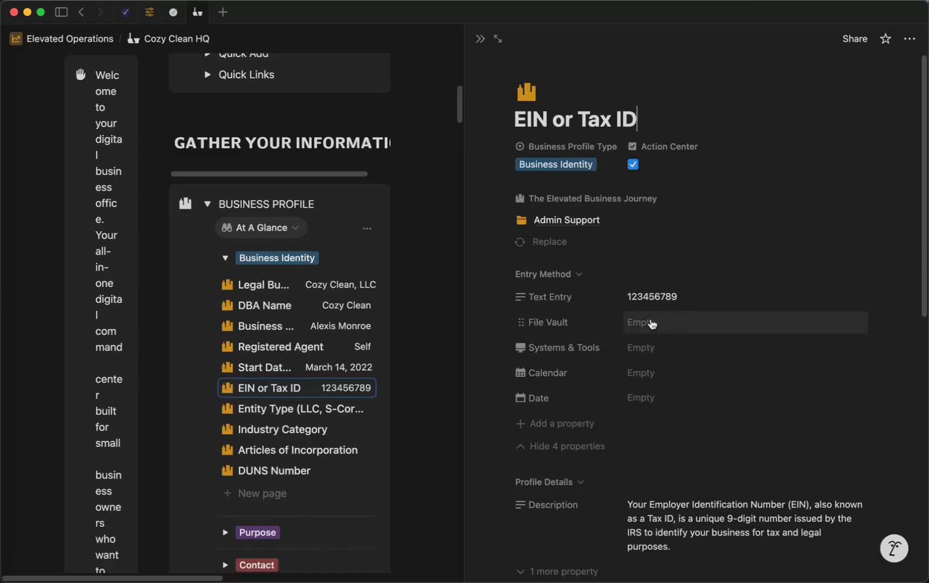
{"action": "left_click", "coordinate": [651, 324]}
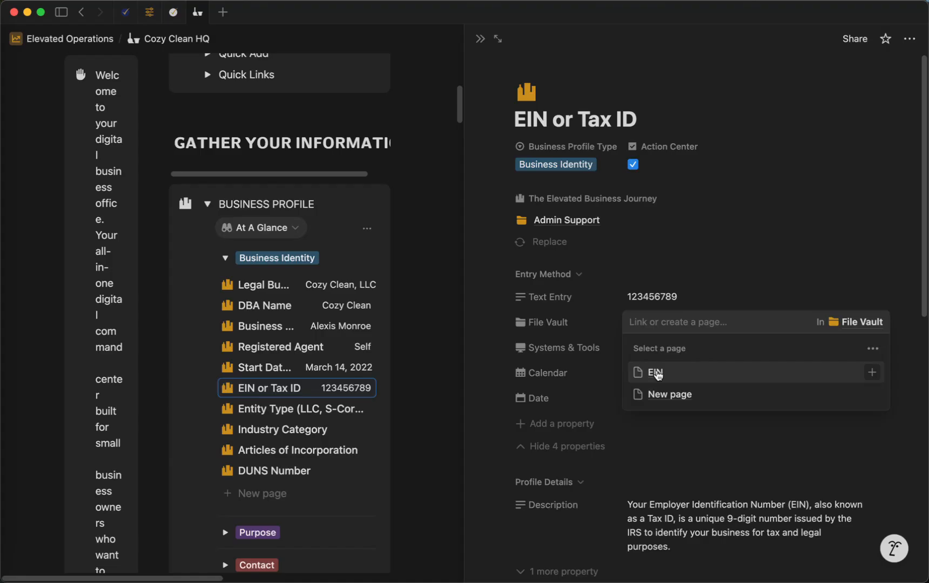
{"action": "left_click", "coordinate": [656, 373]}
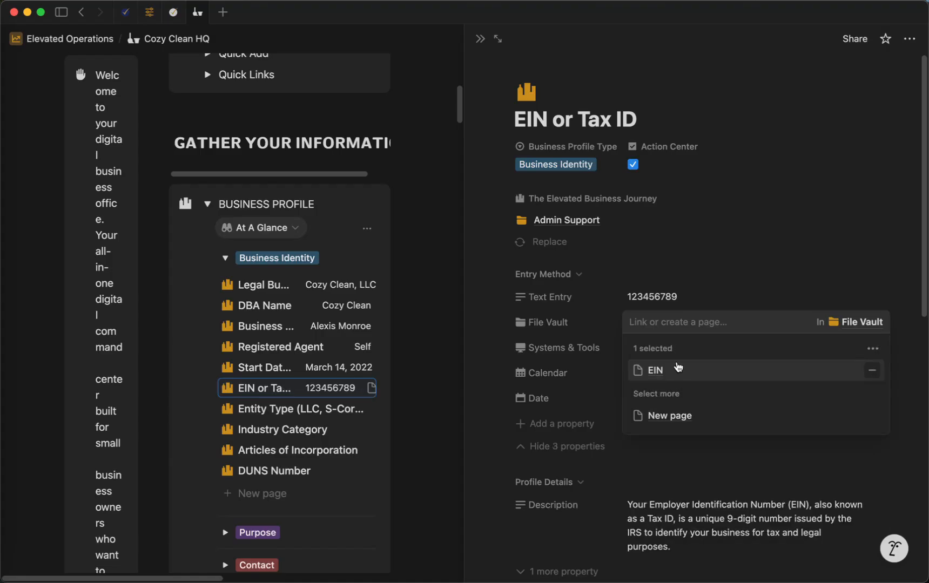
Set the EIN file's upload date to August 5, 2025, and mark it favourite, Quick Links, and confidential.
{"action": "left_click", "coordinate": [654, 373]}
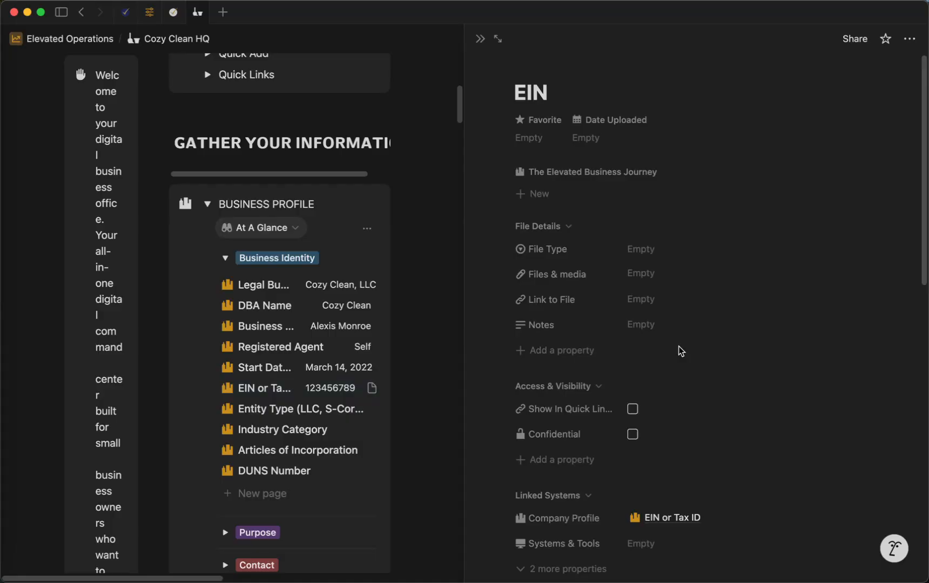
{"action": "left_click", "coordinate": [627, 151]}
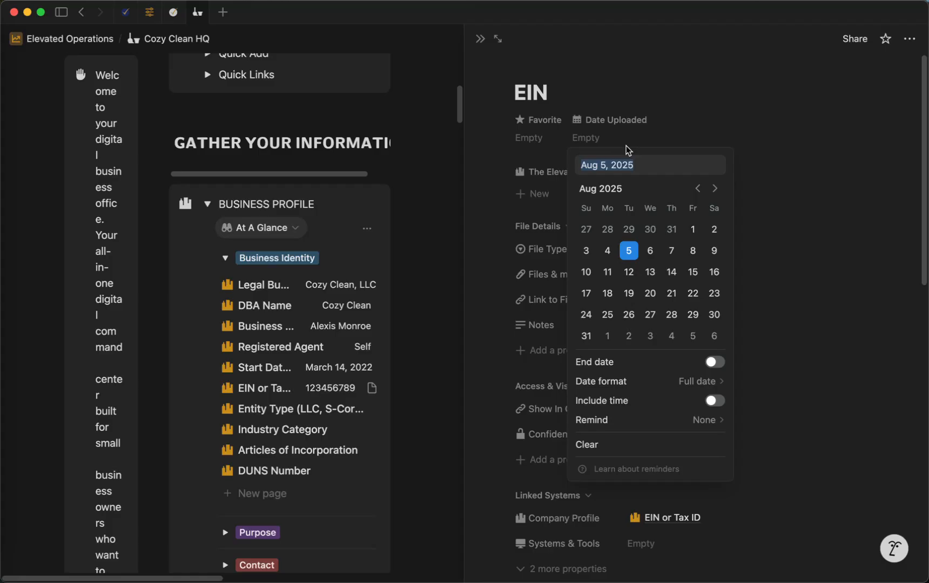
{"action": "left_click", "coordinate": [630, 252]}
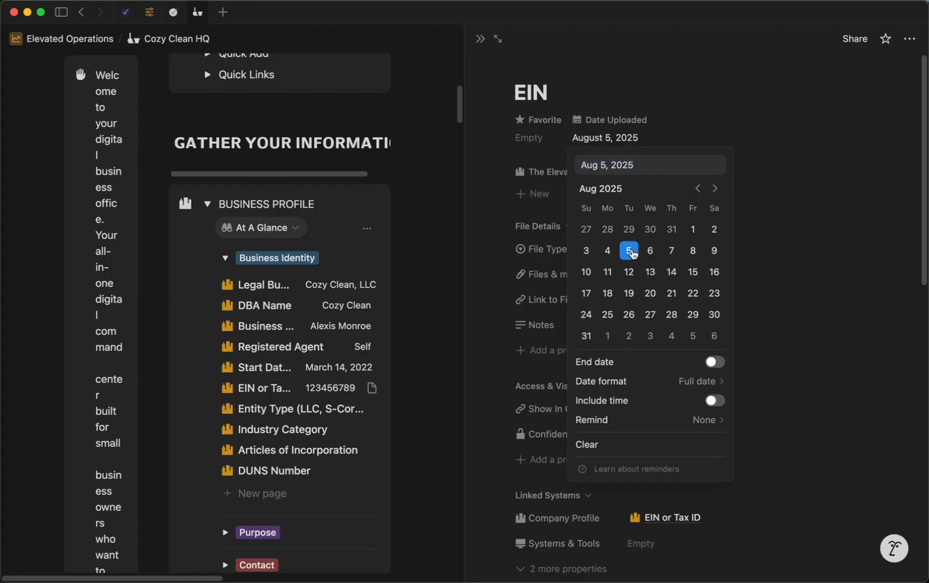
{"action": "left_click", "coordinate": [536, 142]}
{"action": "left_click", "coordinate": [531, 139]}
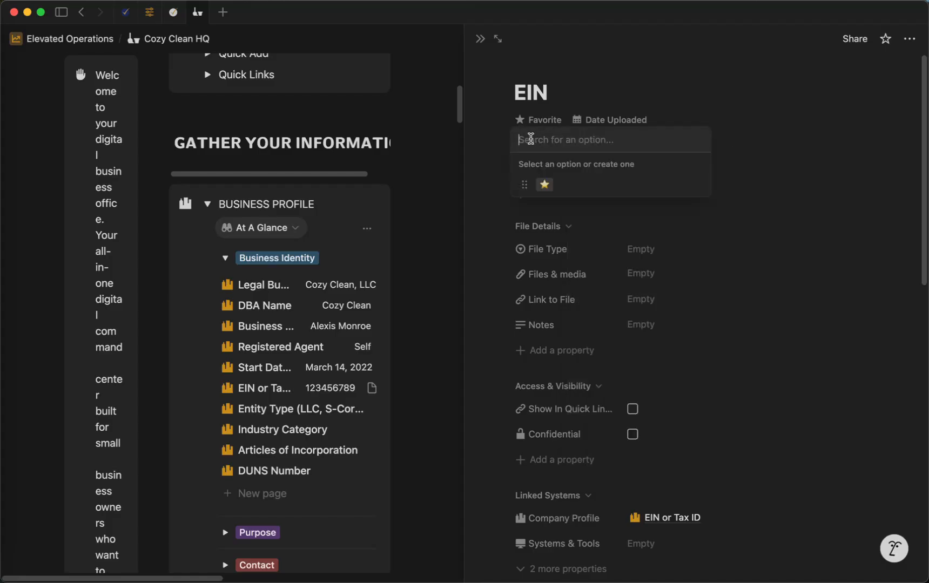
{"action": "left_click", "coordinate": [544, 185]}
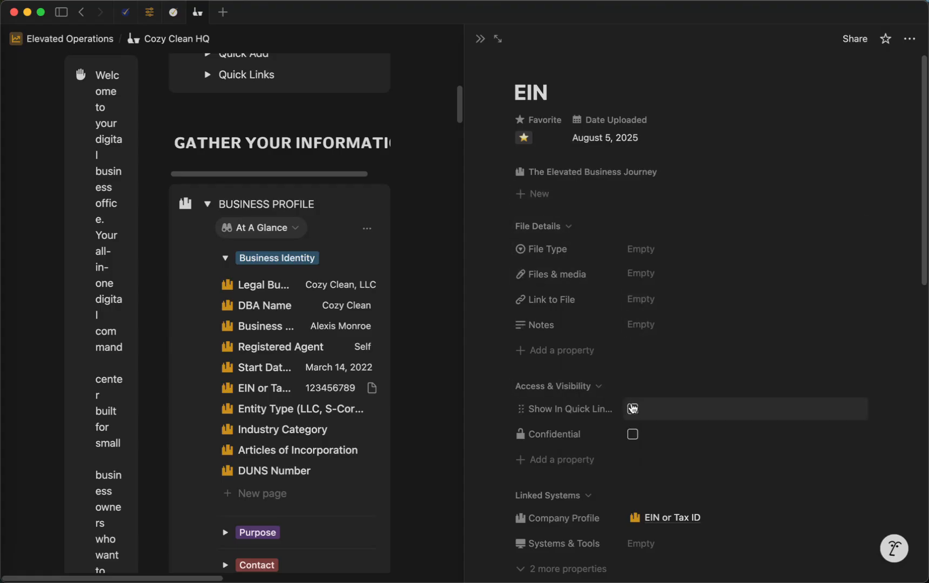
{"action": "left_click", "coordinate": [632, 409]}
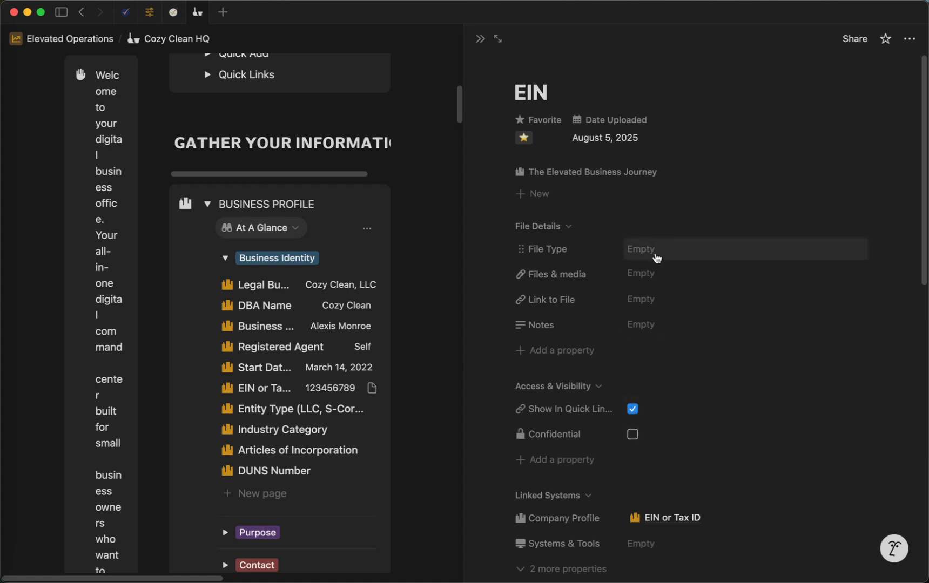
{"action": "left_click", "coordinate": [633, 434]}
Set the EIN file's File Type to Legal.
{"action": "left_click", "coordinate": [667, 250]}
{"action": "scroll", "coordinate": [798, 332], "scroll_direction": "down", "scroll_amount": 1}
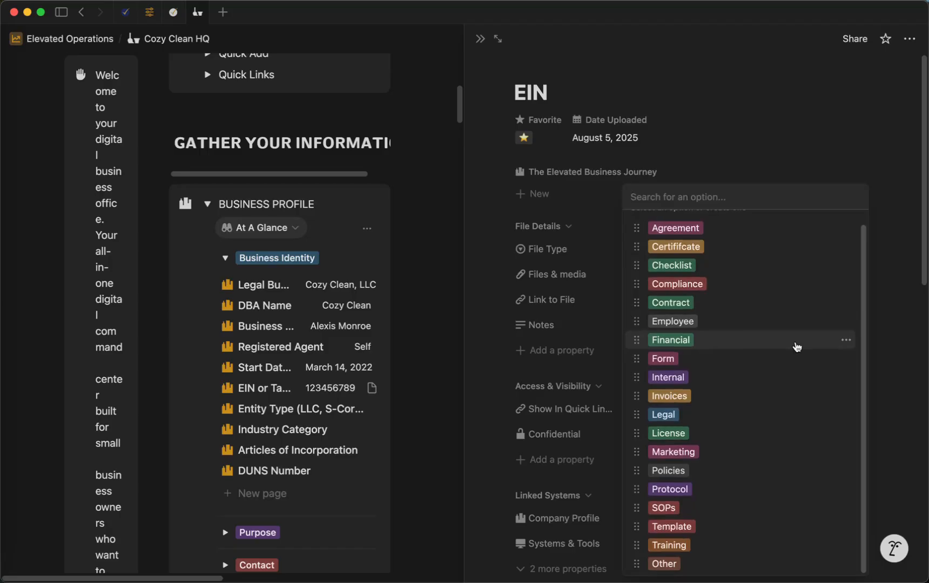
{"action": "left_click", "coordinate": [759, 419]}
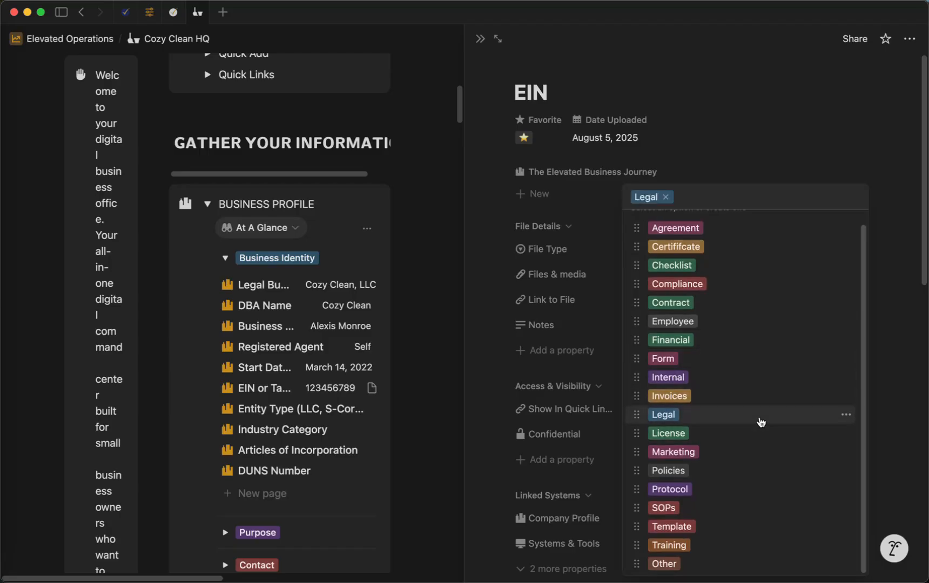
{"action": "left_click", "coordinate": [877, 296]}
{"action": "left_click", "coordinate": [642, 273]}
Upload cozy-clean-ein.pdf from Cozy Clean › cozy-clean-businesss-fillings into Files & media.
{"action": "left_click", "coordinate": [759, 330]}
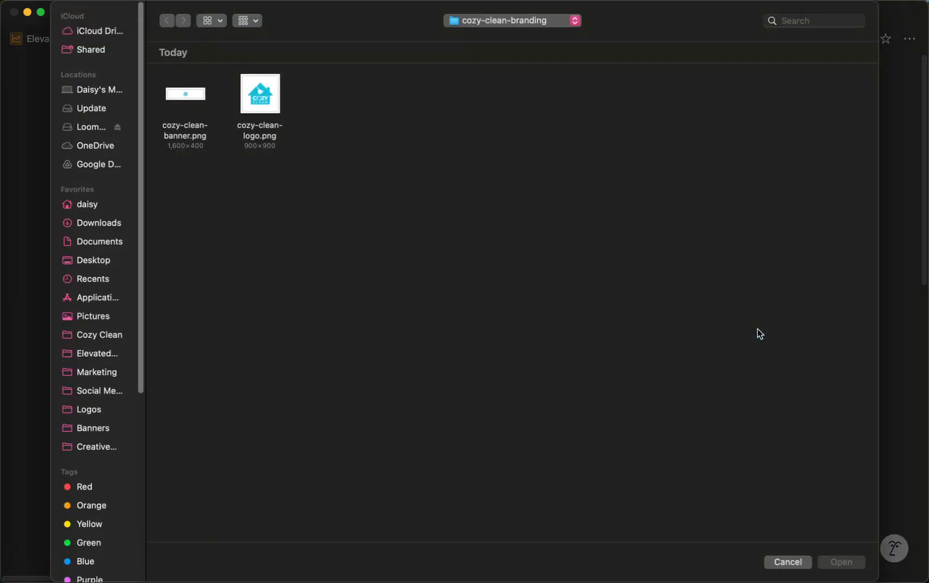
{"action": "left_click", "coordinate": [467, 21]}
{"action": "left_click", "coordinate": [473, 36]}
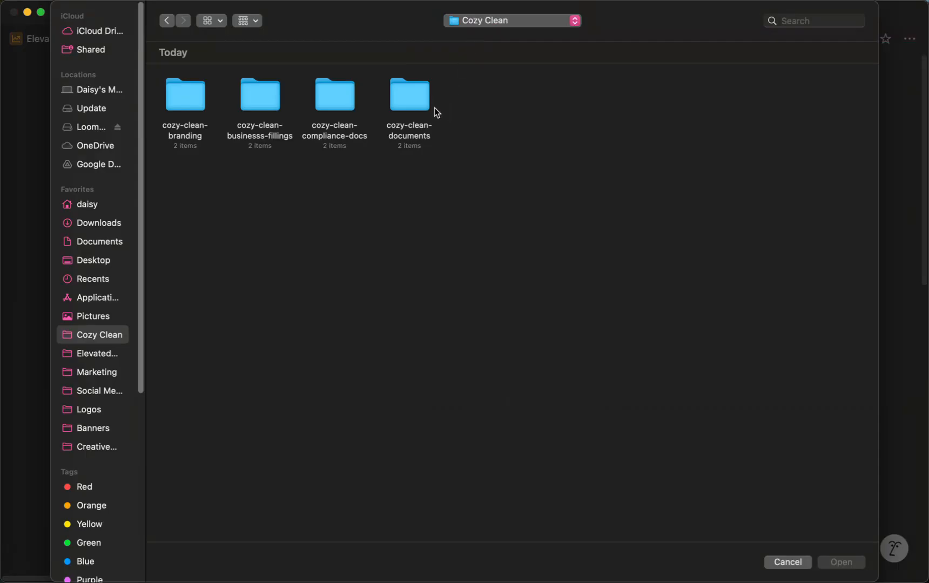
{"action": "double_click", "coordinate": [267, 103]}
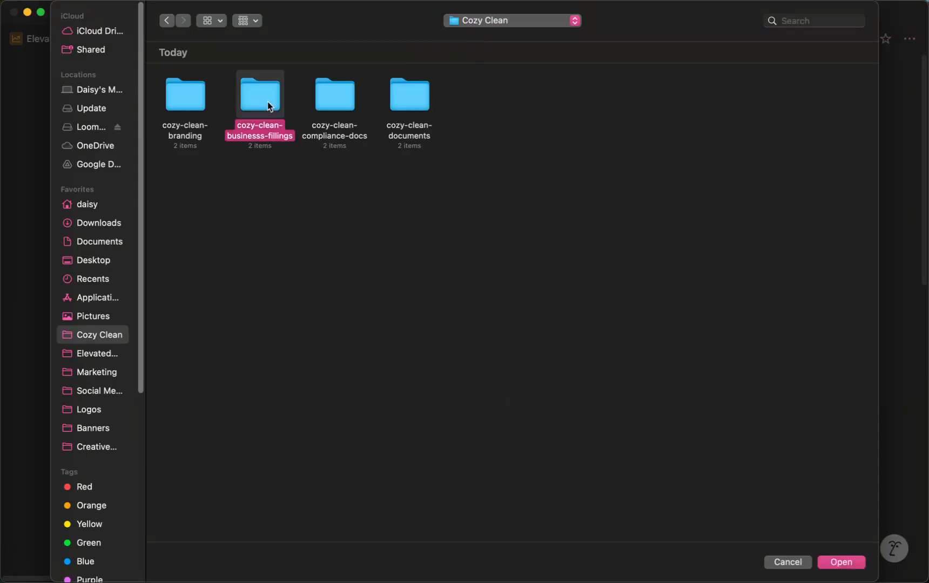
{"action": "double_click", "coordinate": [268, 106]}
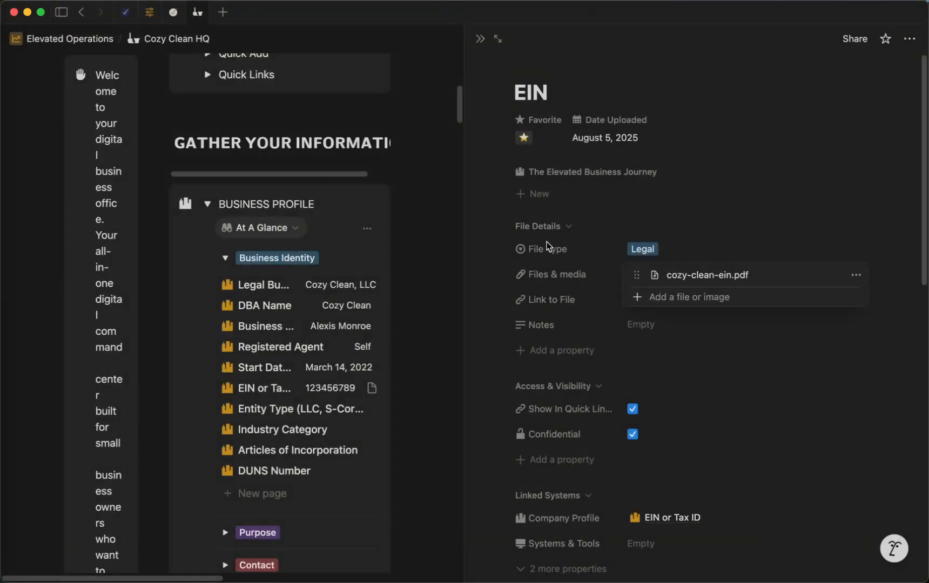
{"action": "left_click", "coordinate": [847, 361]}
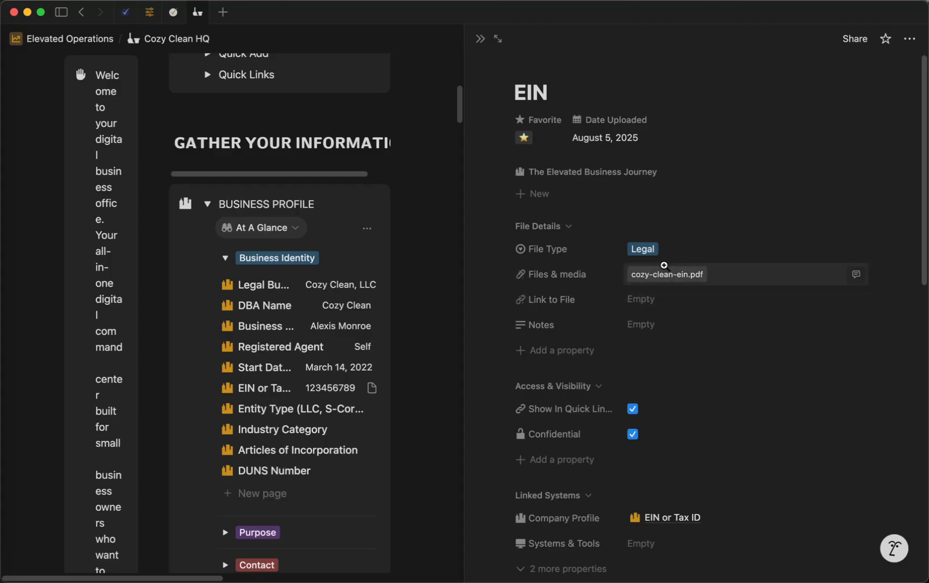
{"action": "scroll", "coordinate": [659, 315], "scroll_direction": "down", "scroll_amount": 4}
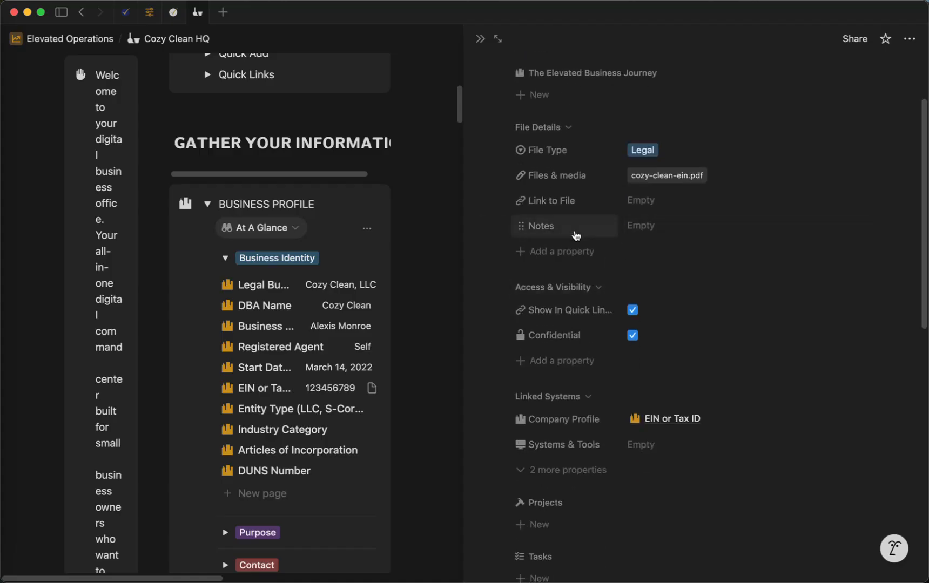
{"action": "scroll", "coordinate": [548, 198], "scroll_direction": "up", "scroll_amount": 1}
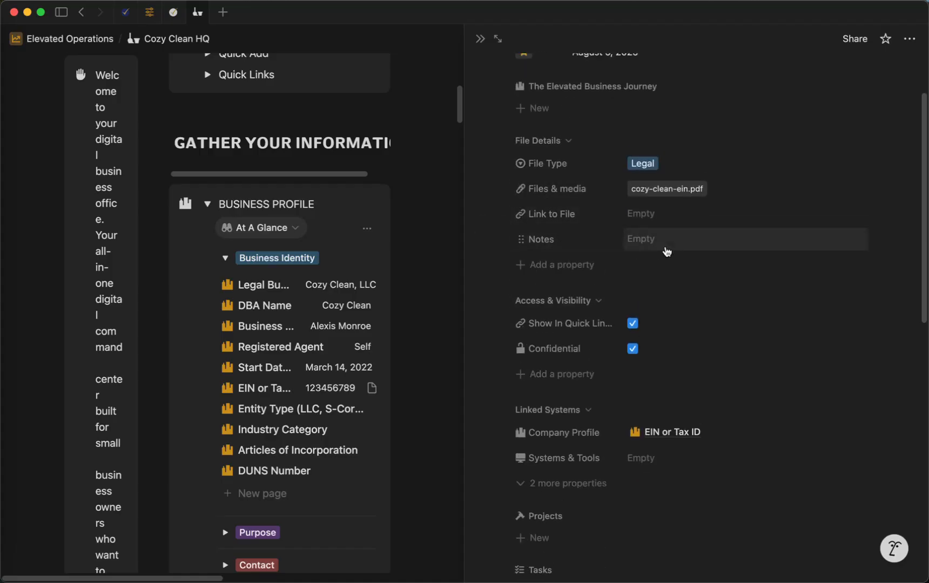
{"action": "scroll", "coordinate": [686, 267], "scroll_direction": "down", "scroll_amount": 3}
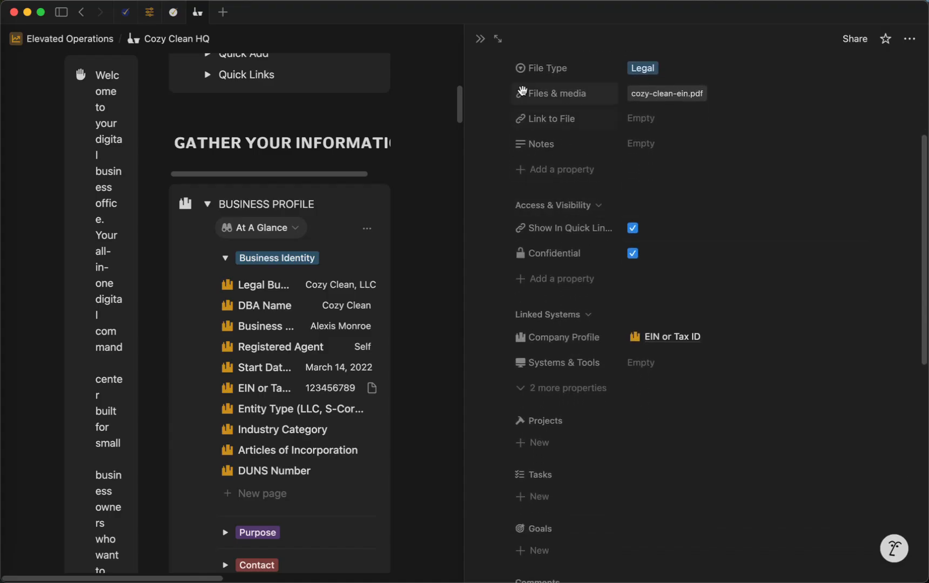
Close the EIN file and check the File Vault page linked to EIN or Tax ID.
{"action": "left_click", "coordinate": [480, 39]}
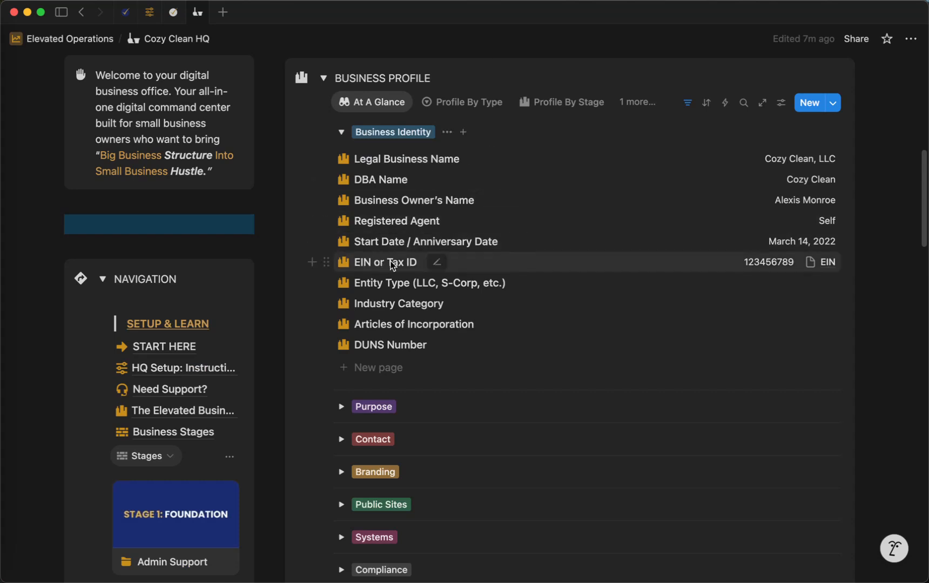
{"action": "left_click", "coordinate": [826, 263]}
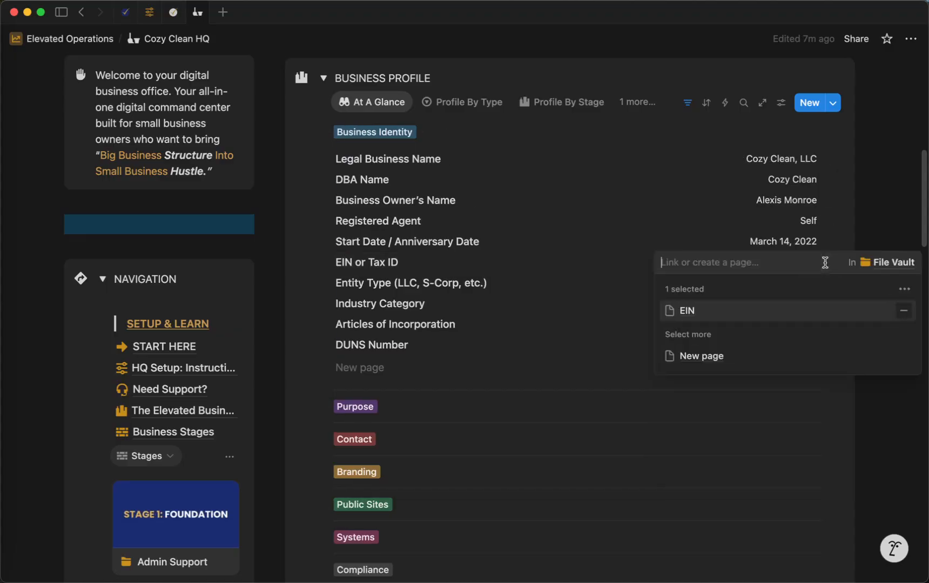
{"action": "left_click", "coordinate": [686, 313]}
{"action": "scroll", "coordinate": [708, 463], "scroll_direction": "down", "scroll_amount": 5}
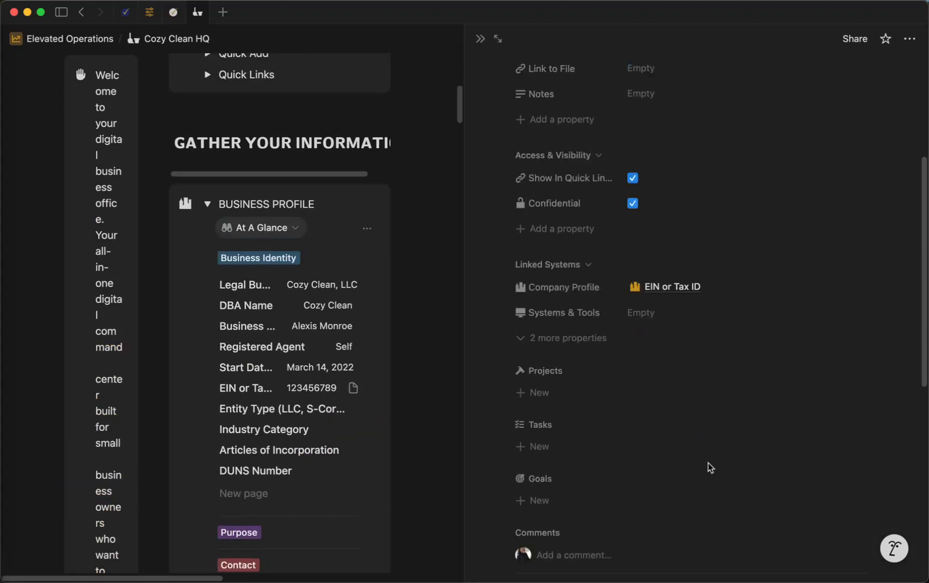
{"action": "scroll", "coordinate": [661, 405], "scroll_direction": "up", "scroll_amount": 5}
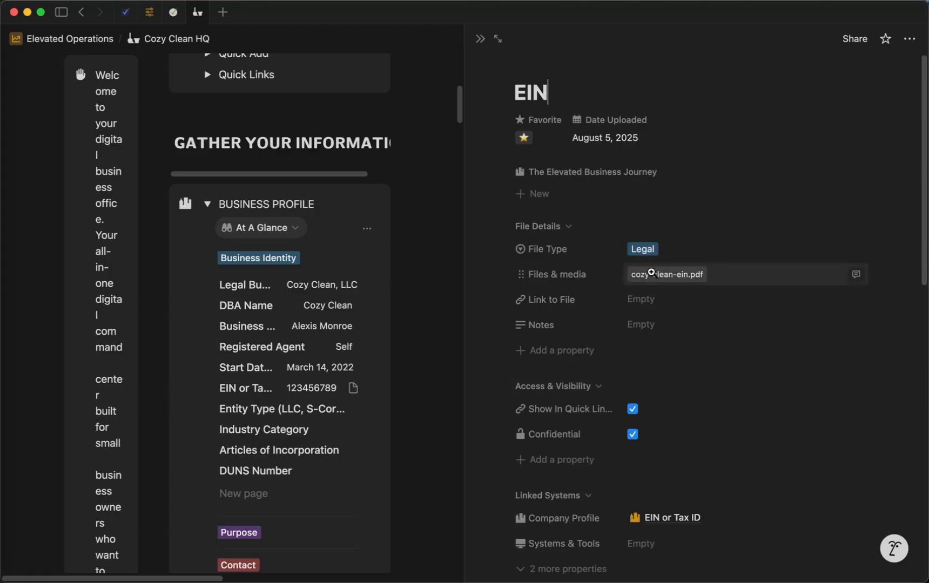
{"action": "left_click", "coordinate": [478, 37]}
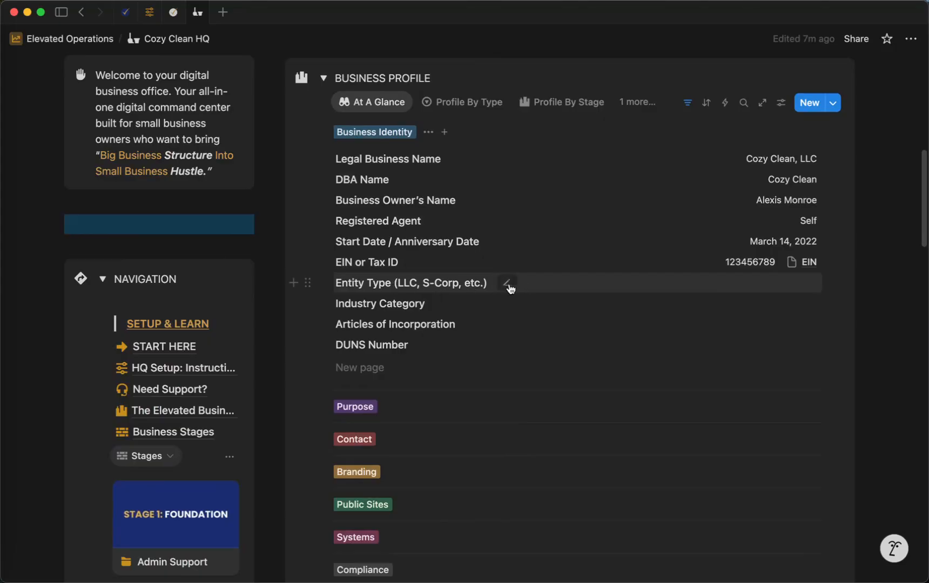
Read the Entity Type setup instructions, then return to the Business Profile list.
{"action": "left_click", "coordinate": [508, 283]}
{"action": "left_click", "coordinate": [410, 283]}
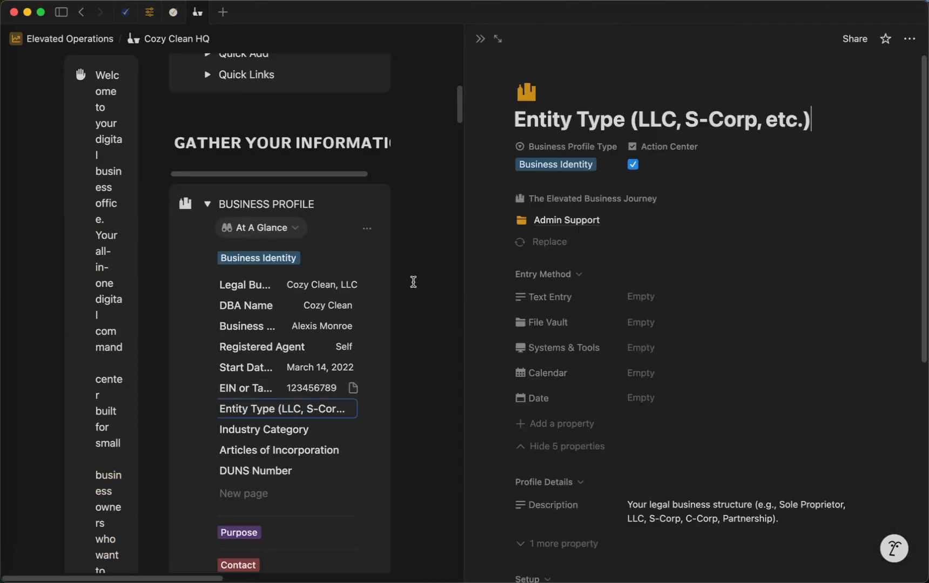
{"action": "scroll", "coordinate": [671, 326], "scroll_direction": "down", "scroll_amount": 3}
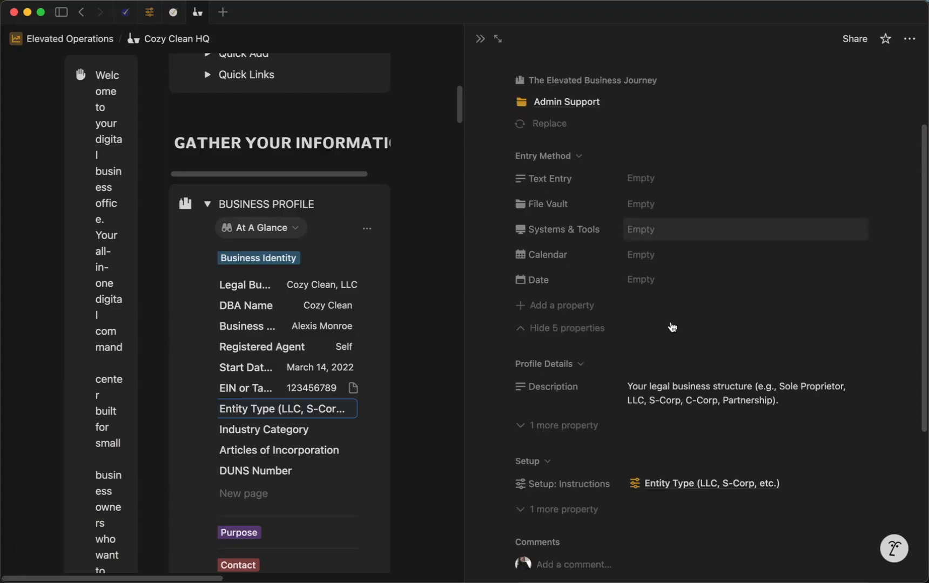
{"action": "scroll", "coordinate": [670, 326], "scroll_direction": "down", "scroll_amount": 2}
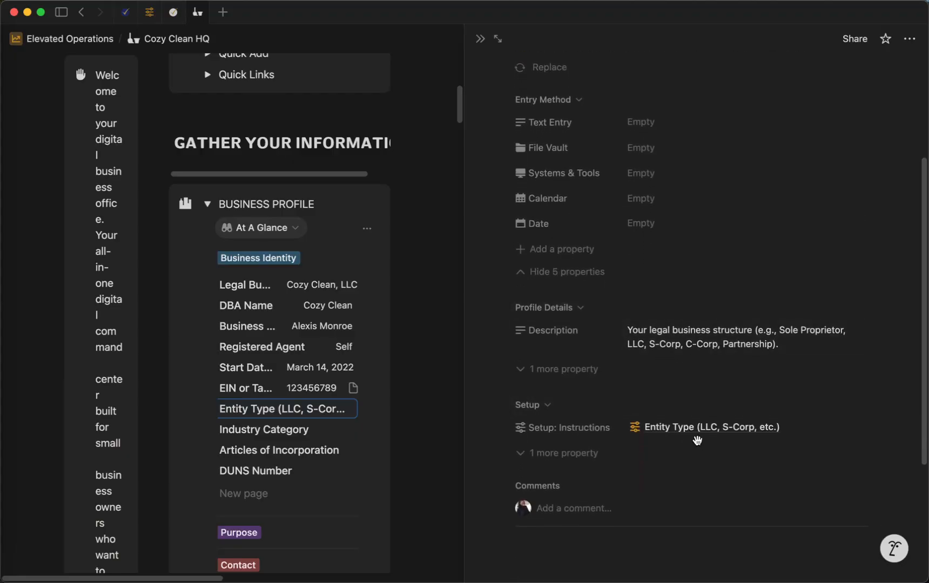
{"action": "left_click", "coordinate": [702, 429]}
{"action": "scroll", "coordinate": [705, 427], "scroll_direction": "down", "scroll_amount": 1}
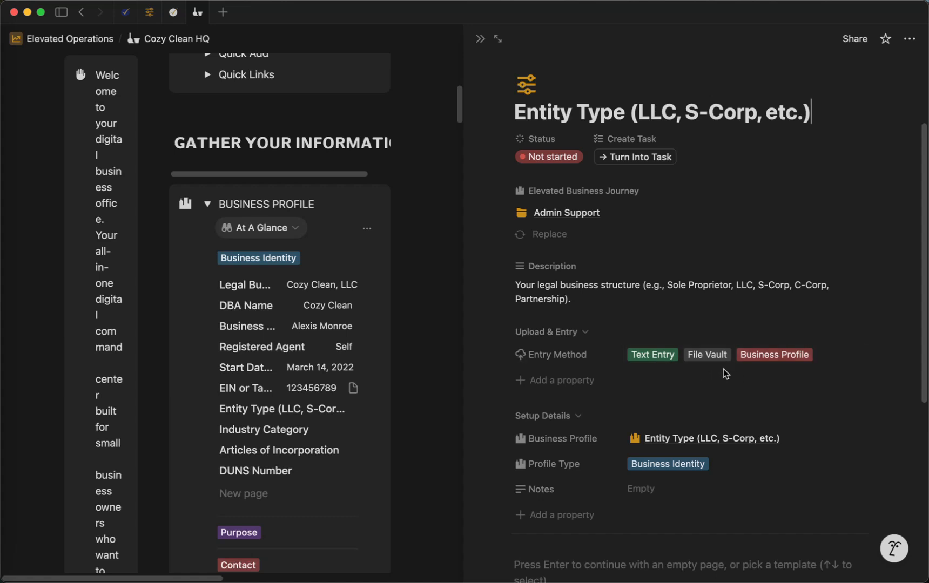
{"action": "left_click", "coordinate": [482, 39]}
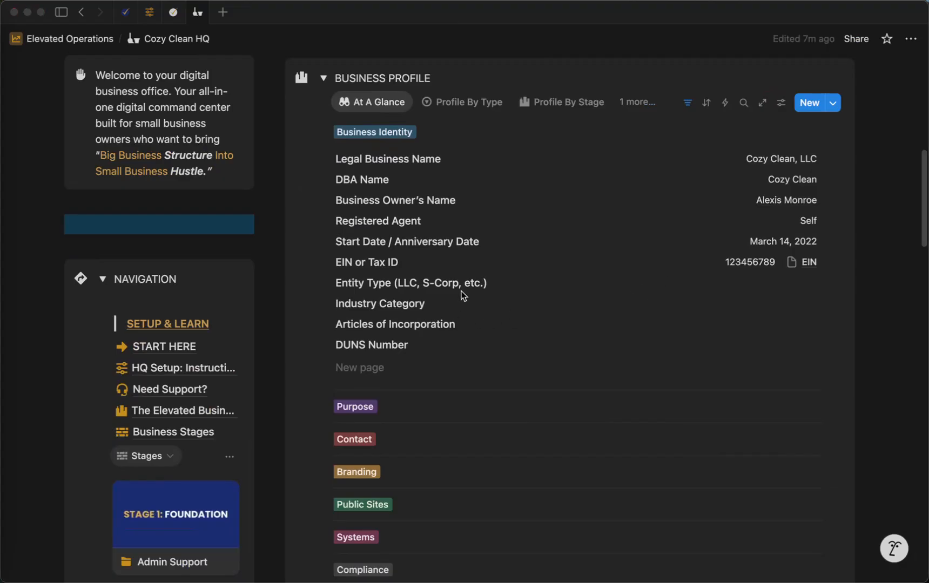
{"action": "left_click", "coordinate": [510, 286]}
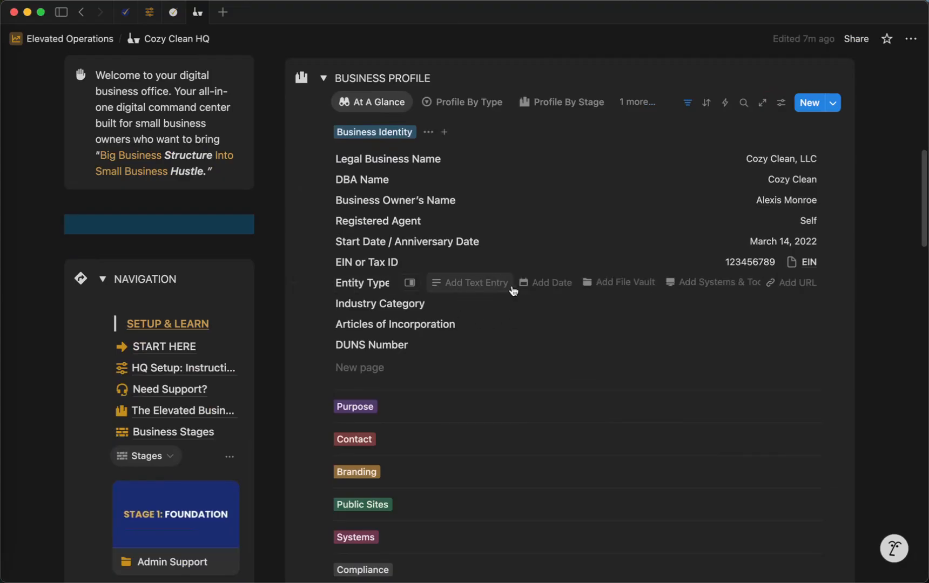
Set the Entity Type entry to LLC.
{"action": "left_click", "coordinate": [477, 287]}
{"action": "type", "text": "LLC"}
{"action": "key", "text": "Return"}
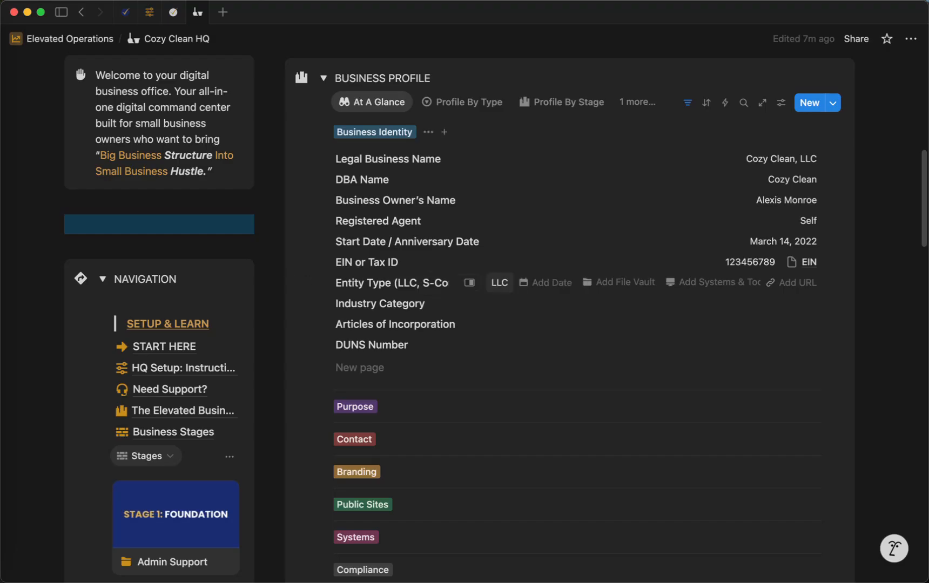
{"action": "key", "text": "Escape"}
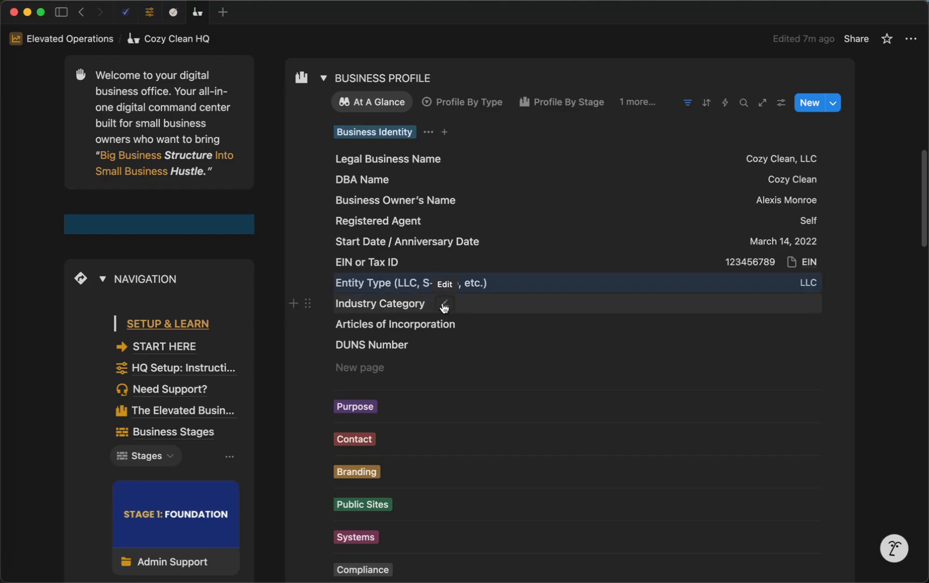
Set the Industry Category entry to 'Residential Cleaning Service'.
{"action": "left_click", "coordinate": [470, 307]}
{"action": "left_click", "coordinate": [474, 302]}
{"action": "type", "text": "Res"}
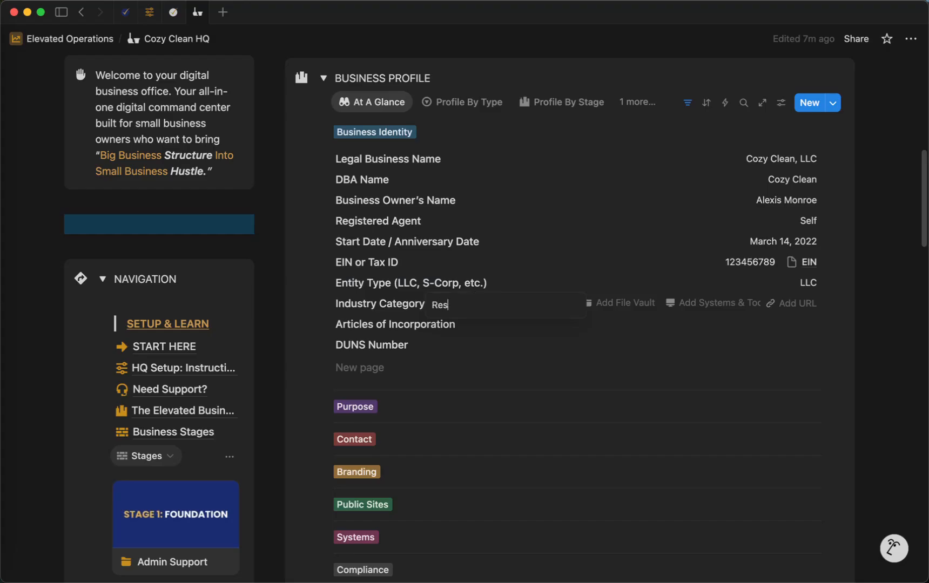
{"action": "type", "text": "idential C"}
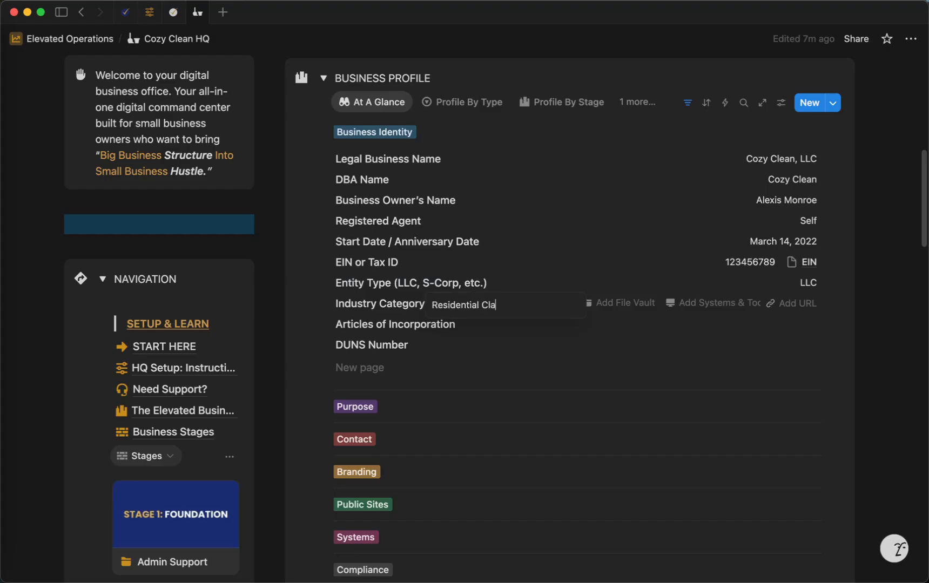
{"action": "type", "text": "leaning S"}
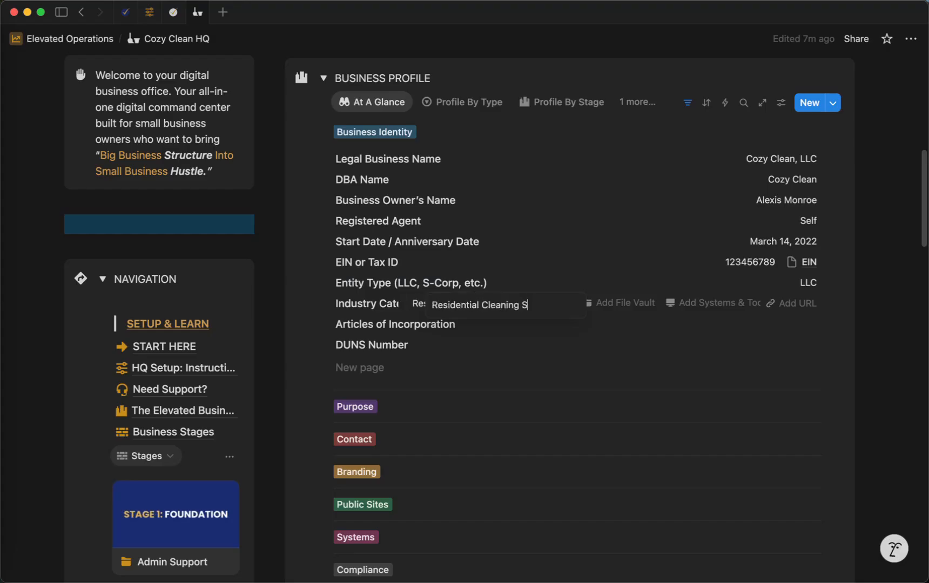
{"action": "type", "text": "ervice"}
{"action": "key", "text": "Return"}
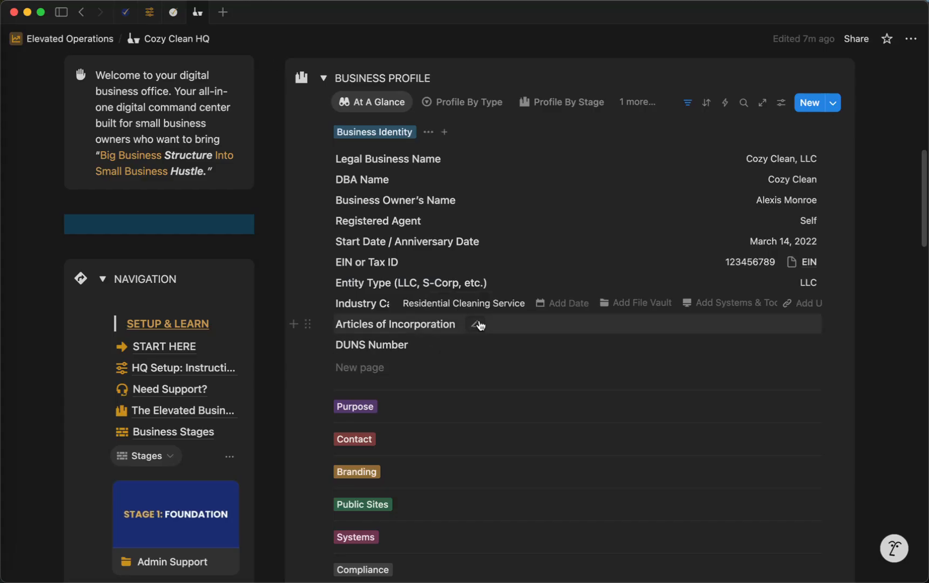
Open the Articles of Incorporation entry and review its setup instructions.
{"action": "left_click", "coordinate": [425, 324]}
{"action": "key", "text": "Escape"}
{"action": "left_click", "coordinate": [424, 441]}
{"action": "scroll", "coordinate": [648, 400], "scroll_direction": "down", "scroll_amount": 5}
{"action": "left_click", "coordinate": [701, 416]}
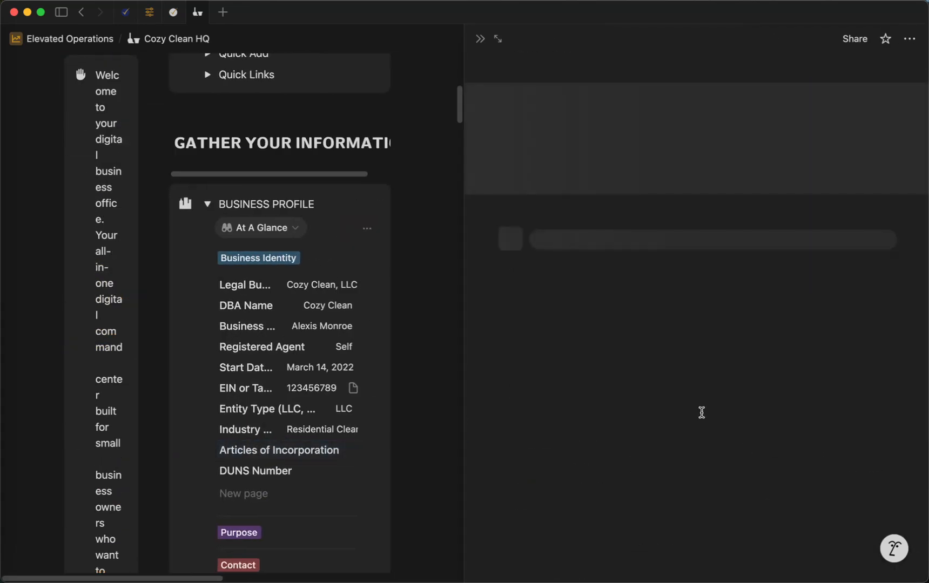
{"action": "scroll", "coordinate": [699, 405], "scroll_direction": "down", "scroll_amount": 2}
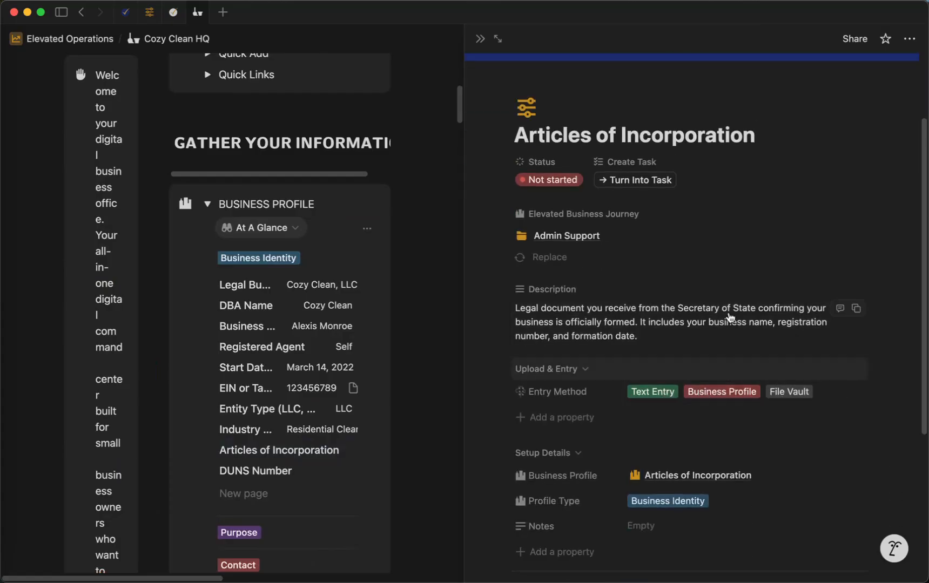
{"action": "left_click", "coordinate": [479, 39]}
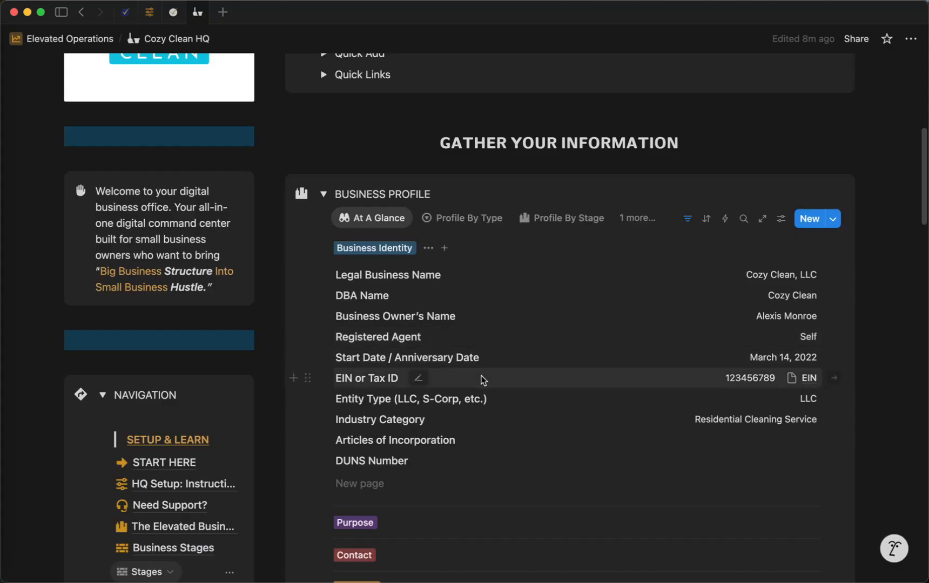
Link a new File Vault page named 'Articles of Incorporation' to the entry.
{"action": "left_click", "coordinate": [441, 441]}
{"action": "left_click", "coordinate": [660, 322]}
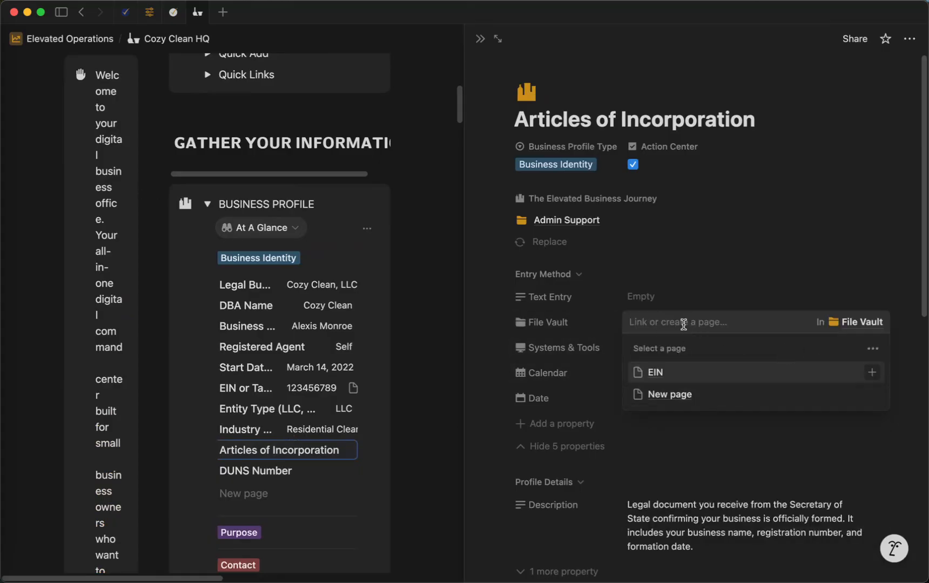
{"action": "type", "text": "Art"}
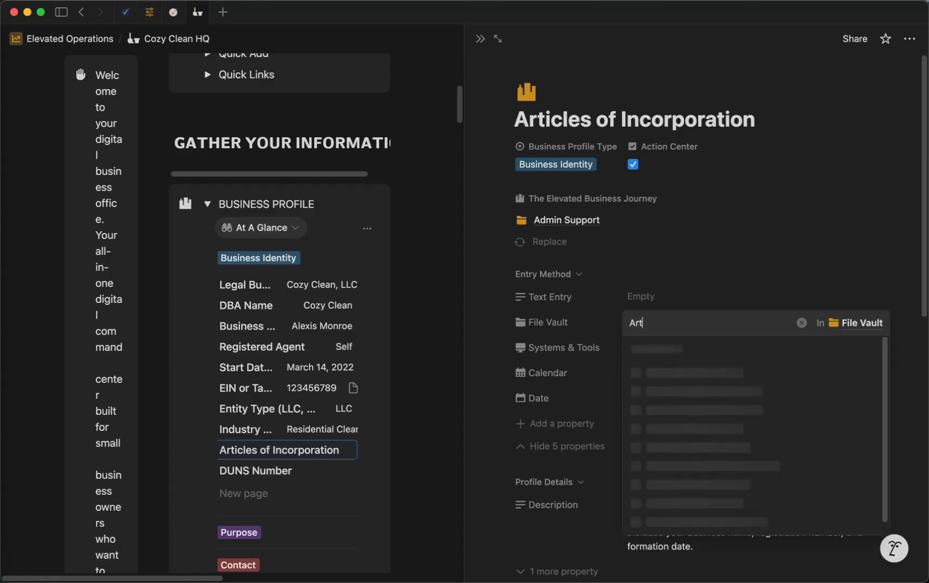
{"action": "type", "text": "icles of Incorporatio"}
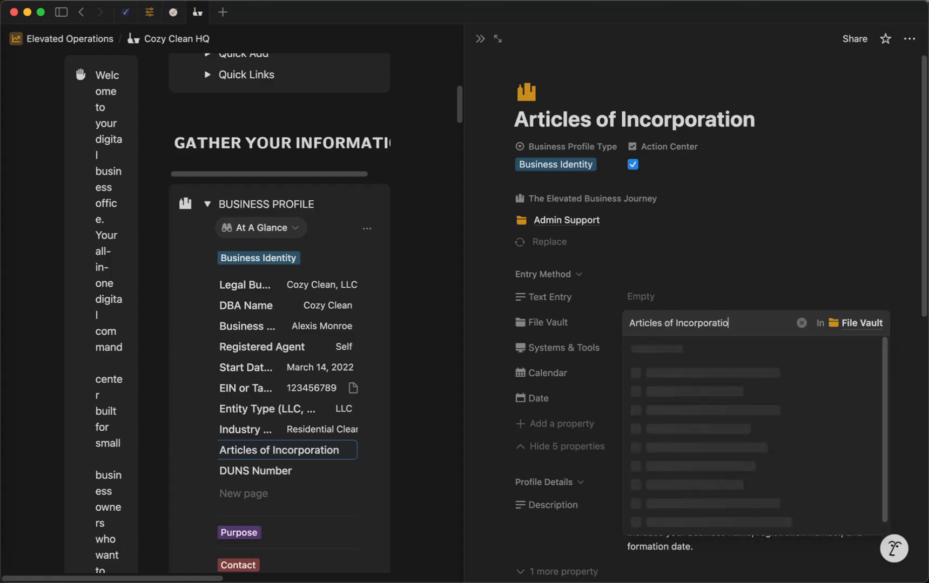
{"action": "type", "text": "n"}
{"action": "left_click", "coordinate": [638, 373]}
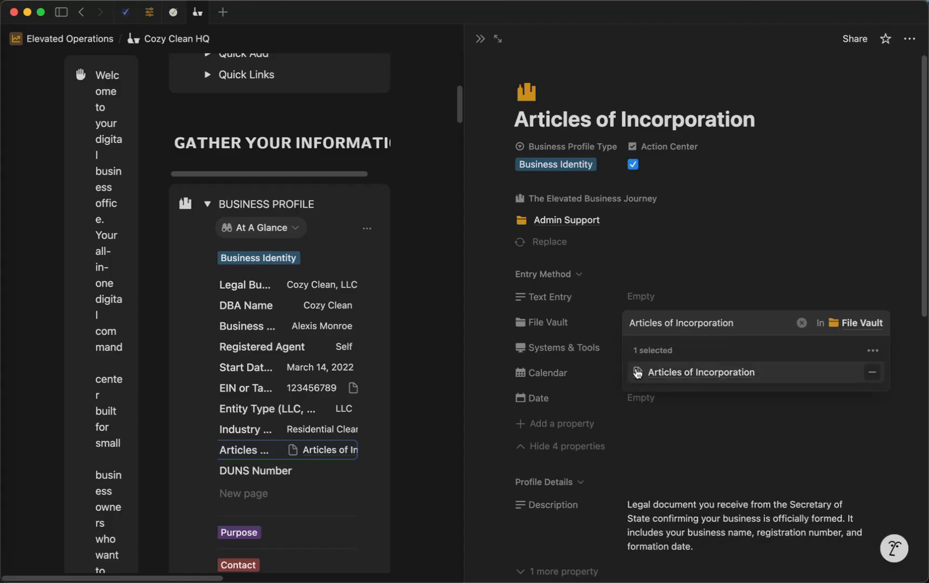
{"action": "left_click", "coordinate": [695, 373]}
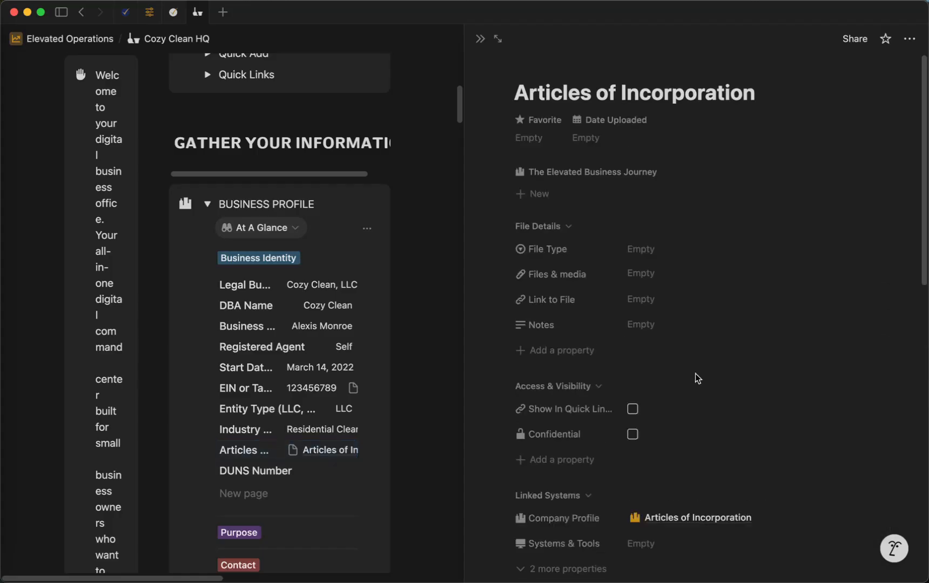
Upload cozy-clean-articles-of-incorporation.pdf to the new page's Files & media.
{"action": "left_click", "coordinate": [653, 272]}
{"action": "left_click", "coordinate": [656, 273]}
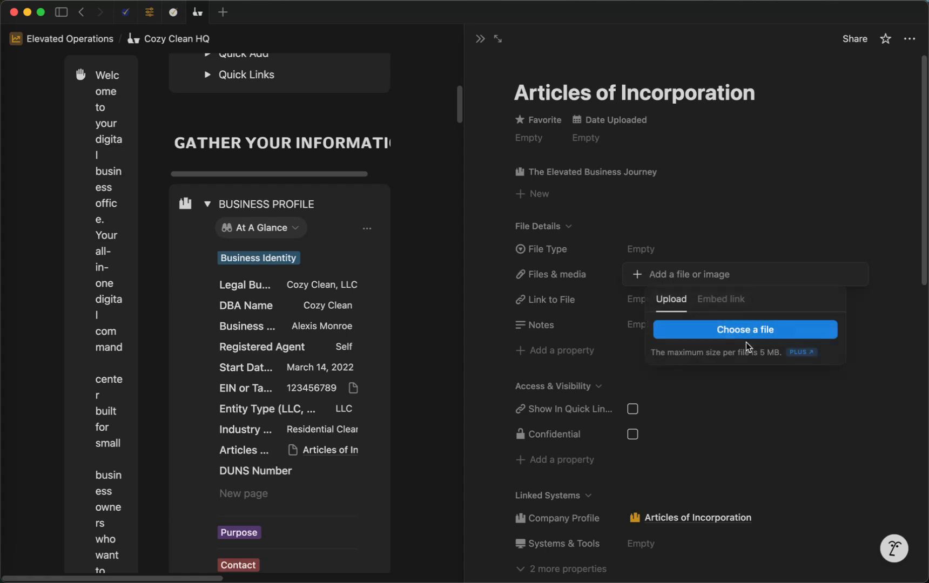
{"action": "left_click", "coordinate": [755, 331]}
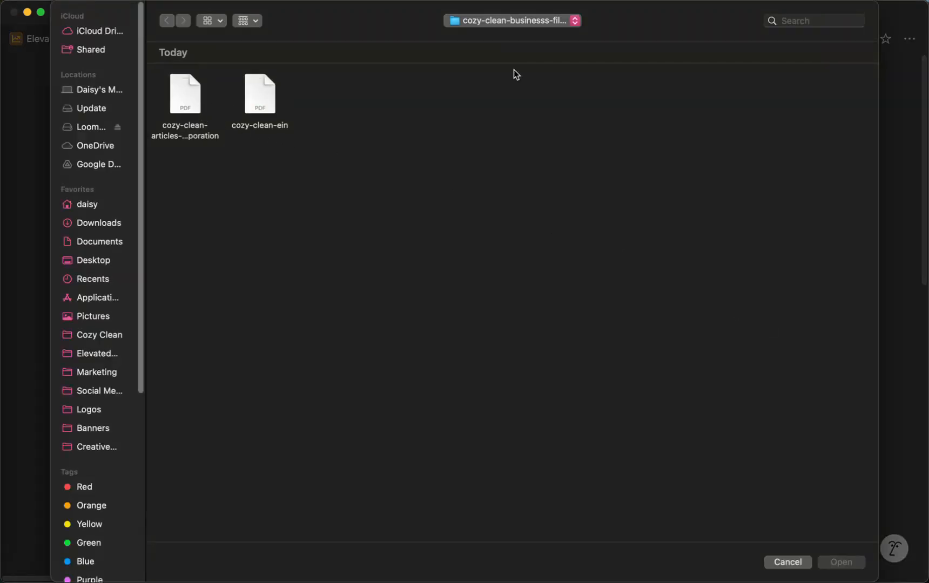
{"action": "double_click", "coordinate": [189, 99]}
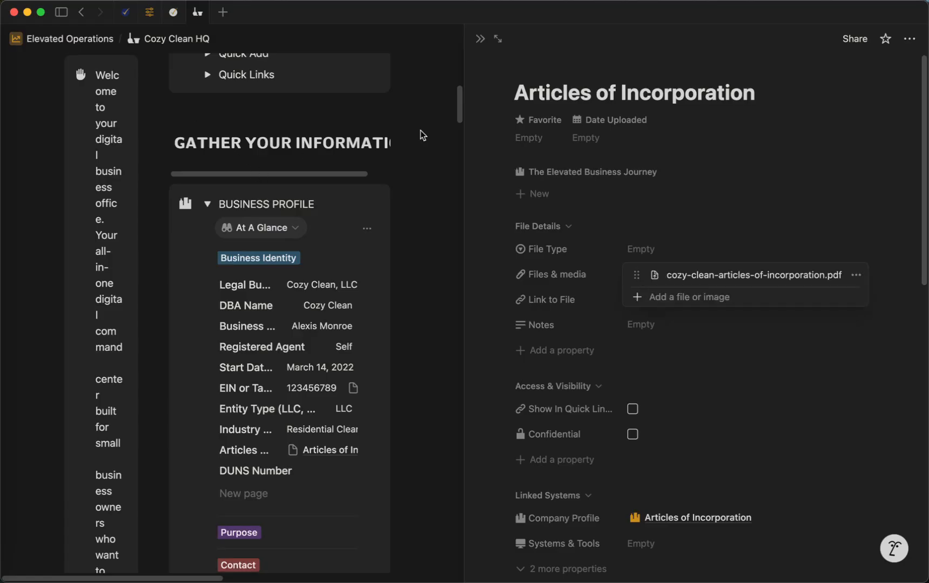
{"action": "left_click", "coordinate": [479, 40]}
{"action": "left_click", "coordinate": [479, 40]}
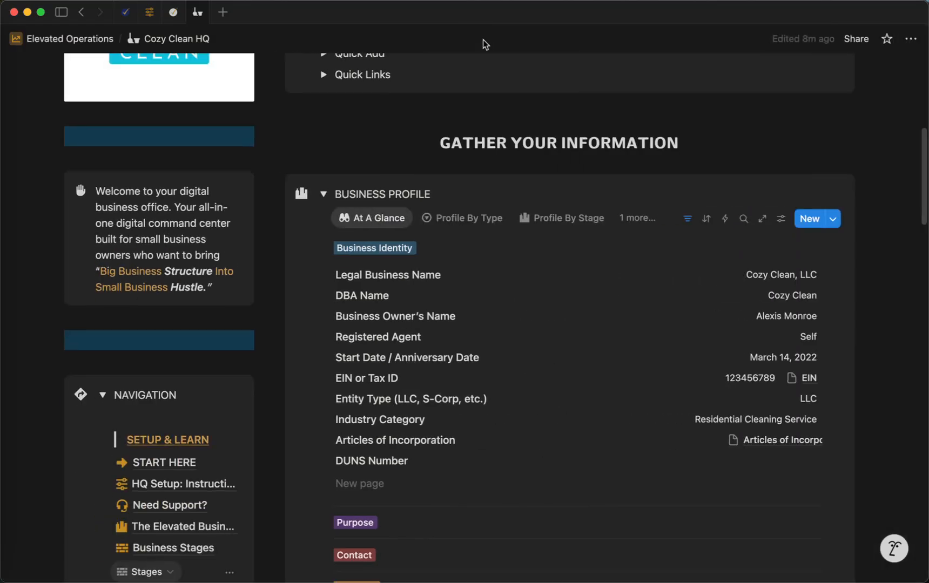
Enter 987654321 as the DUNS Number in the Business Identity list.
{"action": "scroll", "coordinate": [730, 419], "scroll_direction": "down", "scroll_amount": 3}
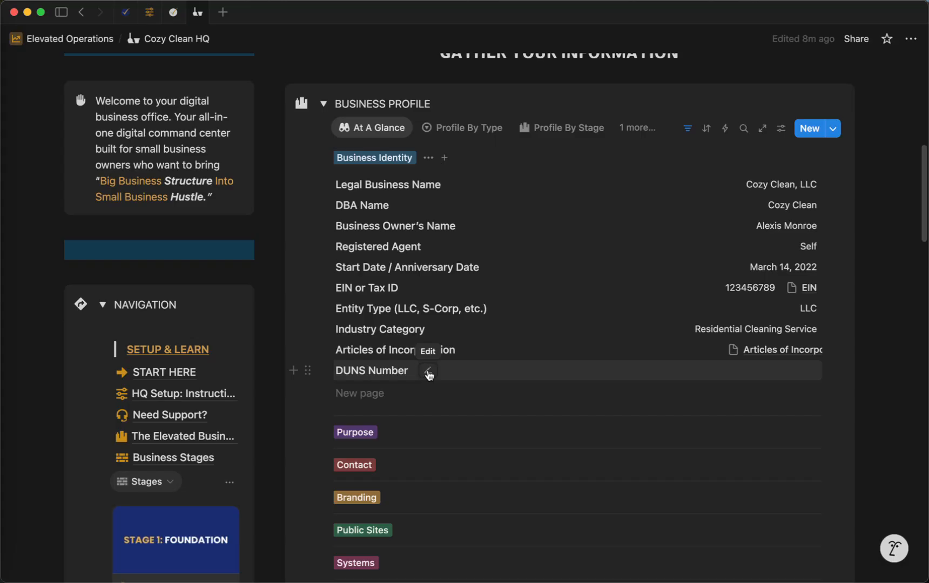
{"action": "left_click", "coordinate": [428, 372]}
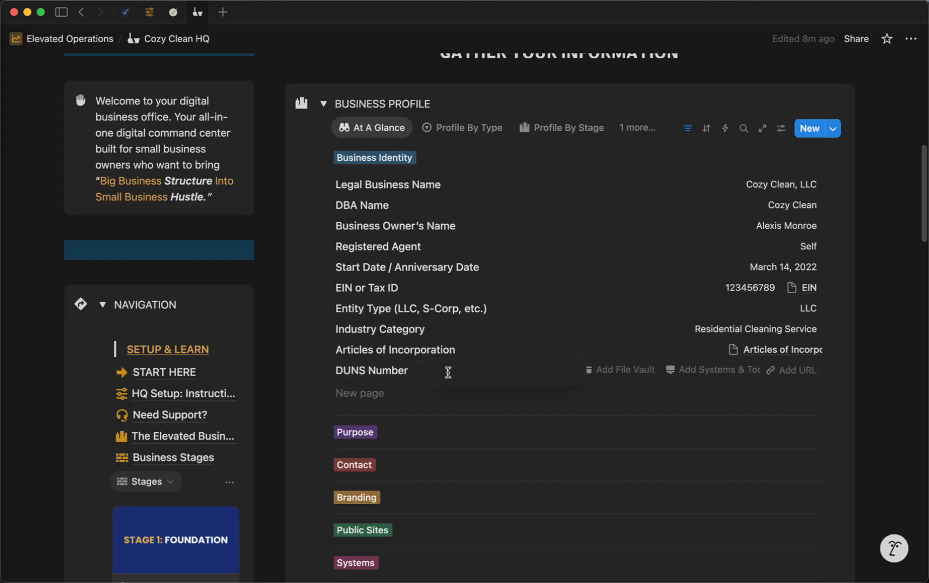
{"action": "type", "text": "987654321"}
{"action": "left_click", "coordinate": [883, 350]}
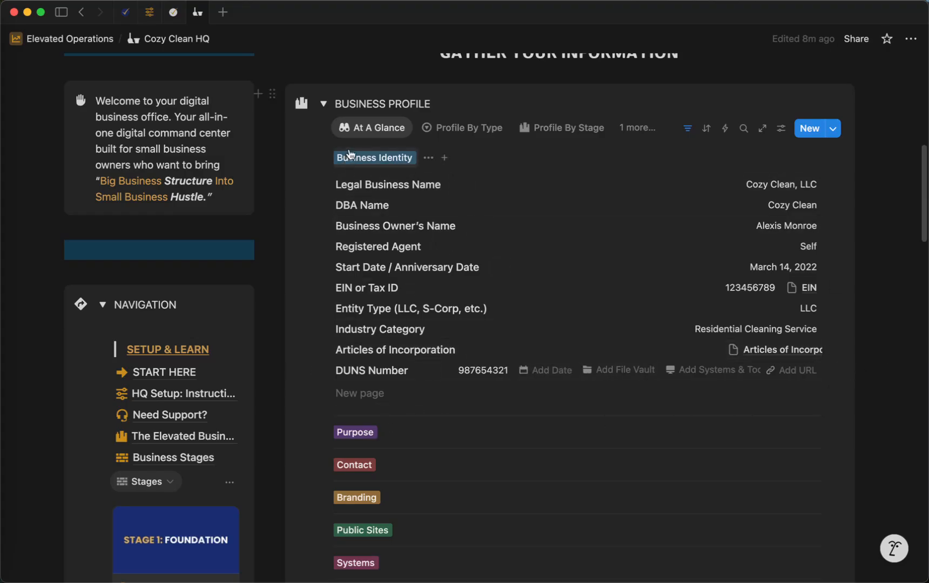
{"action": "left_click", "coordinate": [302, 159]}
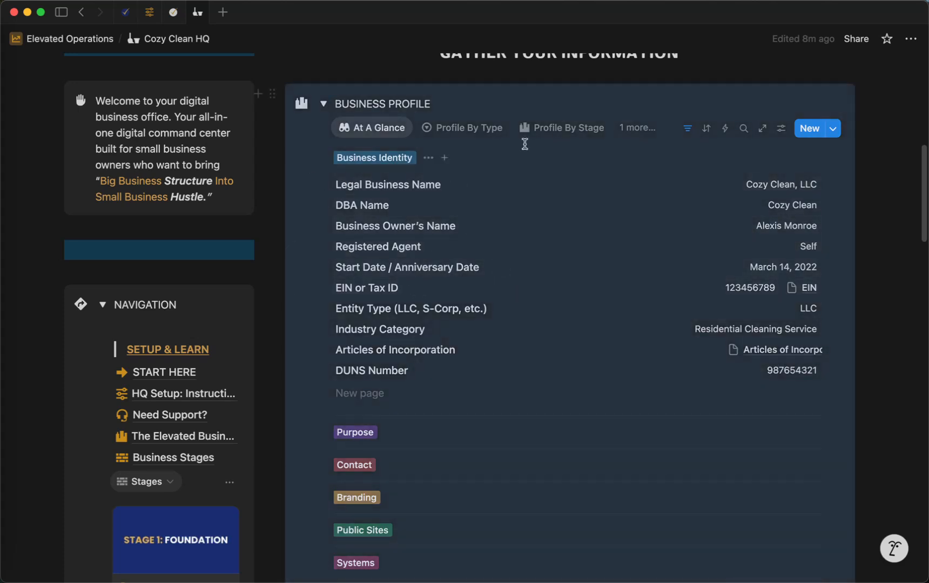
Expand the Purpose group and delete its [PROFILE] entry.
{"action": "scroll", "coordinate": [432, 270], "scroll_direction": "down", "scroll_amount": 2}
{"action": "left_click", "coordinate": [341, 368]}
{"action": "scroll", "coordinate": [341, 372], "scroll_direction": "down", "scroll_amount": 1}
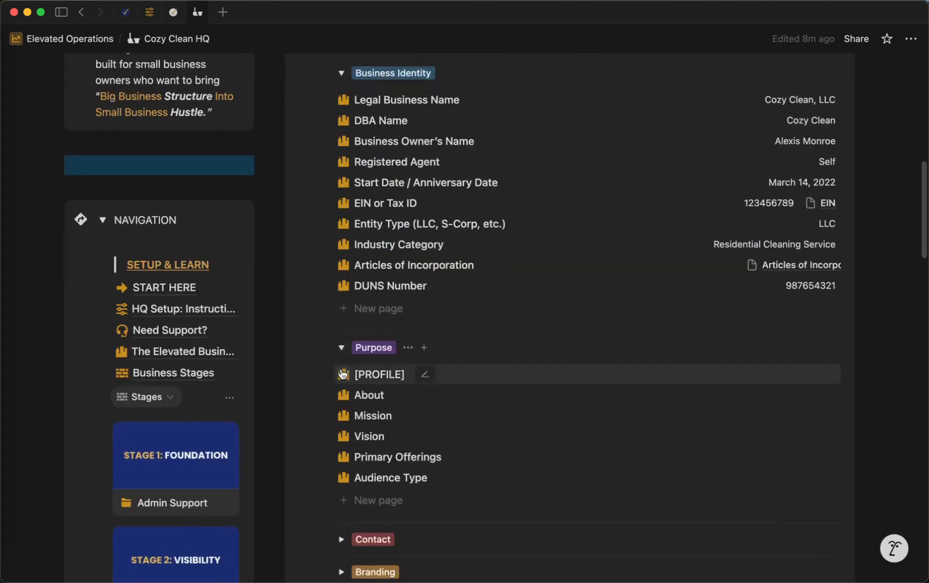
{"action": "left_click", "coordinate": [323, 375]}
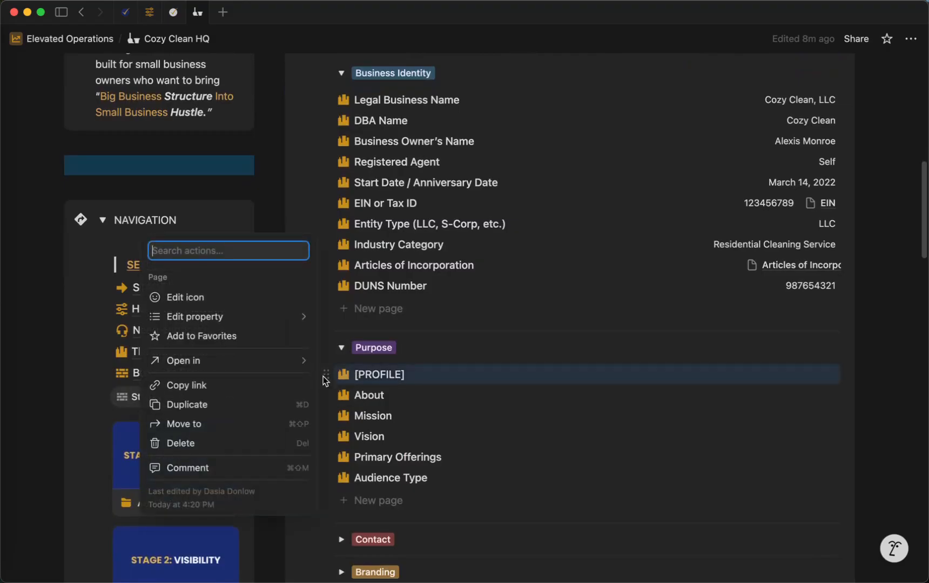
{"action": "left_click", "coordinate": [246, 440]}
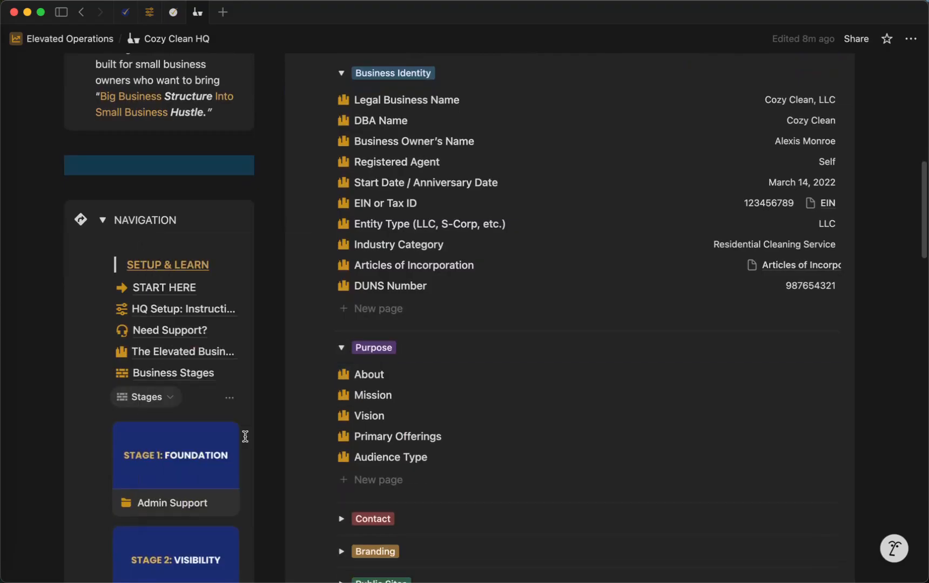
Look over the About entry and its linked setup instructions, then return to the list.
{"action": "left_click", "coordinate": [382, 376]}
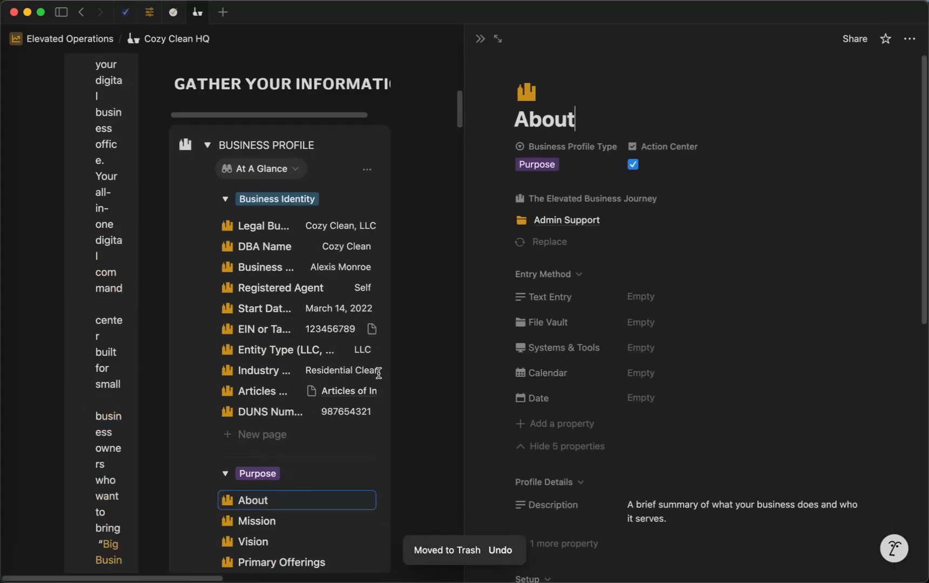
{"action": "scroll", "coordinate": [704, 498], "scroll_direction": "down", "scroll_amount": 5}
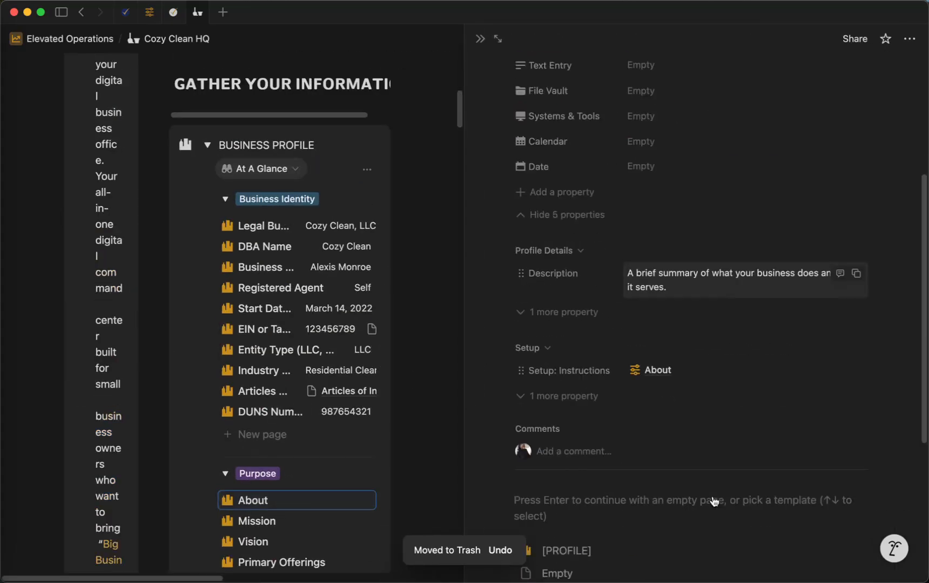
{"action": "left_click", "coordinate": [662, 372]}
{"action": "scroll", "coordinate": [763, 425], "scroll_direction": "down", "scroll_amount": 3}
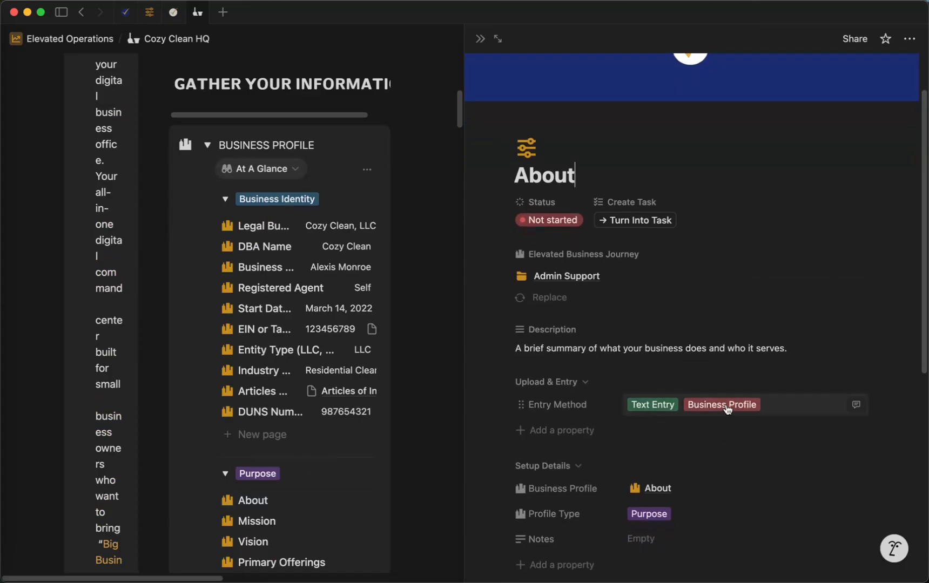
{"action": "left_click", "coordinate": [480, 41]}
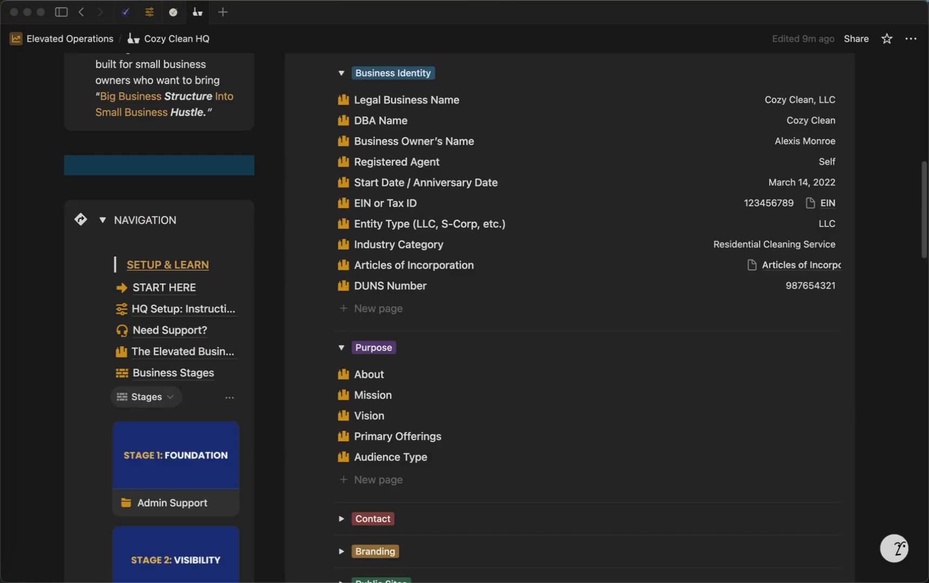
Describe Cozy Clean in About: recurring home, deep and move in/move out cleaning for busy families.
{"action": "left_click", "coordinate": [369, 376]}
{"action": "left_click", "coordinate": [661, 297]}
{"action": "type", "text": "Co"}
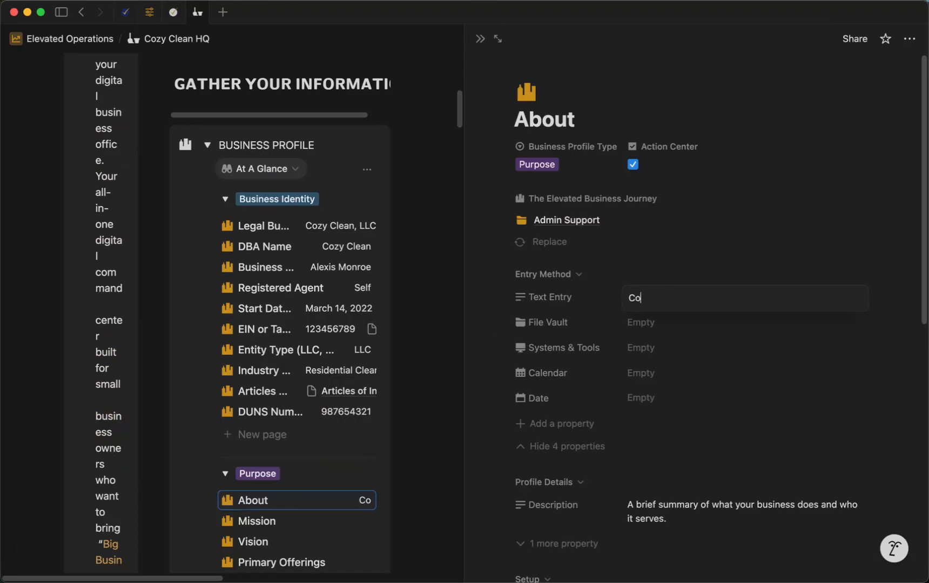
{"action": "type", "text": "zy Cleani"}
{"action": "key", "text": "BackSpace"}
{"action": "type", "text": "is a service"}
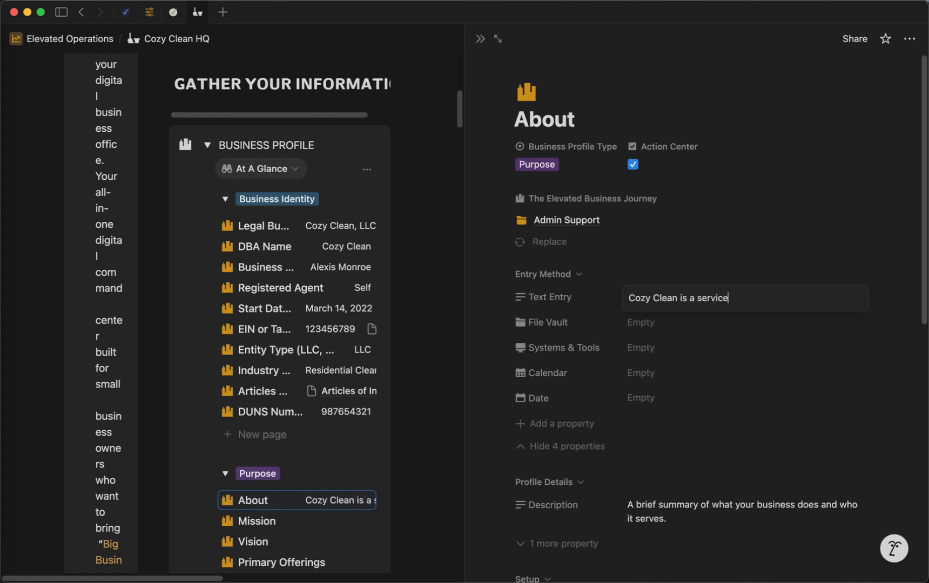
{"action": "type", "text": " based cleaning company speacilaizi"}
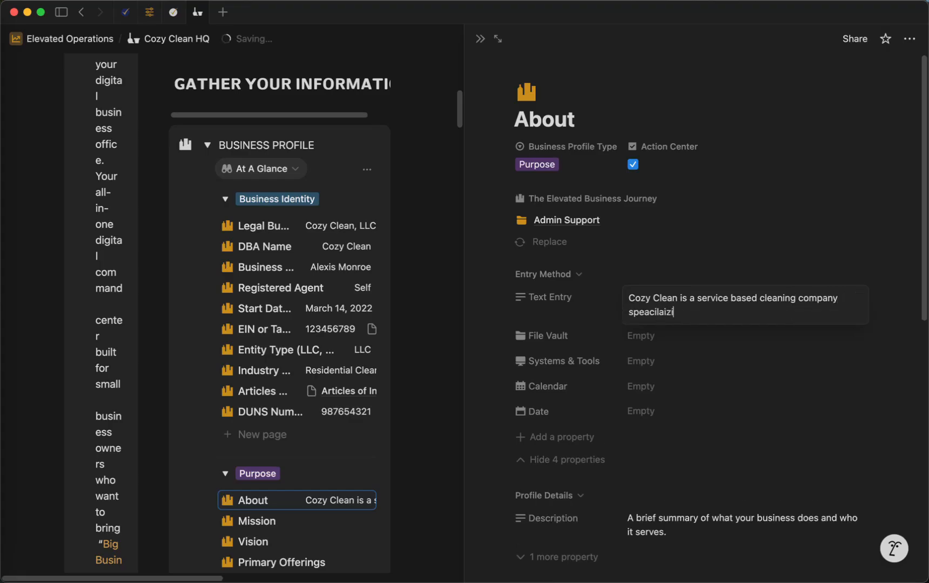
{"action": "key", "text": "BackSpace"}
{"action": "key", "text": "BackSpace"}
{"action": "key", "text": "BackSpace"}
{"action": "key", "text": "BackSpace"}
{"action": "key", "text": "BackSpace"}
{"action": "key", "text": "BackSpace"}
{"action": "key", "text": "BackSpace"}
{"action": "key", "text": "BackSpace"}
{"action": "key", "text": "BackSpace"}
{"action": "type", "text": "ec"}
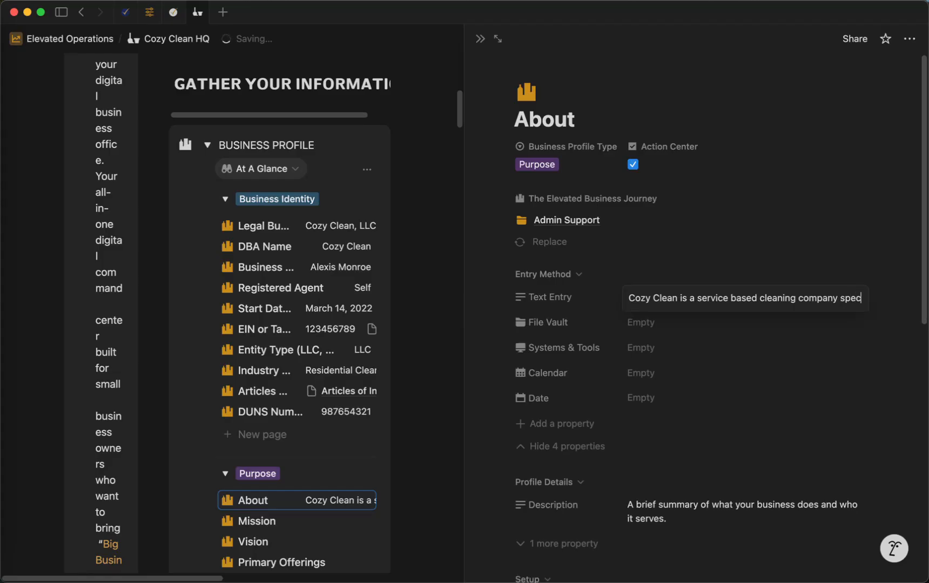
{"action": "type", "text": "ializing in recurring h"}
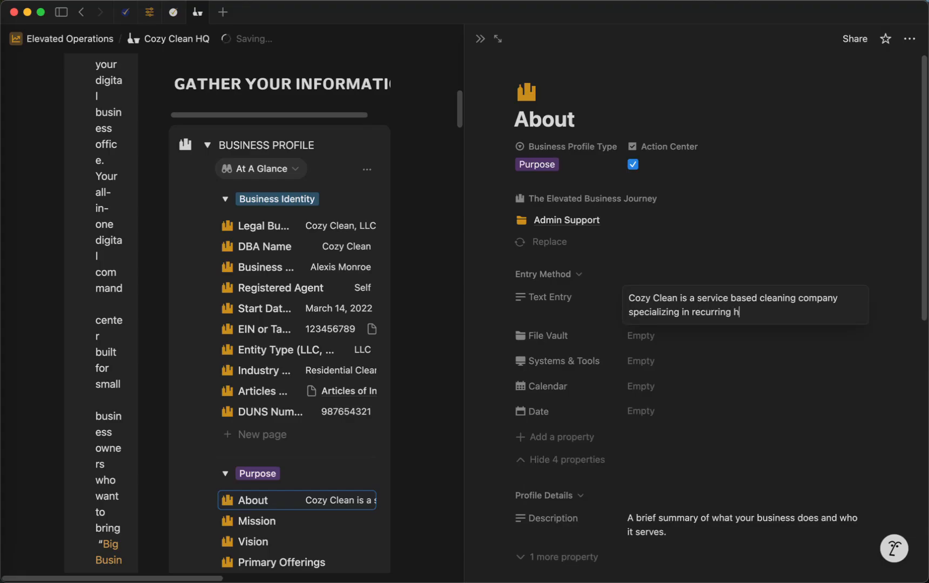
{"action": "type", "text": "ome cleaning"}
{"action": "type", "text": ", deep cleanings, and mo"}
{"action": "key", "text": "BackSpace"}
{"action": "key", "text": "BackSpace"}
{"action": "key", "text": "BackSpace"}
{"action": "key", "text": "BackSpace"}
{"action": "key", "text": "BackSpace"}
{"action": "key", "text": "BackSpace"}
{"action": "key", "text": "BackSpace"}
{"action": "key", "text": "BackSpace"}
{"action": "type", "text": "and move in/mo"}
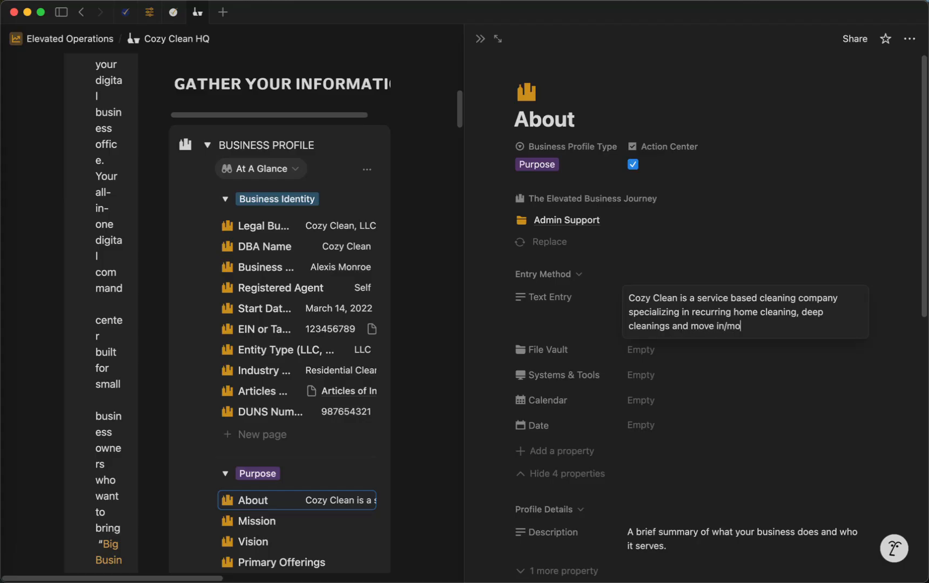
{"action": "type", "text": "cce out services for"}
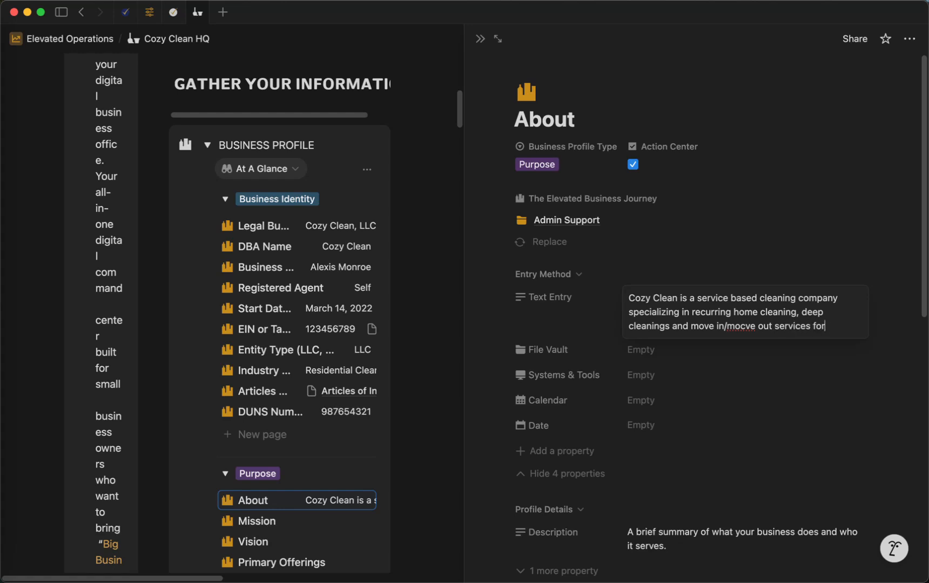
{"action": "type", "text": " bus famil"}
{"action": "key", "text": "BackSpace"}
{"action": "key", "text": "BackSpace"}
{"action": "key", "text": "BackSpace"}
{"action": "key", "text": "BackSpace"}
{"action": "key", "text": "BackSpace"}
{"action": "key", "text": "BackSpace"}
{"action": "type", "text": "sy families"}
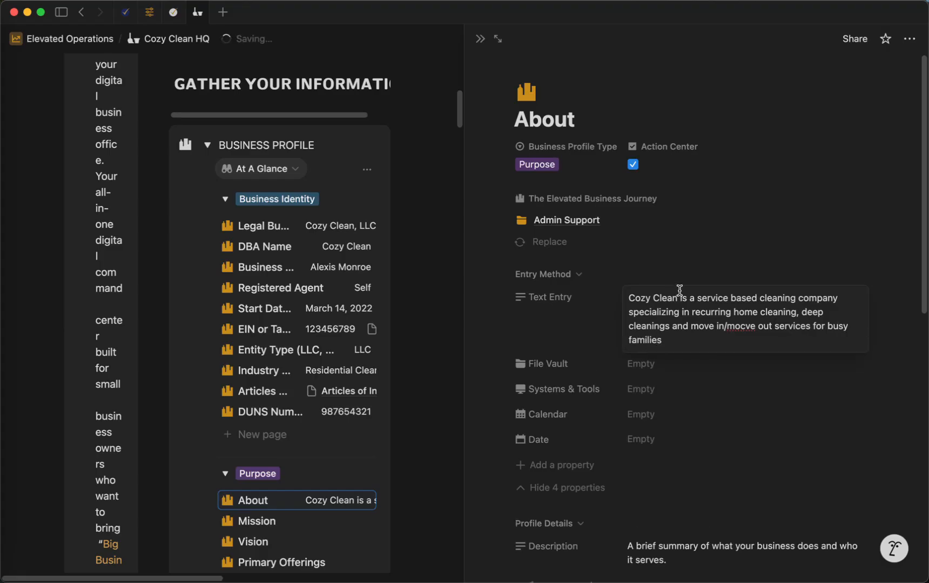
{"action": "left_click", "coordinate": [744, 327]}
{"action": "key", "text": "BackSpace"}
{"action": "key", "text": "Escape"}
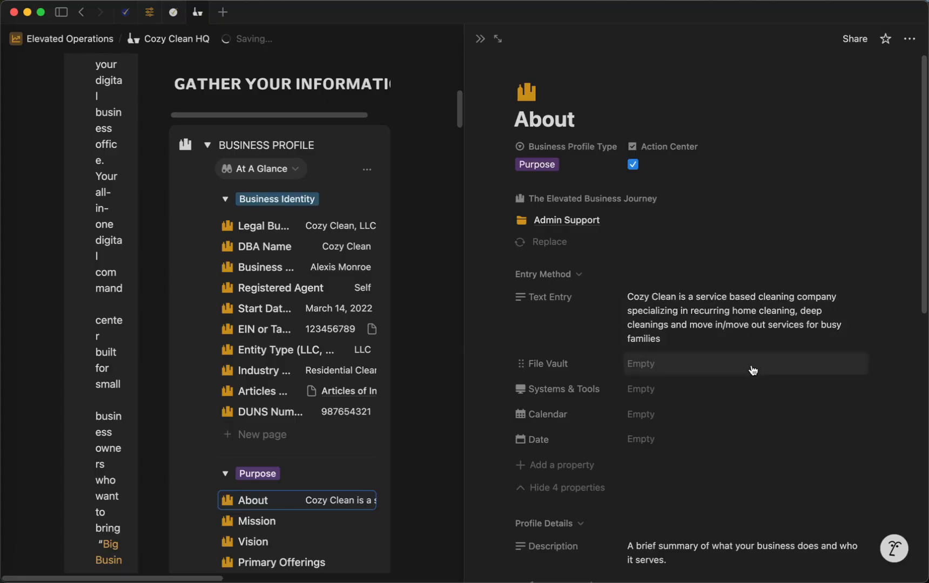
Enter the Mission text 'To make homes healthier, peaceful, cozy and clean'.
{"action": "left_click", "coordinate": [481, 40]}
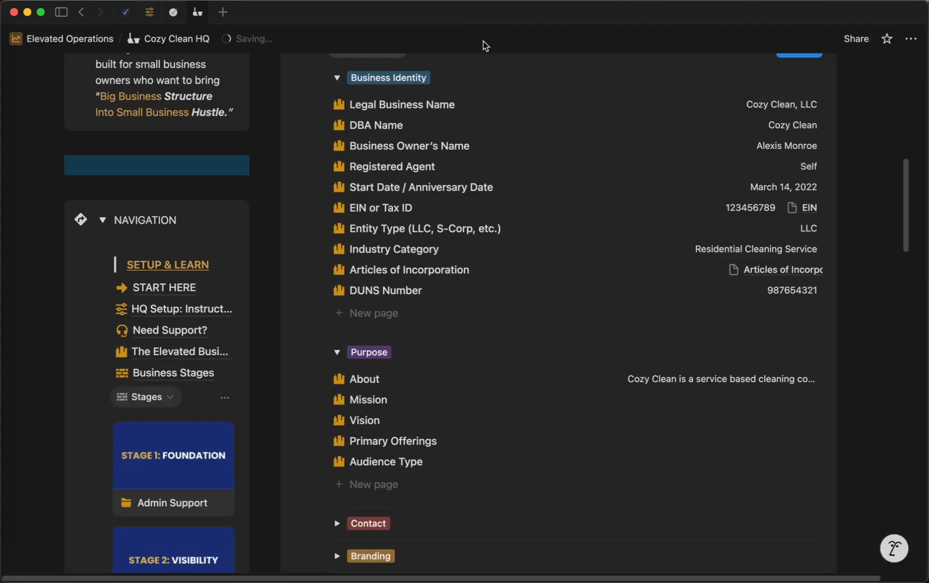
{"action": "scroll", "coordinate": [532, 381], "scroll_direction": "down", "scroll_amount": 1}
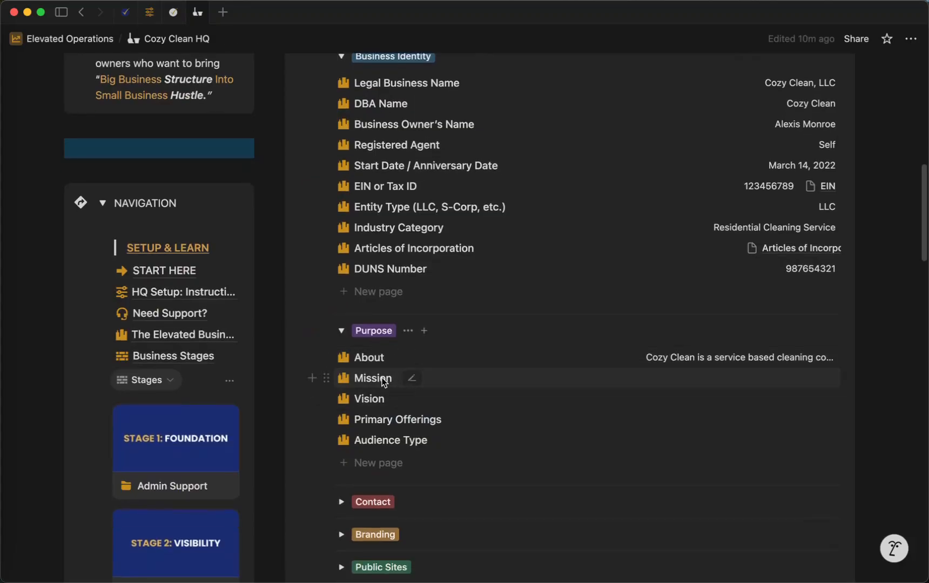
{"action": "left_click", "coordinate": [381, 380]}
{"action": "left_click", "coordinate": [661, 301]}
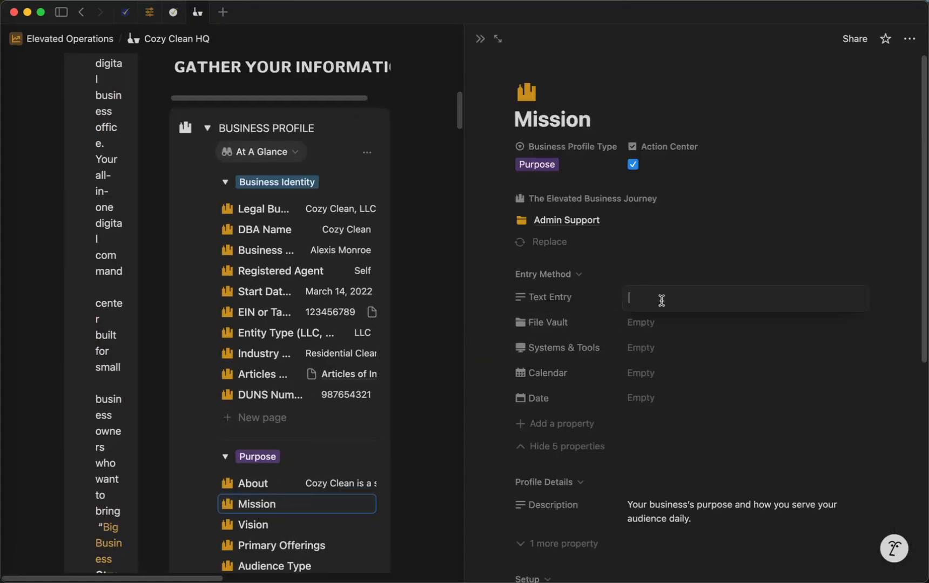
{"action": "type", "text": "To make ho"}
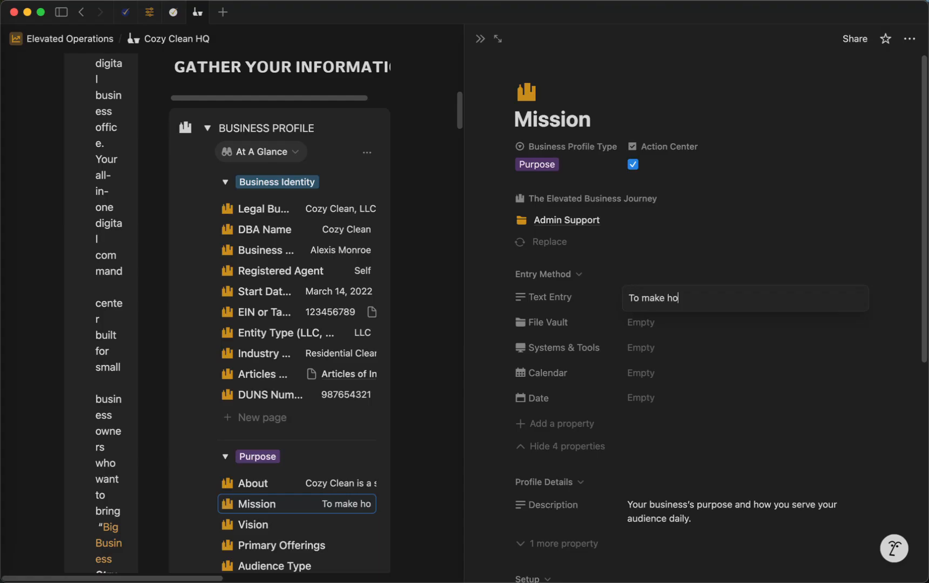
{"action": "type", "text": "mes healthier, peacful"}
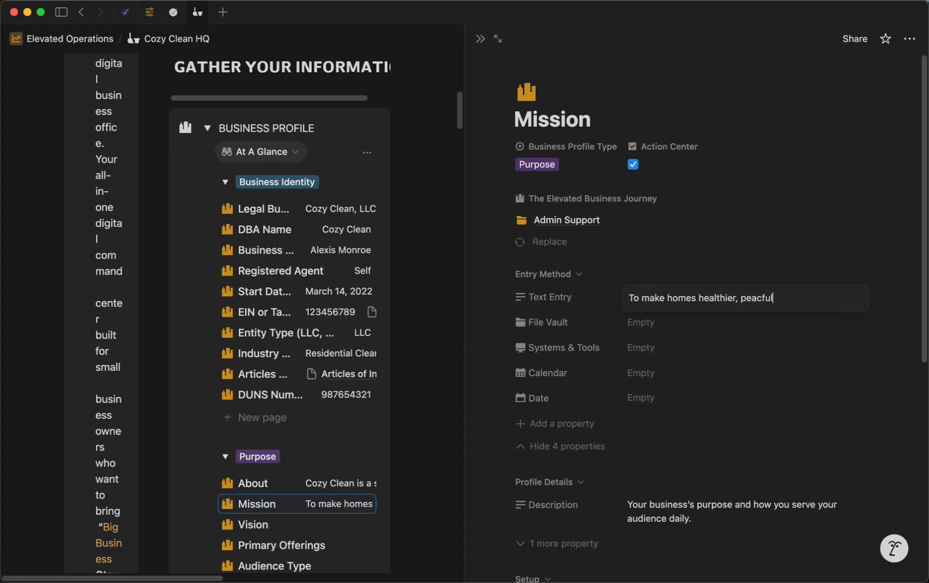
{"action": "key", "text": "BackSpace"}
{"action": "key", "text": "BackSpace"}
{"action": "type", "text": "eful, cozy and cle"}
{"action": "key", "text": "Escape"}
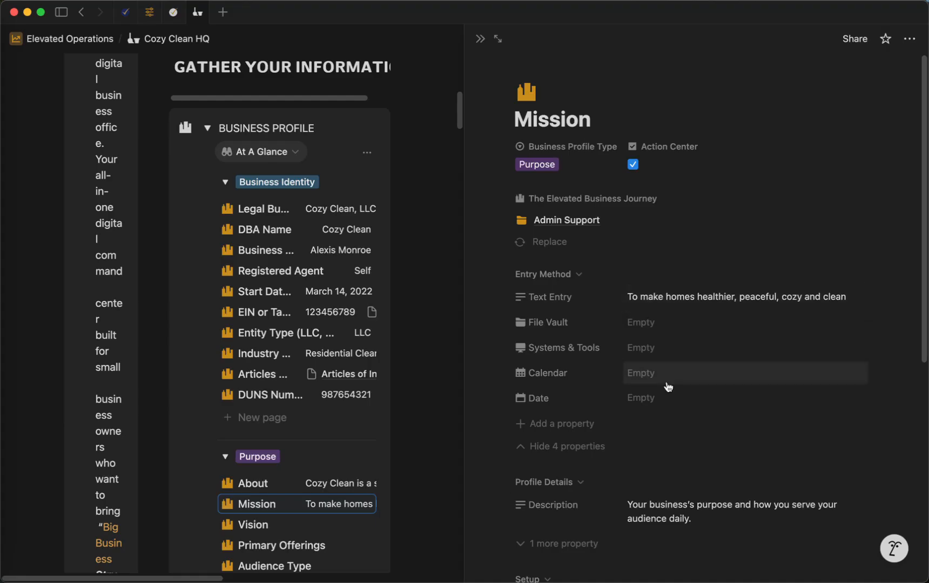
{"action": "left_click", "coordinate": [480, 38]}
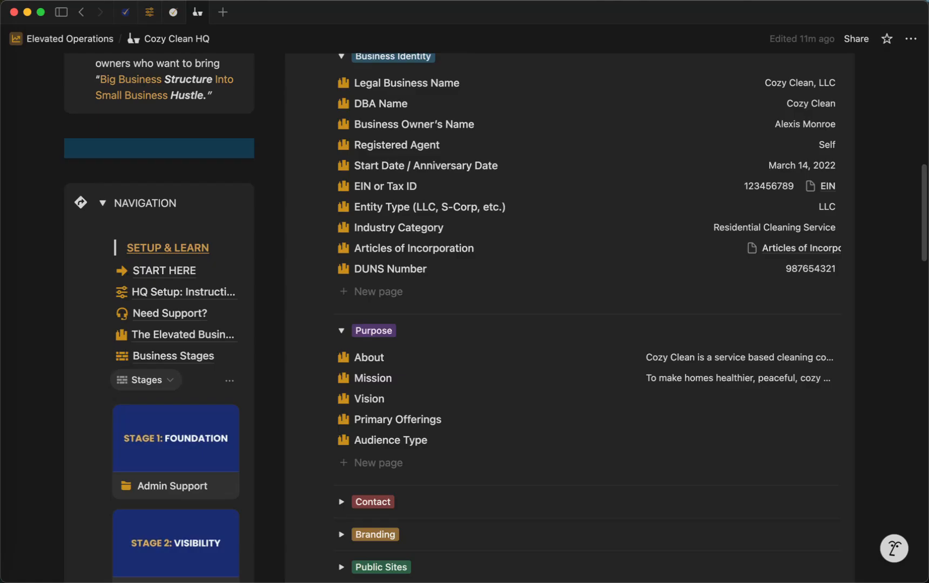
Write the Vision: 'To become a trusted name in home cleaning through reliability, transparency and care'.
{"action": "left_click", "coordinate": [378, 402]}
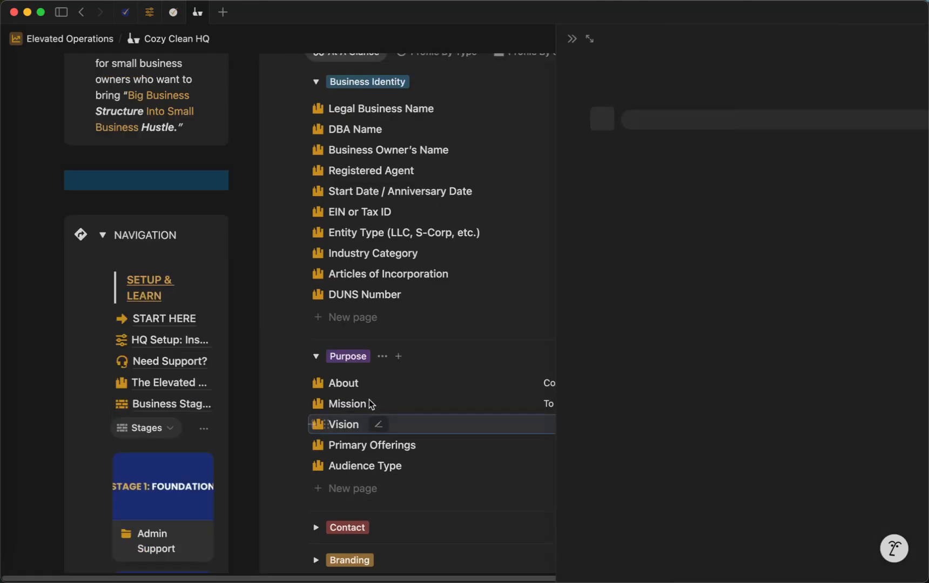
{"action": "left_click", "coordinate": [372, 404]}
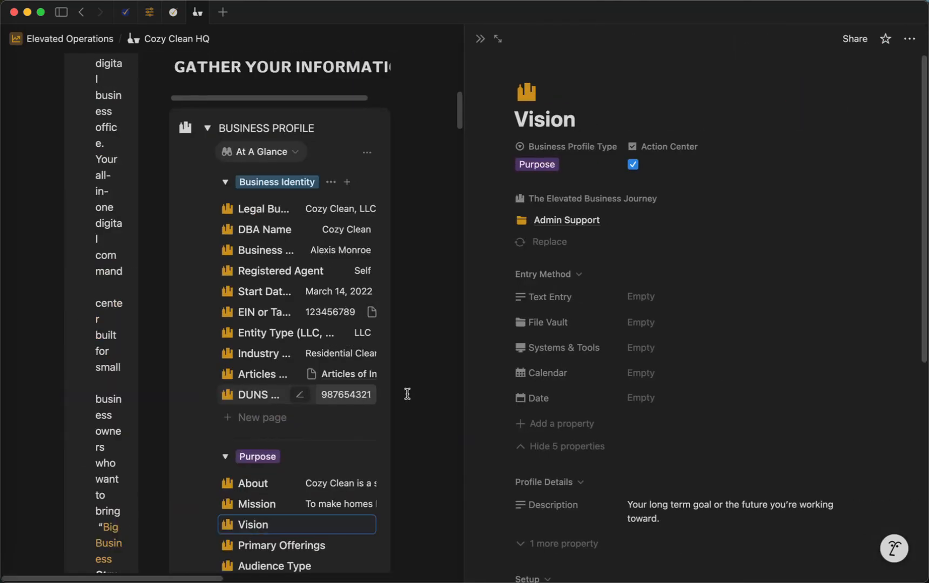
{"action": "left_click", "coordinate": [649, 298]}
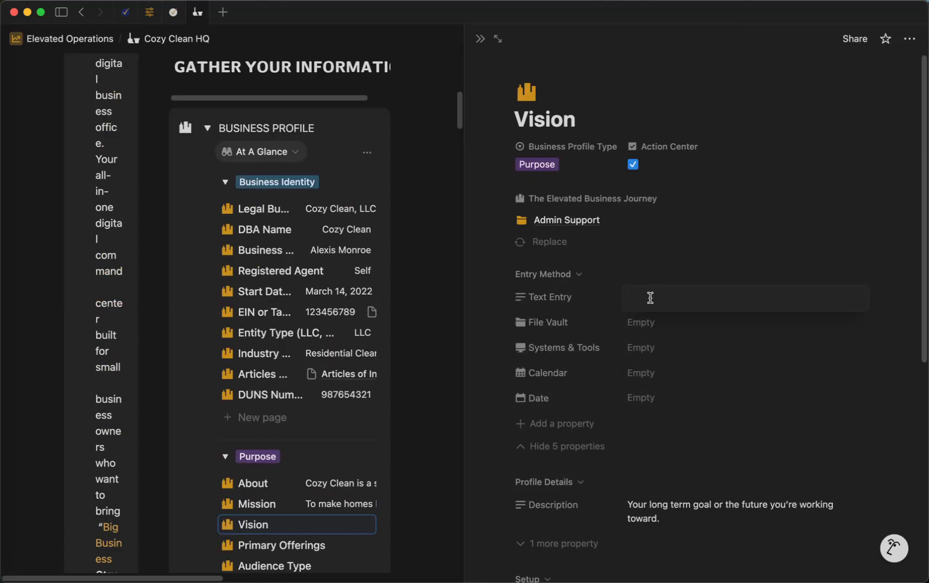
{"action": "type", "text": "To become a trusted name in home cleaning through reliability, transparency an"}
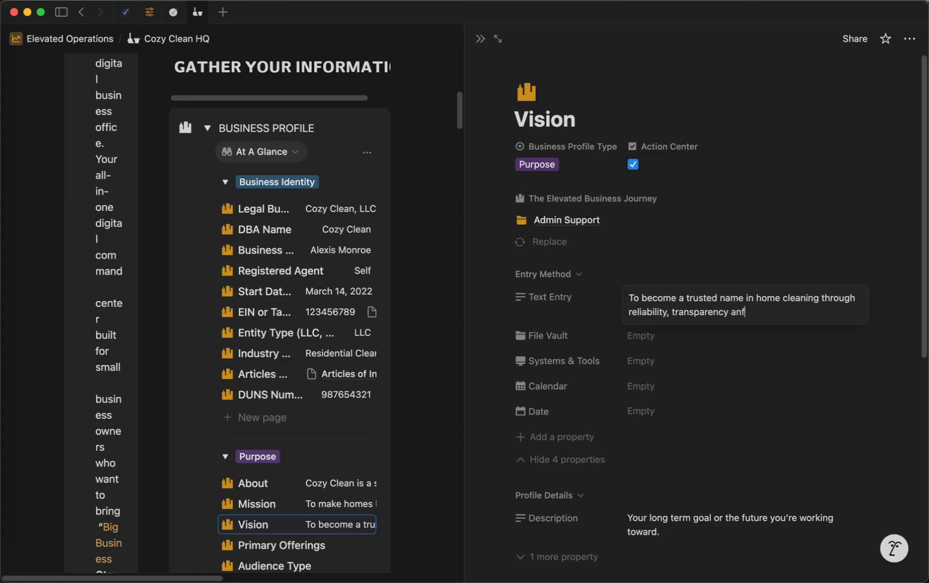
{"action": "type", "text": "d care"}
{"action": "key", "text": "Escape"}
Paste weekly, biweekly and one-time cleaning with customizable packages into Primary Offerings' text.
{"action": "left_click", "coordinate": [482, 38]}
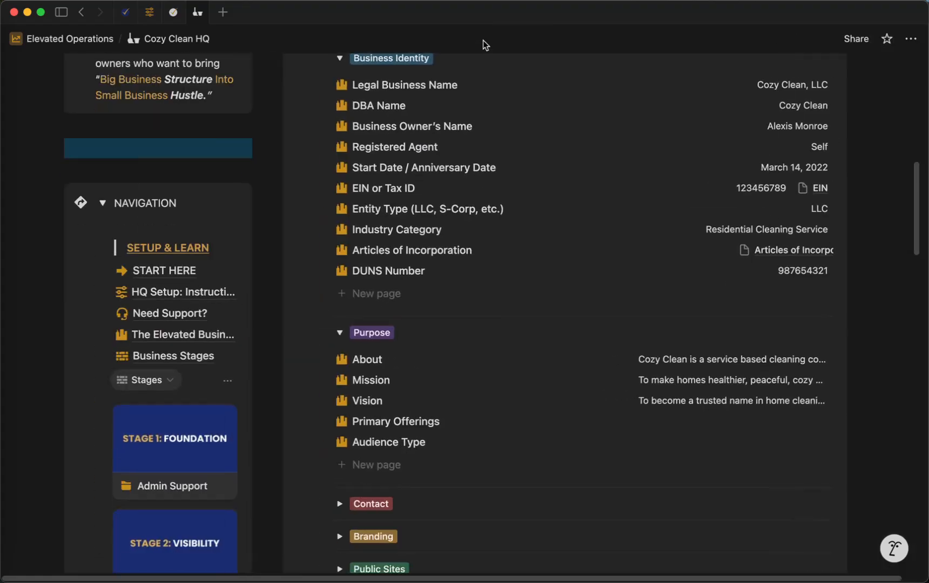
{"action": "scroll", "coordinate": [496, 359], "scroll_direction": "down", "scroll_amount": 1}
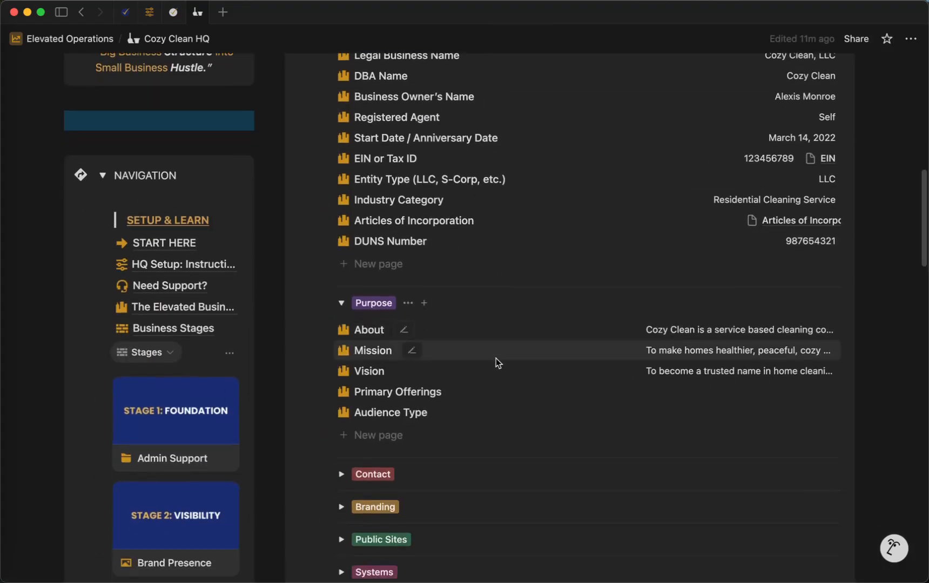
{"action": "scroll", "coordinate": [497, 357], "scroll_direction": "down", "scroll_amount": 3}
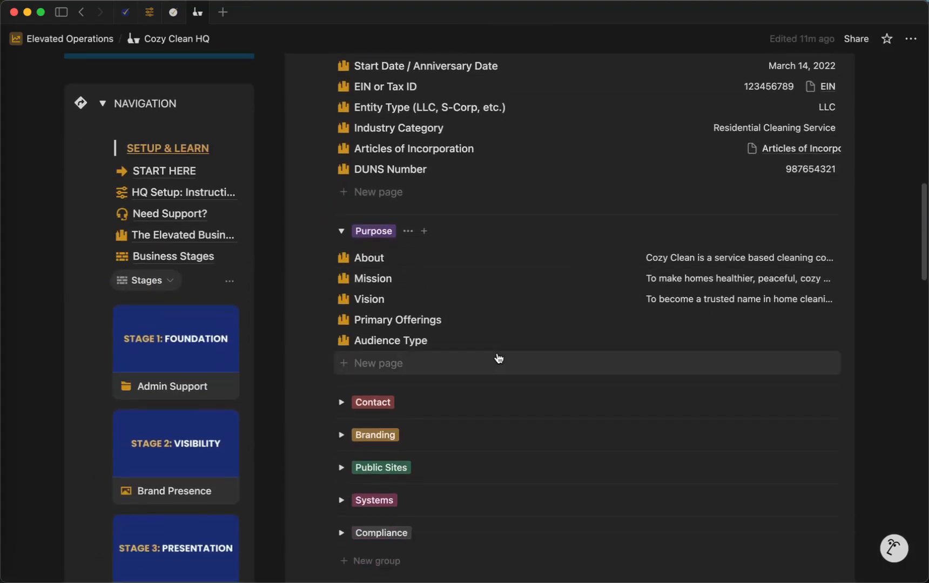
{"action": "left_click", "coordinate": [367, 319]}
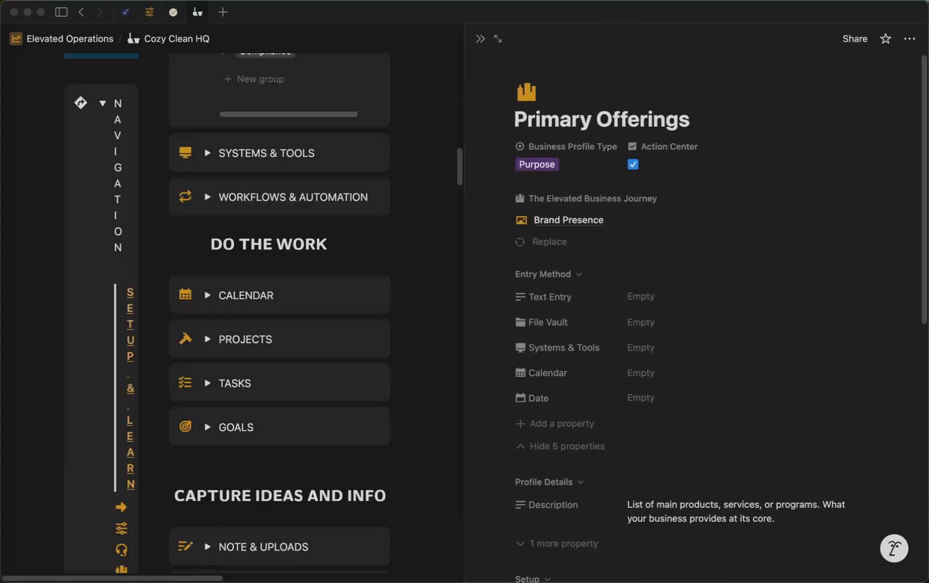
{"action": "left_click", "coordinate": [649, 301]}
{"action": "left_click", "coordinate": [649, 297]}
{"action": "type", "text": "Weekly, biweekly, and one-time residential cleaning services with customizable packages."}
{"action": "key", "text": "Escape"}
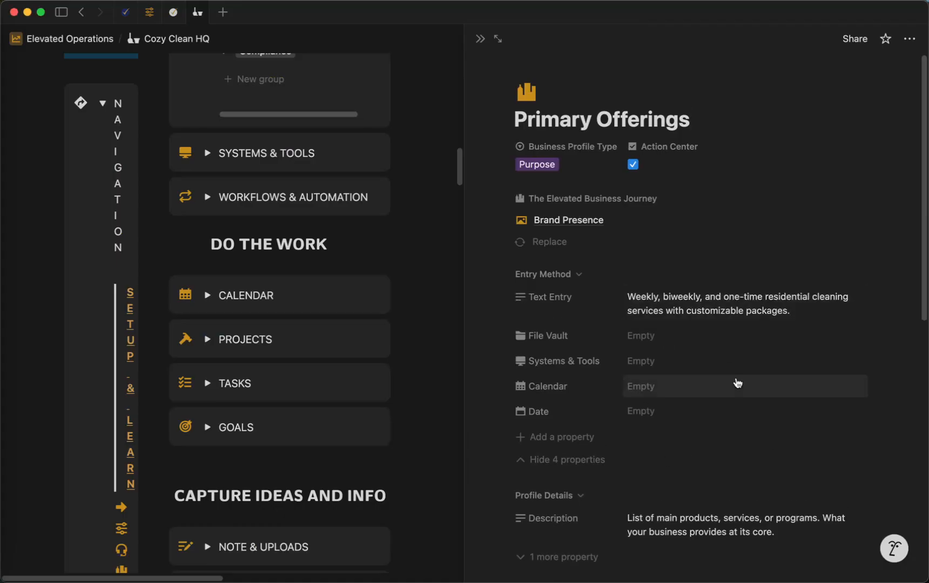
{"action": "left_click", "coordinate": [673, 343]}
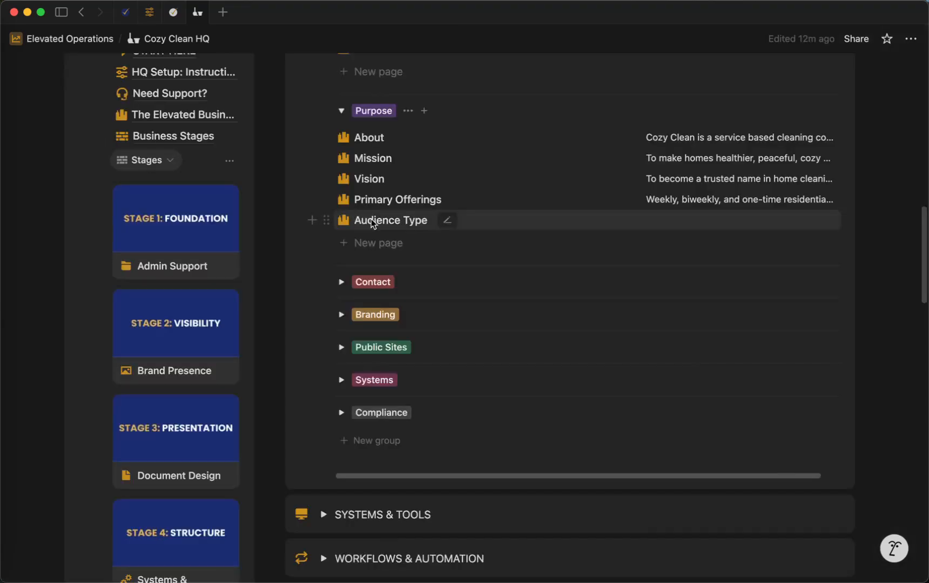
Look over the Audience Type page and its linked setup page.
{"action": "left_click", "coordinate": [400, 219]}
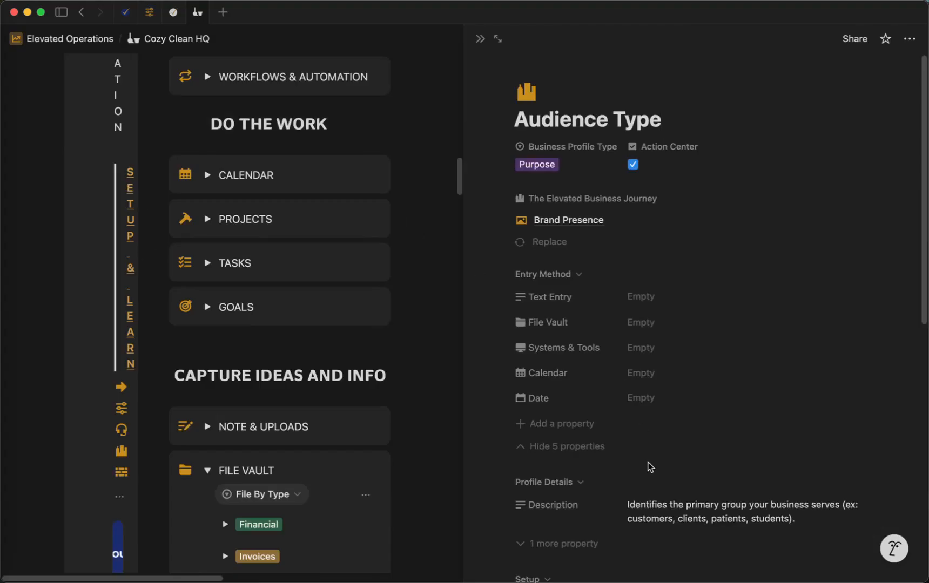
{"action": "scroll", "coordinate": [648, 432], "scroll_direction": "down", "scroll_amount": 8}
{"action": "left_click", "coordinate": [674, 161]}
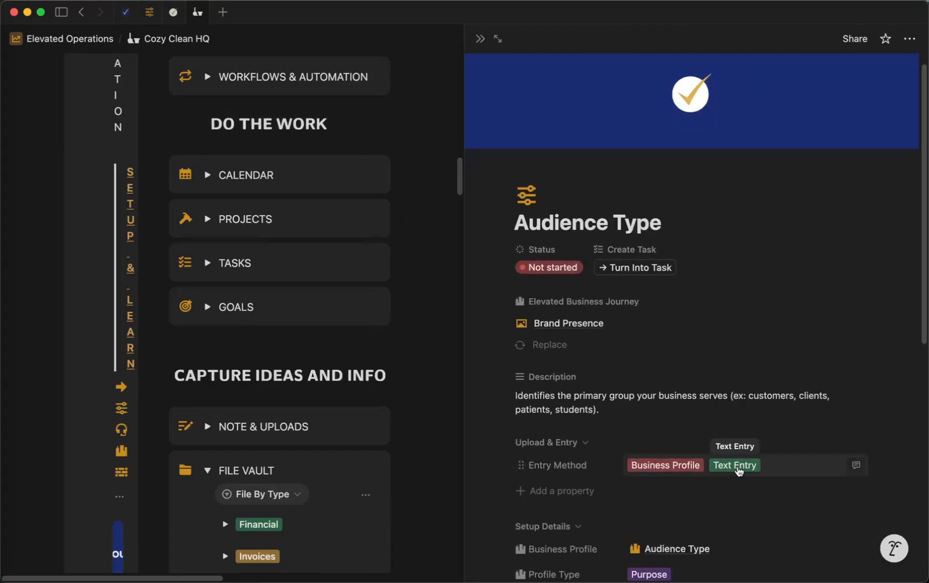
{"action": "left_click", "coordinate": [480, 38]}
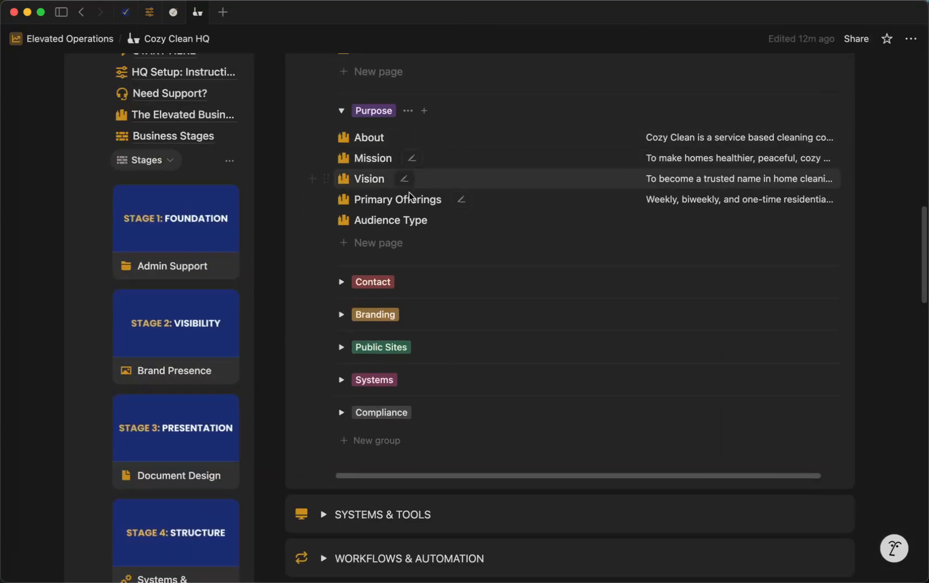
Enter 'Busy professionals, working parents, and elderly homeowners' as the Audience Type text.
{"action": "left_click", "coordinate": [479, 219]}
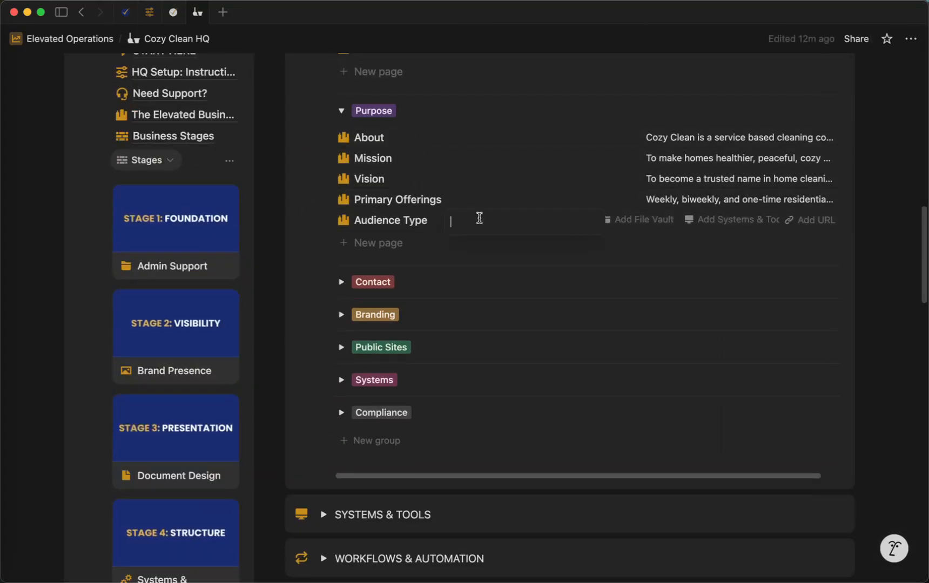
{"action": "type", "text": "Busy professional"}
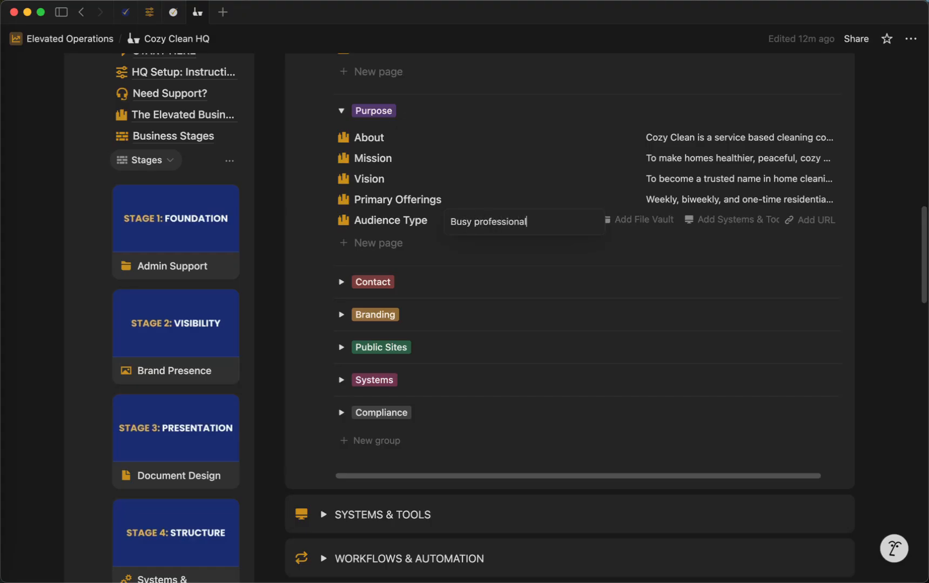
{"action": "type", "text": "s, working parents,"}
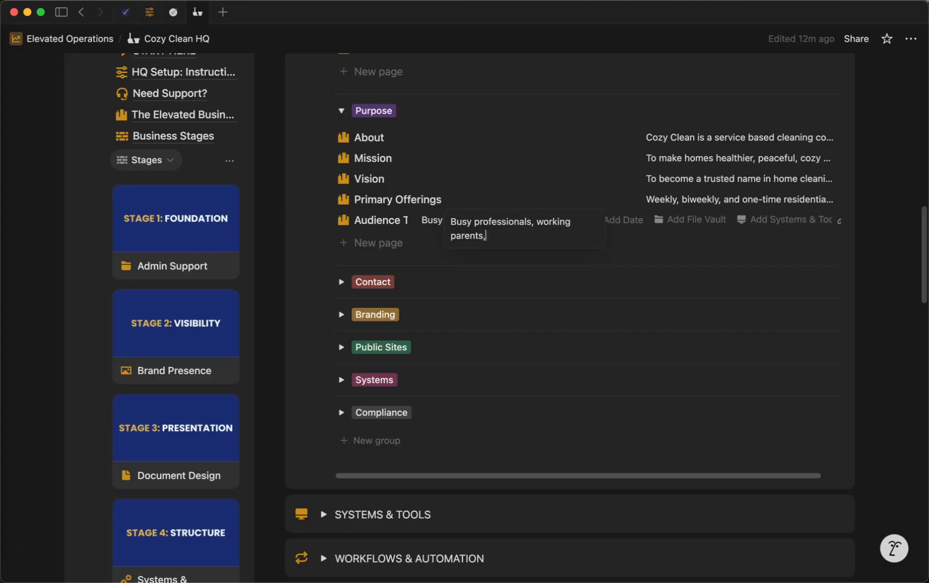
{"action": "key", "text": "BackSpace"}
{"action": "type", "text": "and elderly homewoners"}
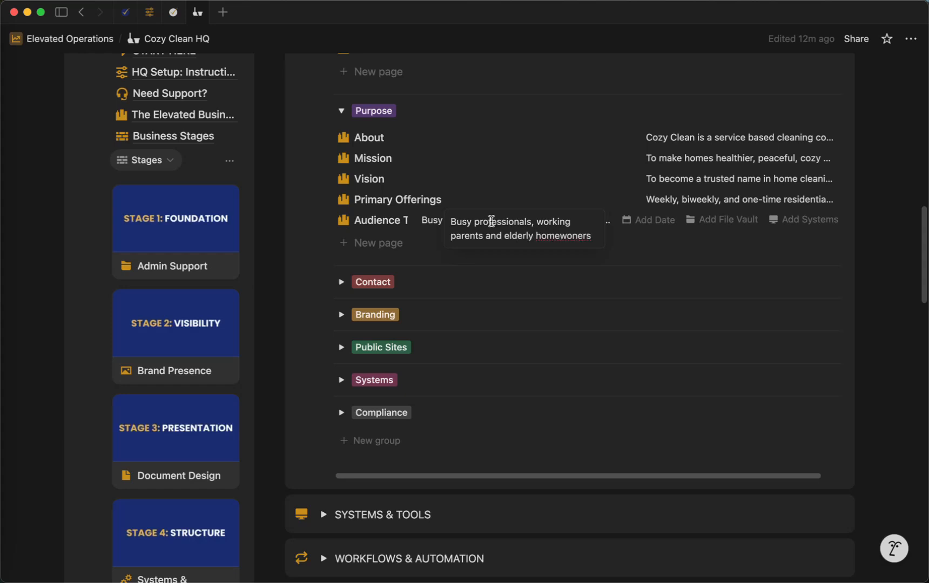
{"action": "left_click_drag", "start_coordinate": [560, 236], "coordinate": [610, 241]}
{"action": "type", "text": "owners"}
{"action": "left_click", "coordinate": [672, 277]}
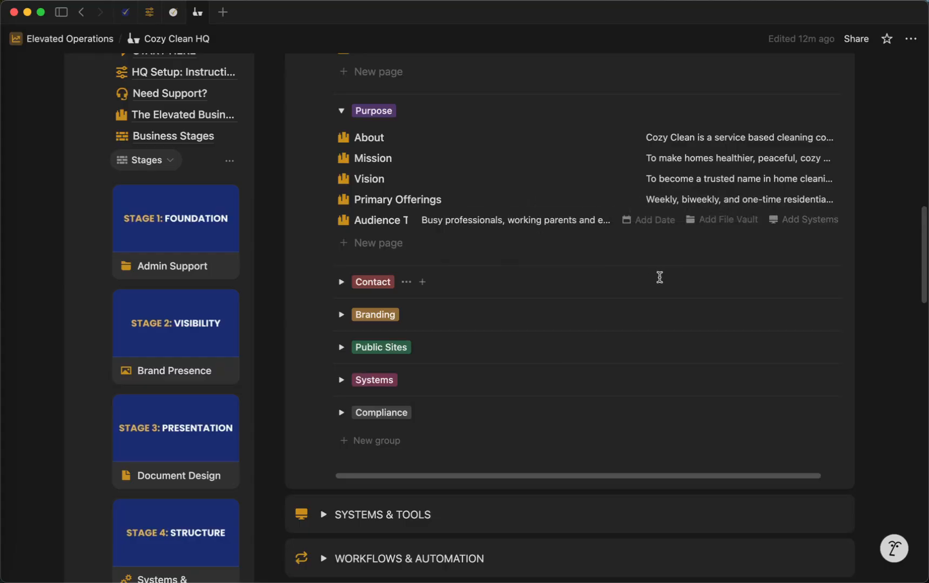
{"action": "left_click", "coordinate": [554, 155]}
{"action": "left_click", "coordinate": [557, 160]}
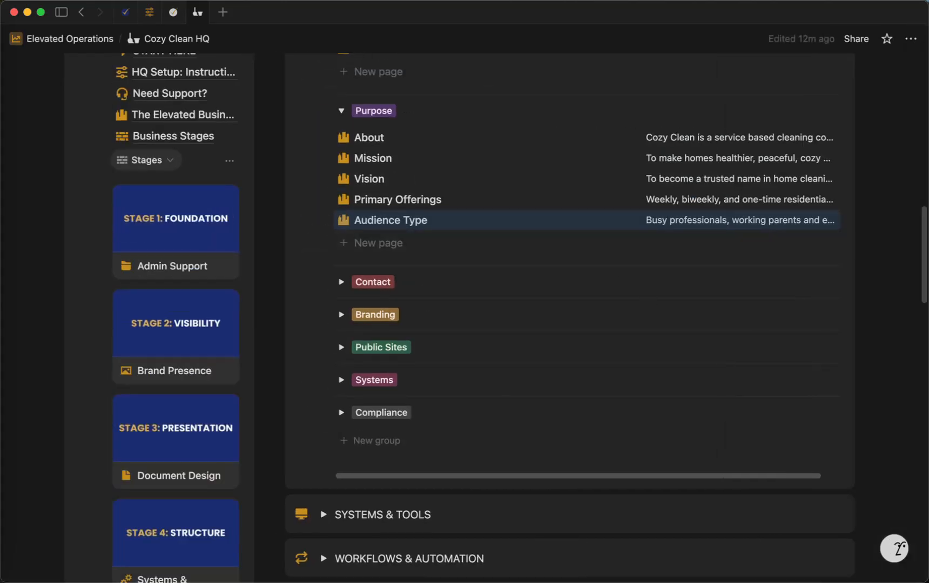
Expand Contact and paste the business address into the Business Address entry.
{"action": "left_click", "coordinate": [341, 282]}
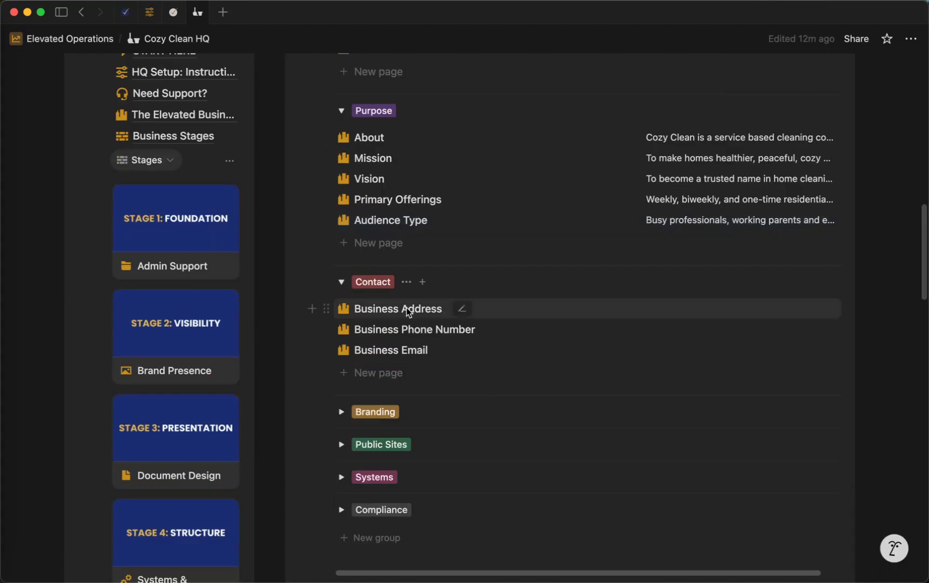
{"action": "left_click", "coordinate": [462, 310]}
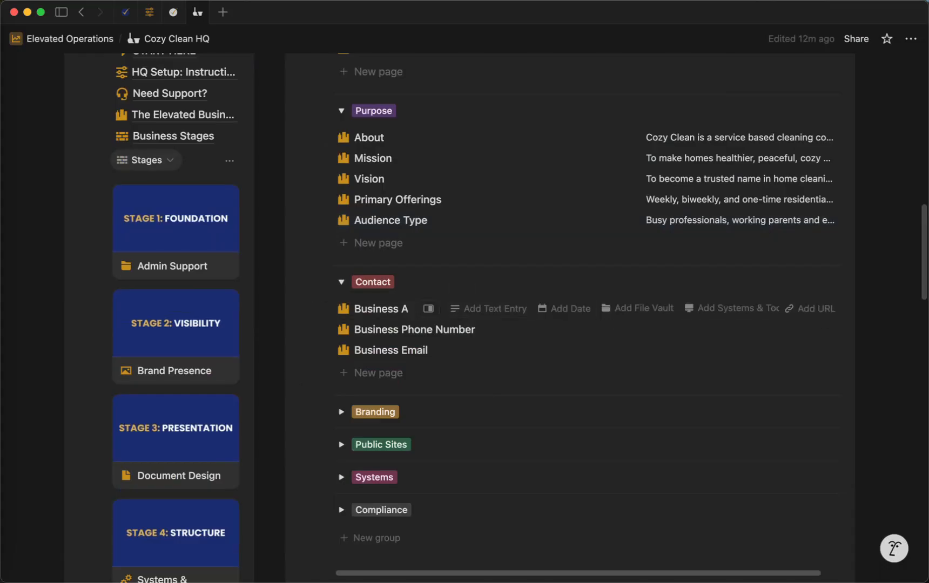
{"action": "key", "text": "super+Tab"}
{"action": "left_click", "coordinate": [482, 310]}
{"action": "type", "text": "123 Clear Lane Dayton, Ohio 45415"}
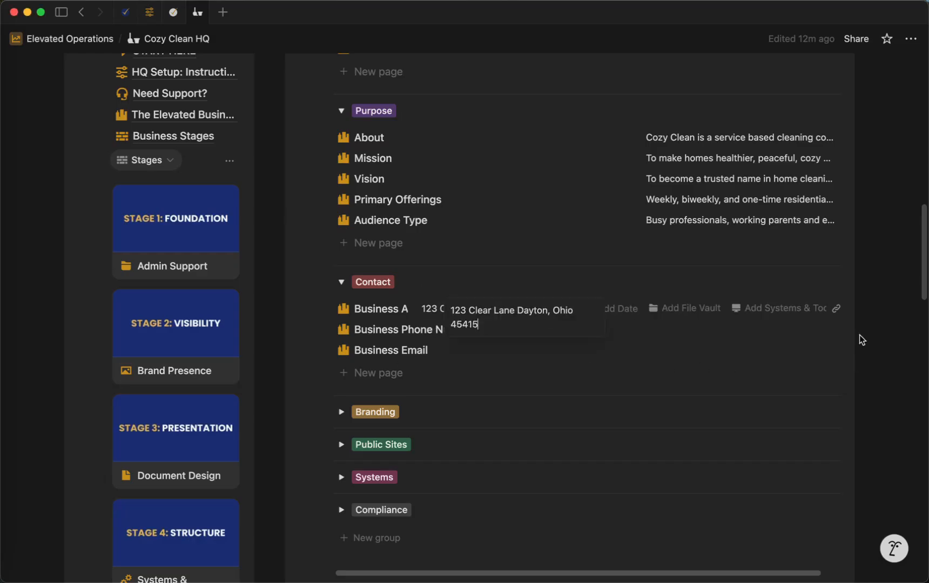
{"action": "key", "text": "super+Tab"}
{"action": "left_click", "coordinate": [410, 340]}
{"action": "left_click", "coordinate": [415, 333]}
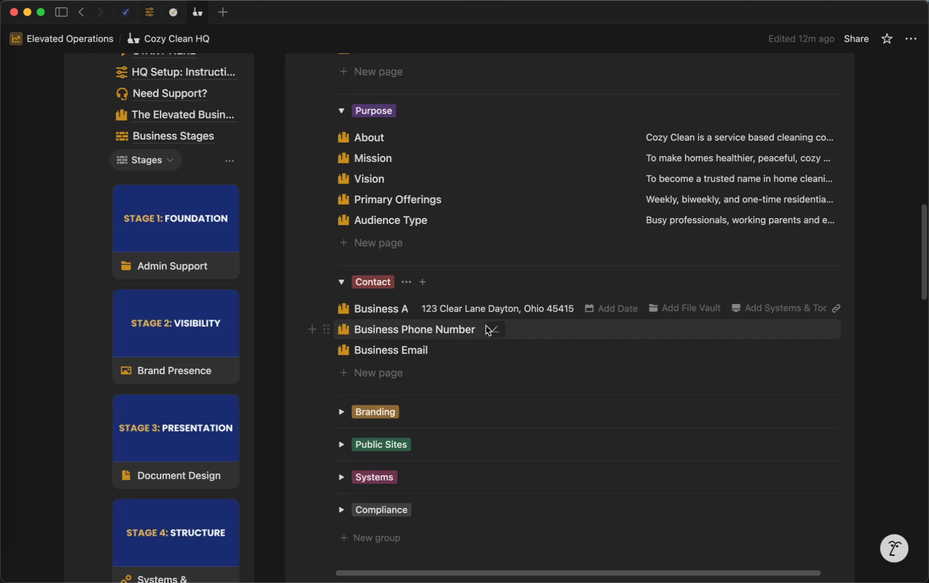
Paste the business phone number and e-mail into their entries, then expand Branding.
{"action": "left_click", "coordinate": [506, 332]}
{"action": "type", "text": "(937) 555-2210"}
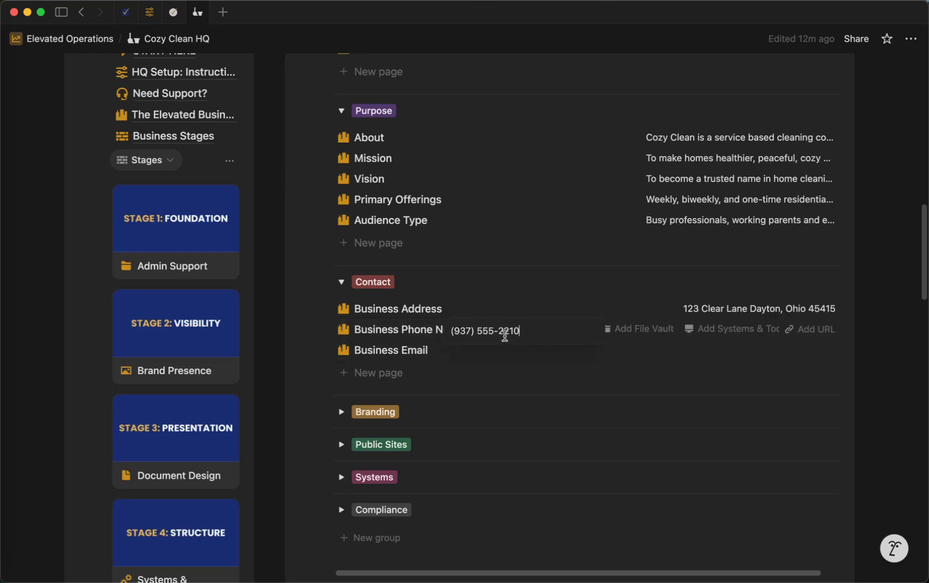
{"action": "left_click", "coordinate": [431, 350]}
{"action": "left_click", "coordinate": [445, 350]}
{"action": "key", "text": "super+Tab"}
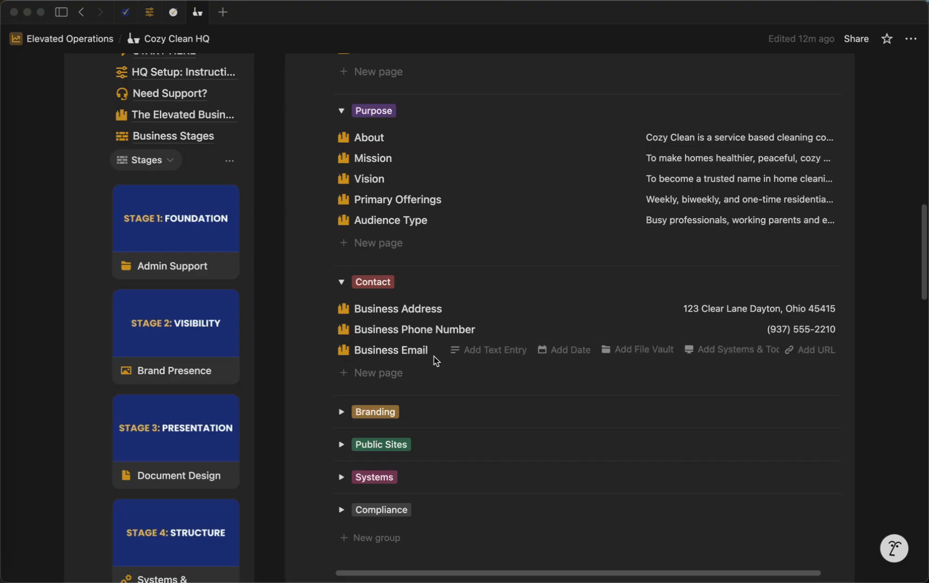
{"action": "left_click", "coordinate": [489, 349]}
{"action": "key", "text": "super+v"}
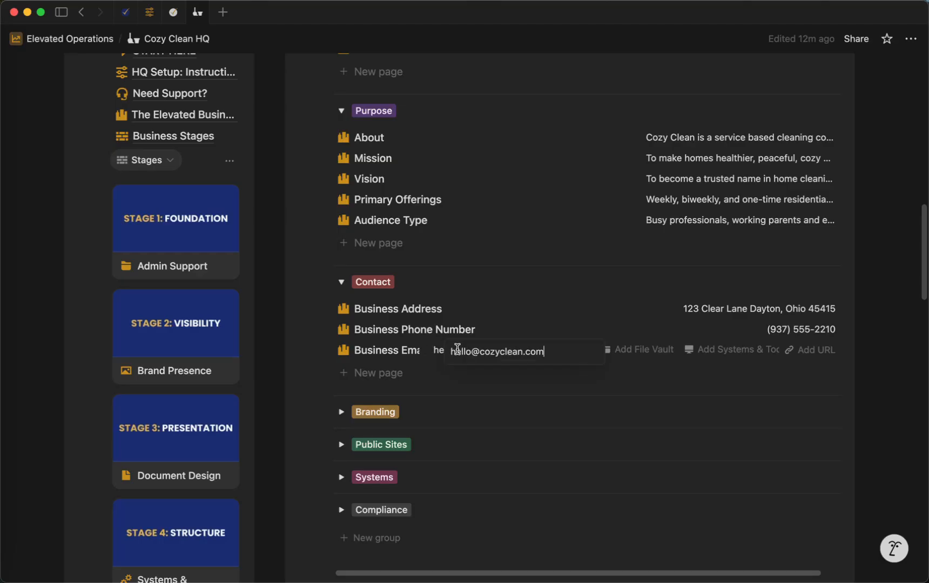
{"action": "left_click", "coordinate": [591, 333]}
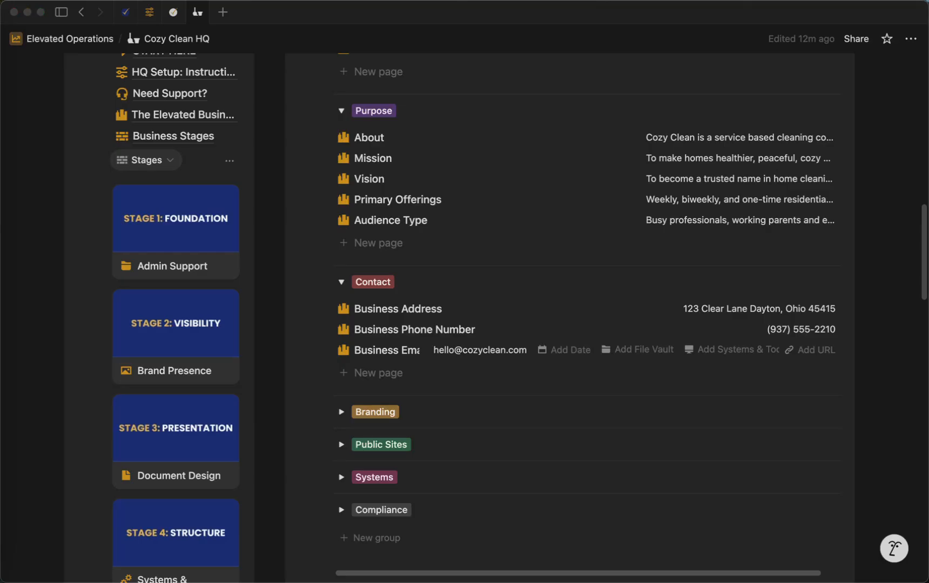
{"action": "left_click", "coordinate": [339, 414]}
Add the tagline 'A Clean Home is a Cozy Home' under Tagline / Slogan.
{"action": "scroll", "coordinate": [365, 412], "scroll_direction": "down", "scroll_amount": 3}
{"action": "scroll", "coordinate": [365, 409], "scroll_direction": "down", "scroll_amount": 3}
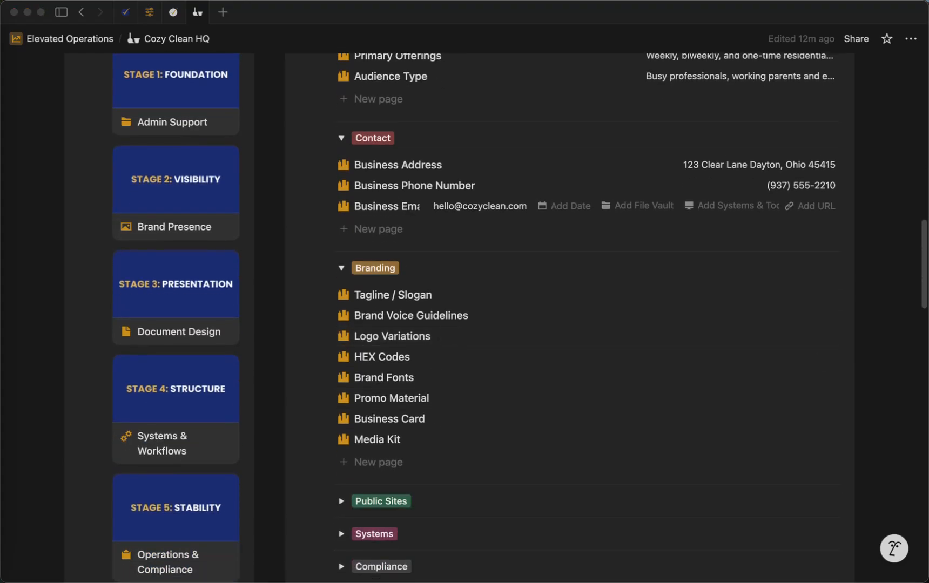
{"action": "left_click", "coordinate": [392, 297]}
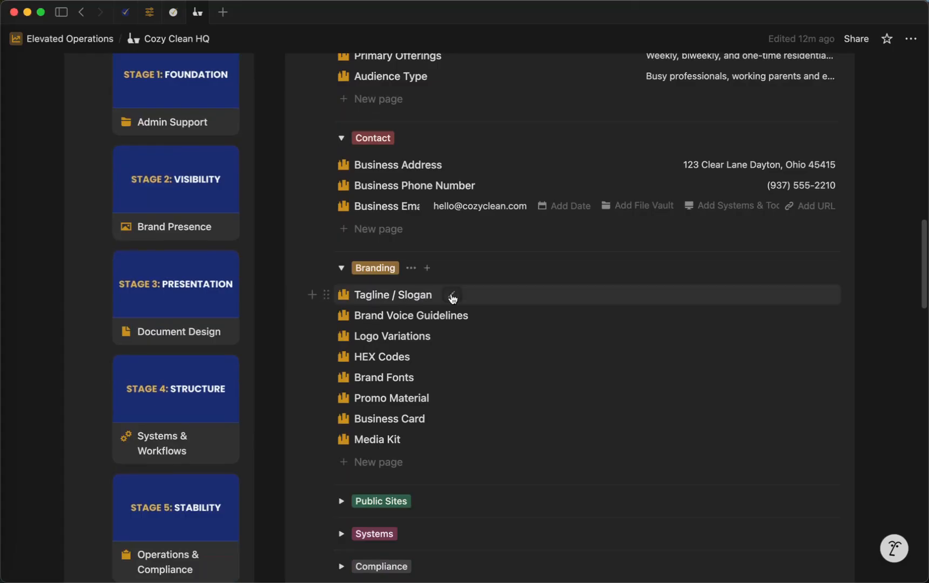
{"action": "mouse_move", "coordinate": [458, 298]}
{"action": "left_click", "coordinate": [523, 296]}
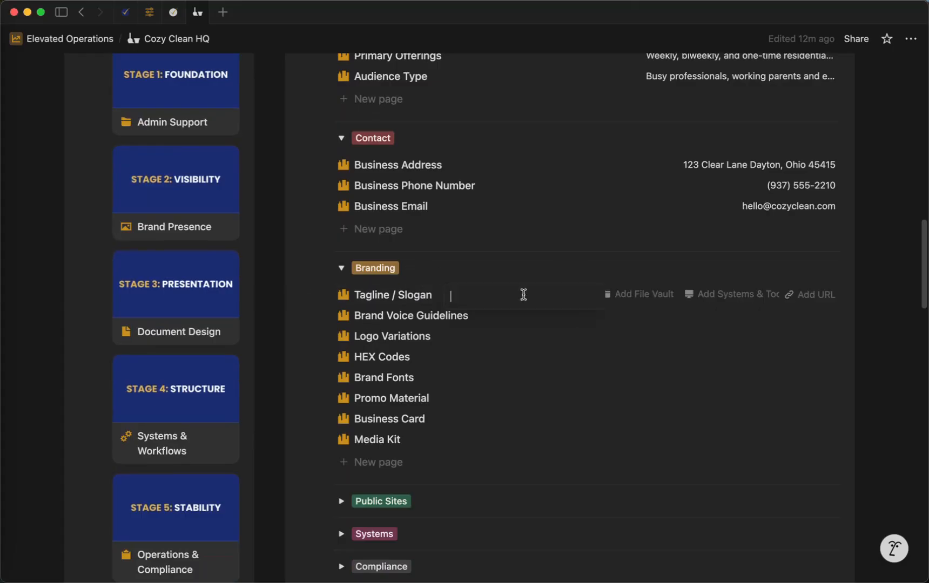
{"action": "type", "text": "A Clean Home is a Cozy Home"}
{"action": "key", "text": "super+Tab"}
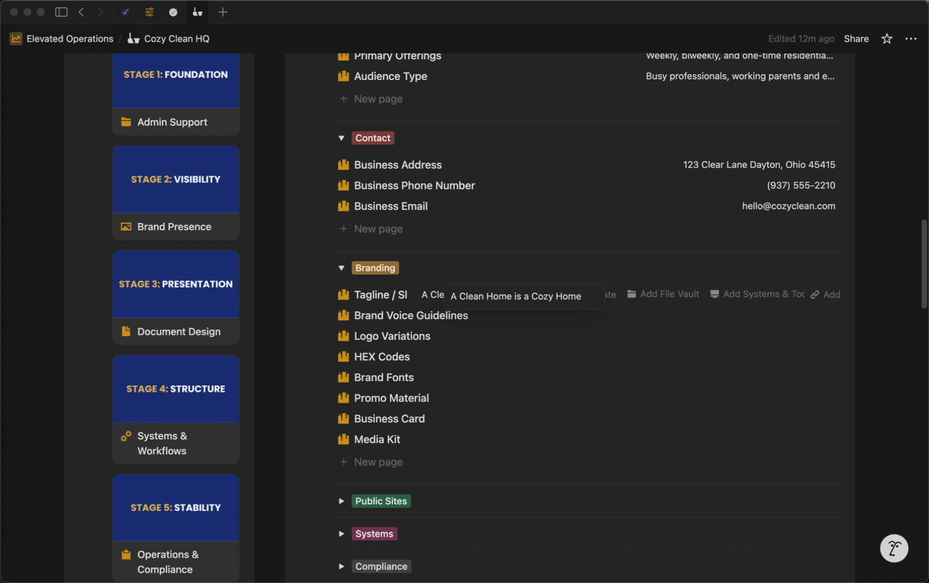
{"action": "left_click", "coordinate": [466, 317]}
Enter the brand voice 'Friendly, dependable, and family-oriented', then open Logo Variations alongside.
{"action": "left_click", "coordinate": [501, 319]}
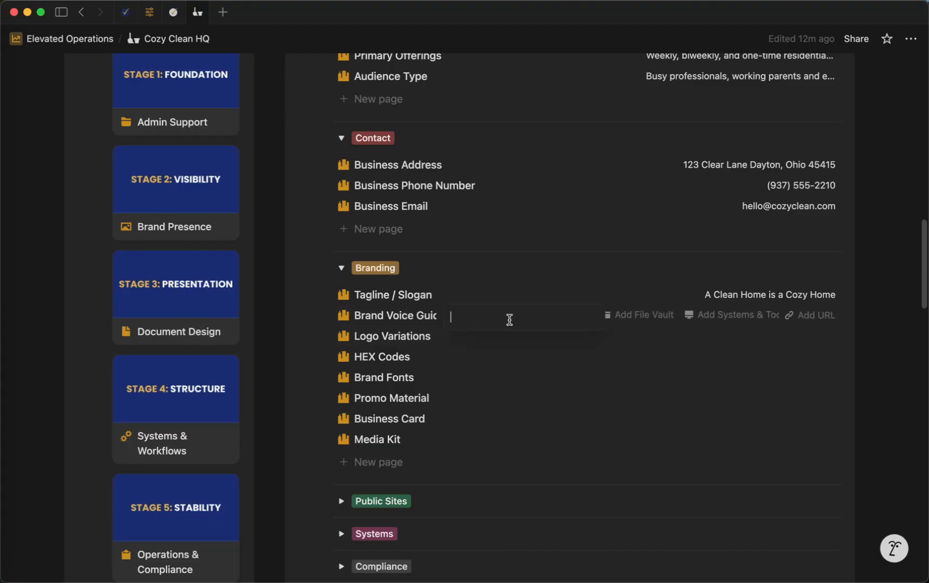
{"action": "type", "text": "Friendly, dependable, and family-oriented"}
{"action": "key", "text": "super+Tab"}
{"action": "left_click", "coordinate": [411, 335]}
{"action": "left_click", "coordinate": [411, 335]}
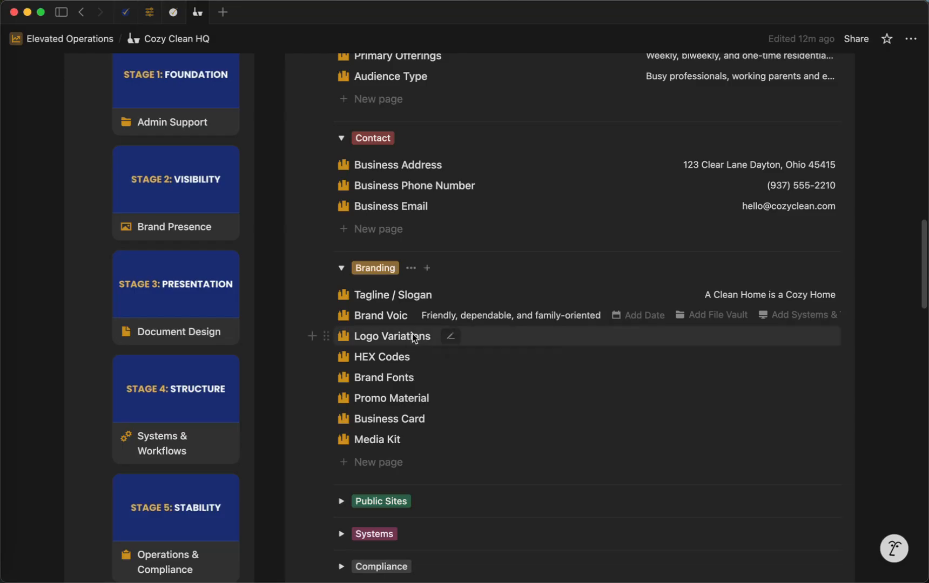
{"action": "left_click", "coordinate": [417, 335]}
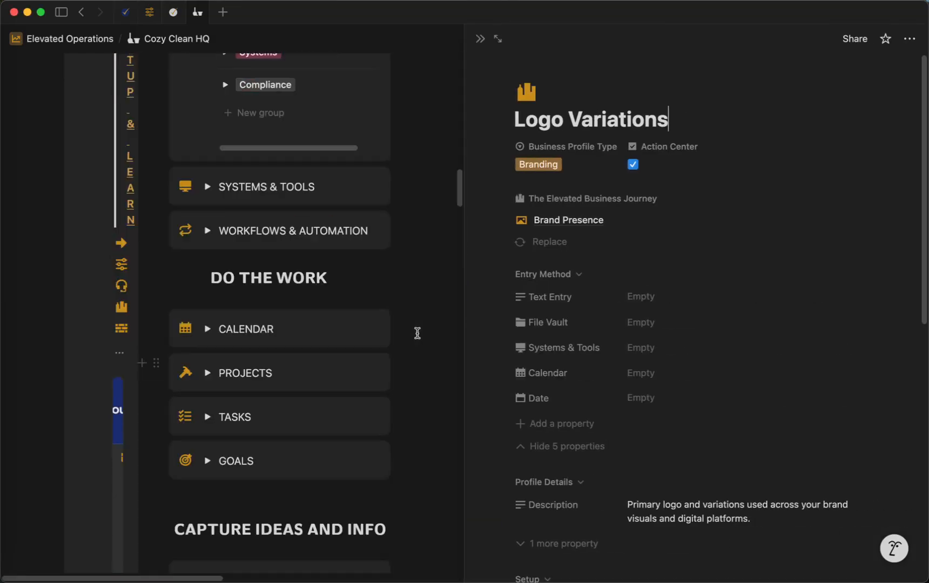
Create a new 'Logo' File Vault page, link it to Logo Variations, and open it.
{"action": "left_click", "coordinate": [630, 327]}
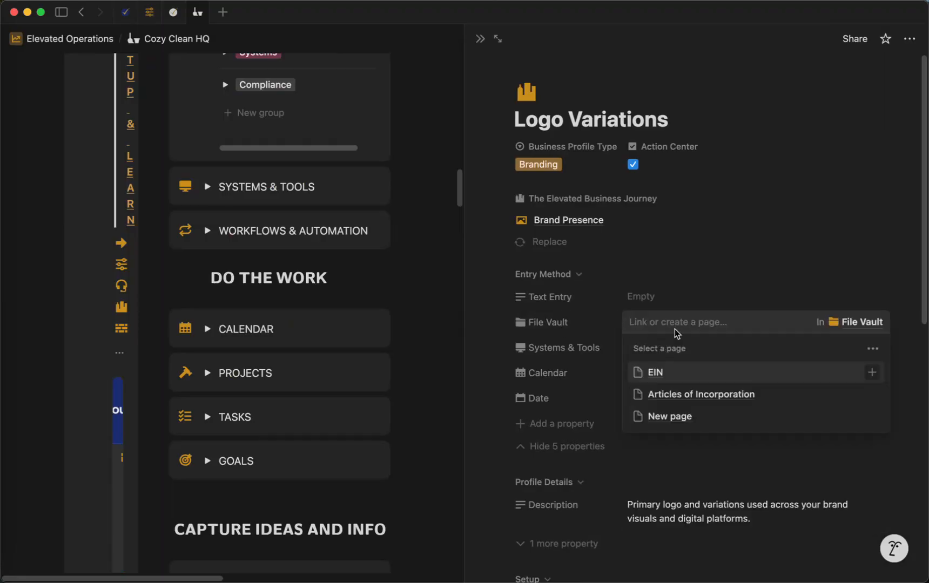
{"action": "type", "text": "Logo"}
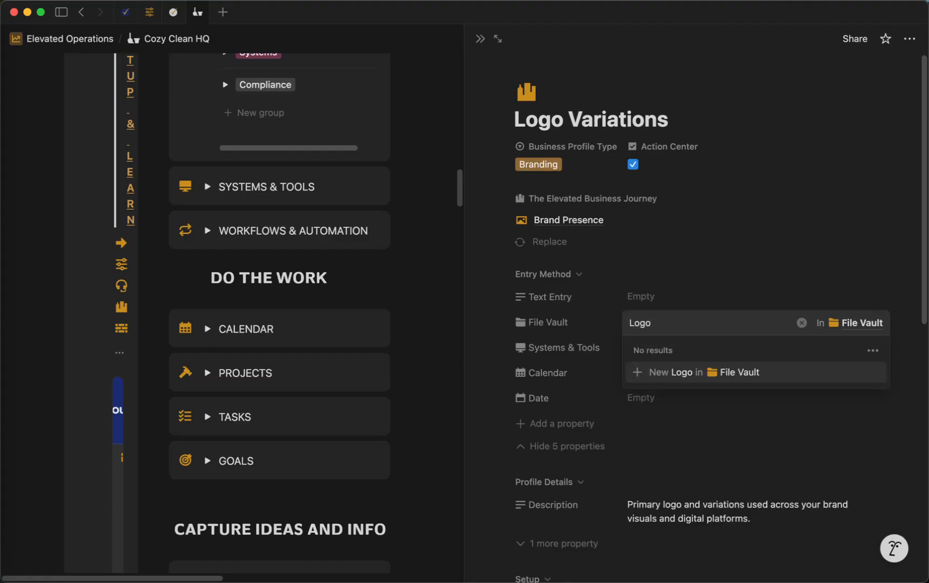
{"action": "left_click", "coordinate": [637, 372]}
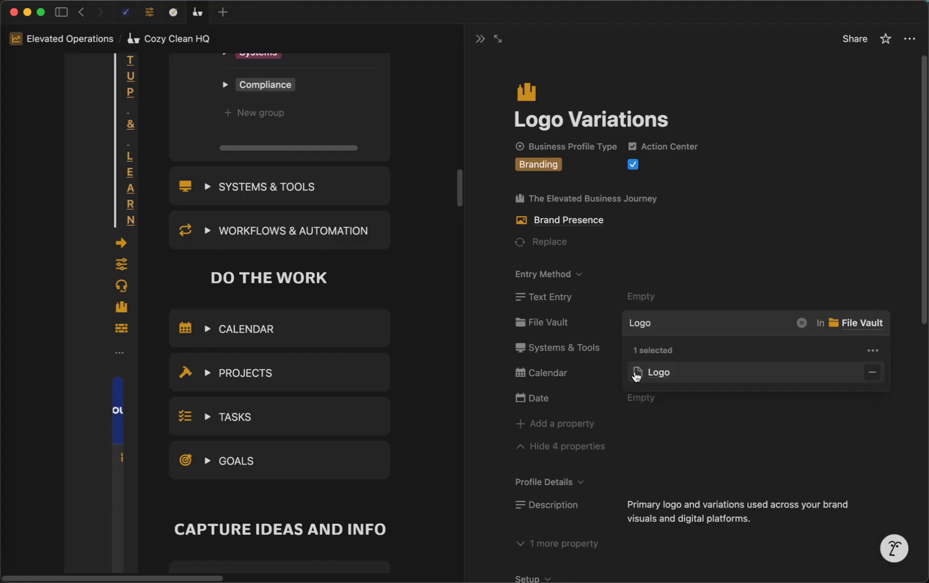
{"action": "left_click", "coordinate": [653, 372]}
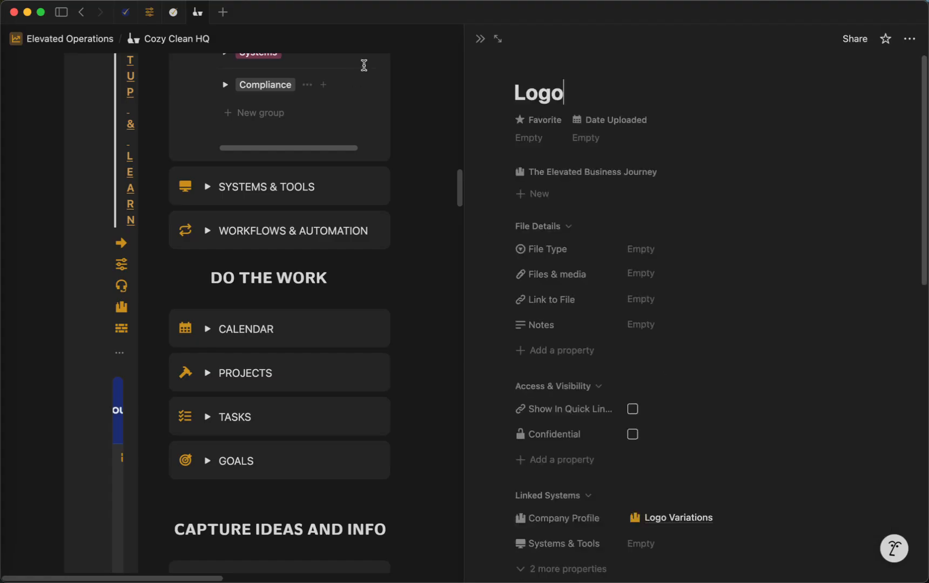
Favourite the Logo file, date it August 5, 2025, and link it to Brand Presence.
{"action": "left_click", "coordinate": [519, 138]}
{"action": "left_click", "coordinate": [546, 184]}
{"action": "left_click", "coordinate": [584, 144]}
{"action": "left_click", "coordinate": [629, 252]}
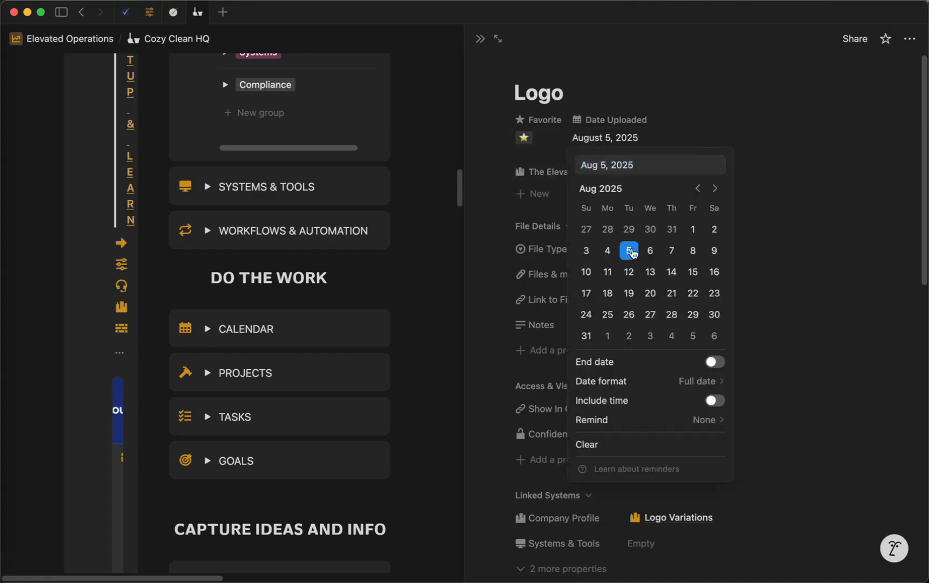
{"action": "left_click", "coordinate": [796, 199]}
{"action": "left_click", "coordinate": [795, 199]}
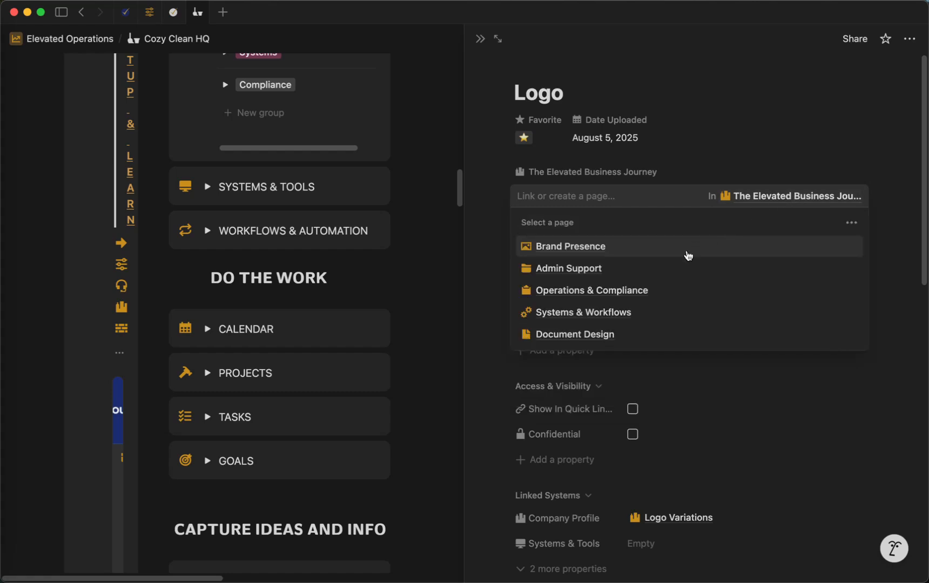
{"action": "left_click", "coordinate": [621, 247]}
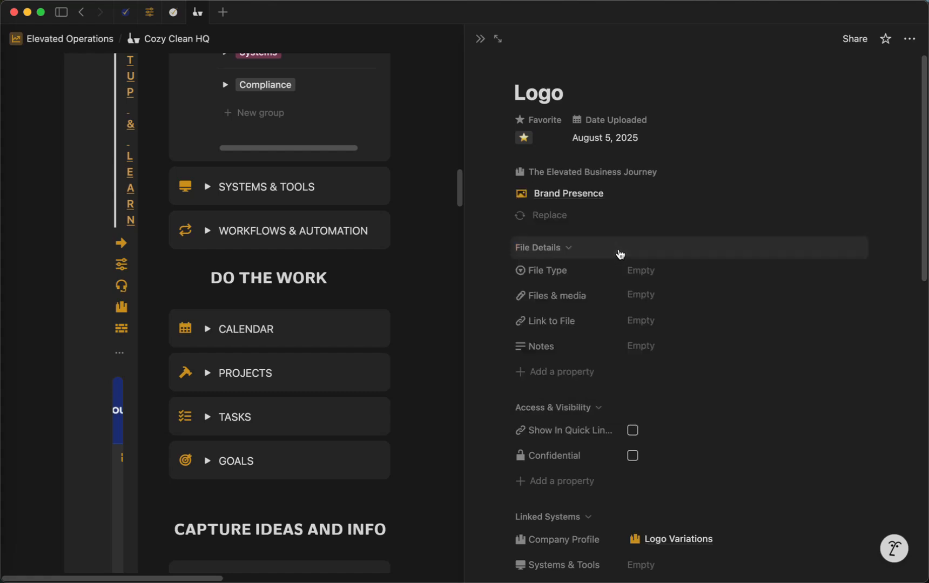
Set the Logo's File Type to a new 'Branding' option and begin attaching a file.
{"action": "left_click", "coordinate": [680, 277]}
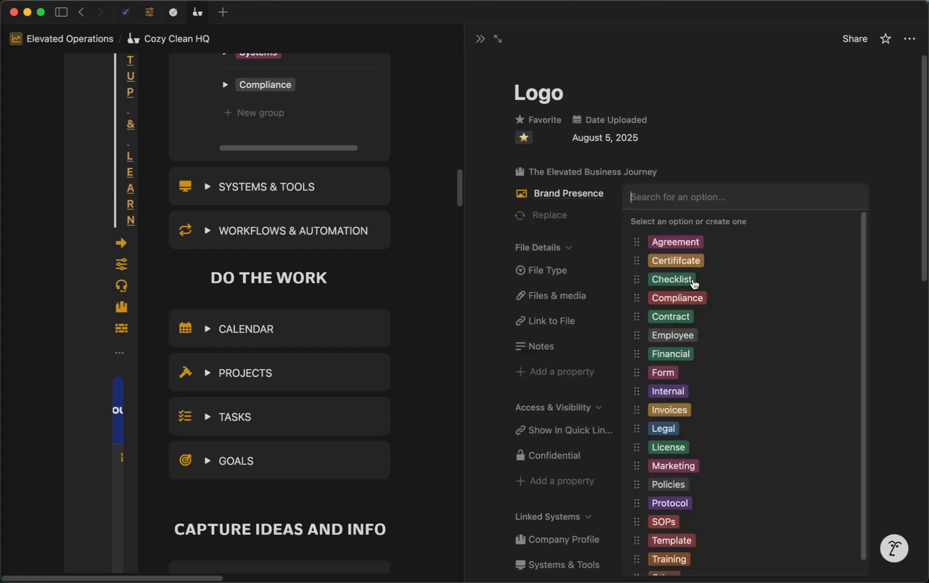
{"action": "scroll", "coordinate": [735, 410], "scroll_direction": "down", "scroll_amount": 1}
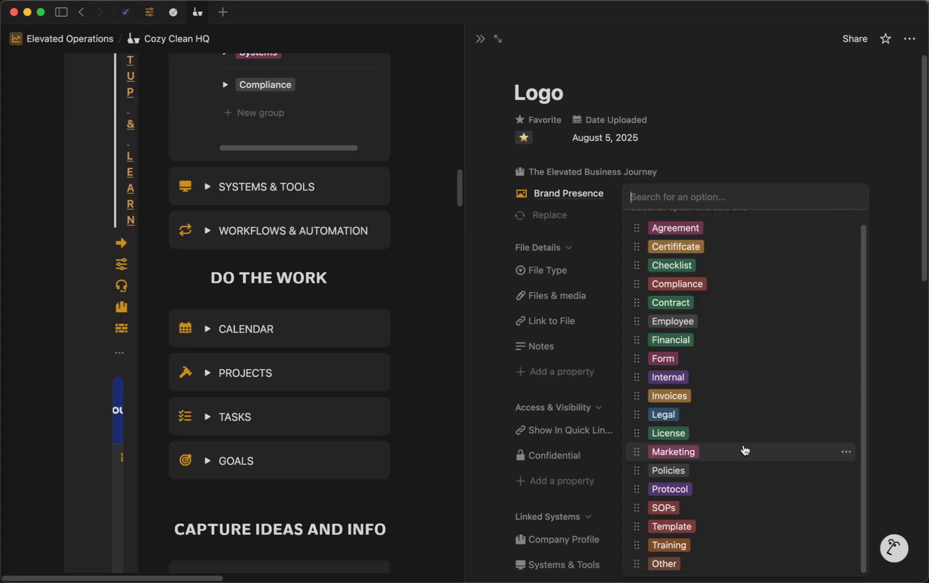
{"action": "scroll", "coordinate": [745, 449], "scroll_direction": "up", "scroll_amount": 1}
{"action": "scroll", "coordinate": [745, 378], "scroll_direction": "down", "scroll_amount": 1}
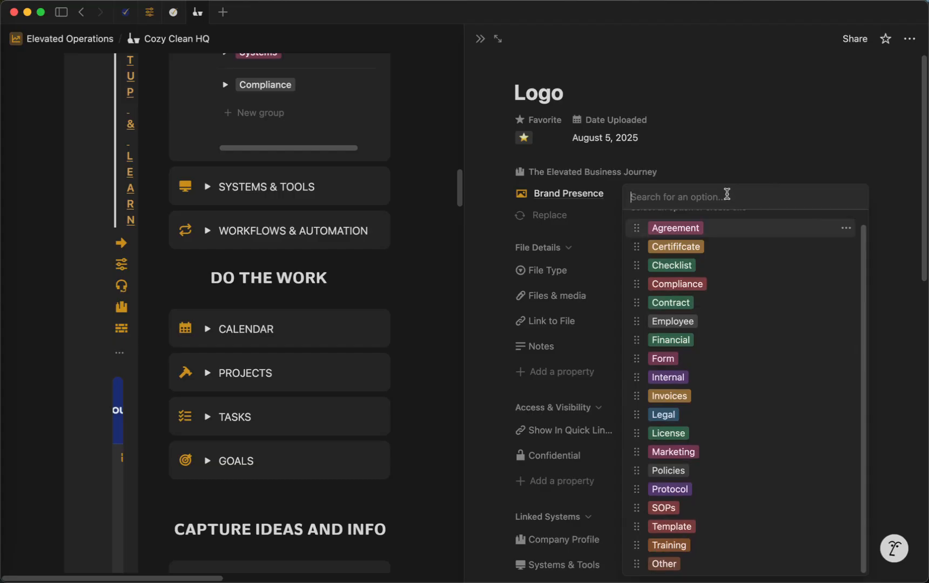
{"action": "type", "text": "Branding"}
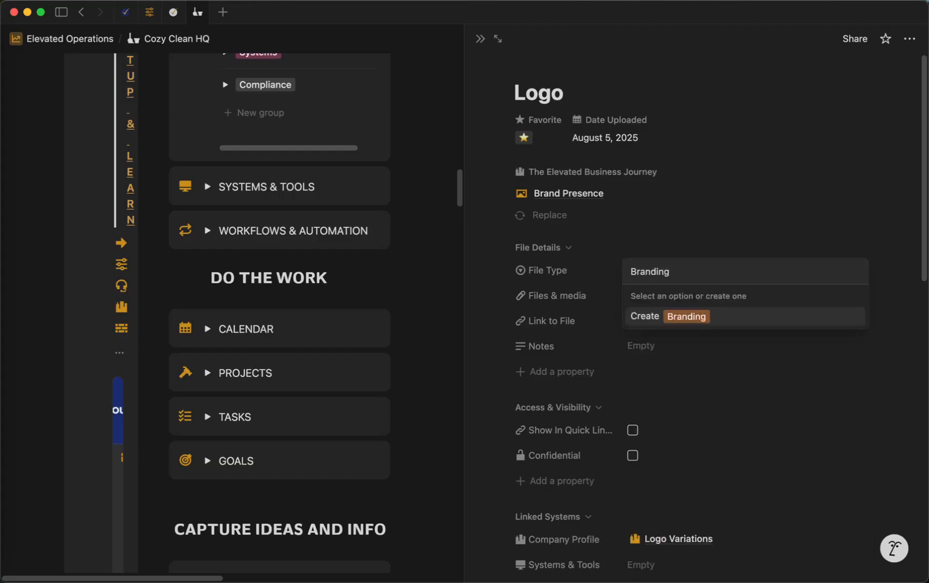
{"action": "left_click", "coordinate": [655, 317]}
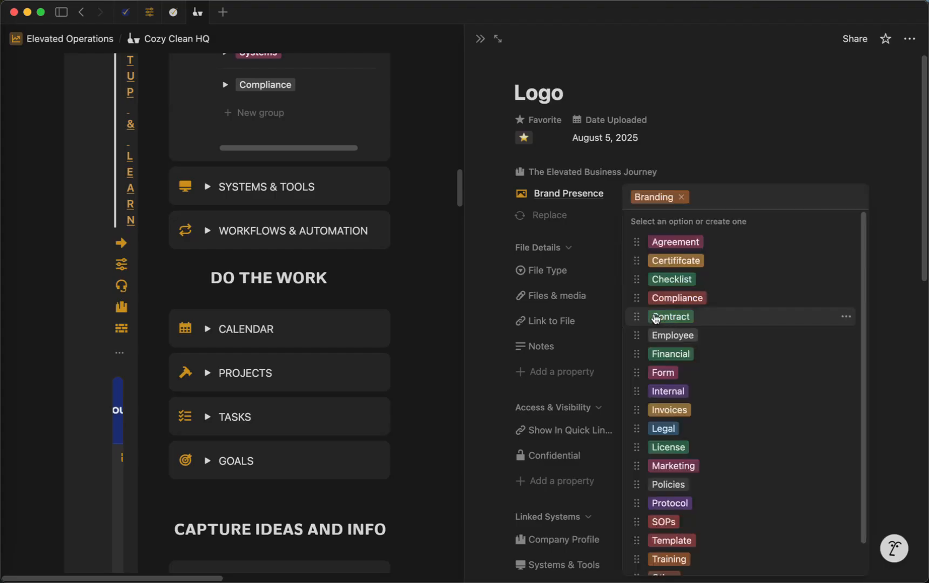
{"action": "left_click", "coordinate": [777, 161]}
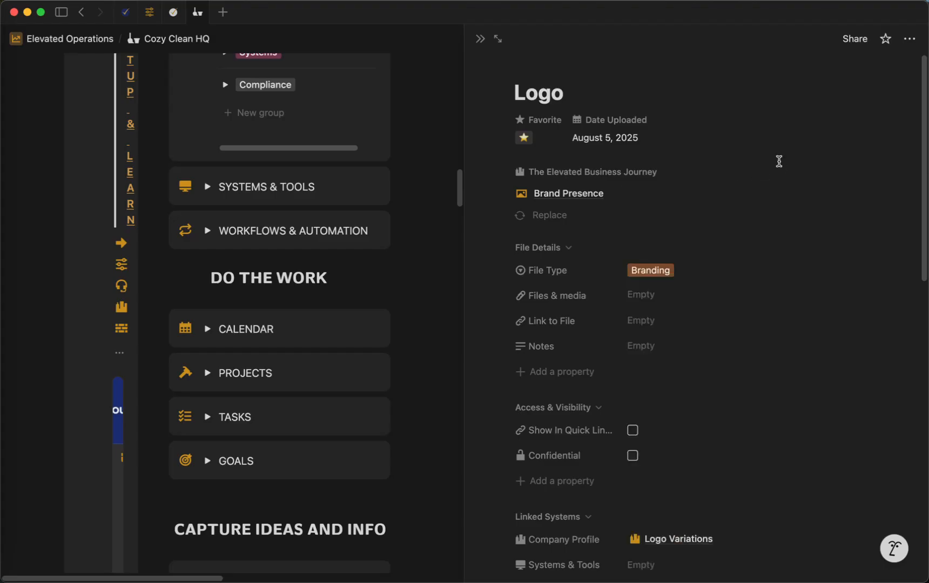
{"action": "left_click", "coordinate": [653, 294]}
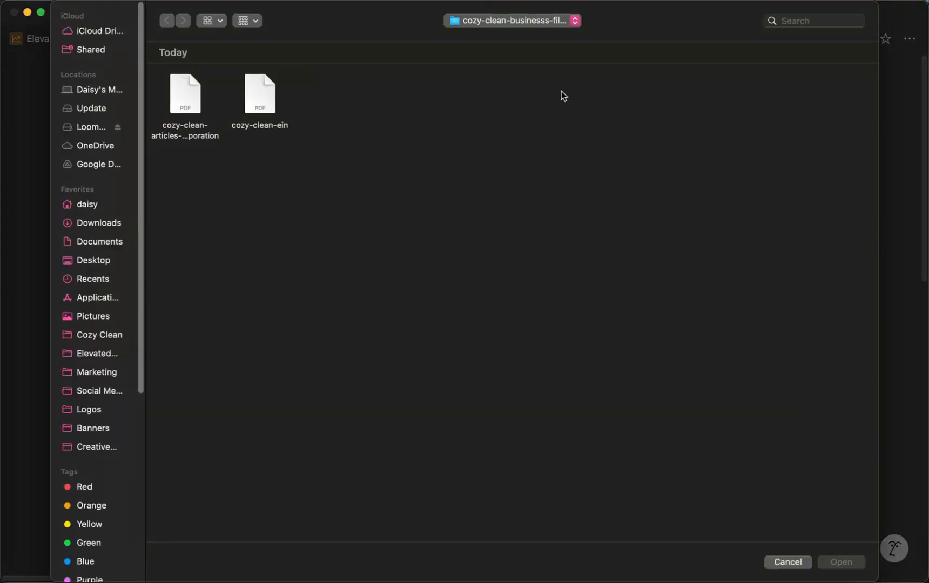
Upload logo.png from Cozy Clean › cozy-clean-branding into the Logo's Files & media.
{"action": "left_click", "coordinate": [547, 20]}
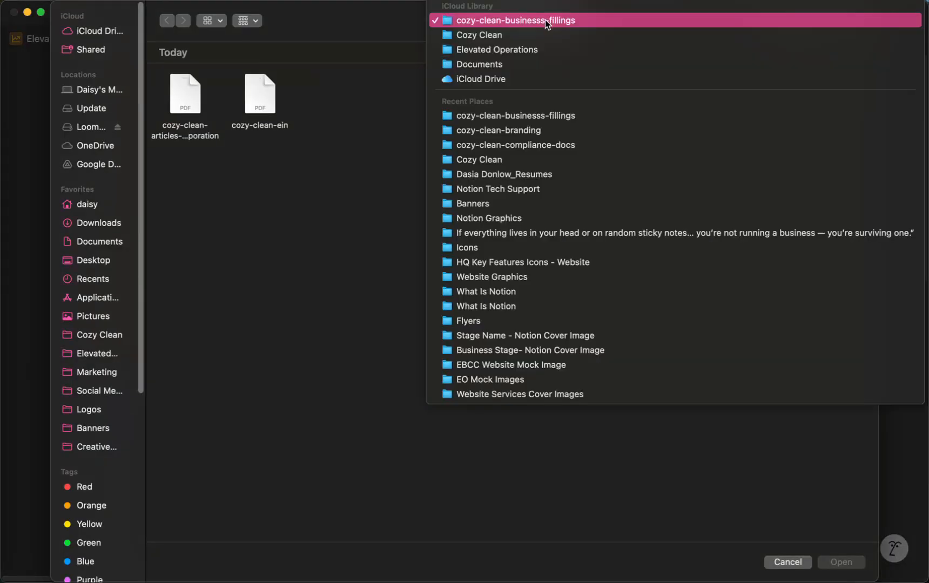
{"action": "left_click", "coordinate": [537, 34]}
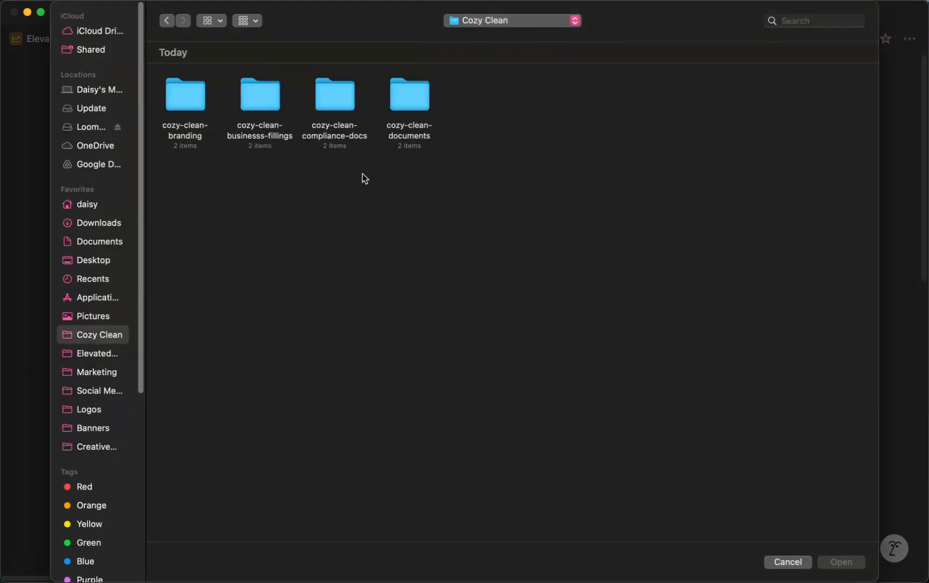
{"action": "double_click", "coordinate": [199, 104]}
{"action": "double_click", "coordinate": [267, 93]}
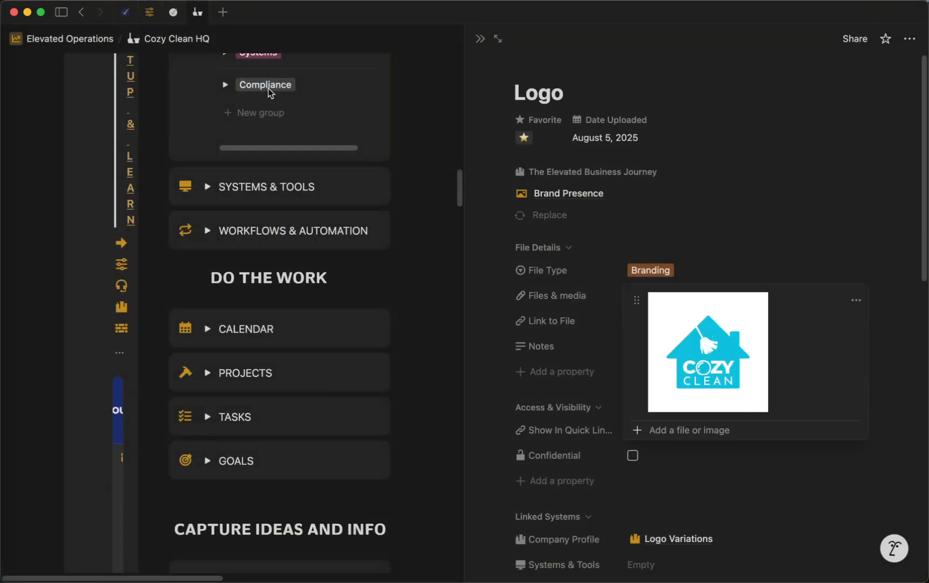
{"action": "left_click", "coordinate": [794, 250]}
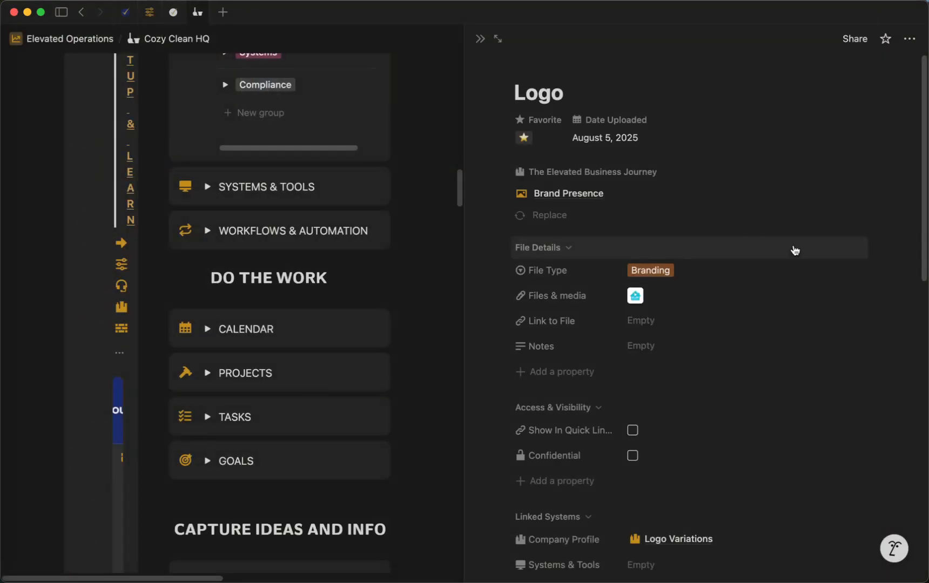
Show the Logo file in Quick Links and reveal its two hidden linked-system properties.
{"action": "scroll", "coordinate": [719, 379], "scroll_direction": "down", "scroll_amount": 1}
{"action": "left_click", "coordinate": [632, 411]}
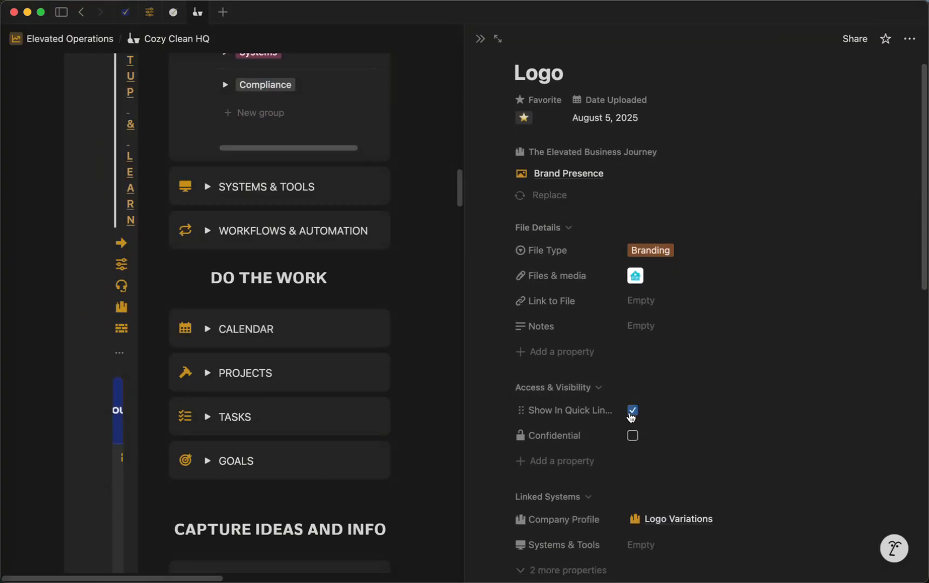
{"action": "scroll", "coordinate": [643, 407], "scroll_direction": "down", "scroll_amount": 2}
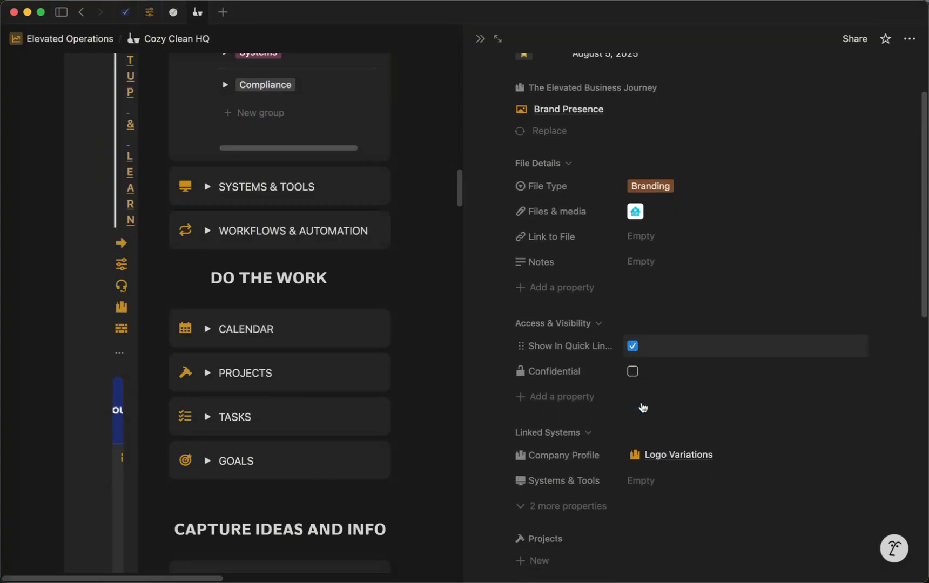
{"action": "left_click", "coordinate": [523, 505]}
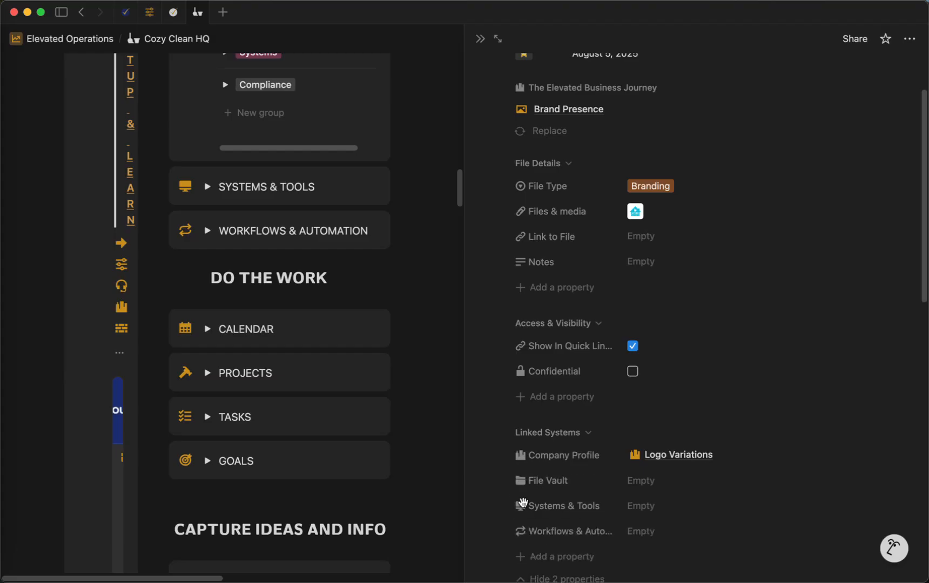
{"action": "scroll", "coordinate": [567, 270], "scroll_direction": "up", "scroll_amount": 3}
Close the Logo page, reopen it from the Logo Variations file link, and close it again.
{"action": "left_click", "coordinate": [480, 39]}
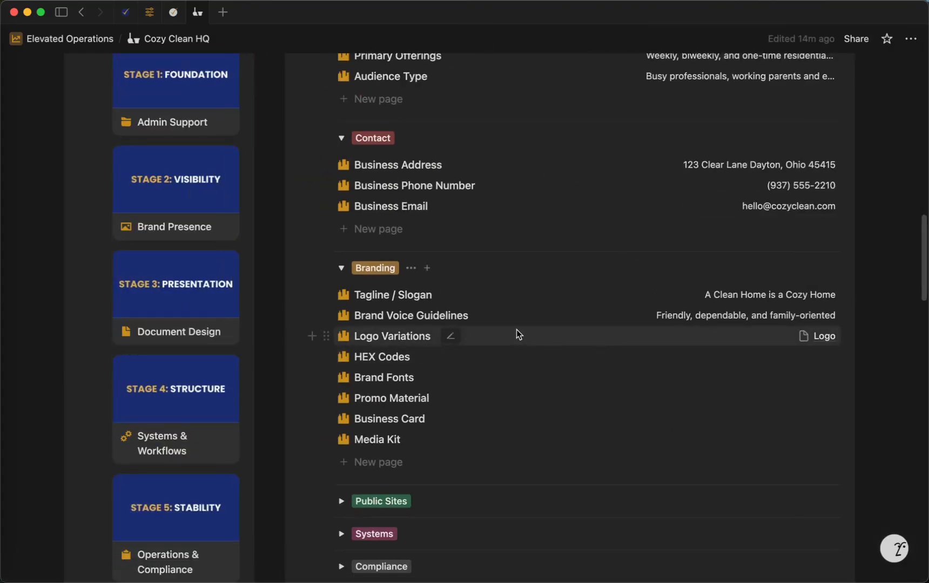
{"action": "left_click", "coordinate": [822, 336]}
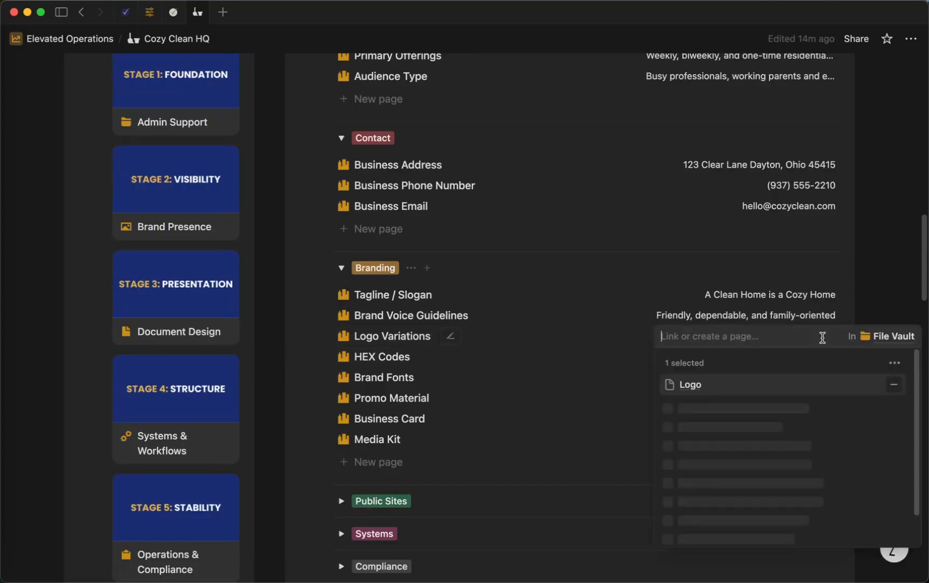
{"action": "left_click", "coordinate": [690, 385]}
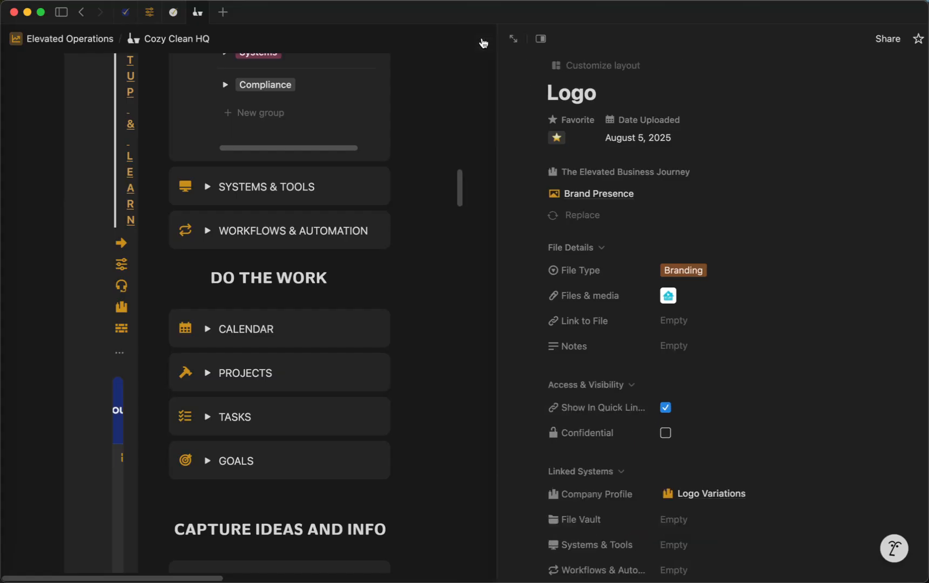
{"action": "left_click", "coordinate": [480, 39]}
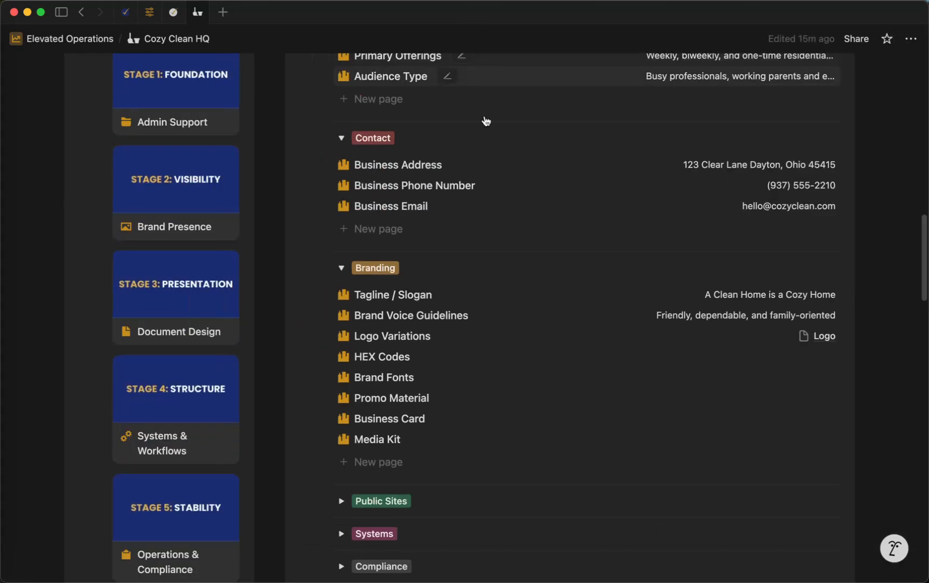
Enter HEX Codes as 'Blue: #0cc0df, White: #ffffff', stripping the pasted bullets.
{"action": "left_click", "coordinate": [396, 358]}
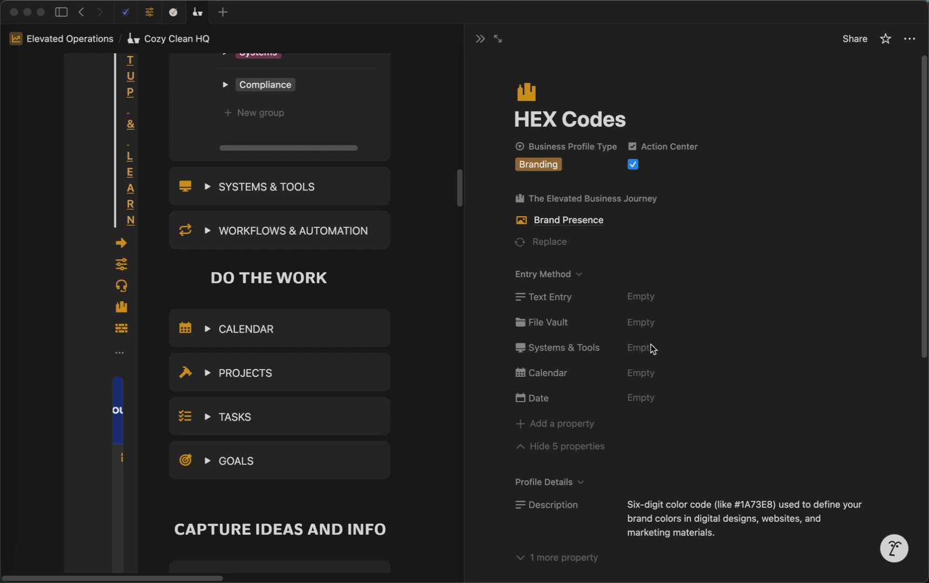
{"action": "left_click", "coordinate": [638, 296]}
{"action": "type", "text": "• Blue: #0cc0df • White: #ffffff"}
{"action": "left_click", "coordinate": [635, 297]}
{"action": "key", "text": "BackSpace"}
{"action": "key", "text": "BackSpace"}
{"action": "left_click", "coordinate": [636, 312]}
{"action": "key", "text": "BackSpace"}
{"action": "key", "text": "BackSpace"}
{"action": "key", "text": "BackSpace"}
{"action": "type", "text": ","}
{"action": "left_click", "coordinate": [449, 339]}
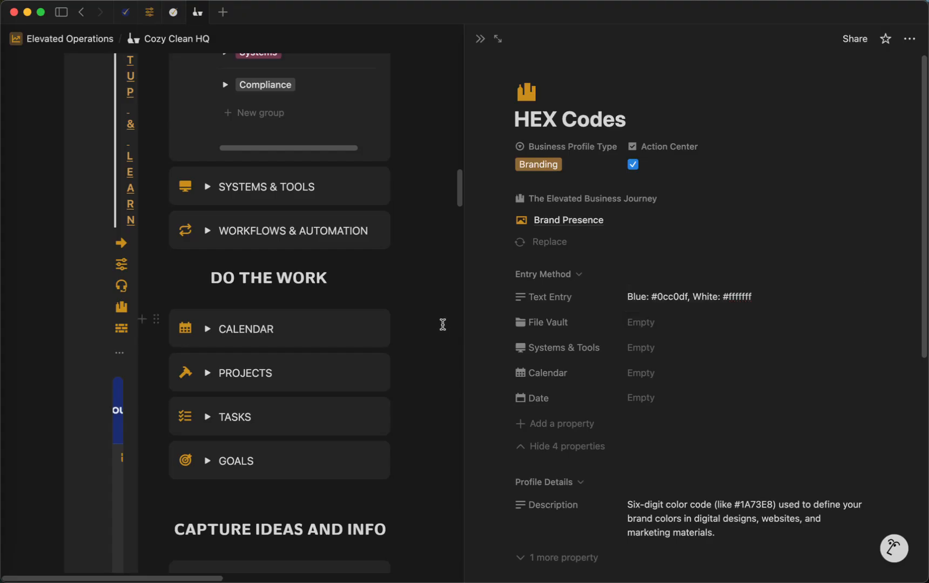
{"action": "left_click", "coordinate": [442, 320]}
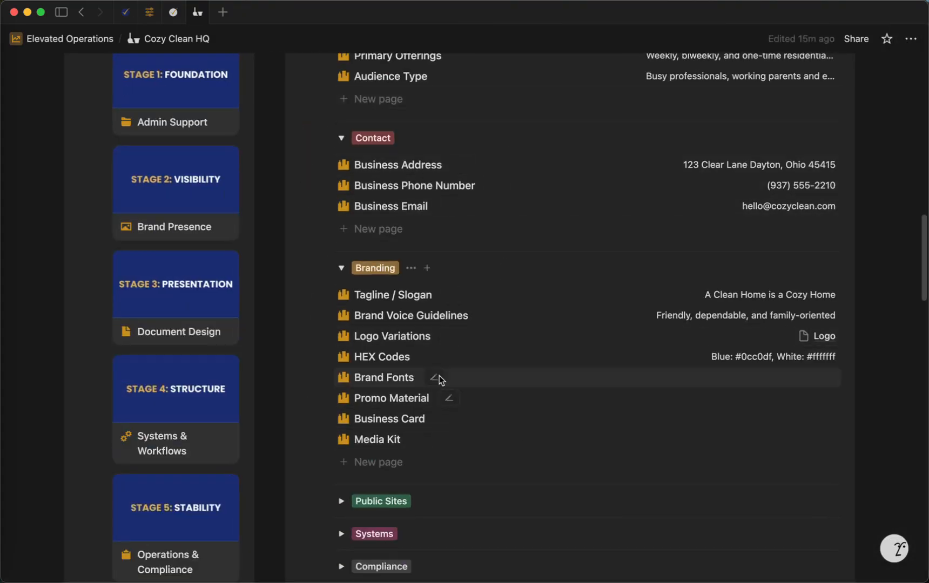
Enter 'Poppins' as the Brand Fonts text entry.
{"action": "left_click", "coordinate": [371, 378]}
{"action": "left_click", "coordinate": [655, 303]}
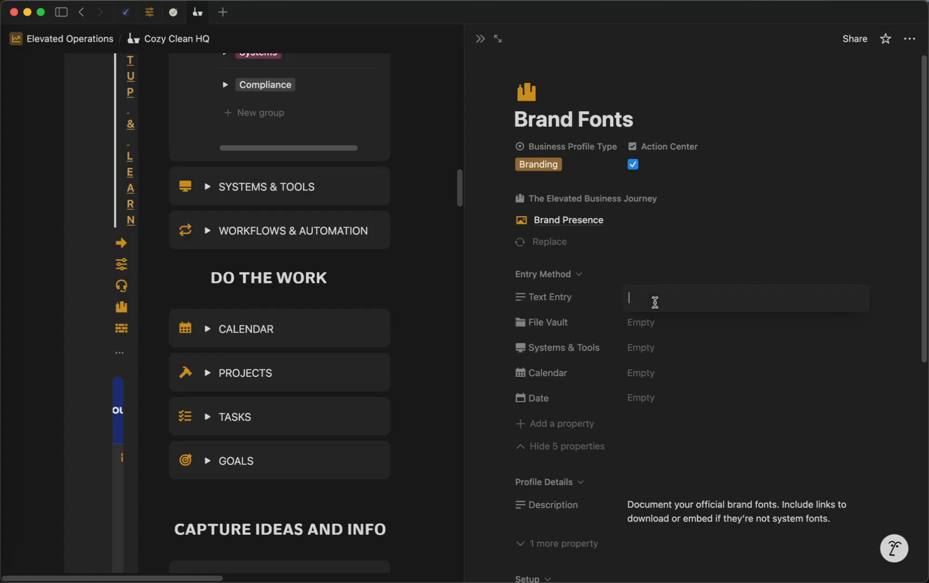
{"action": "type", "text": "Poppins"}
{"action": "left_click", "coordinate": [480, 39]}
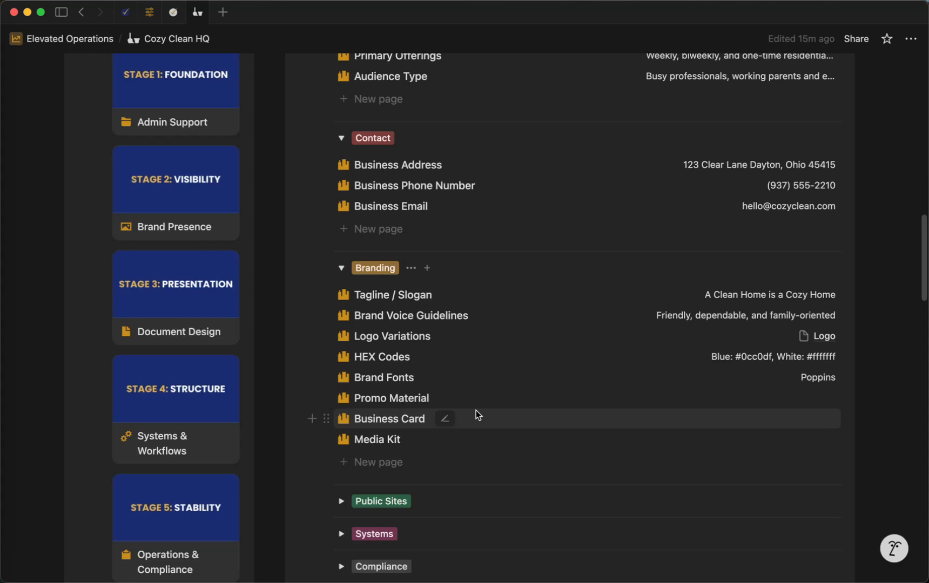
{"action": "scroll", "coordinate": [475, 424], "scroll_direction": "down", "scroll_amount": 4}
{"action": "left_click", "coordinate": [341, 380]}
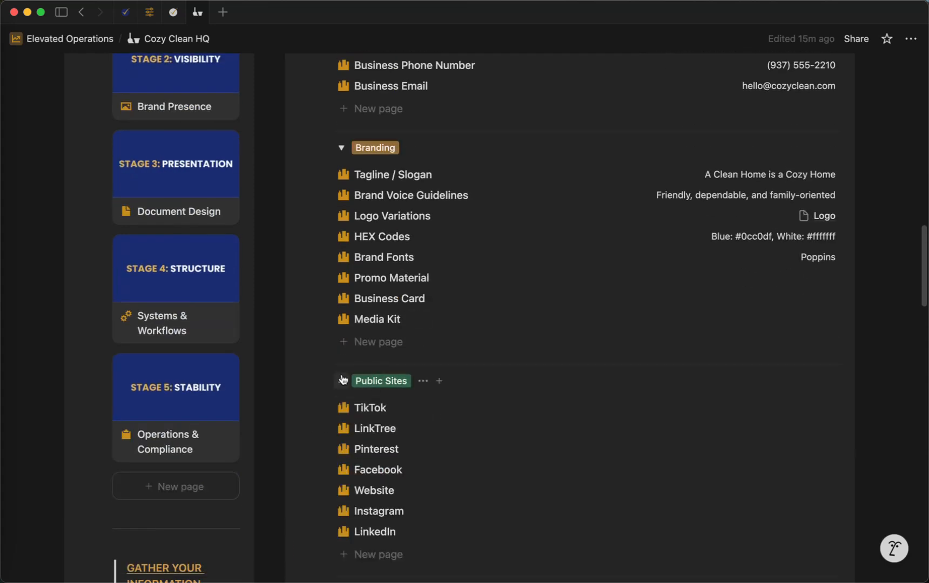
{"action": "scroll", "coordinate": [913, 394], "scroll_direction": "down", "scroll_amount": 1}
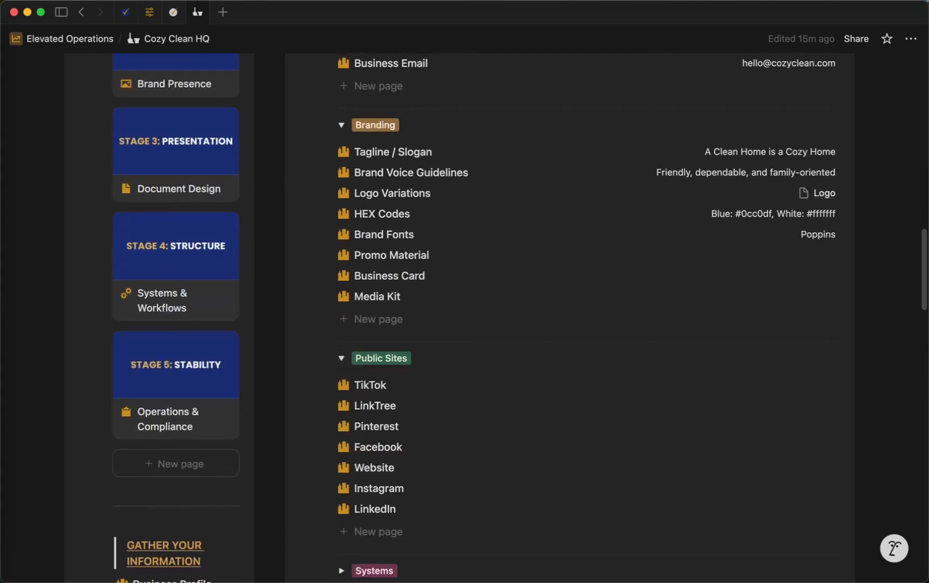
{"action": "key", "text": "super+Tab"}
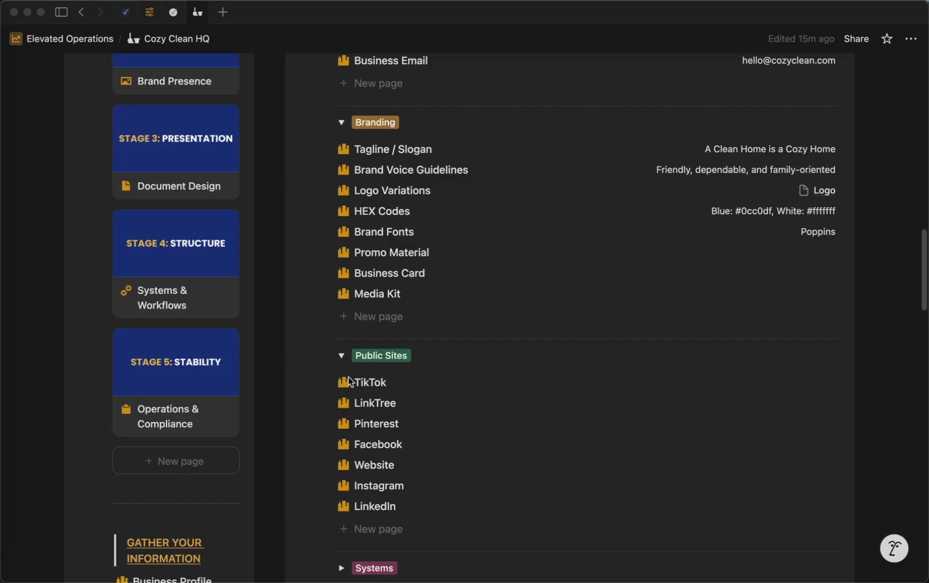
{"action": "left_click", "coordinate": [329, 466]}
{"action": "left_click_drag", "start_coordinate": [326, 466], "coordinate": [319, 380]}
{"action": "left_click", "coordinate": [413, 384]}
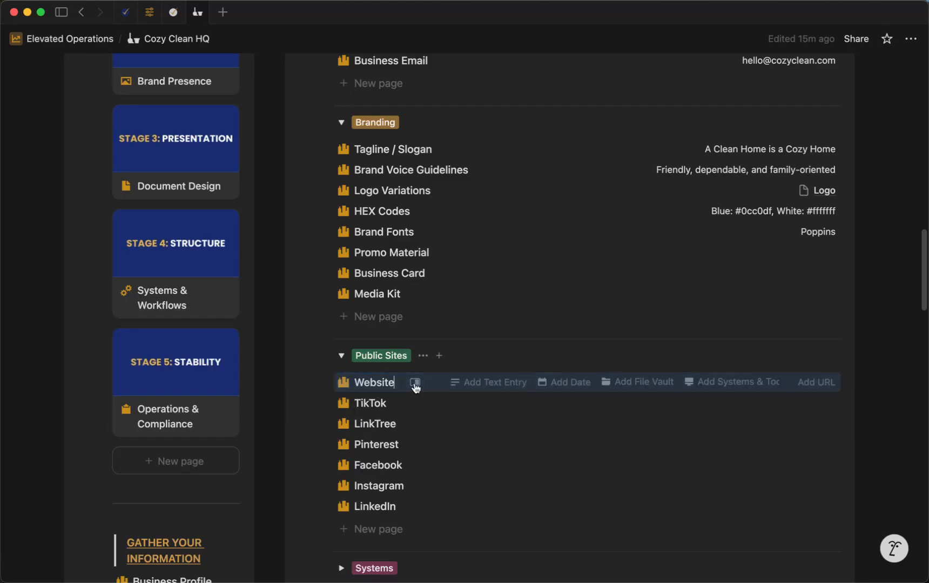
{"action": "left_click", "coordinate": [495, 385]}
{"action": "type", "text": "www.cozyclean.com"}
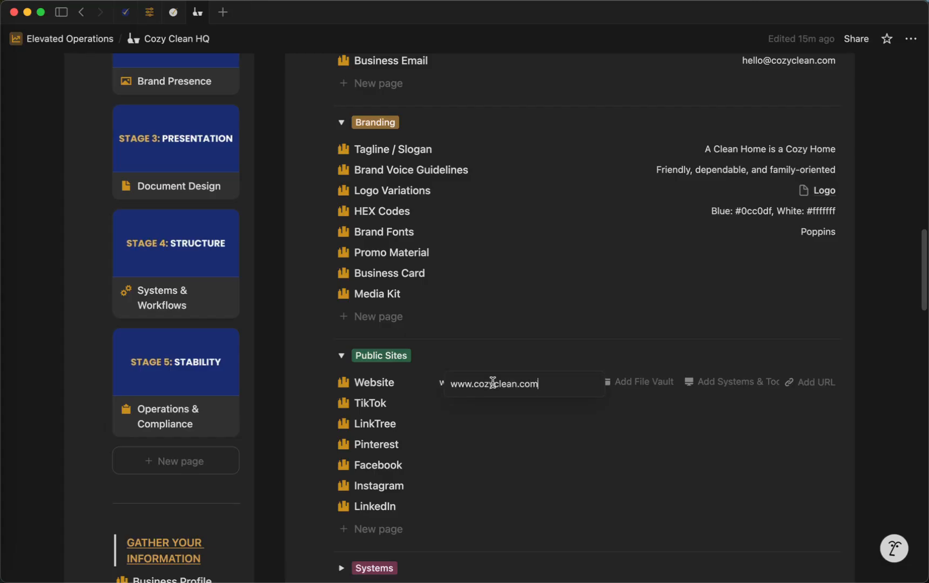
{"action": "key", "text": "Return"}
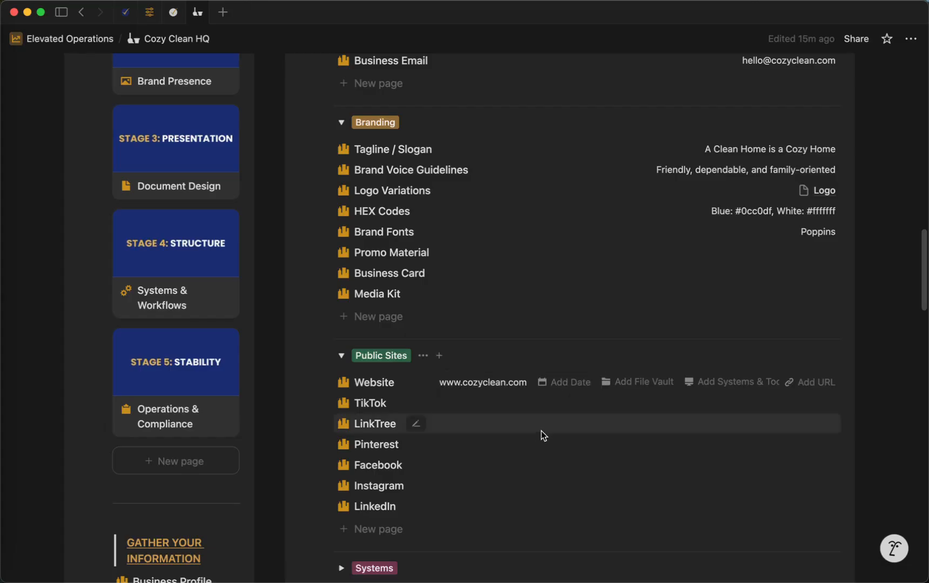
Link Website to the Website page in Systems & Tools and open that page.
{"action": "left_click", "coordinate": [739, 387]}
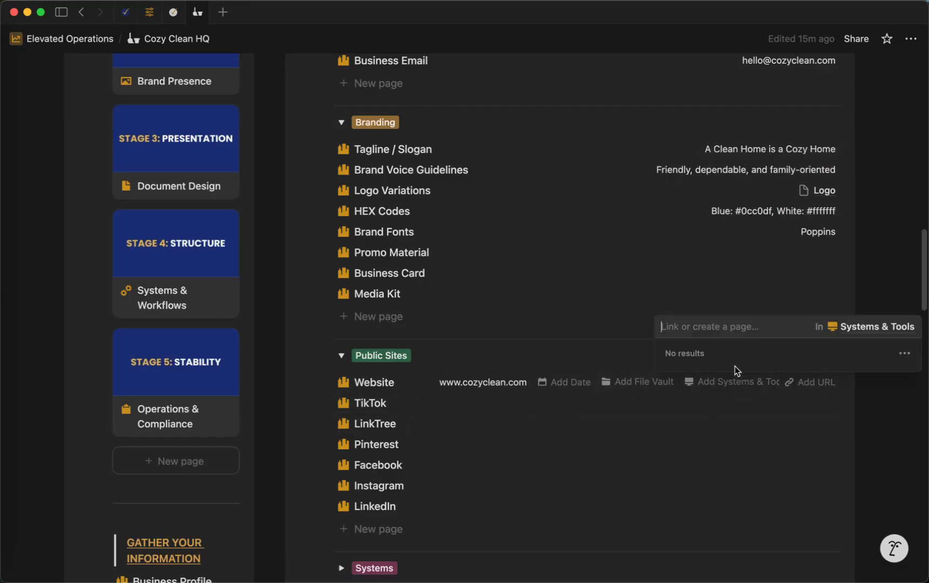
{"action": "type", "text": "Website"}
{"action": "key", "text": "Return"}
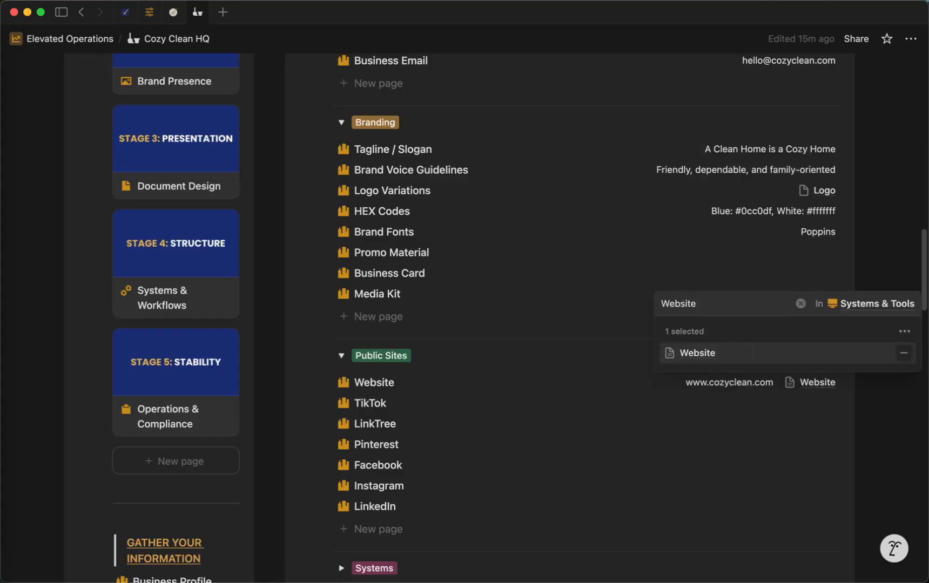
{"action": "left_click", "coordinate": [707, 353]}
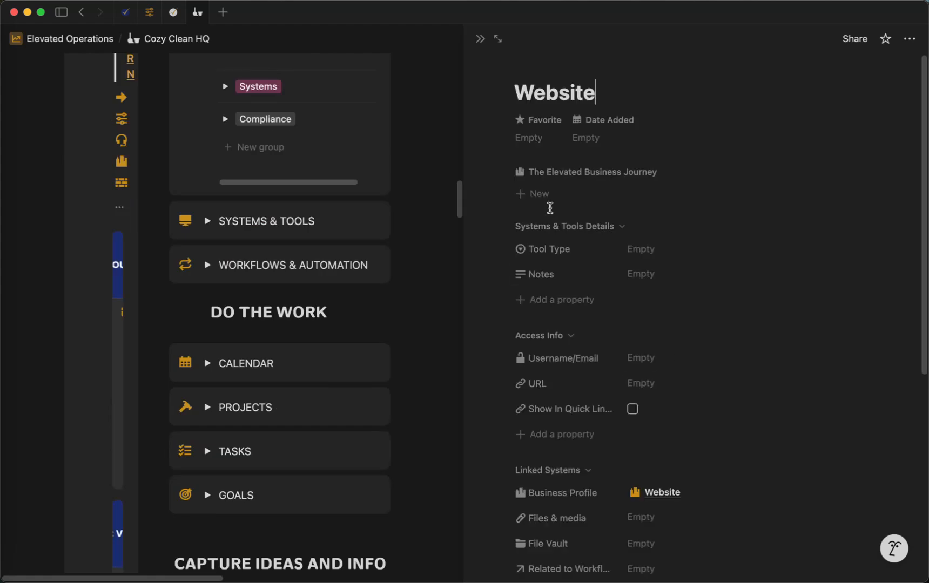
Star the Website tool page, date it August 5, 2025, link Brand Presence, type Website.
{"action": "left_click", "coordinate": [532, 137]}
{"action": "left_click", "coordinate": [542, 184]}
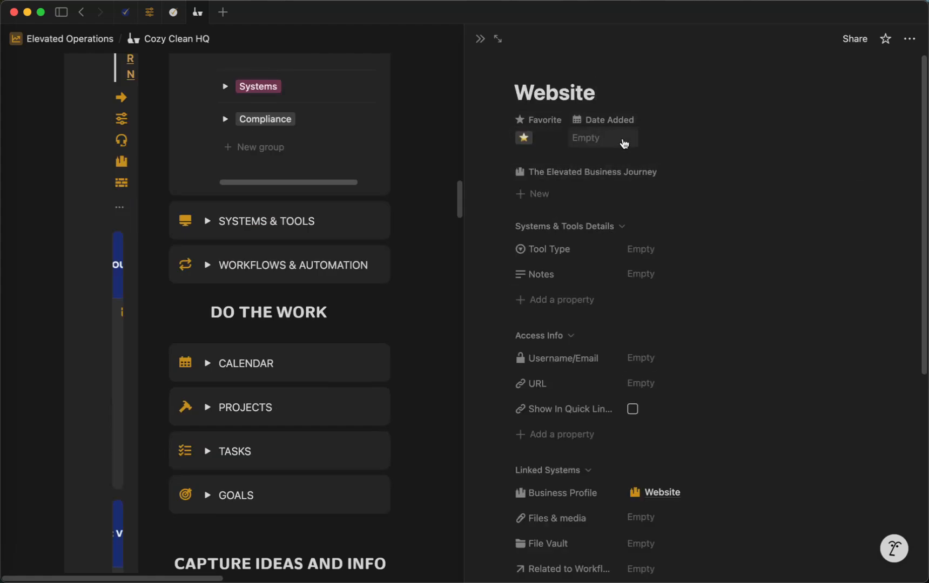
{"action": "left_click", "coordinate": [623, 139]}
{"action": "left_click", "coordinate": [628, 250]}
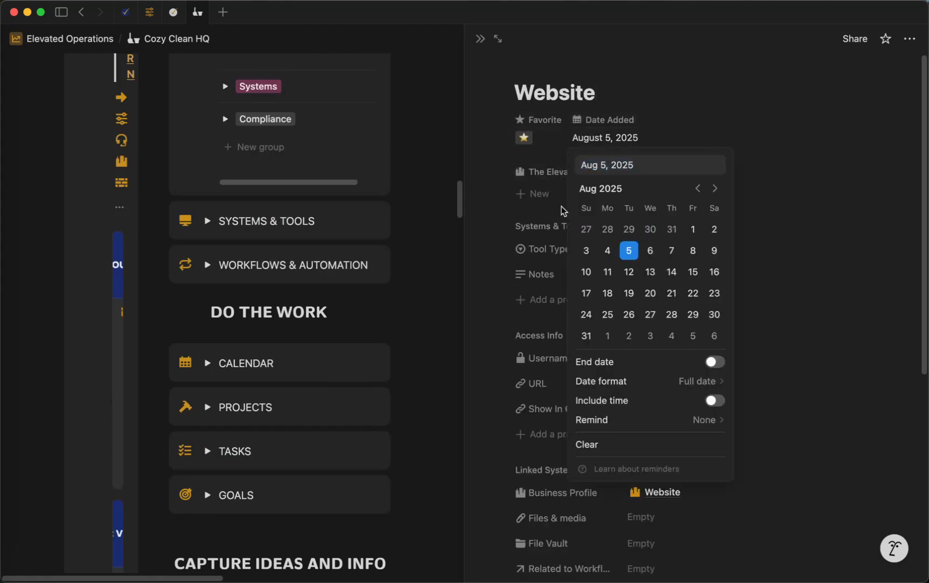
{"action": "left_click", "coordinate": [778, 194]}
{"action": "left_click", "coordinate": [594, 194]}
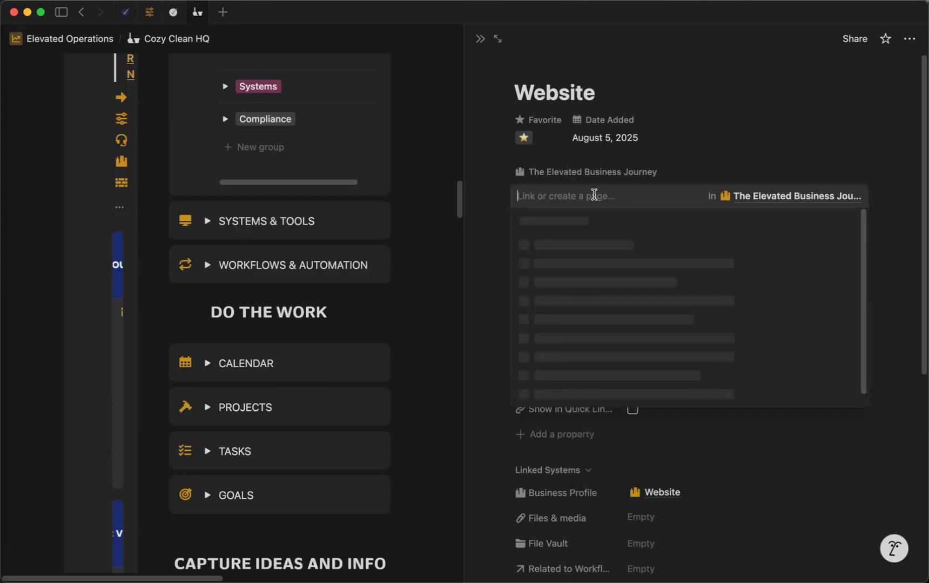
{"action": "left_click", "coordinate": [601, 244]}
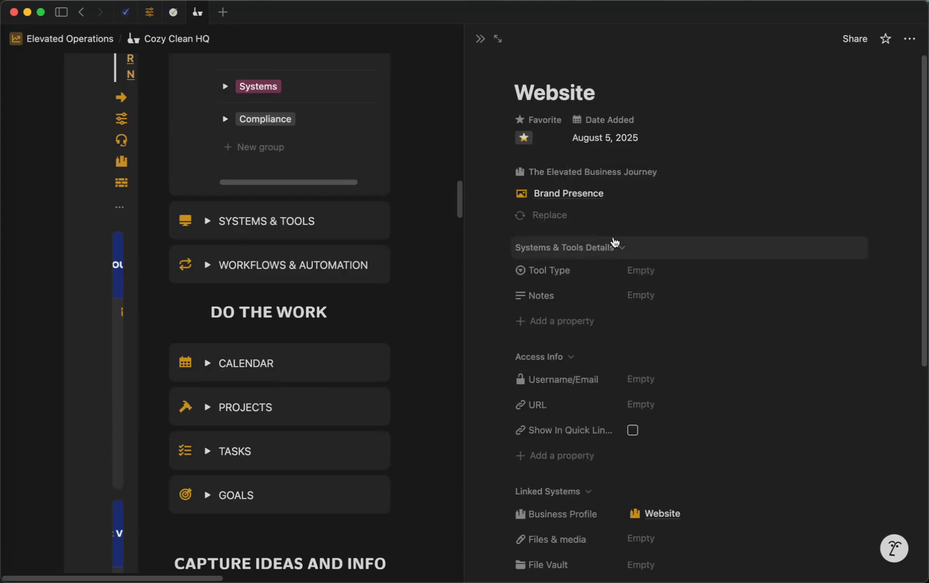
{"action": "left_click", "coordinate": [664, 271]}
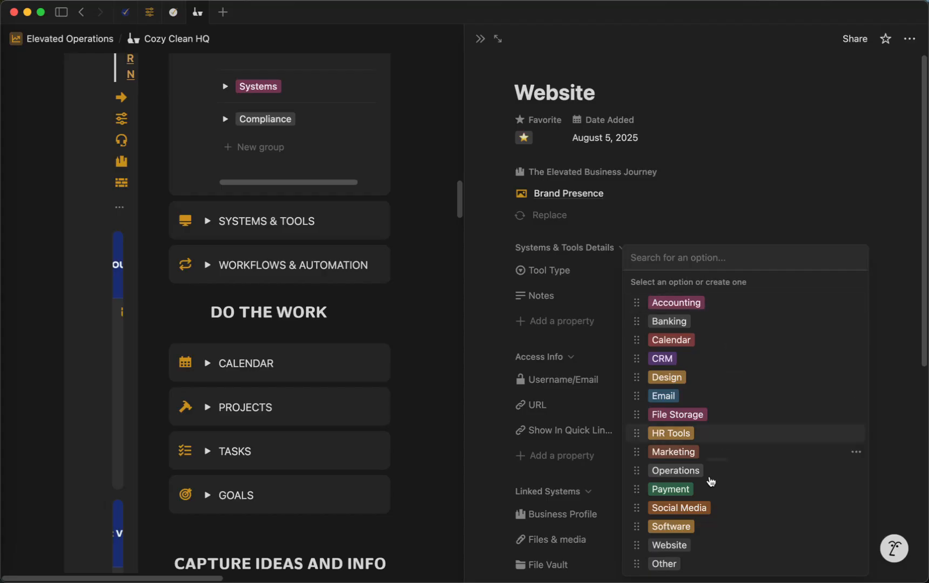
{"action": "left_click", "coordinate": [708, 546]}
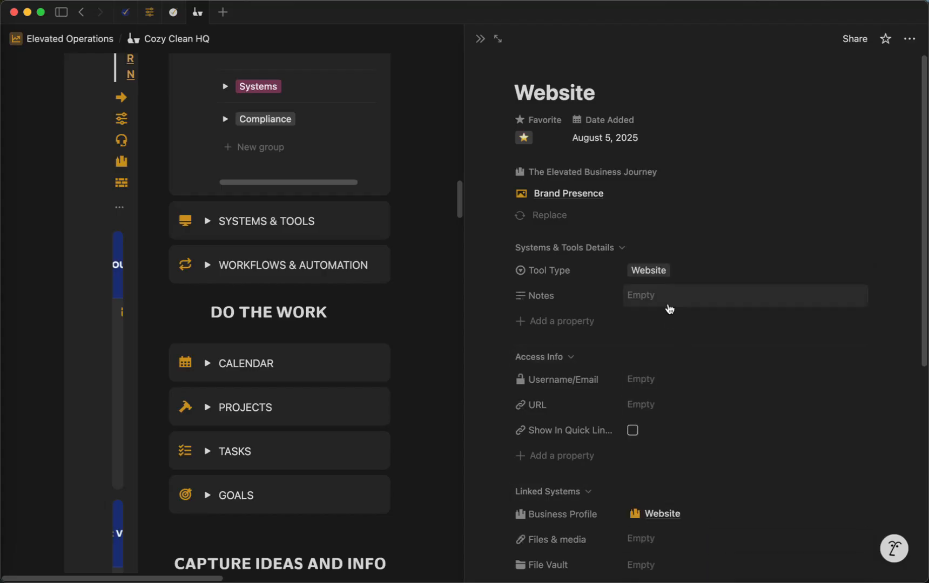
Fill in the business login email and the URL shopify.admin.com/cozyclean.
{"action": "left_click", "coordinate": [659, 373]}
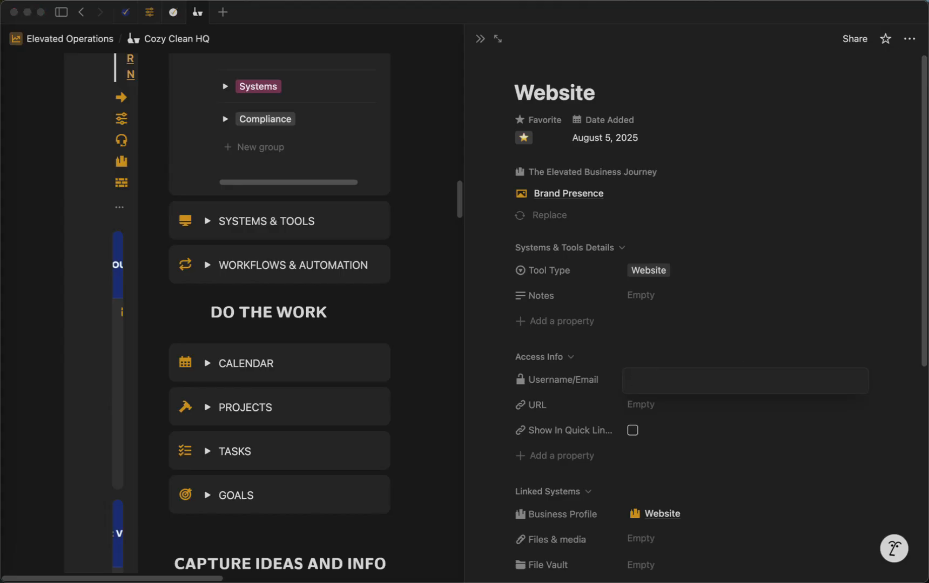
{"action": "left_click", "coordinate": [647, 379]}
{"action": "key", "text": "super+v"}
{"action": "key", "text": "Return"}
{"action": "left_click", "coordinate": [664, 410]}
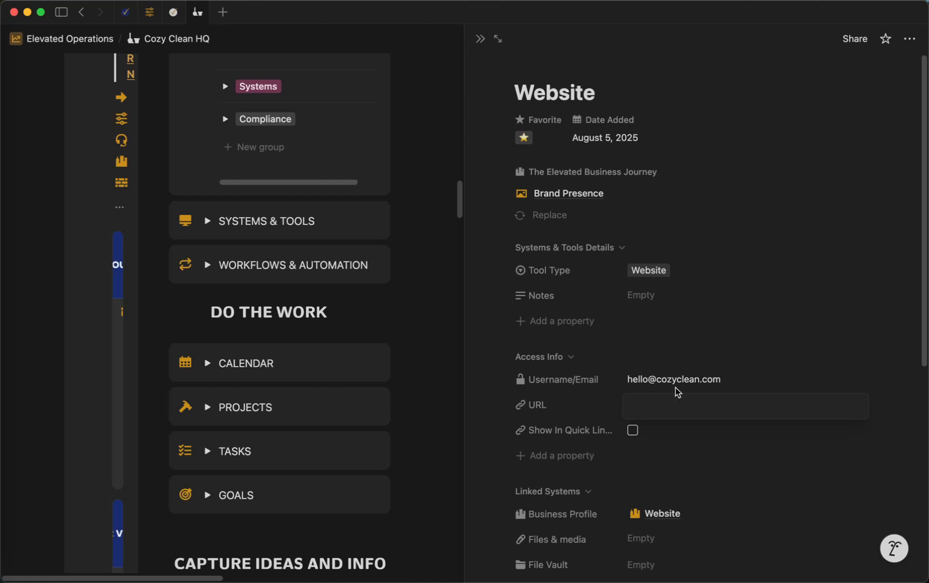
{"action": "type", "text": "shopify.admin.com/cozyclean"}
{"action": "key", "text": "Return"}
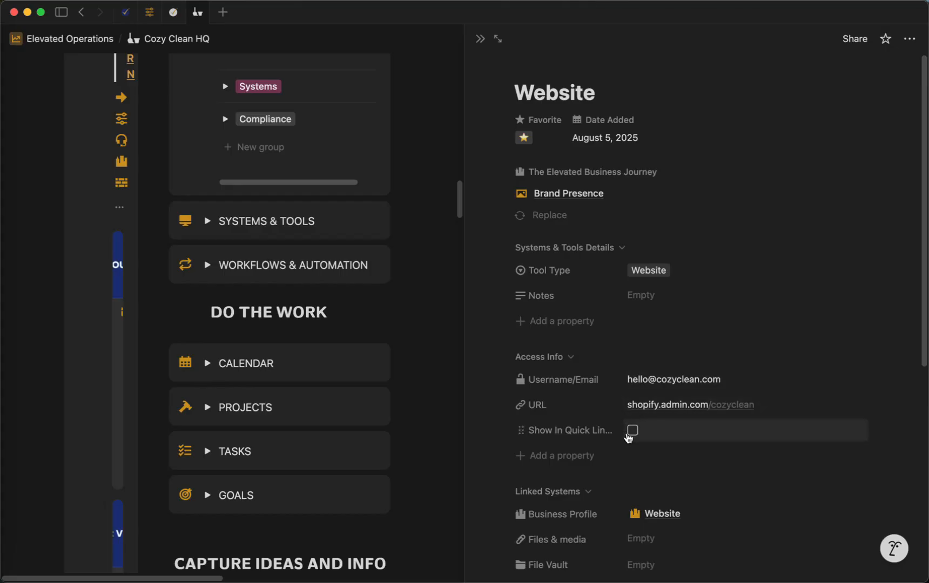
{"action": "scroll", "coordinate": [686, 469], "scroll_direction": "down", "scroll_amount": 5}
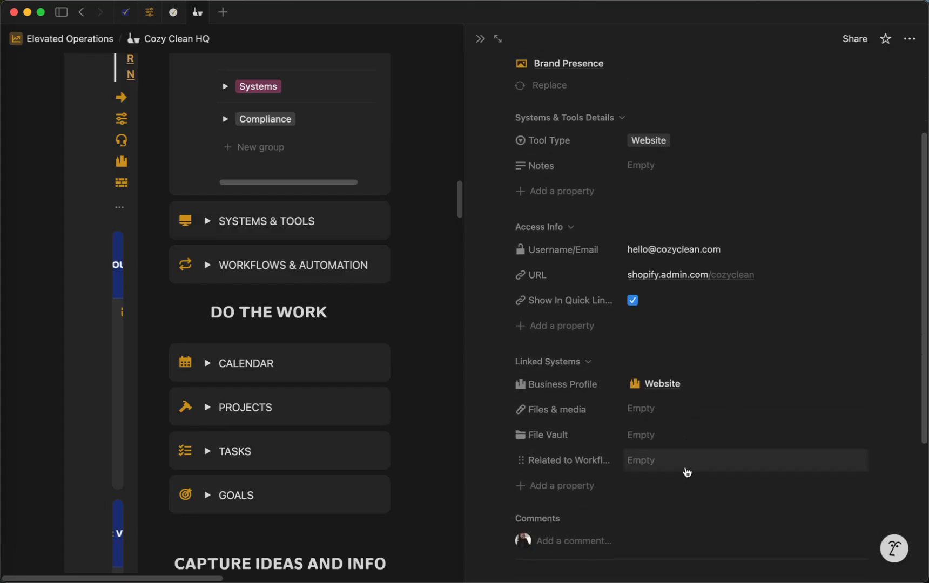
{"action": "scroll", "coordinate": [796, 433], "scroll_direction": "up", "scroll_amount": 1}
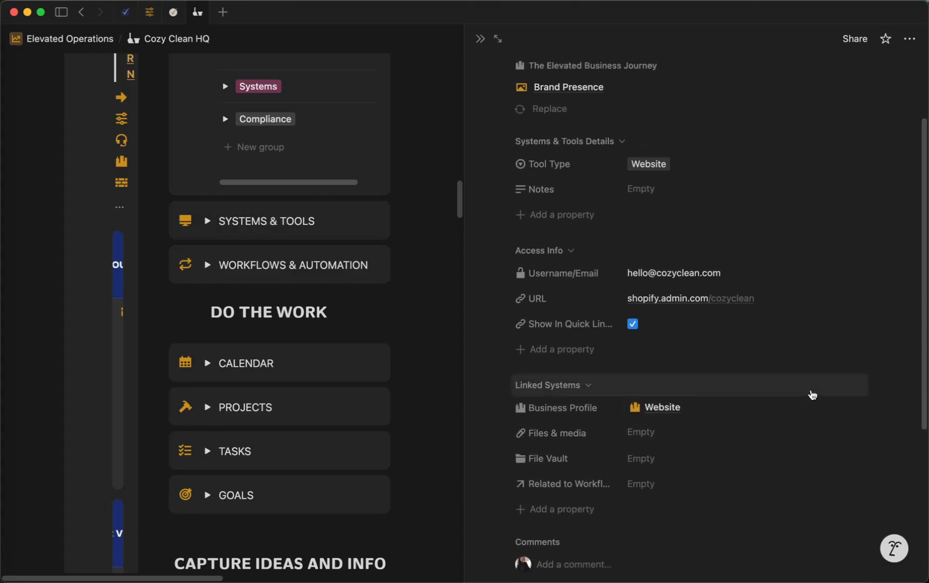
{"action": "scroll", "coordinate": [764, 389], "scroll_direction": "up", "scroll_amount": 4}
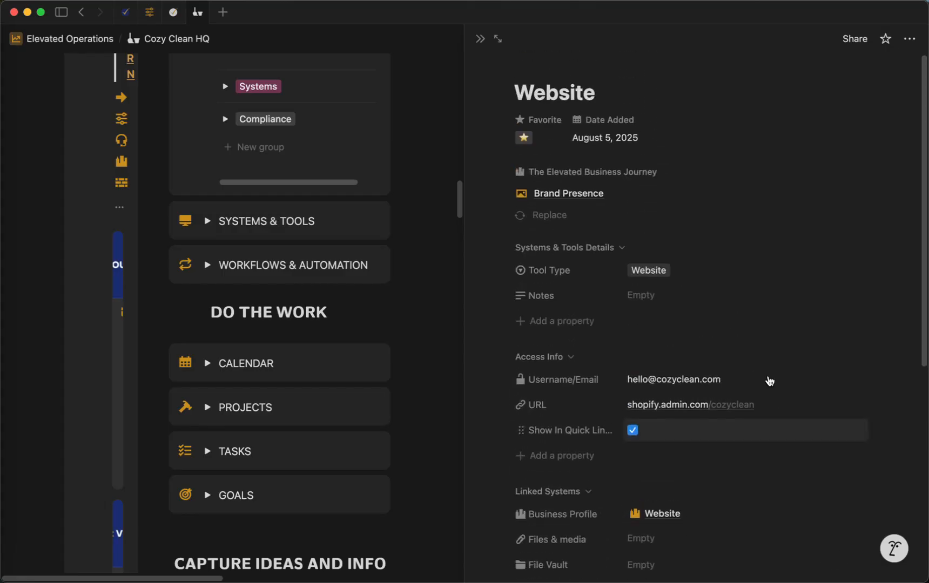
Open the TikTok entry, link it to a new TikTok page in Systems & Tools, and open that page.
{"action": "left_click", "coordinate": [479, 39]}
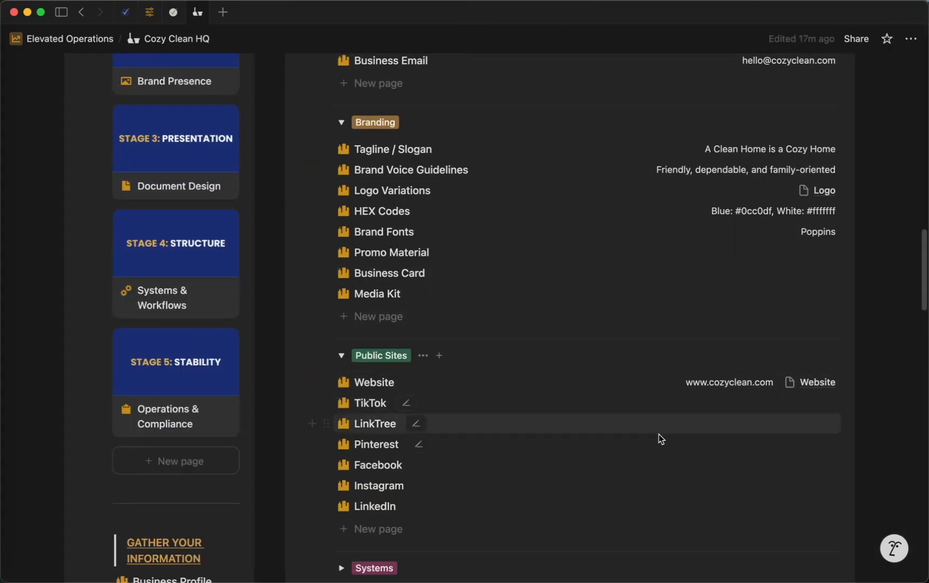
{"action": "scroll", "coordinate": [659, 438], "scroll_direction": "down", "scroll_amount": 1}
{"action": "scroll", "coordinate": [661, 439], "scroll_direction": "down", "scroll_amount": 2}
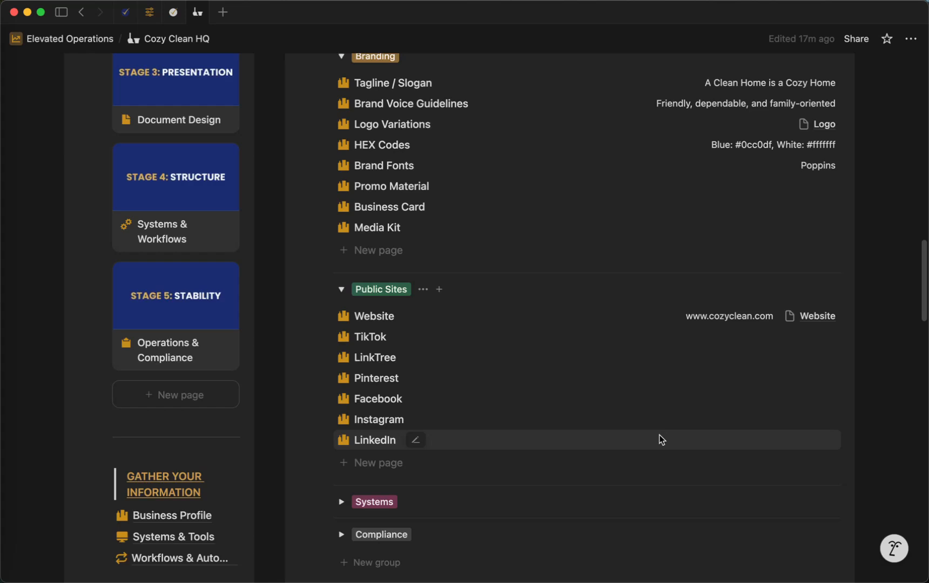
{"action": "left_click", "coordinate": [372, 337]}
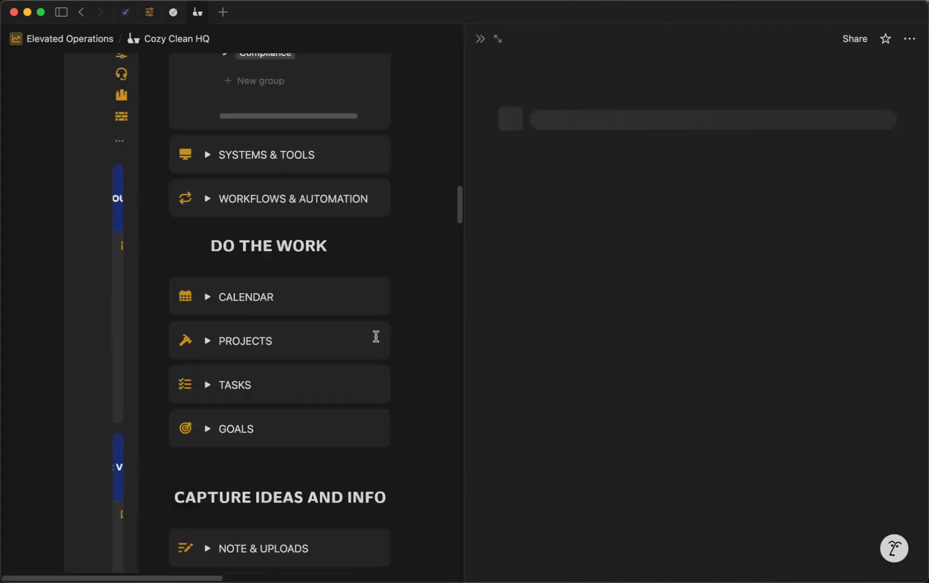
{"action": "left_click", "coordinate": [482, 41]}
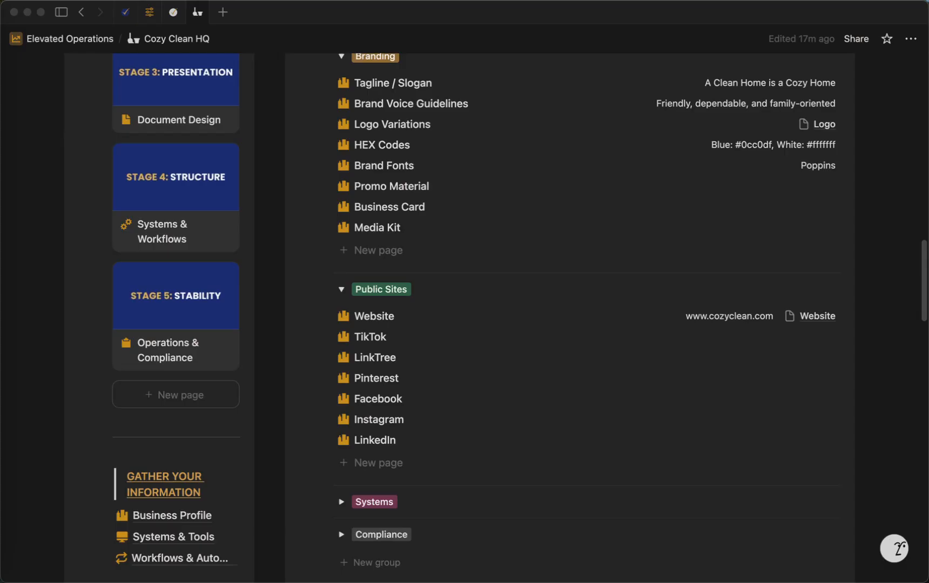
{"action": "left_click", "coordinate": [351, 335]}
{"action": "left_click", "coordinate": [378, 342]}
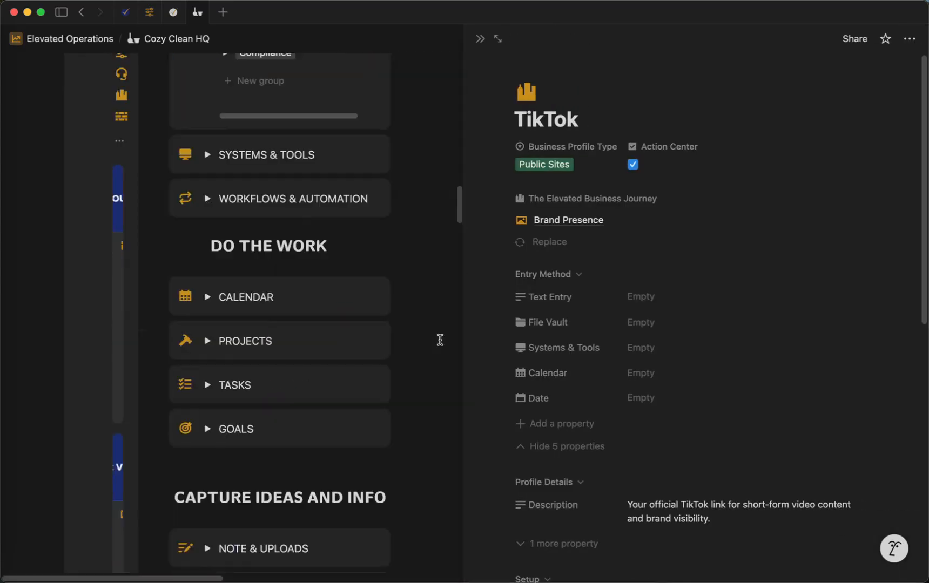
{"action": "scroll", "coordinate": [631, 406], "scroll_direction": "down", "scroll_amount": 1}
{"action": "left_click", "coordinate": [648, 329]}
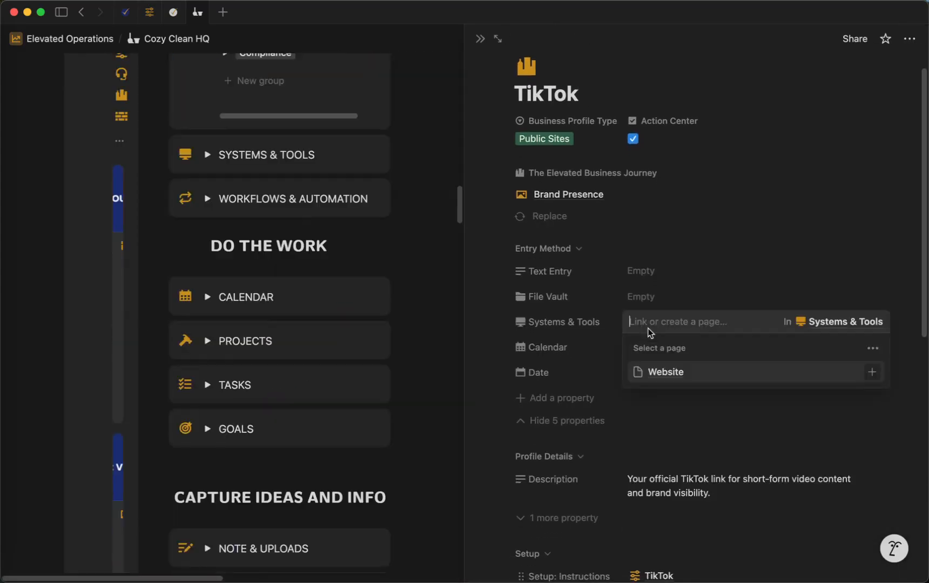
{"action": "type", "text": "TikTok"}
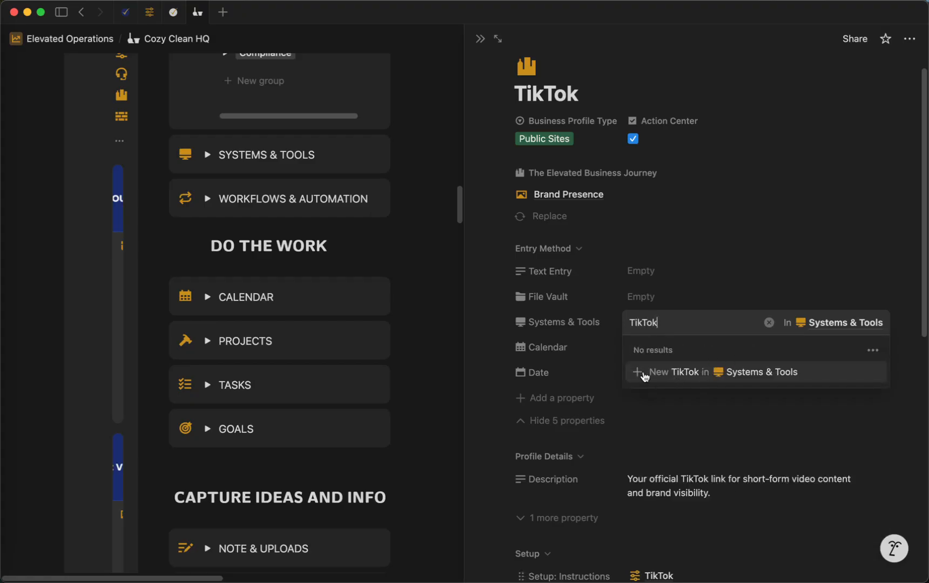
{"action": "left_click", "coordinate": [646, 374]}
{"action": "left_click", "coordinate": [664, 373]}
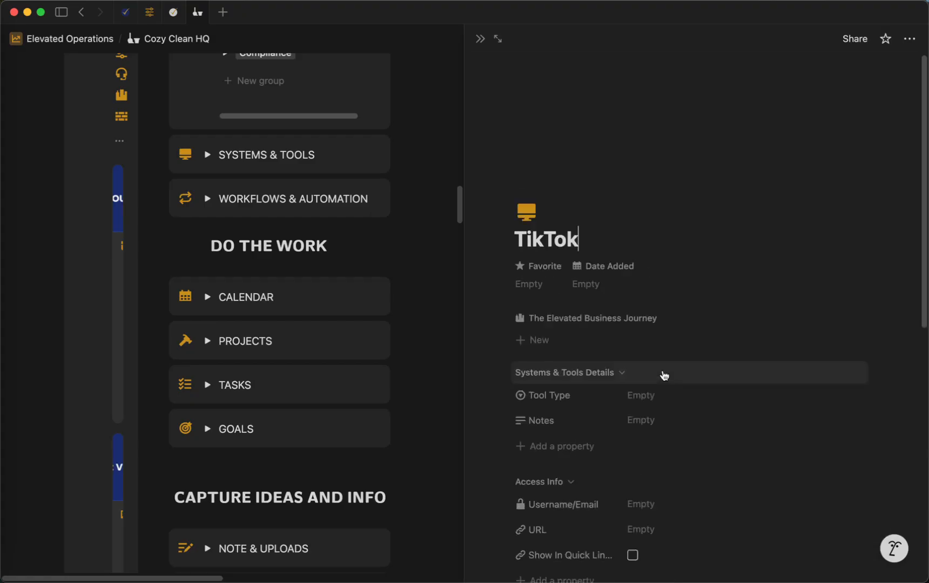
Link TikTok to Brand Presence, star it, date it August 5, 2025, and type it Social Media.
{"action": "left_click", "coordinate": [576, 329]}
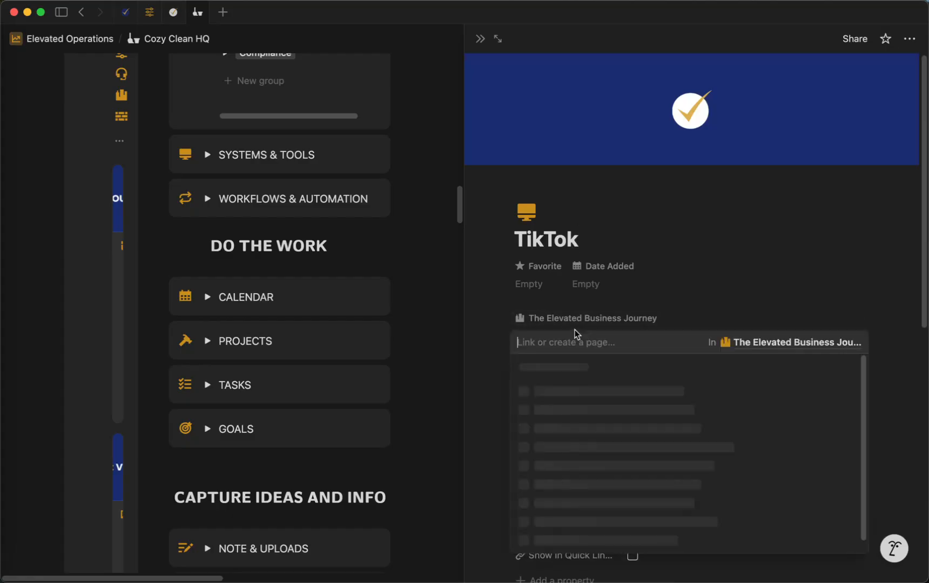
{"action": "left_click", "coordinate": [599, 394]}
{"action": "left_click", "coordinate": [540, 289]}
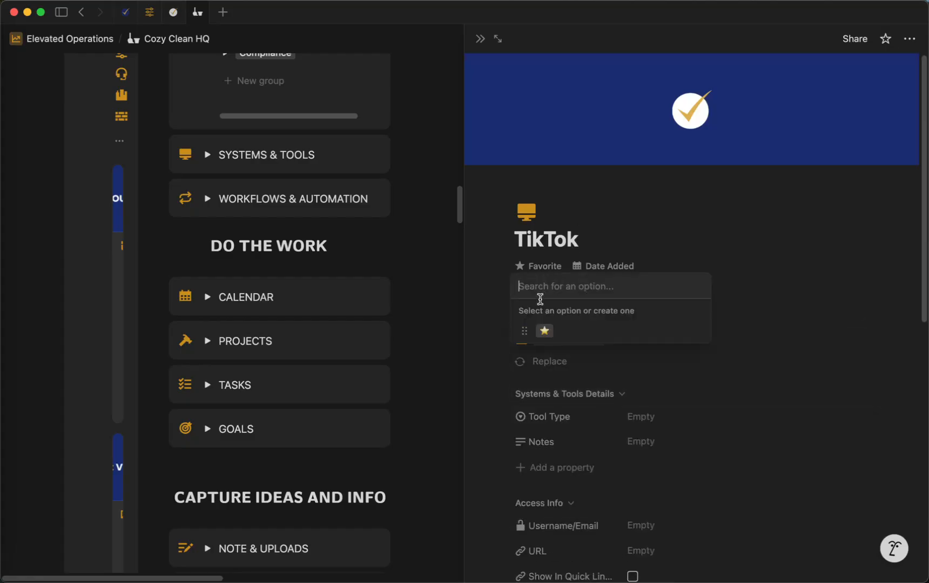
{"action": "left_click", "coordinate": [543, 328]}
{"action": "left_click", "coordinate": [599, 285]}
{"action": "left_click", "coordinate": [631, 345]}
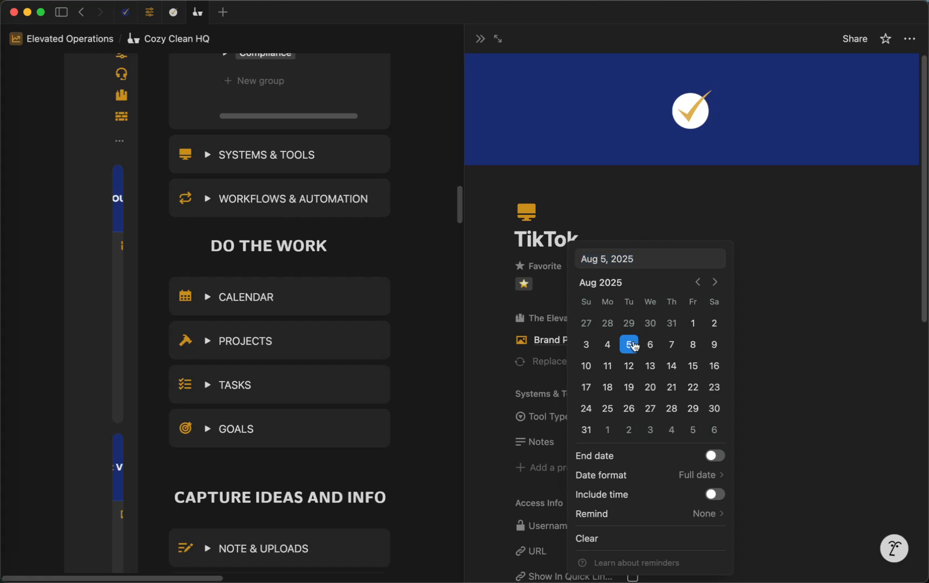
{"action": "left_click", "coordinate": [768, 341]}
{"action": "left_click", "coordinate": [646, 417]}
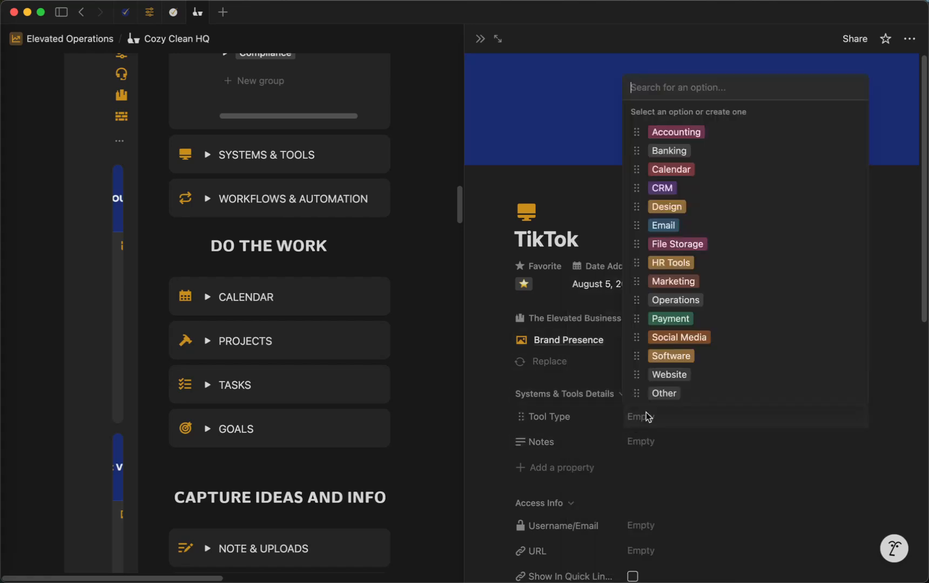
{"action": "left_click", "coordinate": [702, 346]}
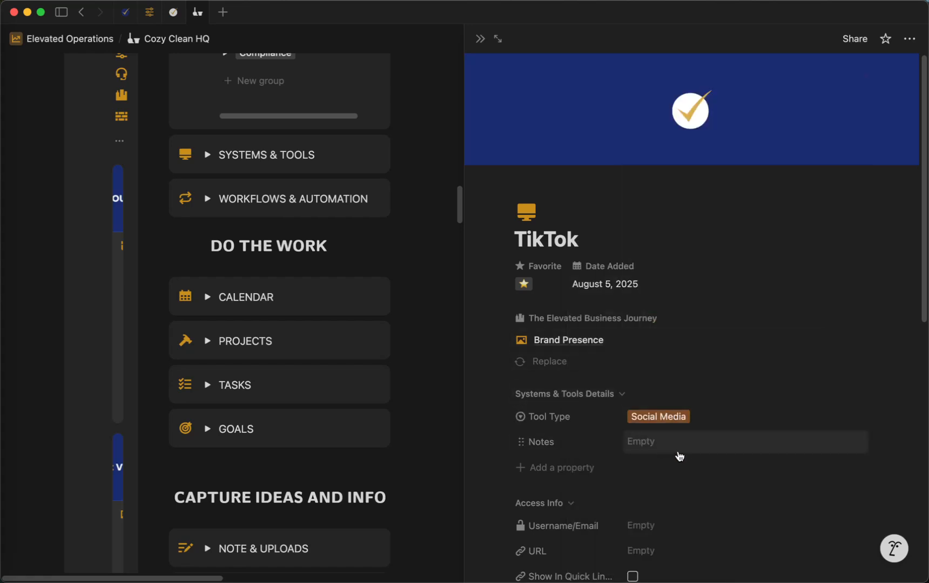
Include the TikTok tool page in Quick Links and return to the profile.
{"action": "scroll", "coordinate": [675, 448], "scroll_direction": "down", "scroll_amount": 4}
{"action": "scroll", "coordinate": [669, 423], "scroll_direction": "down", "scroll_amount": 2}
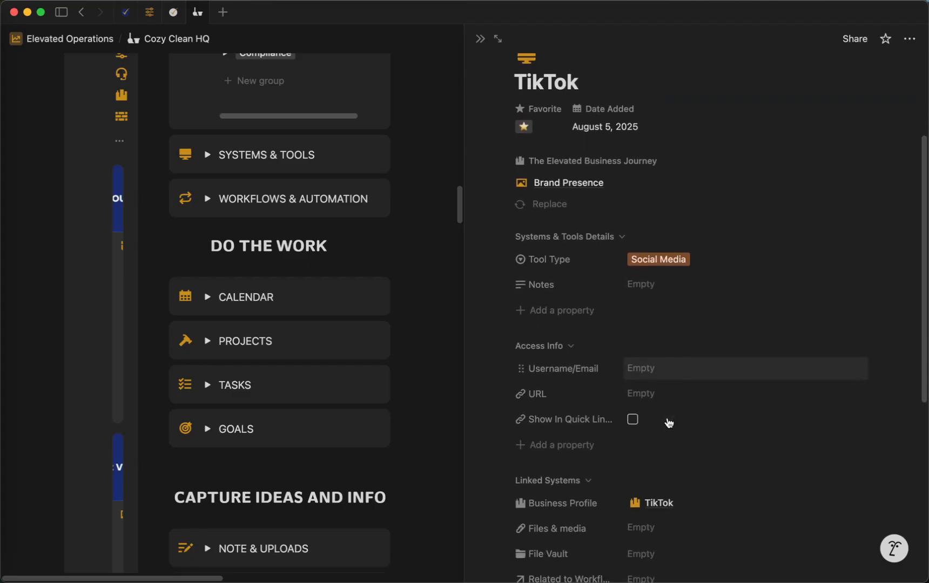
{"action": "left_click", "coordinate": [632, 414]}
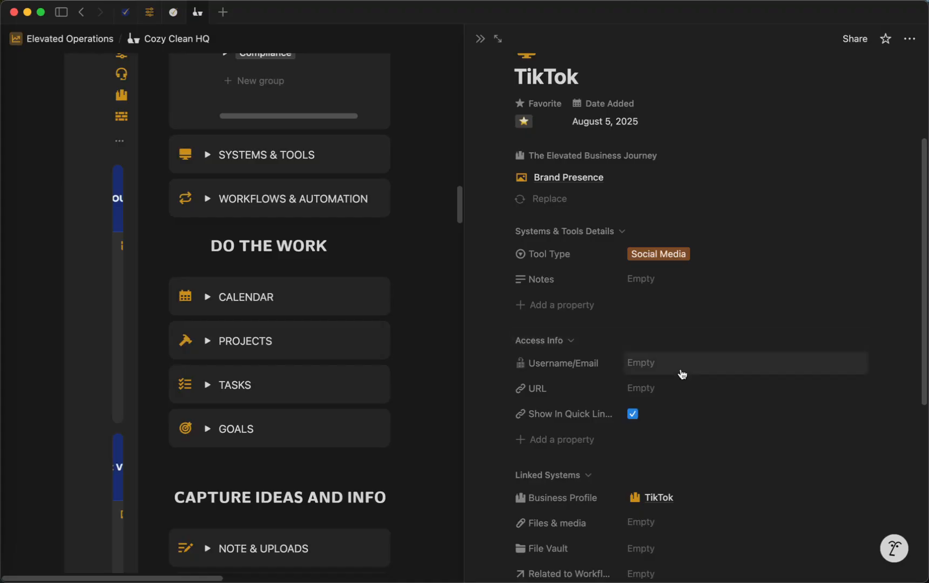
{"action": "scroll", "coordinate": [695, 388], "scroll_direction": "down", "scroll_amount": 2}
{"action": "scroll", "coordinate": [695, 392], "scroll_direction": "down", "scroll_amount": 1}
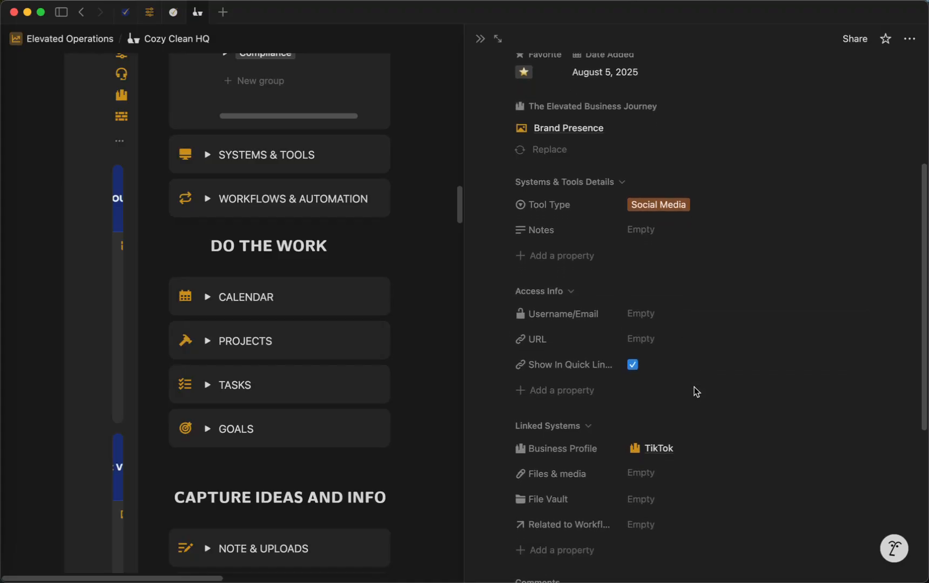
{"action": "scroll", "coordinate": [694, 392], "scroll_direction": "up", "scroll_amount": 3}
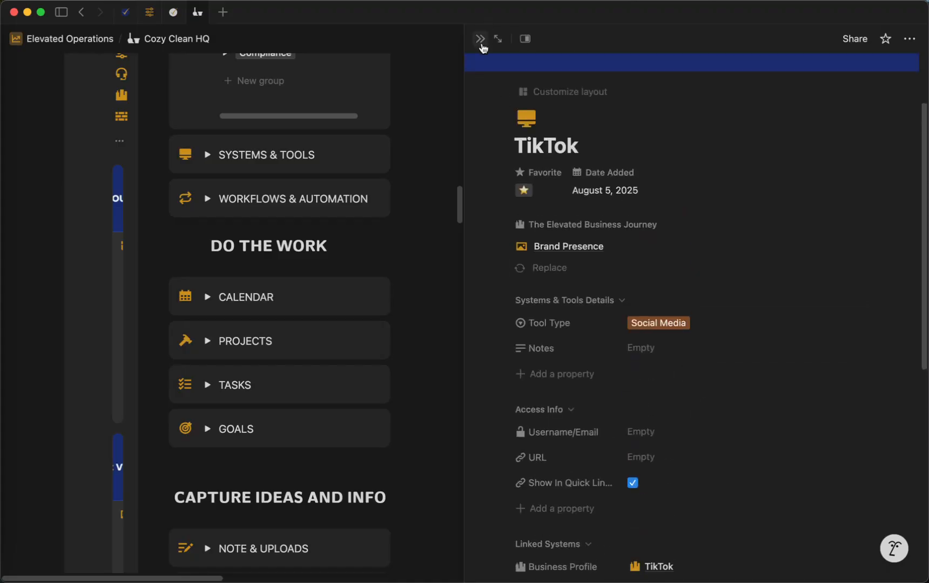
{"action": "left_click", "coordinate": [480, 39]}
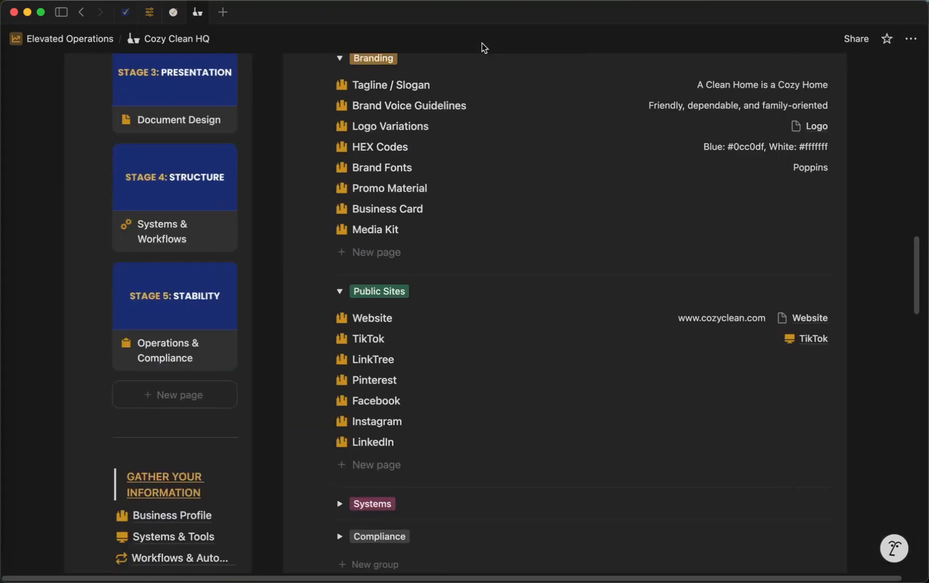
Paste the TikTok profile link into the TikTok entry's text field.
{"action": "left_click", "coordinate": [408, 338]}
{"action": "left_click", "coordinate": [549, 340]}
{"action": "type", "text": "tiktok.com/@cozyclean"}
{"action": "key", "text": "Return"}
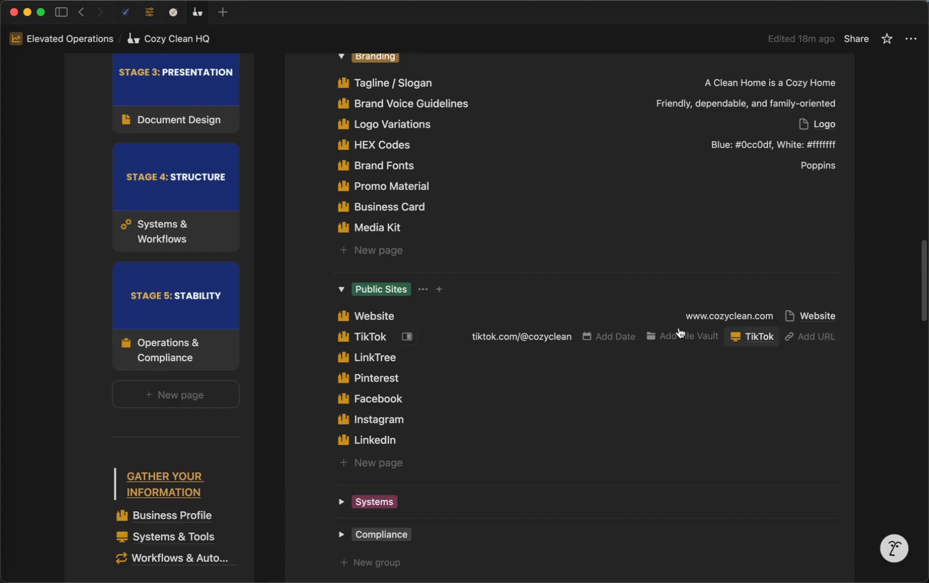
{"action": "left_click", "coordinate": [560, 335]}
{"action": "key", "text": "super+a"}
{"action": "key", "text": "super+c"}
{"action": "key", "text": "BackSpace"}
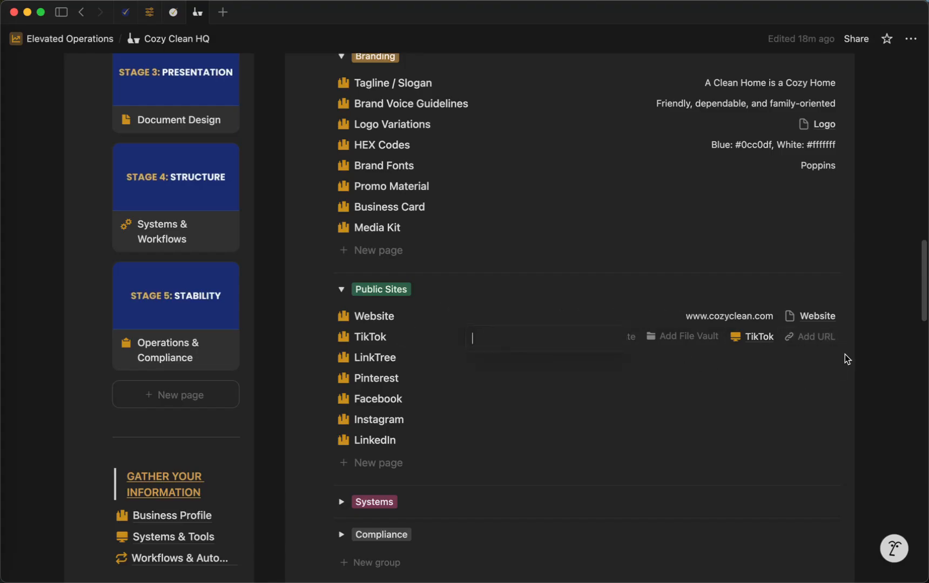
{"action": "left_click", "coordinate": [807, 336]}
{"action": "key", "text": "super+v"}
{"action": "key", "text": "Return"}
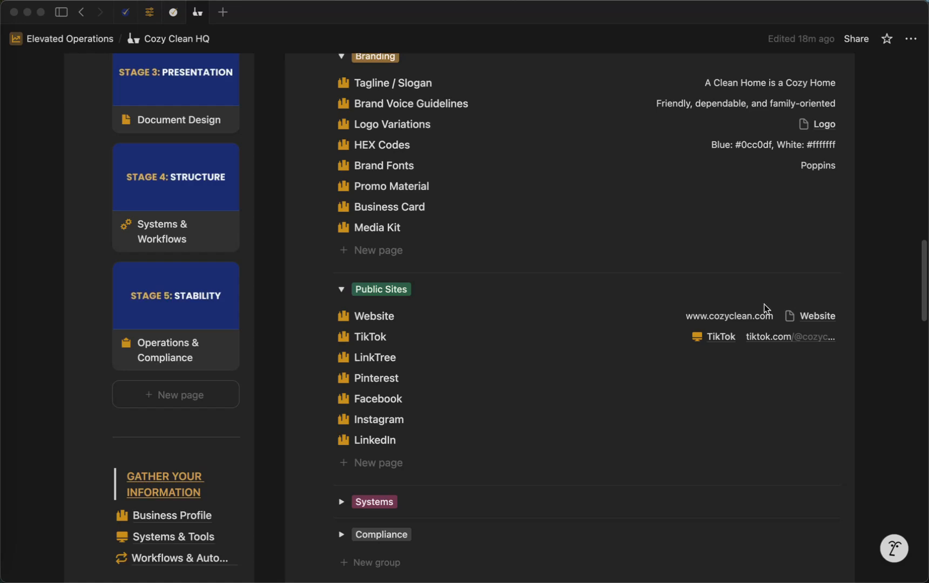
{"action": "left_click", "coordinate": [372, 360]}
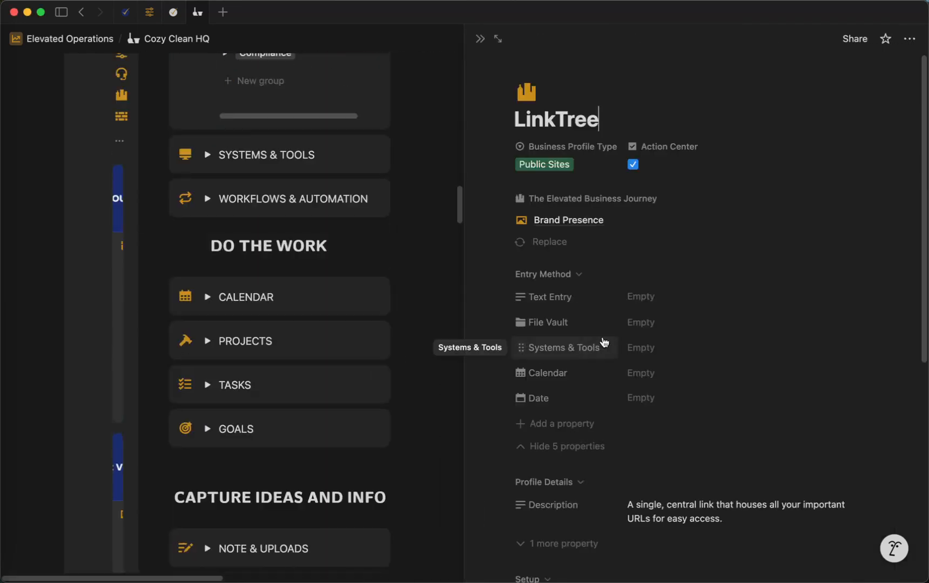
Create a new LinkTree page in the Systems & Tools relation and open it.
{"action": "left_click", "coordinate": [641, 348]}
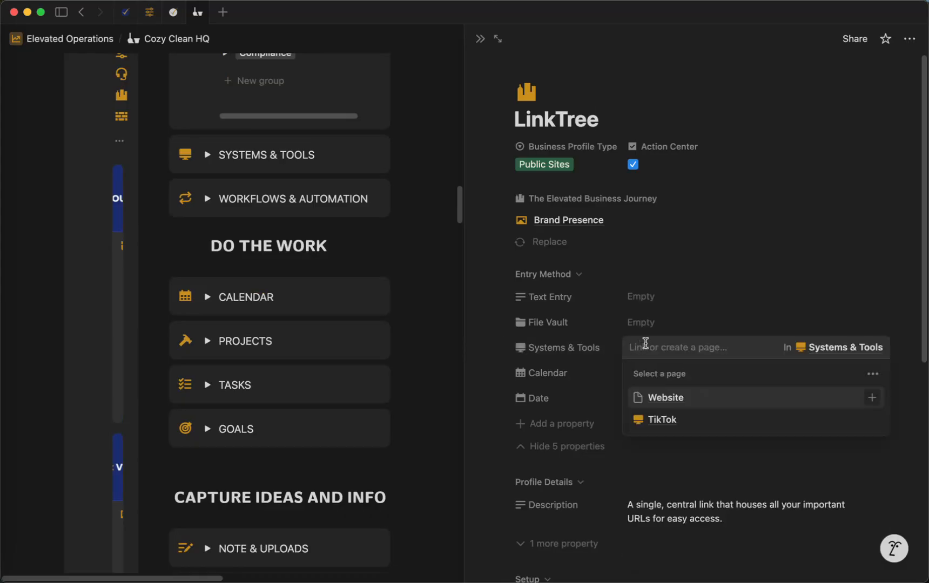
{"action": "type", "text": "LinkTree"}
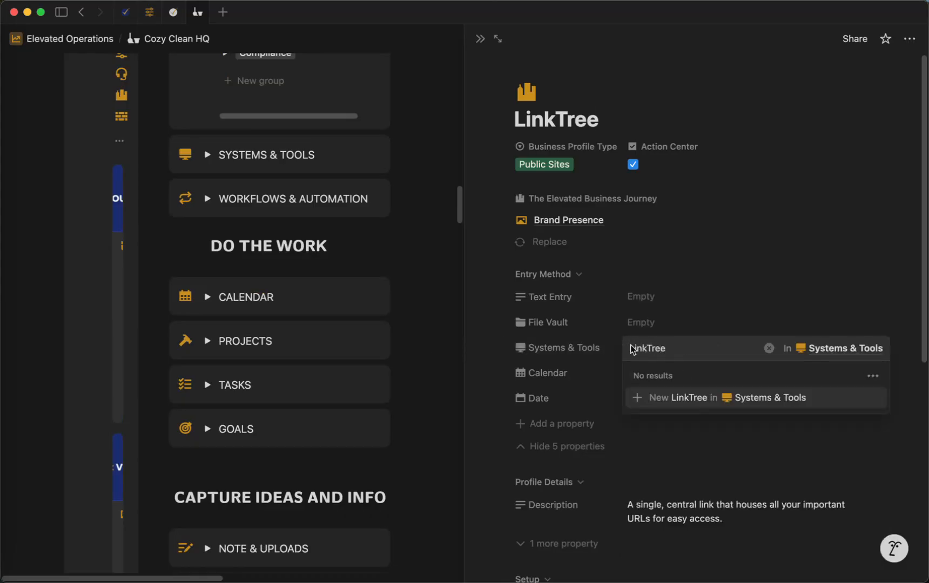
{"action": "left_click", "coordinate": [641, 398]}
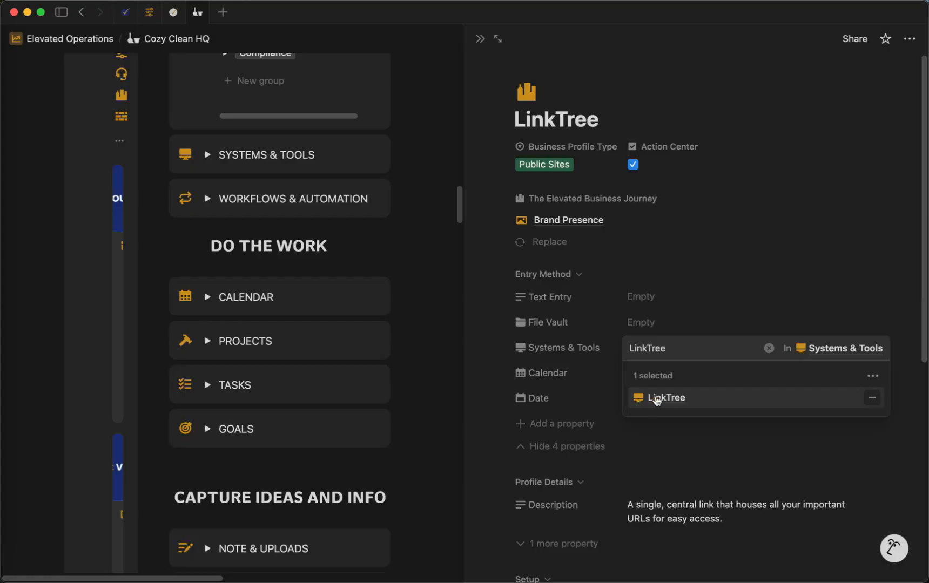
{"action": "left_click", "coordinate": [656, 398]}
Star the LinkTree tools page as a favourite and set Date Added to Aug 5, 2025.
{"action": "left_click", "coordinate": [532, 285]}
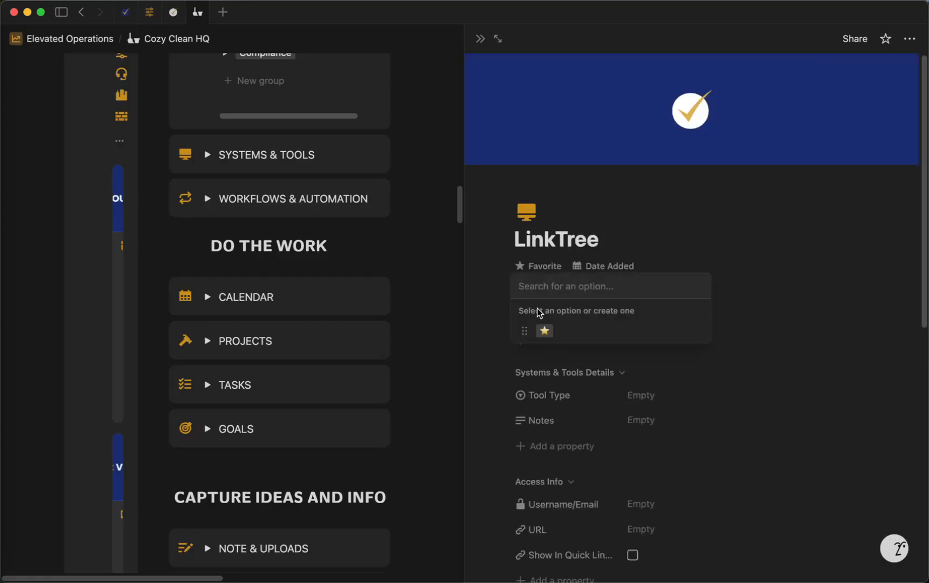
{"action": "left_click", "coordinate": [596, 281]}
{"action": "left_click", "coordinate": [597, 283]}
{"action": "left_click", "coordinate": [629, 322]}
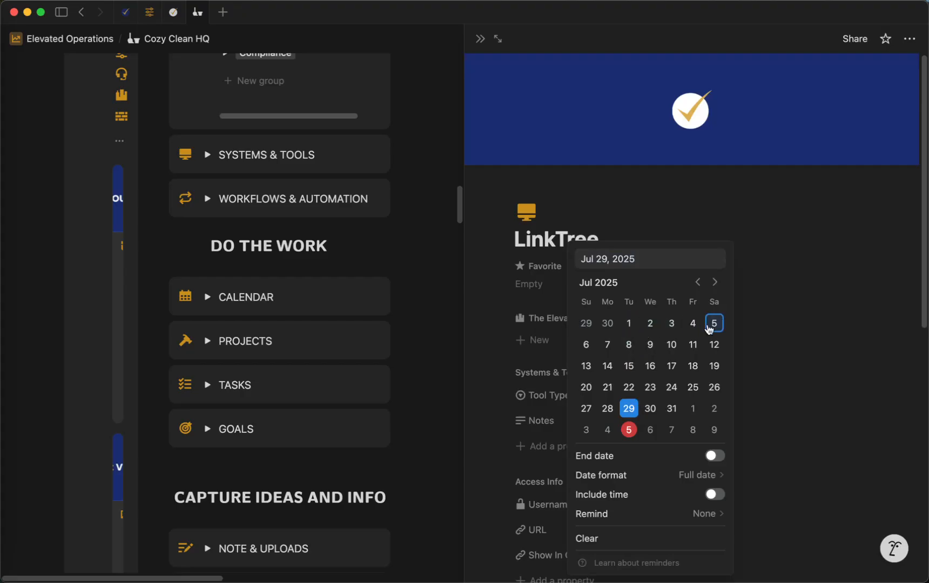
{"action": "left_click", "coordinate": [628, 430]}
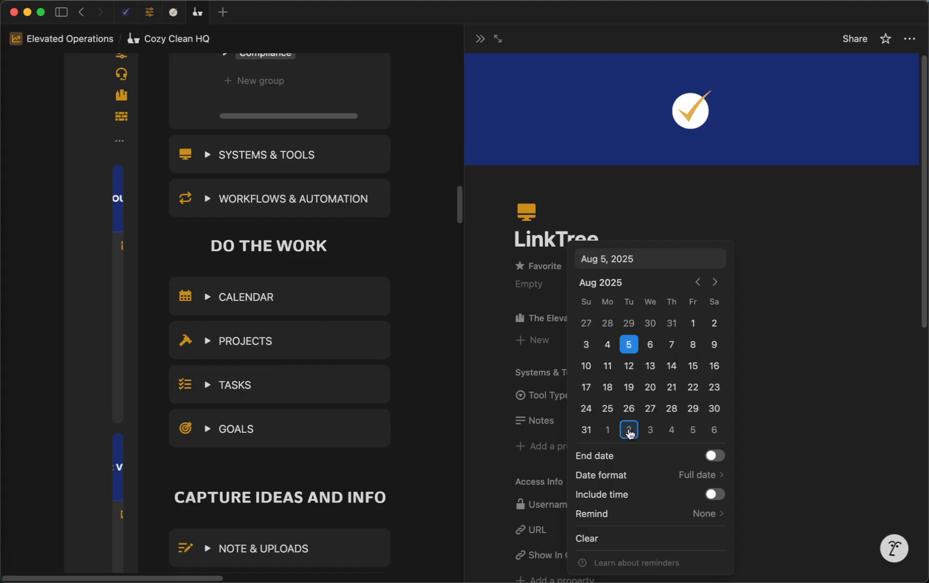
{"action": "left_click", "coordinate": [532, 286]}
{"action": "left_click", "coordinate": [543, 327]}
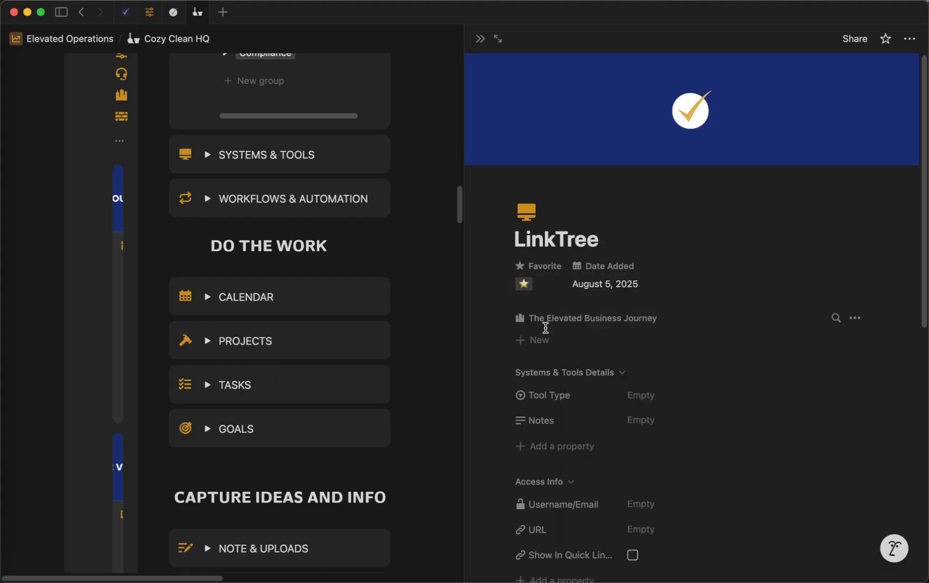
Link Brand Presence, set Tool Type to Social Media, and include LinkTree in Quick Links.
{"action": "left_click", "coordinate": [633, 338]}
{"action": "left_click", "coordinate": [622, 392]}
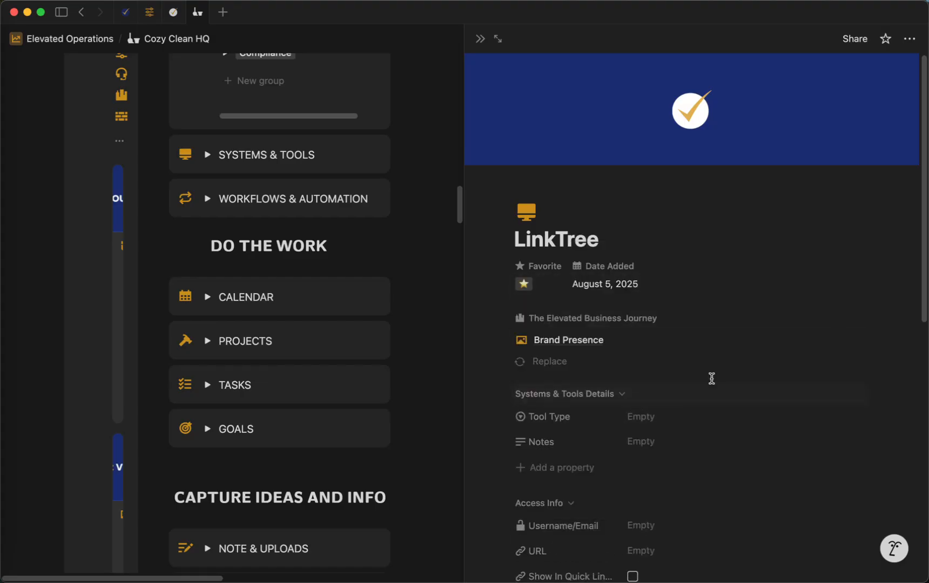
{"action": "left_click", "coordinate": [655, 418]}
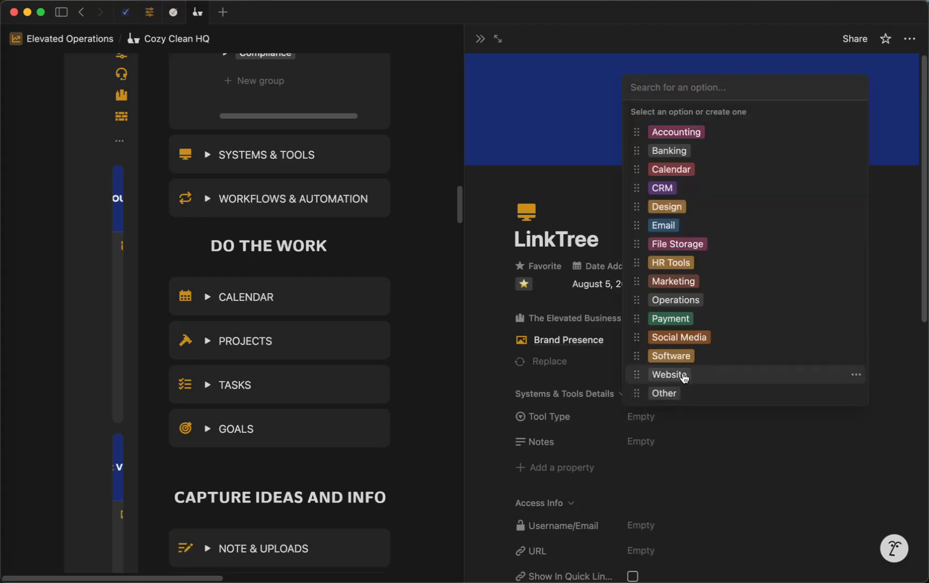
{"action": "left_click", "coordinate": [684, 378]}
{"action": "scroll", "coordinate": [677, 458], "scroll_direction": "down", "scroll_amount": 5}
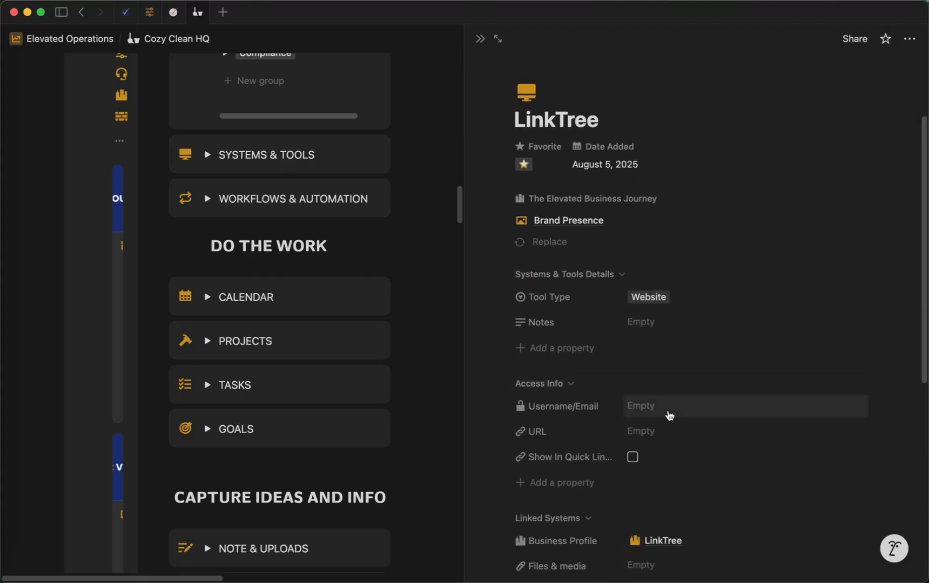
{"action": "scroll", "coordinate": [670, 415], "scroll_direction": "down", "scroll_amount": 3}
{"action": "left_click", "coordinate": [648, 211]}
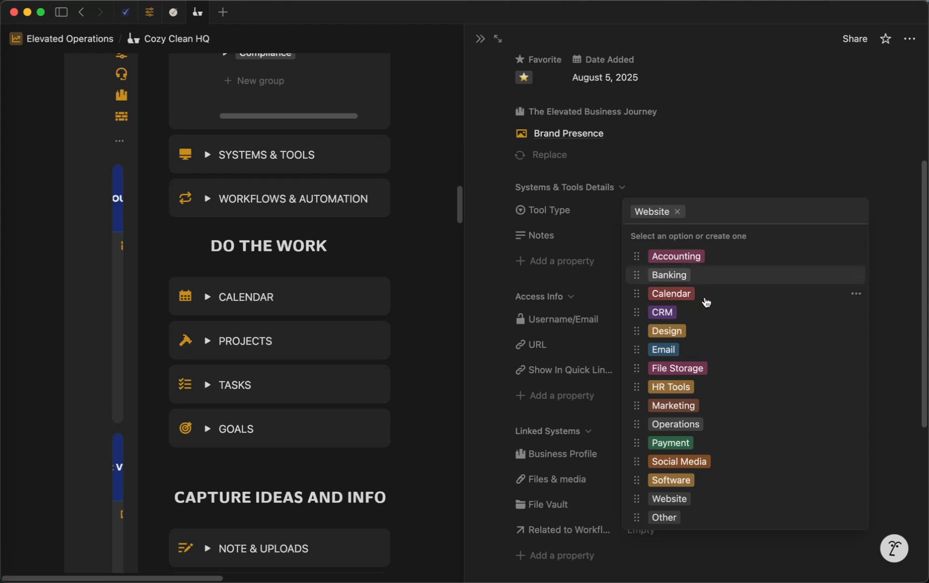
{"action": "left_click", "coordinate": [717, 459]}
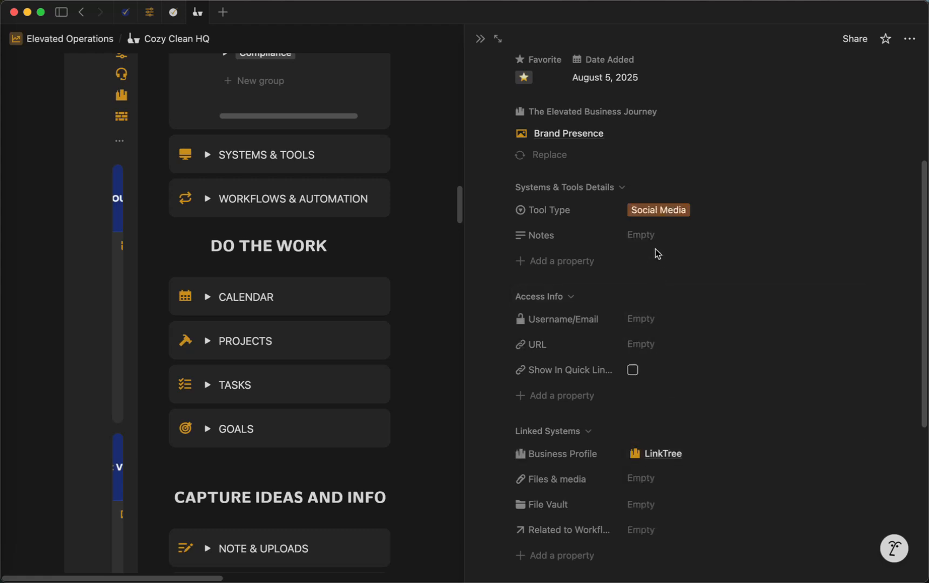
{"action": "left_click", "coordinate": [634, 370]}
{"action": "scroll", "coordinate": [648, 390], "scroll_direction": "down", "scroll_amount": 2}
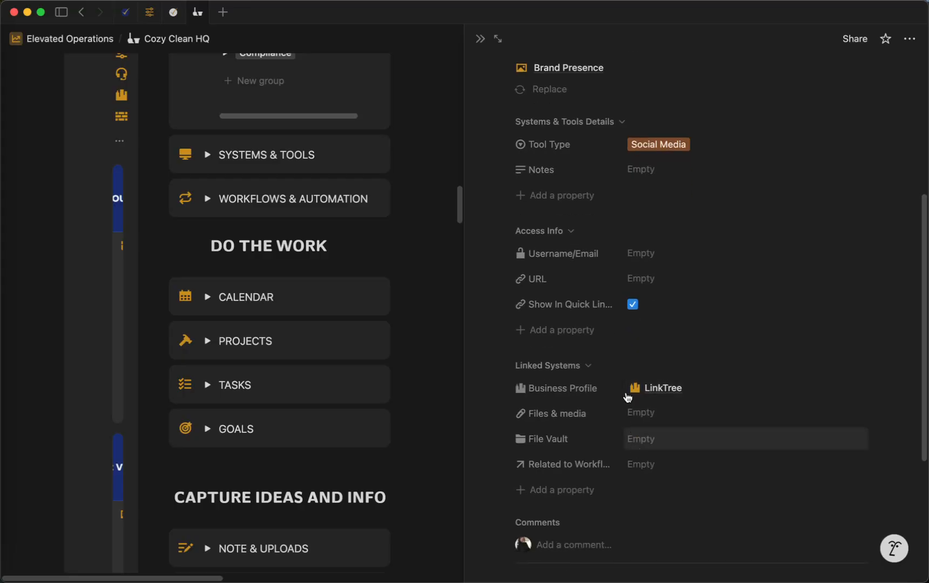
{"action": "left_click", "coordinate": [480, 39]}
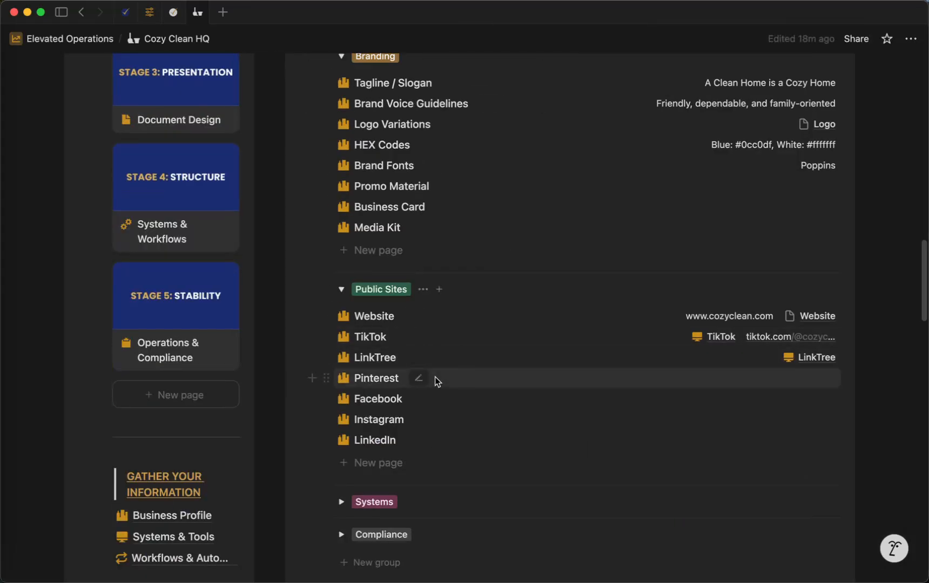
Paste the linkedin.com address as LinkTree's URL.
{"action": "left_click", "coordinate": [415, 358]}
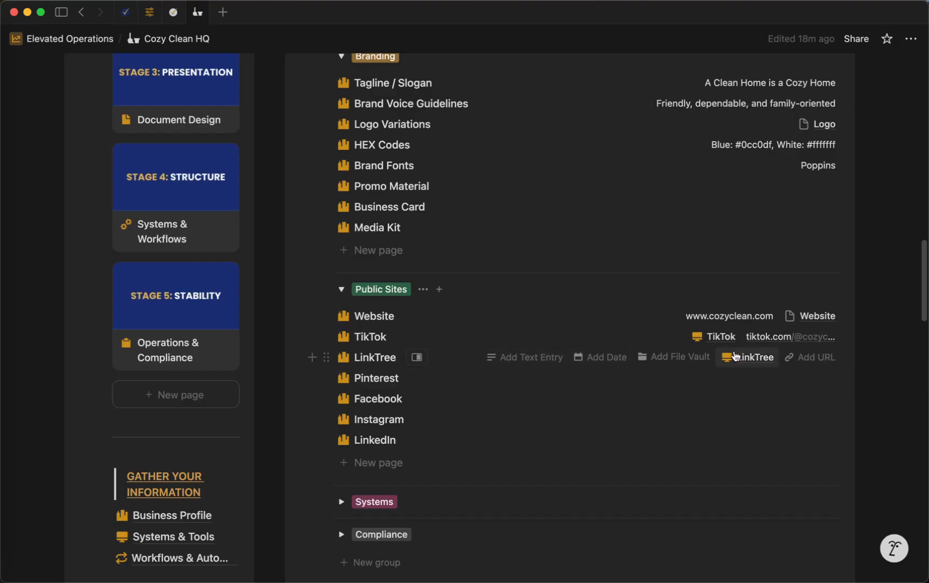
{"action": "left_click", "coordinate": [828, 355]}
{"action": "key", "text": "super+v"}
{"action": "left_click", "coordinate": [890, 429]}
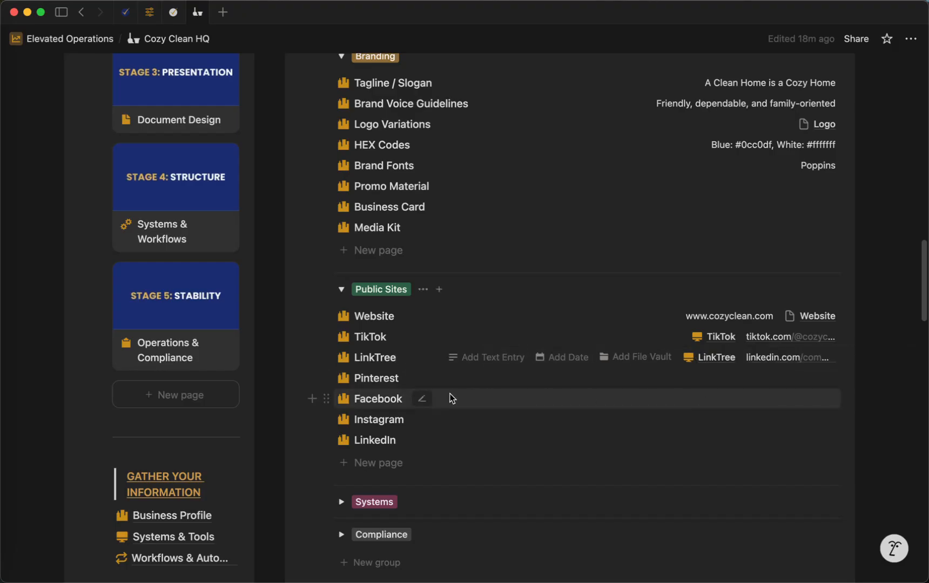
{"action": "key", "text": "super+Tab"}
{"action": "key", "text": "super+Tab"}
Move the Pinterest entry to the trash from its page's actions menu.
{"action": "left_click", "coordinate": [357, 378]}
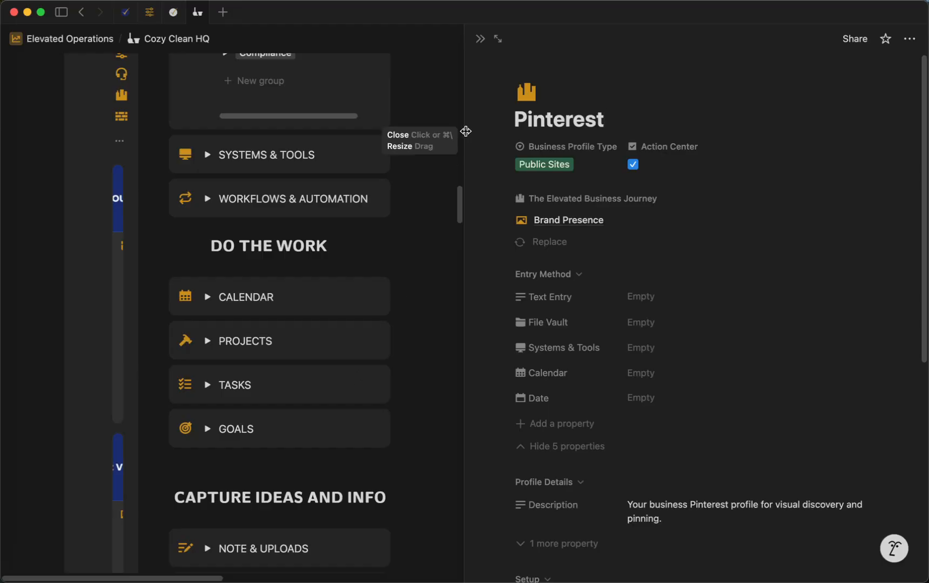
{"action": "left_click", "coordinate": [480, 38]}
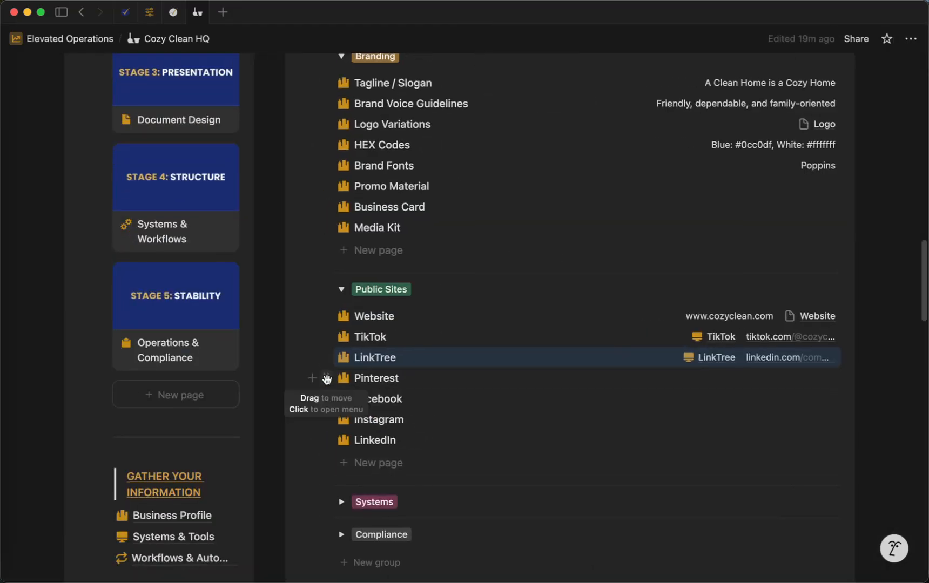
{"action": "left_click", "coordinate": [326, 379]}
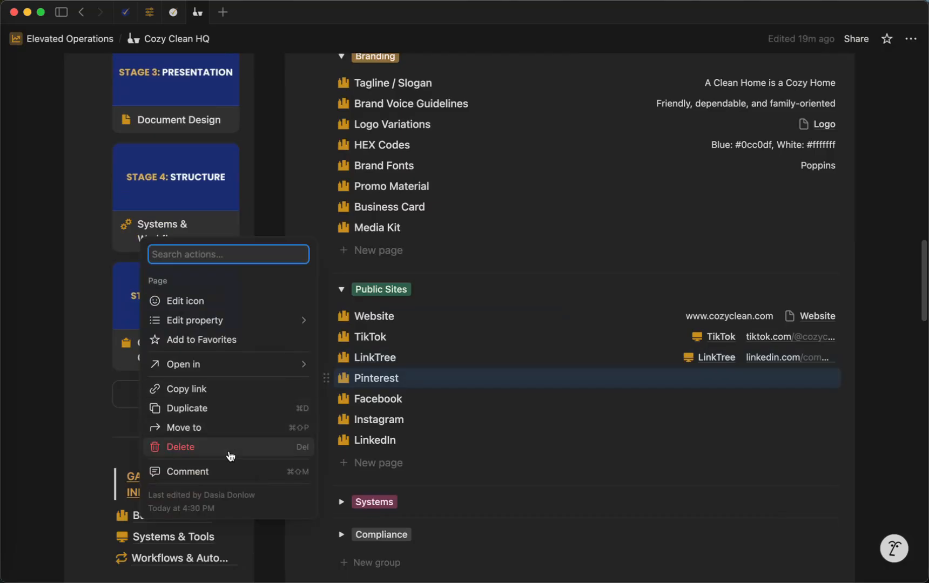
{"action": "left_click", "coordinate": [382, 381]}
{"action": "left_click", "coordinate": [380, 378]}
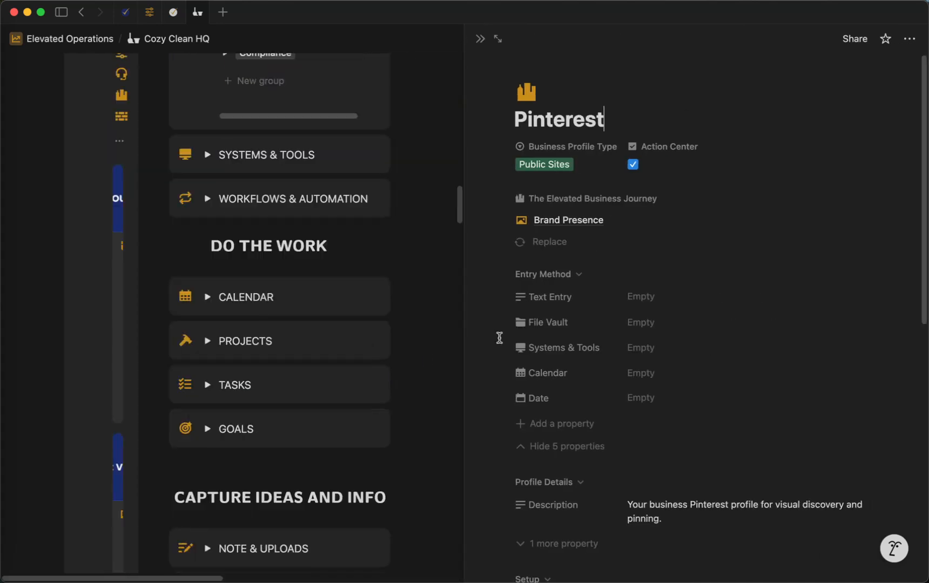
{"action": "left_click", "coordinate": [909, 39]}
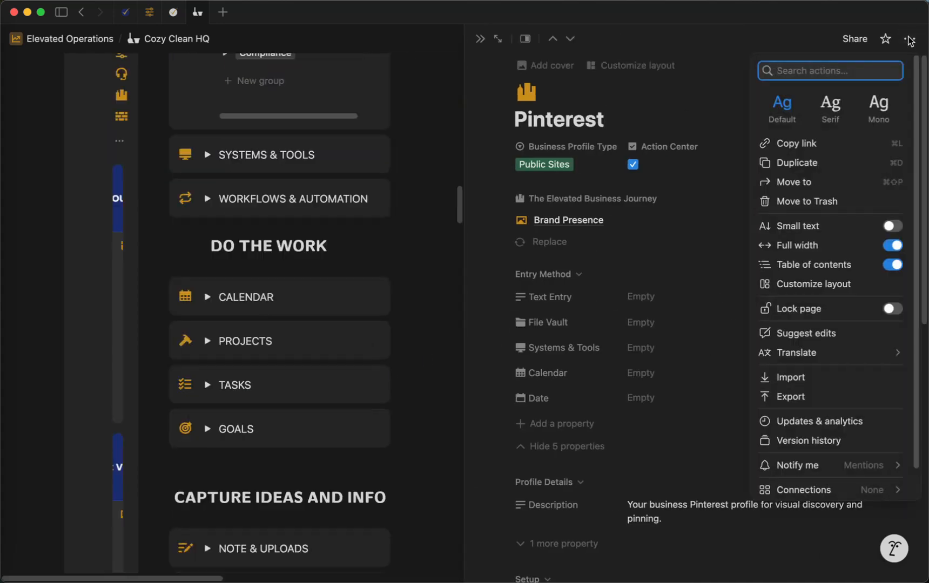
{"action": "left_click", "coordinate": [829, 202]}
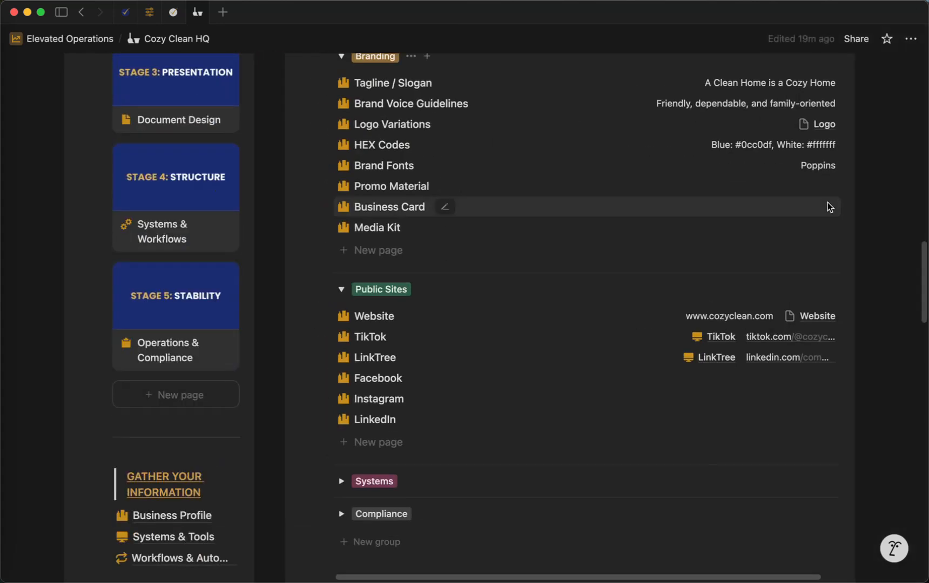
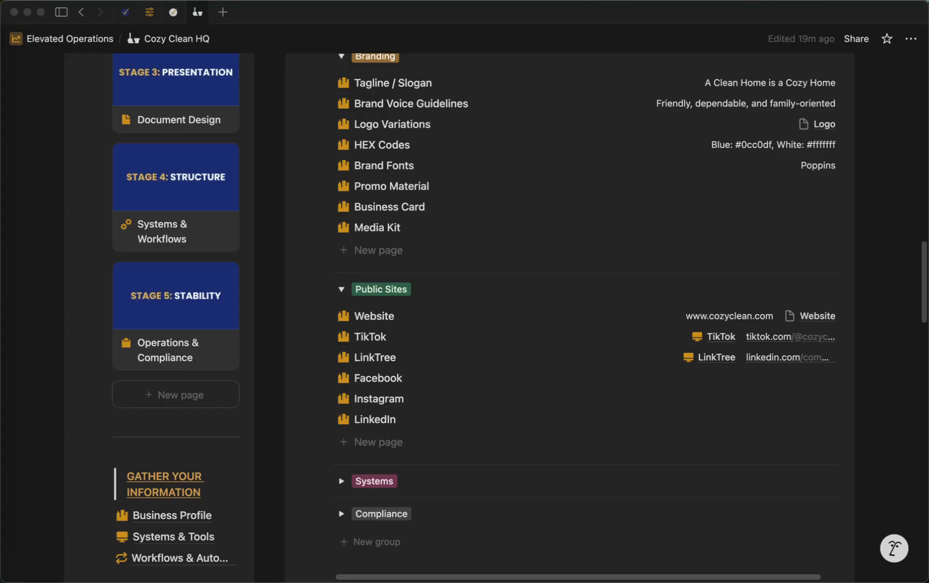
Open the Facebook row from the Public Sites group in side peek.
{"action": "left_click", "coordinate": [372, 378]}
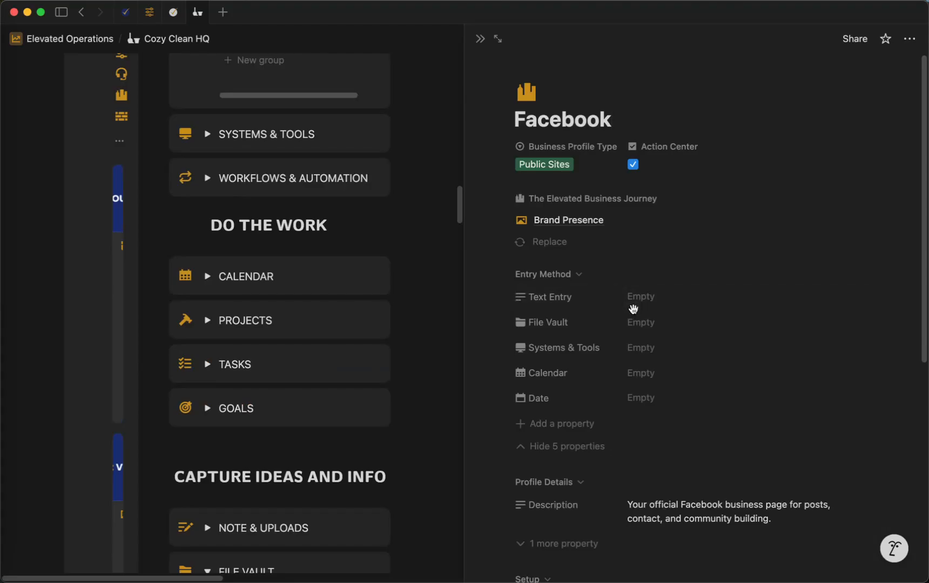
Create and link a new Facebook page in Systems & Tools, then open it.
{"action": "left_click", "coordinate": [654, 302]}
{"action": "left_click", "coordinate": [663, 348]}
{"action": "type", "text": "Face"}
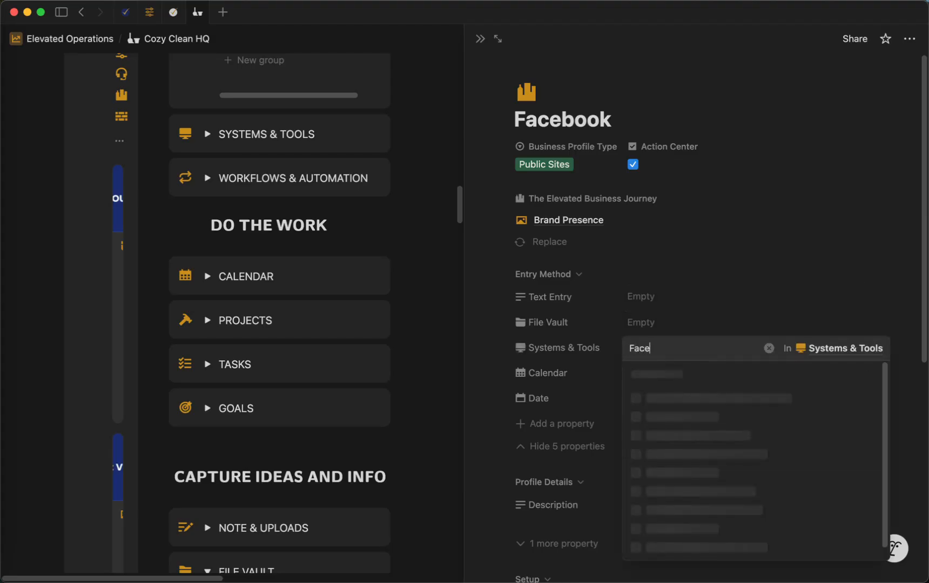
{"action": "type", "text": "book"}
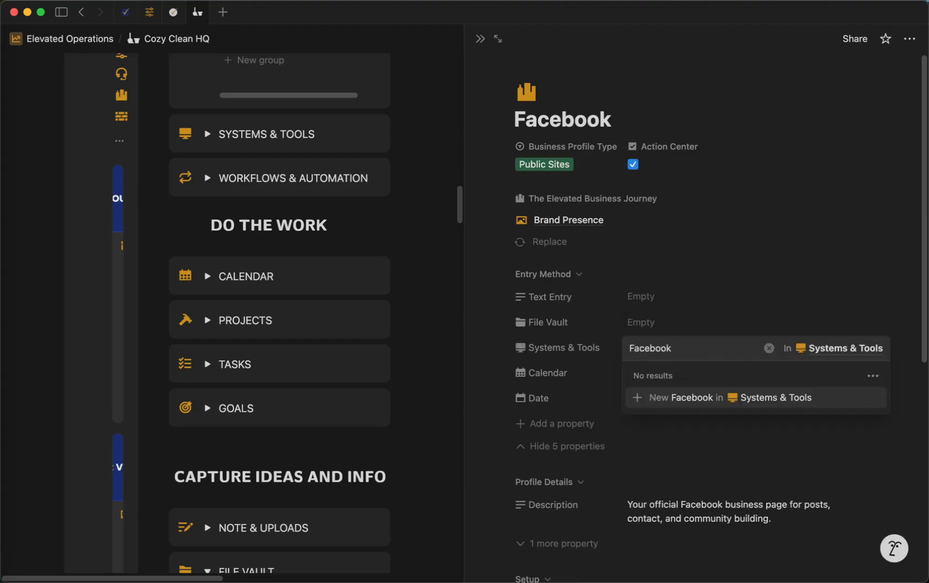
{"action": "left_click", "coordinate": [643, 399]}
{"action": "left_click", "coordinate": [675, 400]}
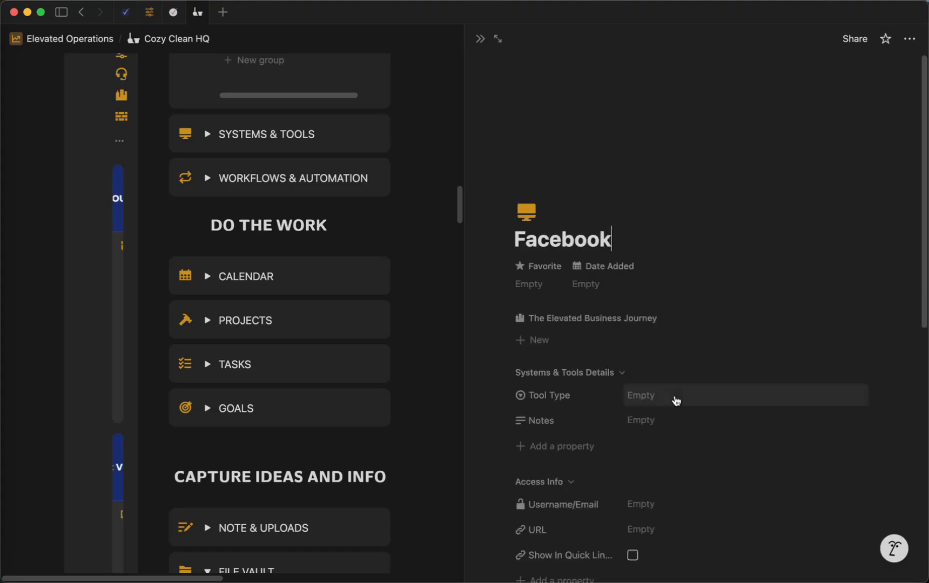
Star the Facebook tool, date it August 5, 2025, link Brand Presence, type Social Media.
{"action": "left_click", "coordinate": [535, 284]}
{"action": "left_click", "coordinate": [545, 328]}
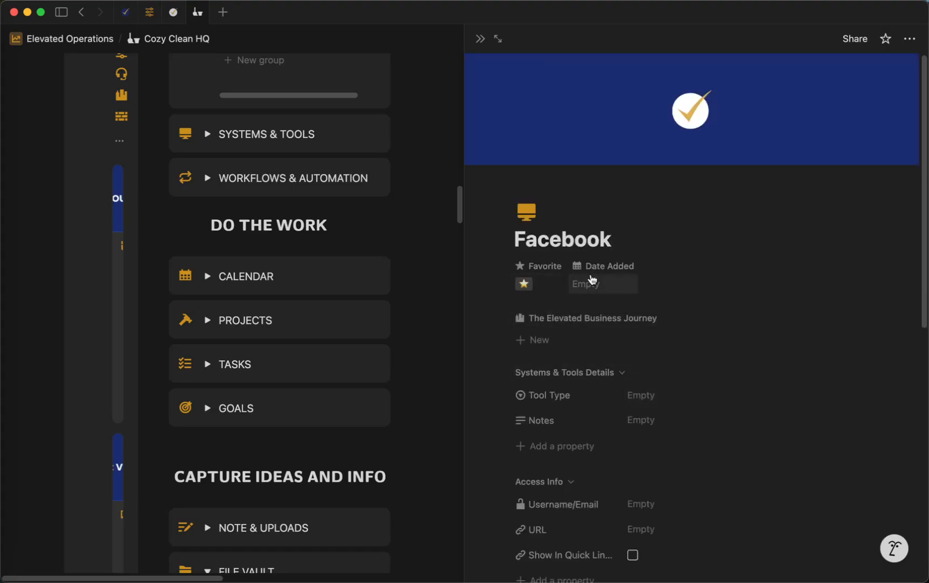
{"action": "left_click", "coordinate": [589, 283]}
{"action": "left_click", "coordinate": [570, 337]}
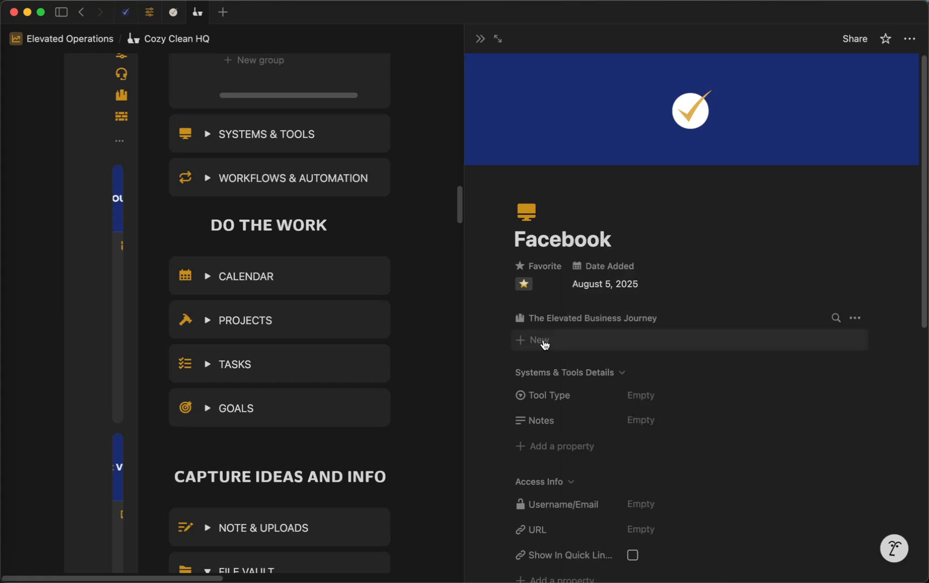
{"action": "left_click", "coordinate": [541, 340]}
{"action": "left_click", "coordinate": [607, 391]}
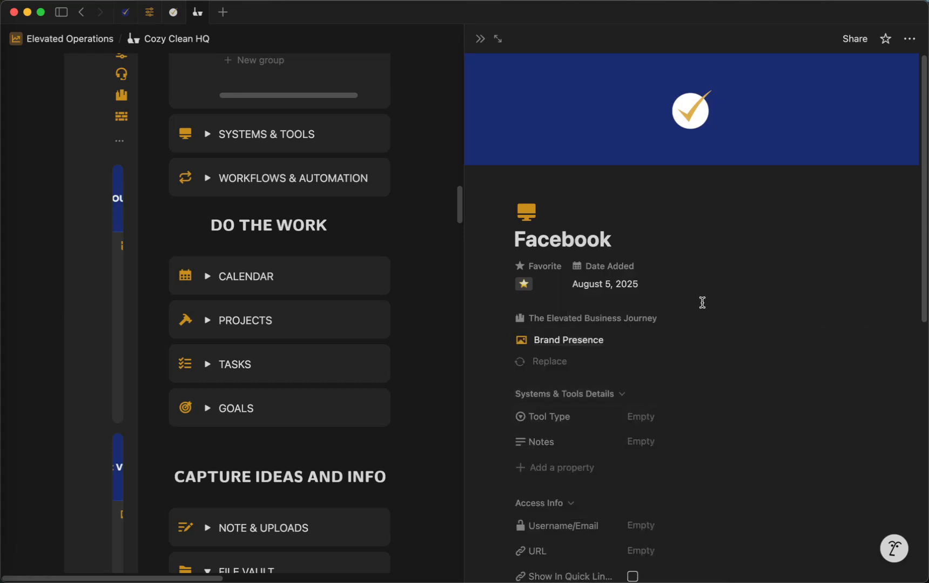
{"action": "left_click", "coordinate": [659, 416]}
{"action": "left_click", "coordinate": [687, 343]}
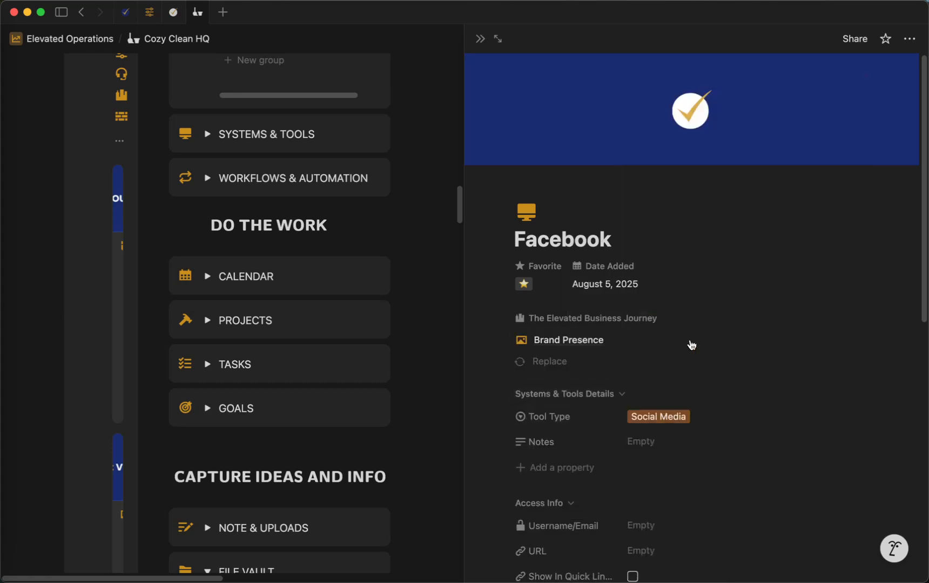
Check Show In Quick Links and set the URL to facebook.com/cozyclean.
{"action": "scroll", "coordinate": [701, 405], "scroll_direction": "down", "scroll_amount": 3}
{"action": "scroll", "coordinate": [670, 437], "scroll_direction": "down", "scroll_amount": 3}
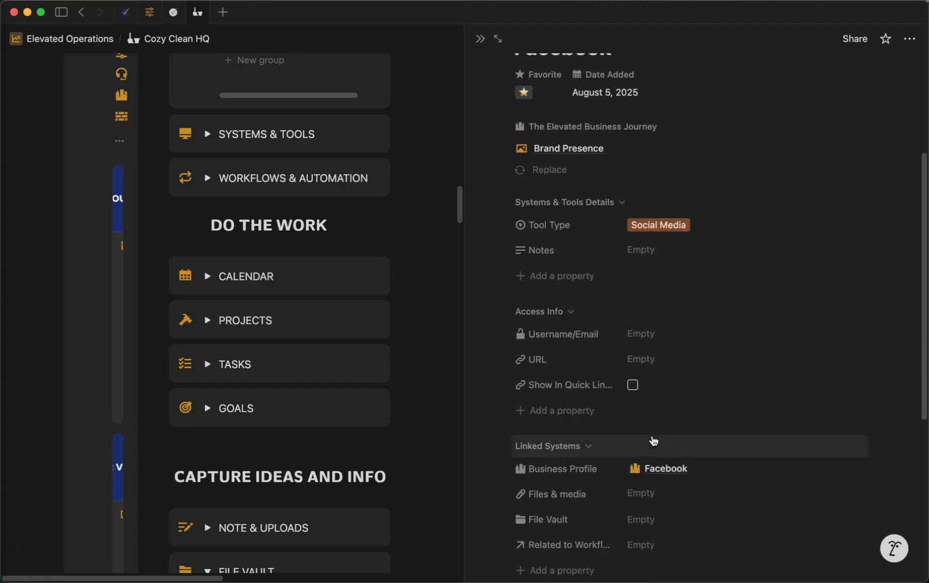
{"action": "left_click", "coordinate": [633, 385]}
{"action": "scroll", "coordinate": [667, 491], "scroll_direction": "down", "scroll_amount": 1}
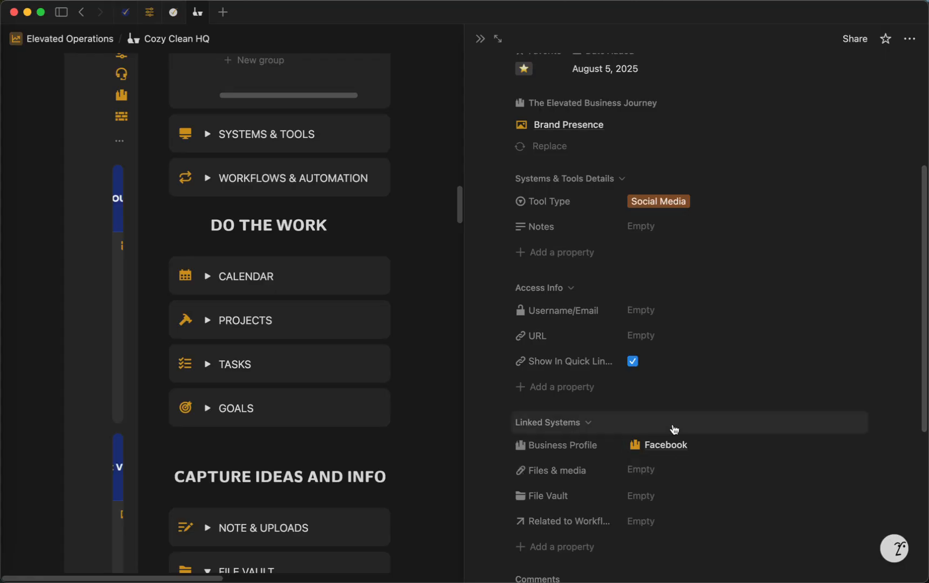
{"action": "left_click", "coordinate": [660, 337]}
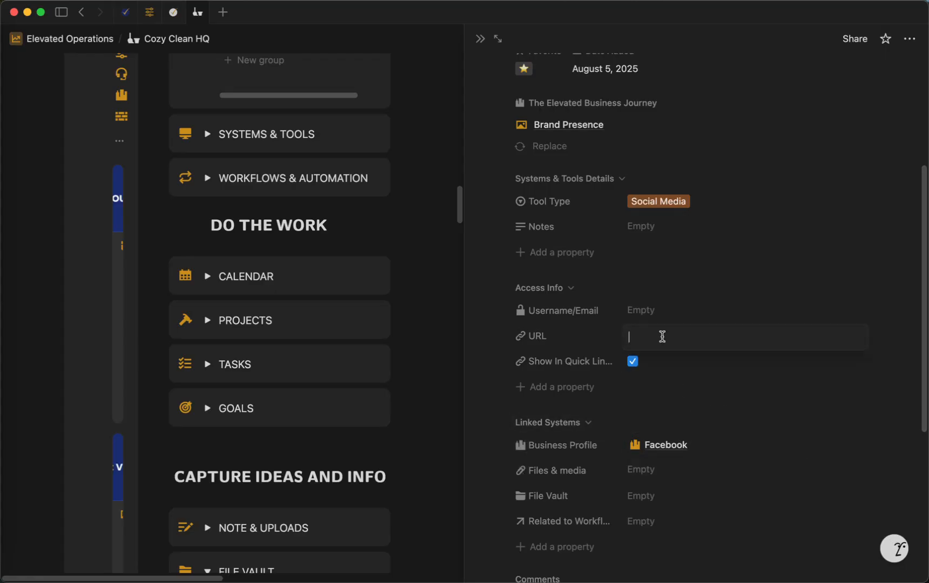
{"action": "type", "text": "facebook.com/cozyclean"}
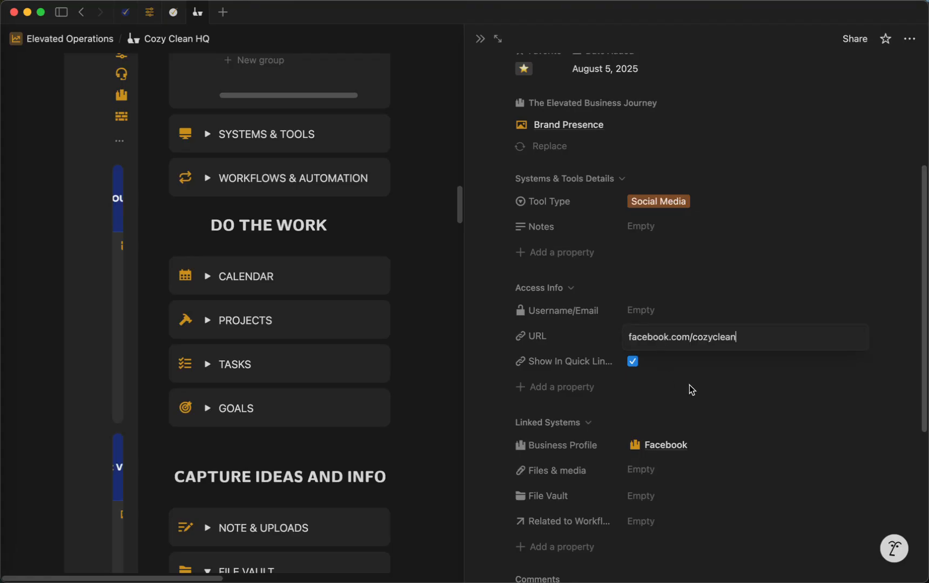
{"action": "left_click", "coordinate": [727, 373]}
{"action": "scroll", "coordinate": [692, 347], "scroll_direction": "up", "scroll_amount": 3}
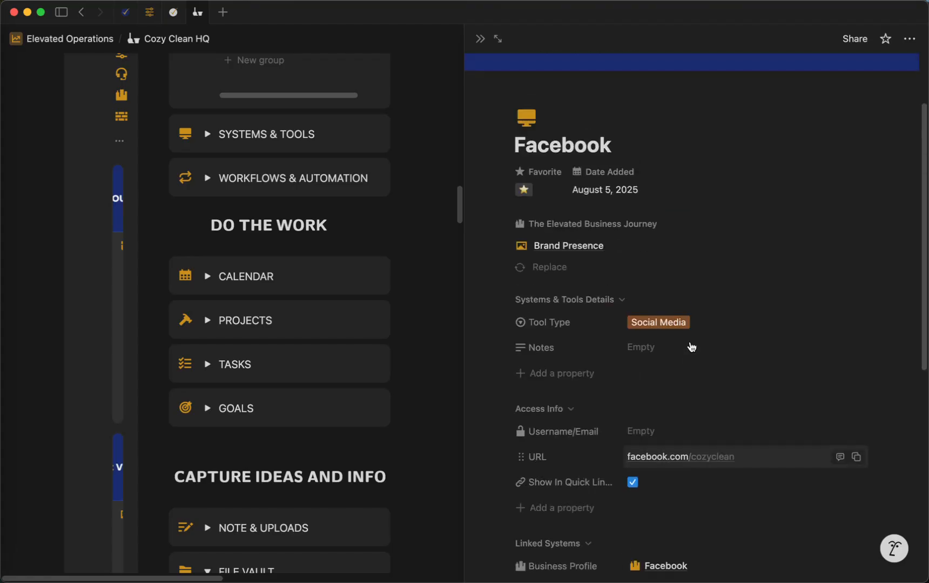
Close the Facebook tool page and paste facebook.com/cozyclean as the Facebook row's URL.
{"action": "left_click", "coordinate": [476, 39]}
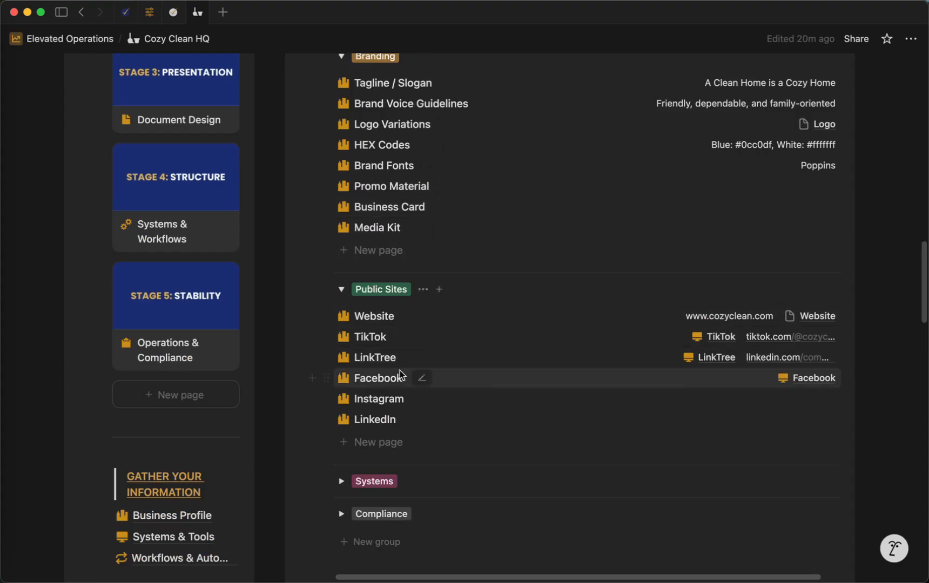
{"action": "left_click", "coordinate": [425, 381]}
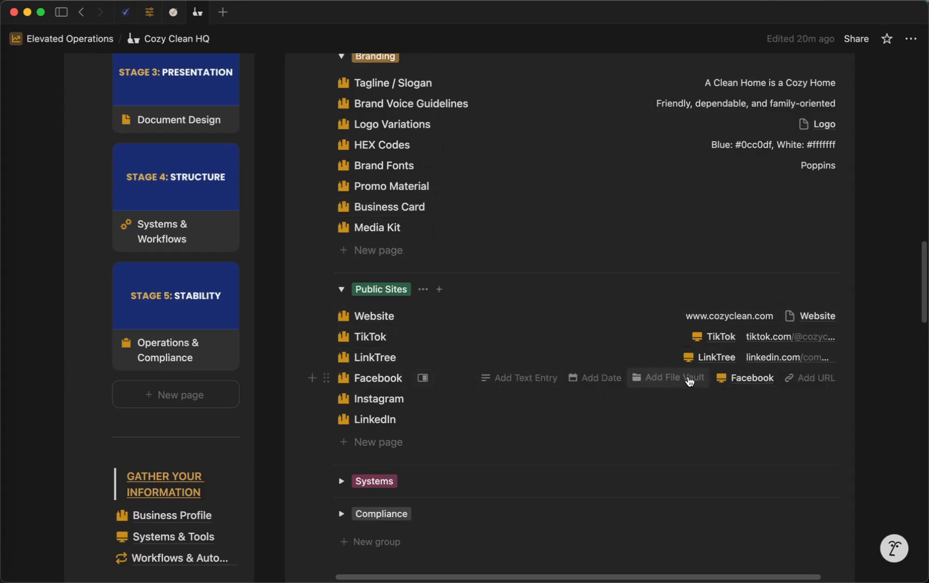
{"action": "left_click", "coordinate": [809, 378]}
{"action": "type", "text": "facebook.com/cozyclean"}
{"action": "left_click", "coordinate": [875, 332]}
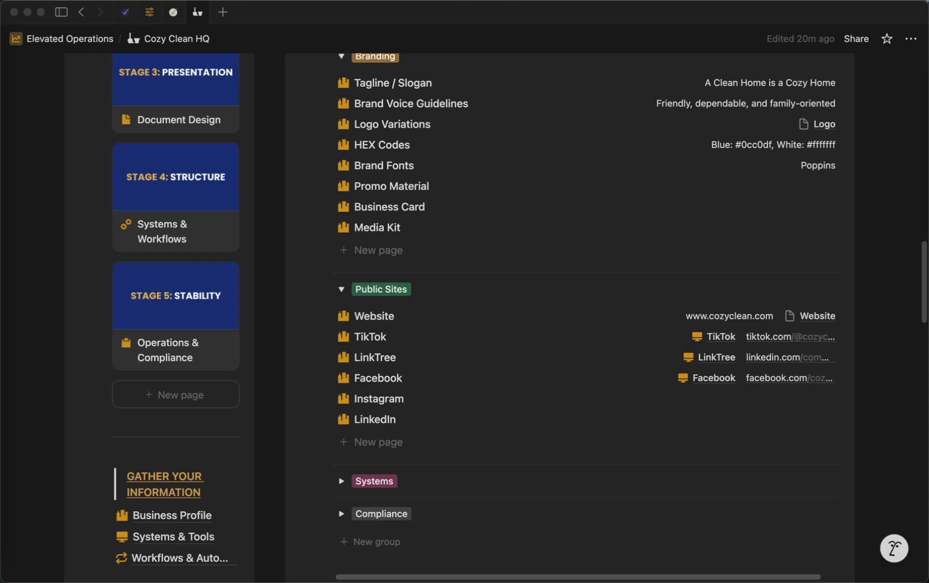
Link a new Instagram Systems & Tools page to the Instagram entry, leaving File Vault unlinked.
{"action": "left_click", "coordinate": [374, 398]}
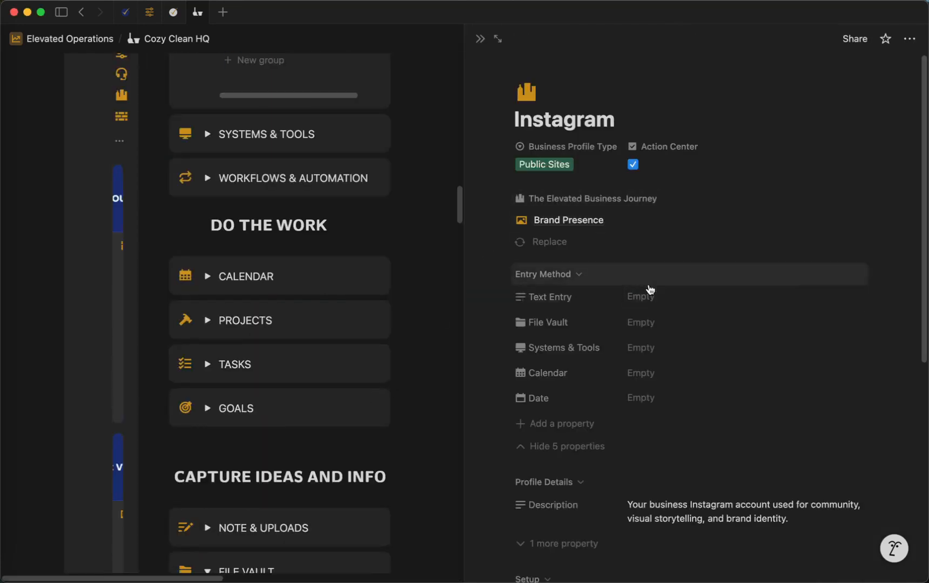
{"action": "left_click", "coordinate": [645, 349]}
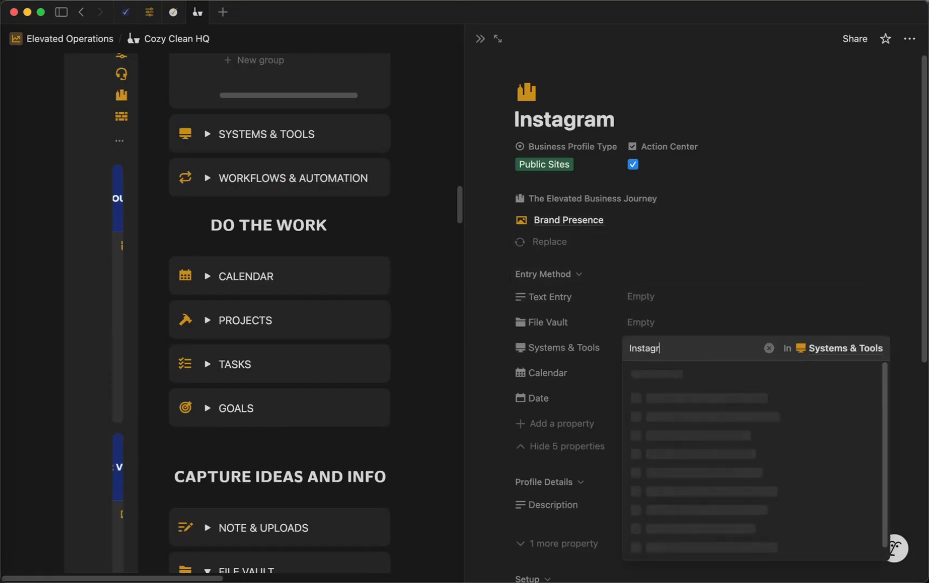
{"action": "left_click", "coordinate": [669, 398]}
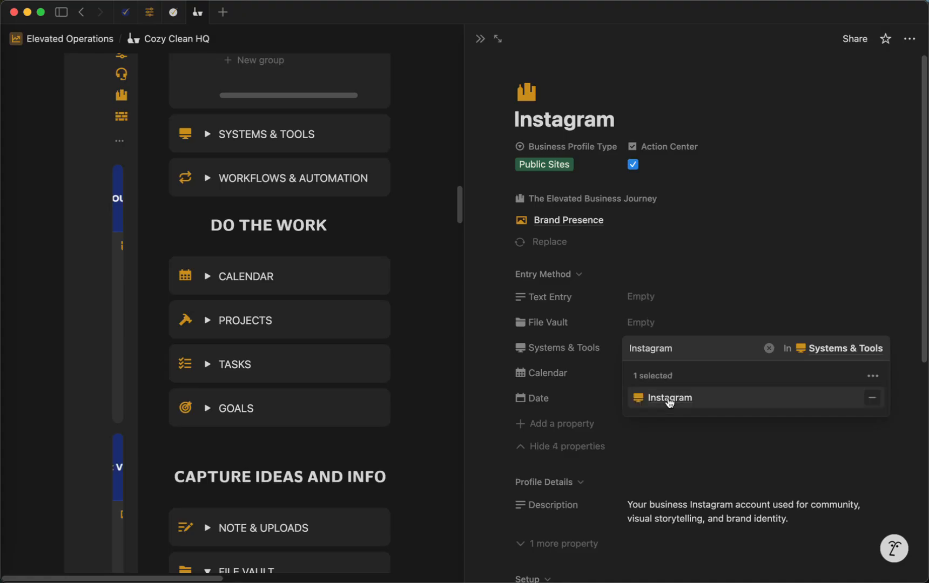
{"action": "left_click", "coordinate": [728, 446]}
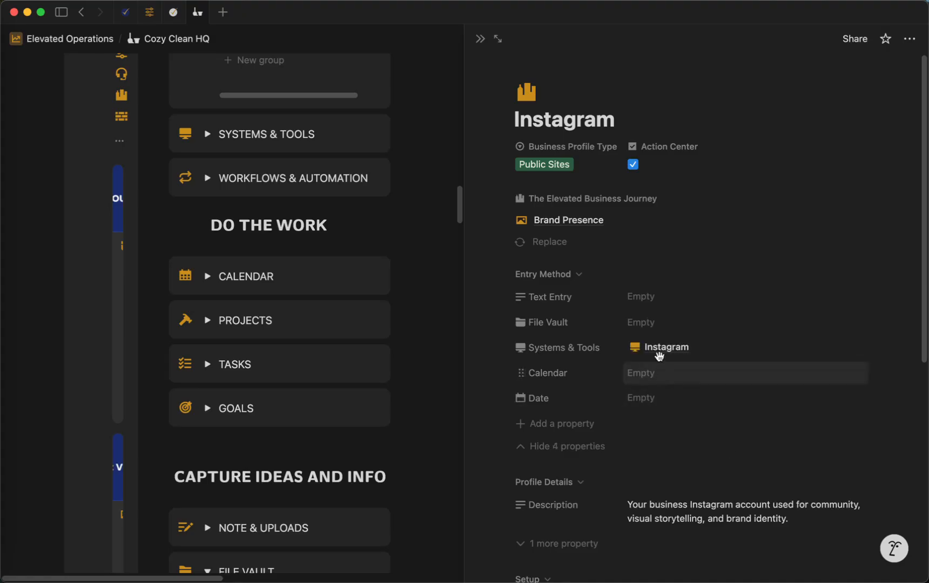
{"action": "left_click", "coordinate": [660, 330]}
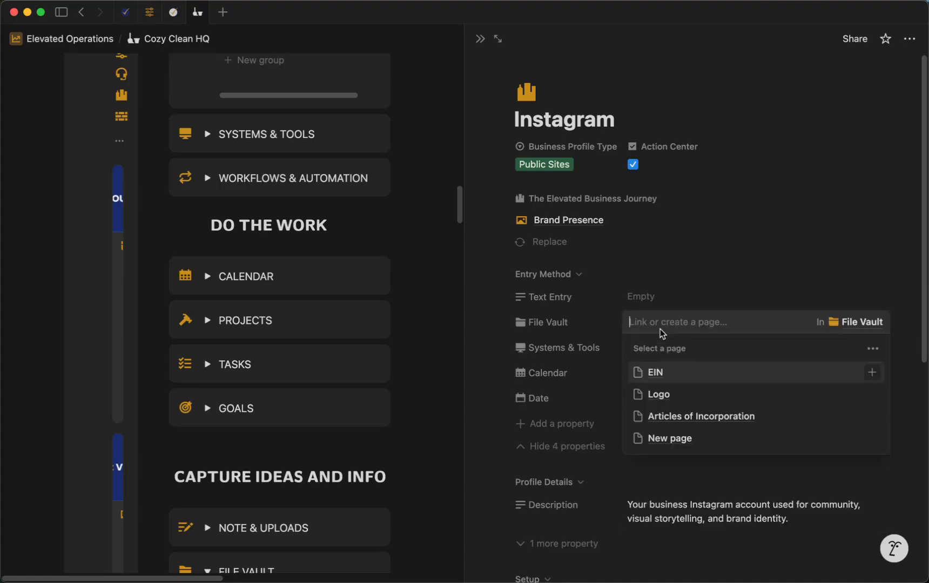
{"action": "left_click", "coordinate": [675, 305]}
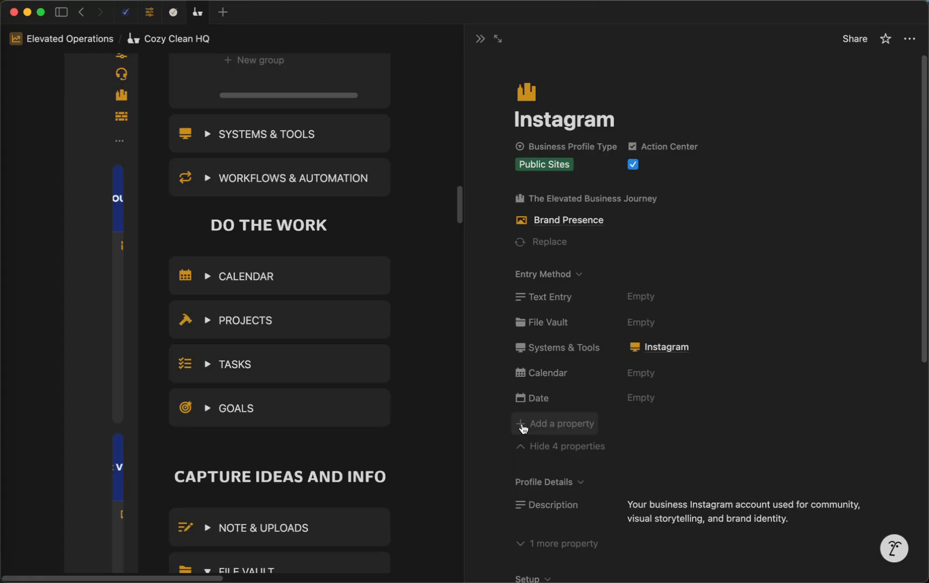
{"action": "left_click", "coordinate": [400, 385]}
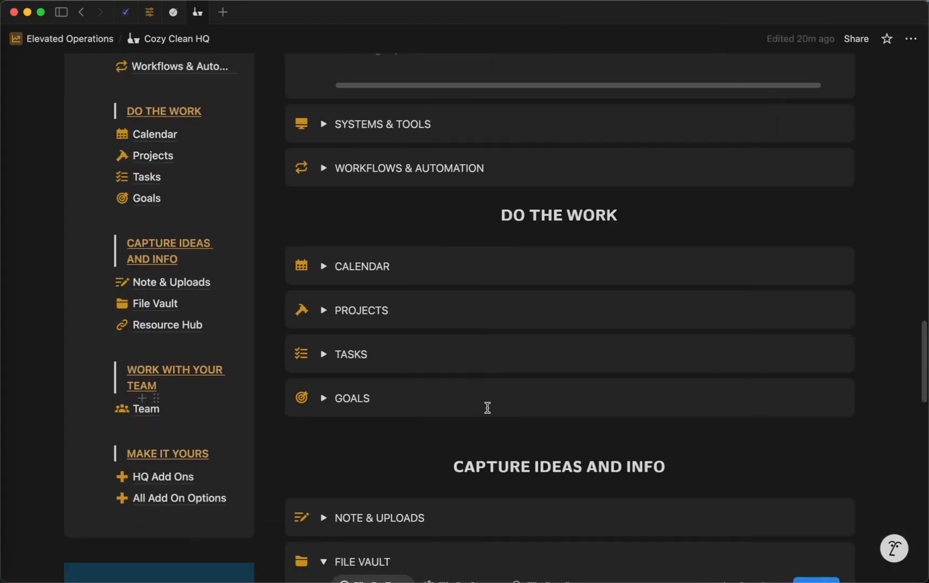
Paste the Instagram link as the Instagram row's URL.
{"action": "scroll", "coordinate": [463, 344], "scroll_direction": "up", "scroll_amount": 6}
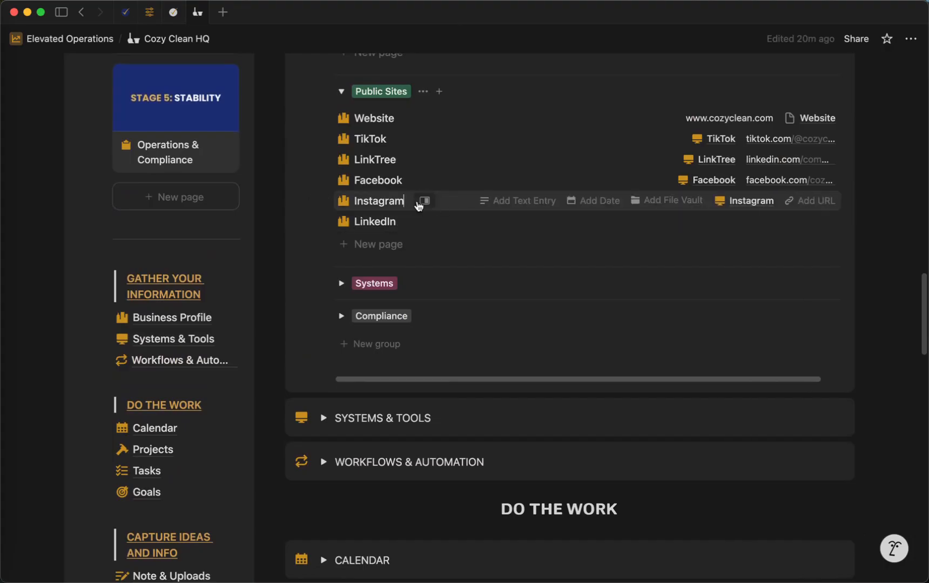
{"action": "left_click", "coordinate": [823, 203]}
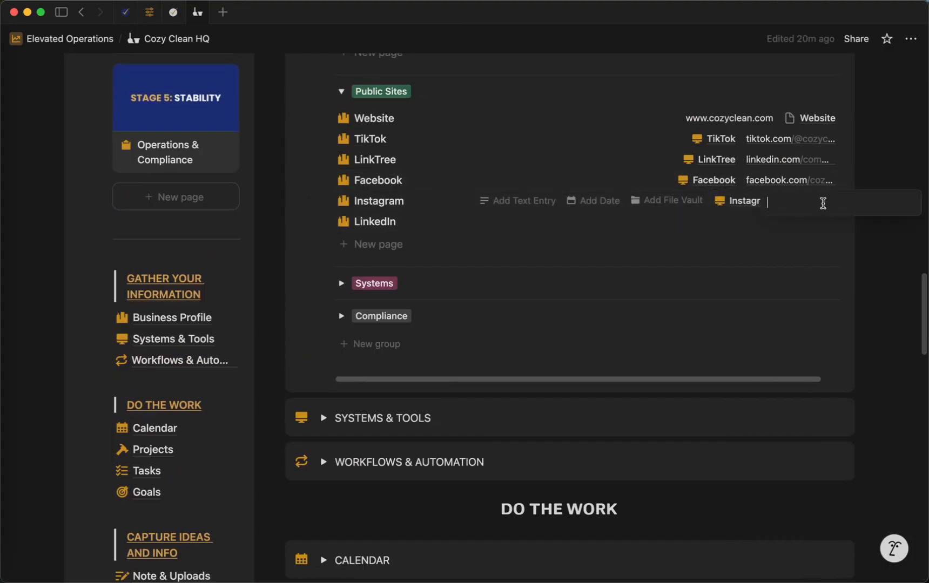
{"action": "type", "text": "instagram.com/cozyclean"}
{"action": "left_click", "coordinate": [866, 253]}
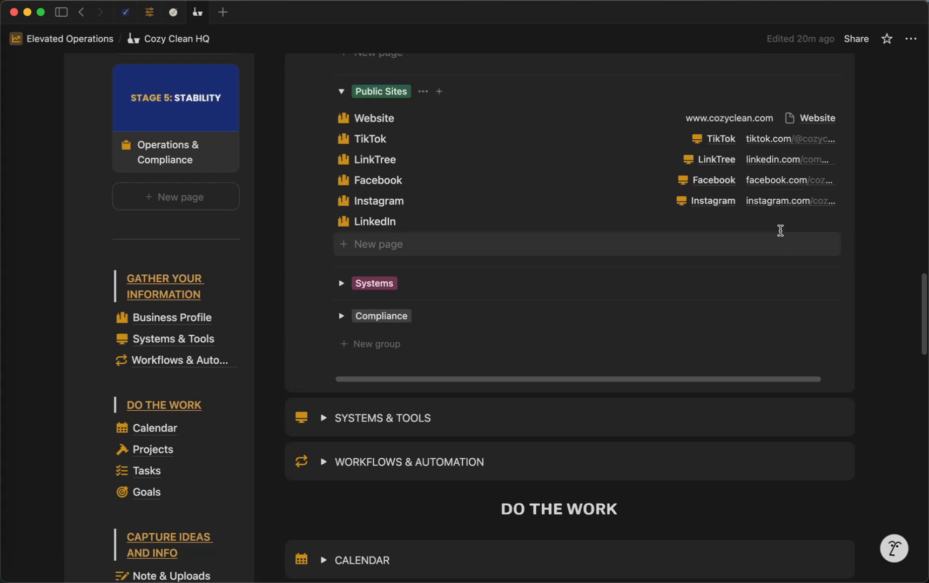
Set the linked Instagram tool's type to Social Media and show it in Quick Links.
{"action": "left_click", "coordinate": [716, 204]}
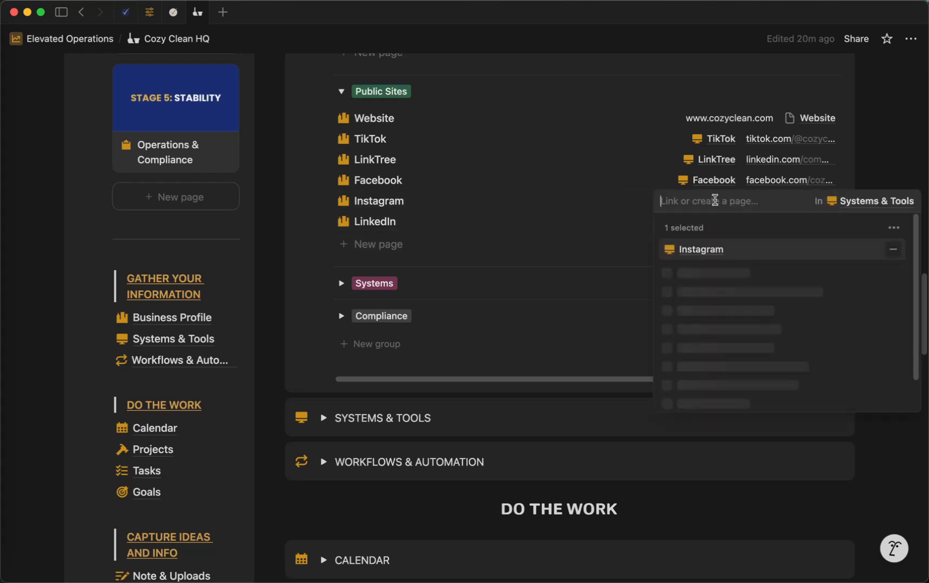
{"action": "left_click", "coordinate": [704, 248]}
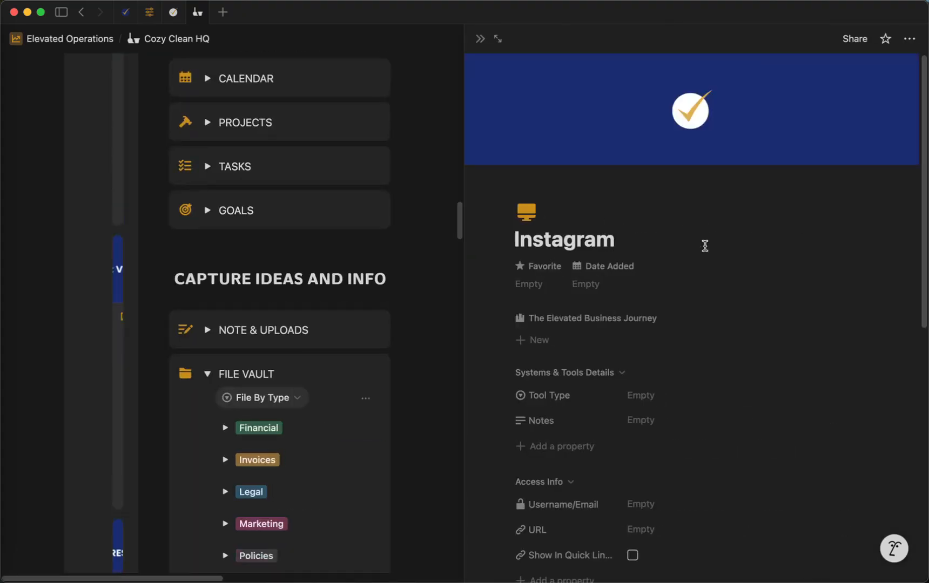
{"action": "left_click", "coordinate": [695, 400]}
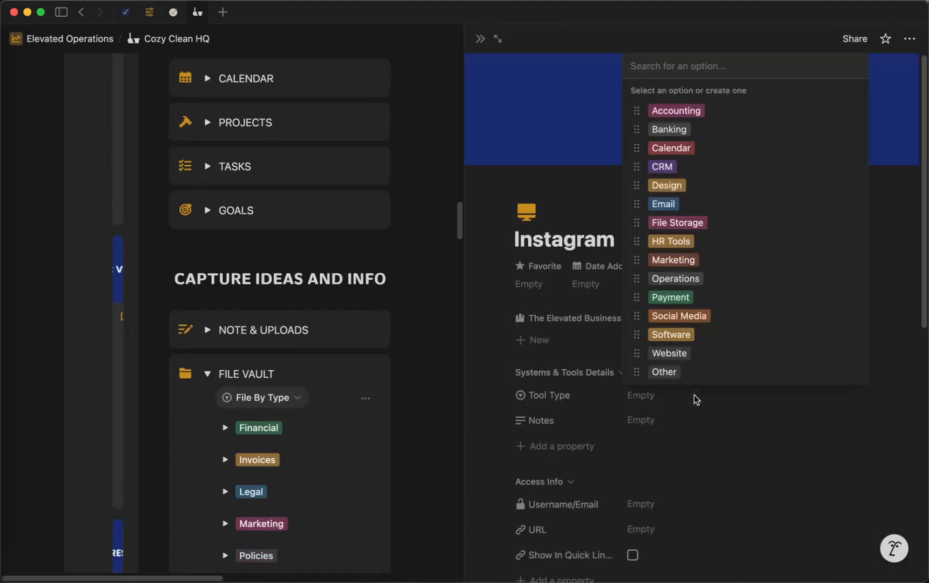
{"action": "left_click", "coordinate": [704, 326]}
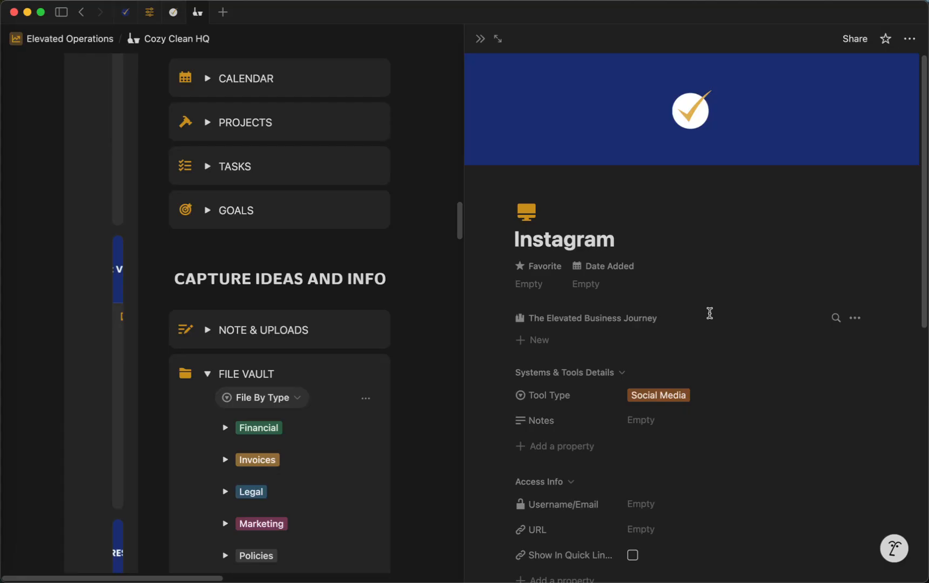
{"action": "scroll", "coordinate": [655, 421], "scroll_direction": "down", "scroll_amount": 4}
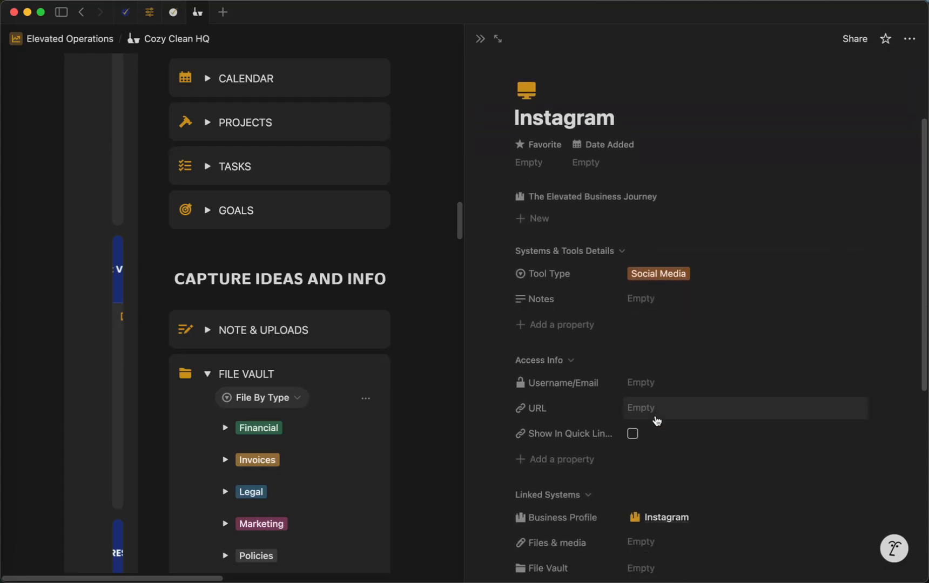
{"action": "scroll", "coordinate": [656, 420], "scroll_direction": "down", "scroll_amount": 1}
{"action": "left_click", "coordinate": [634, 408]}
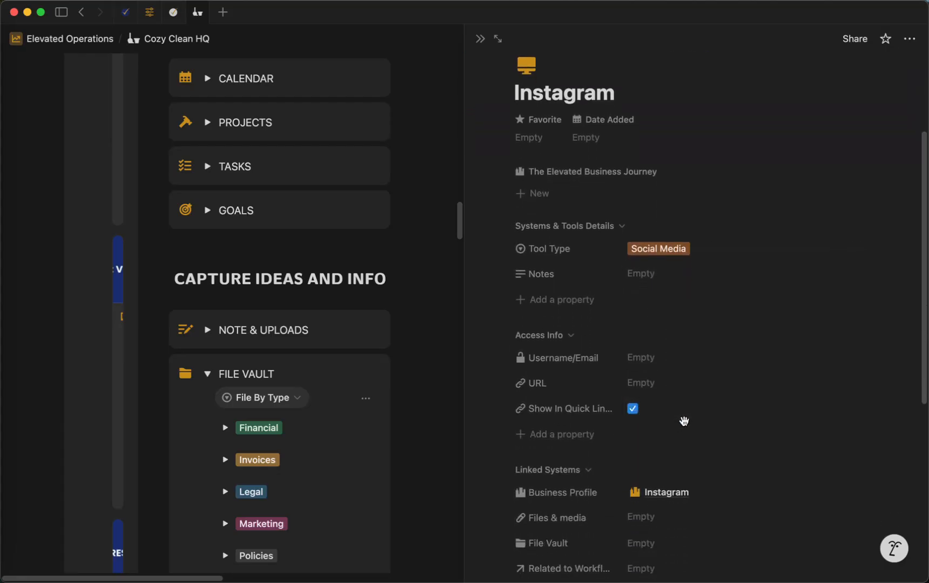
{"action": "scroll", "coordinate": [683, 421], "scroll_direction": "down", "scroll_amount": 1}
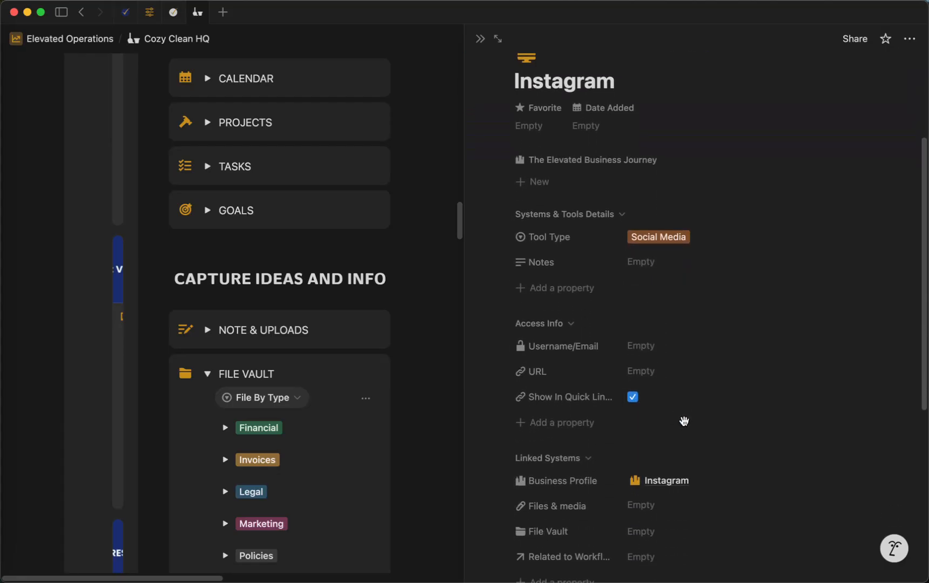
{"action": "left_click", "coordinate": [478, 41]}
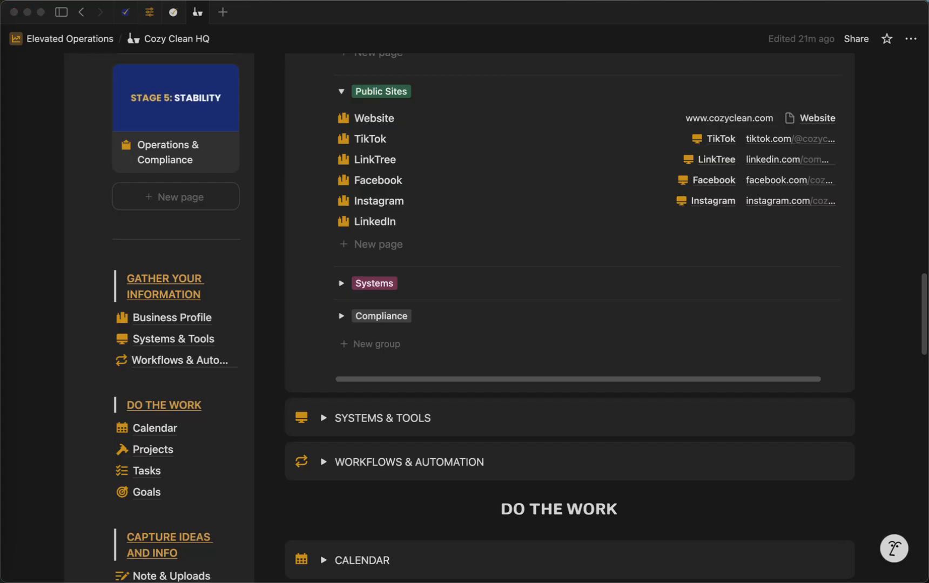
Create and link a new LinkedIn Systems & Tools entry from the LinkedIn row, then open it.
{"action": "left_click", "coordinate": [383, 224]}
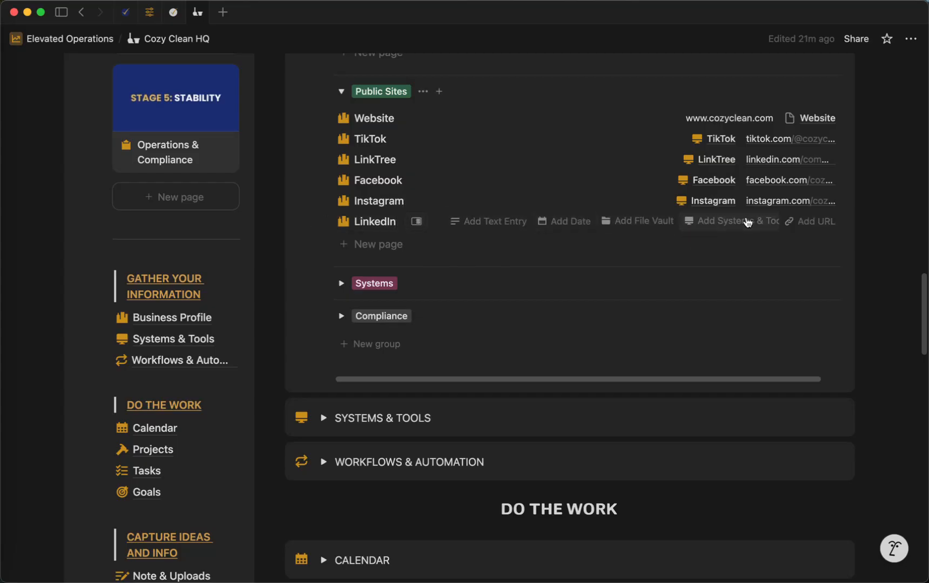
{"action": "left_click", "coordinate": [745, 221]}
{"action": "type", "text": "Lin"}
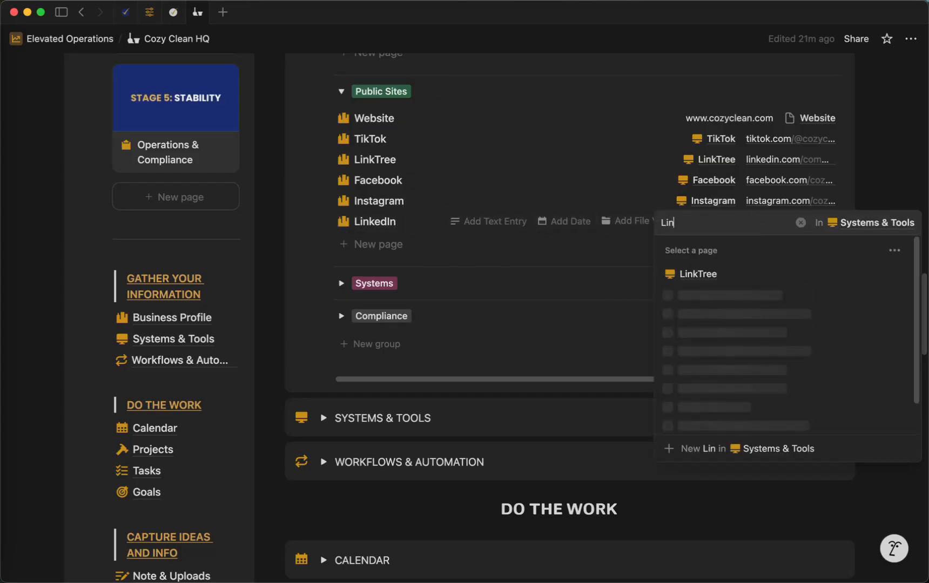
{"action": "type", "text": "kedIn"}
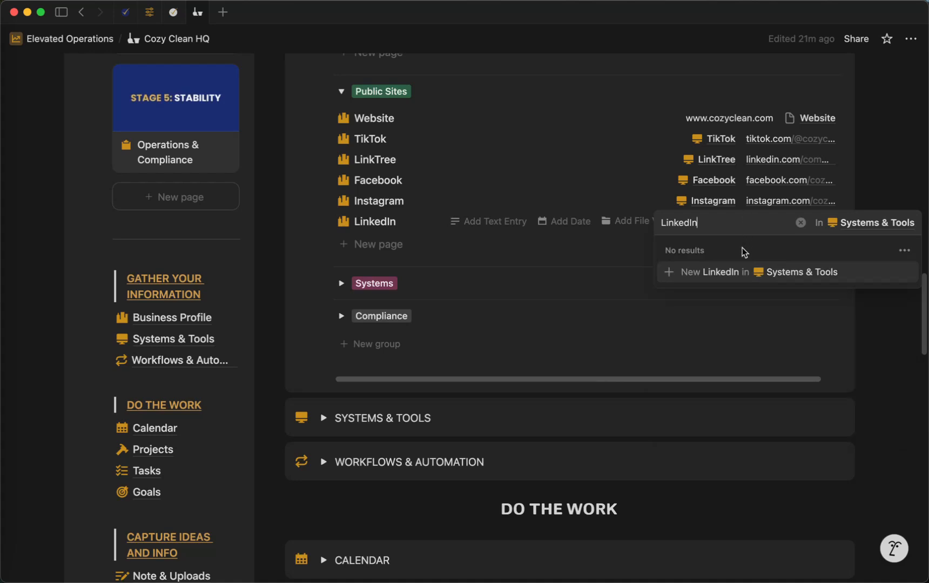
{"action": "left_click", "coordinate": [780, 272]}
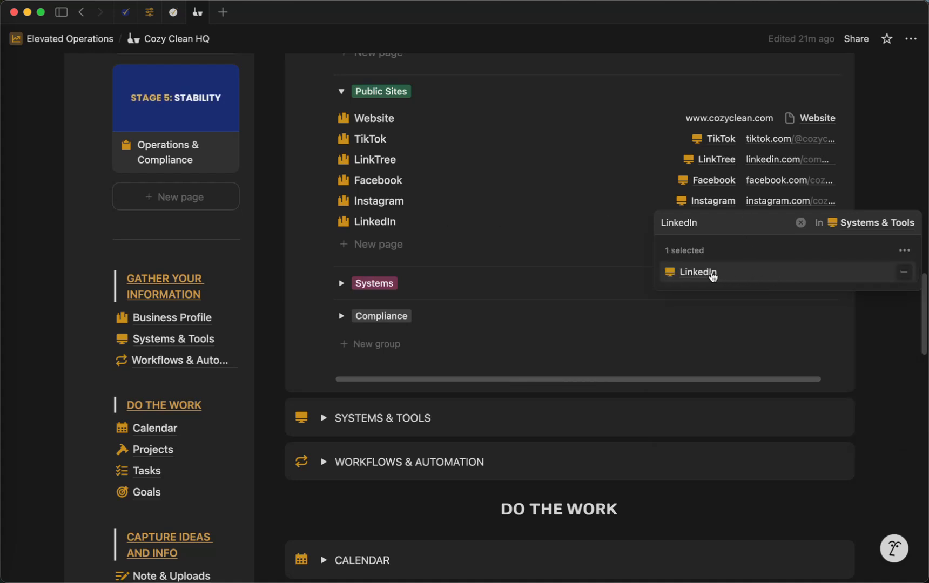
{"action": "left_click", "coordinate": [713, 275]}
Star LinkedIn, date it August 5, 2025, link Brand Presence, and type it Social Media.
{"action": "left_click", "coordinate": [543, 282]}
{"action": "left_click", "coordinate": [545, 330]}
{"action": "left_click", "coordinate": [594, 288]}
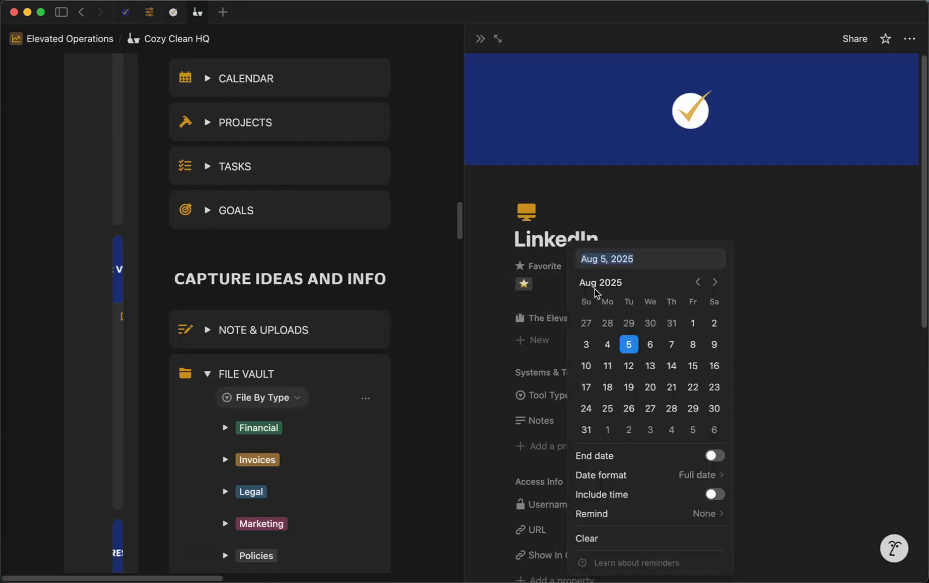
{"action": "left_click", "coordinate": [629, 346]}
{"action": "left_click", "coordinate": [536, 339]}
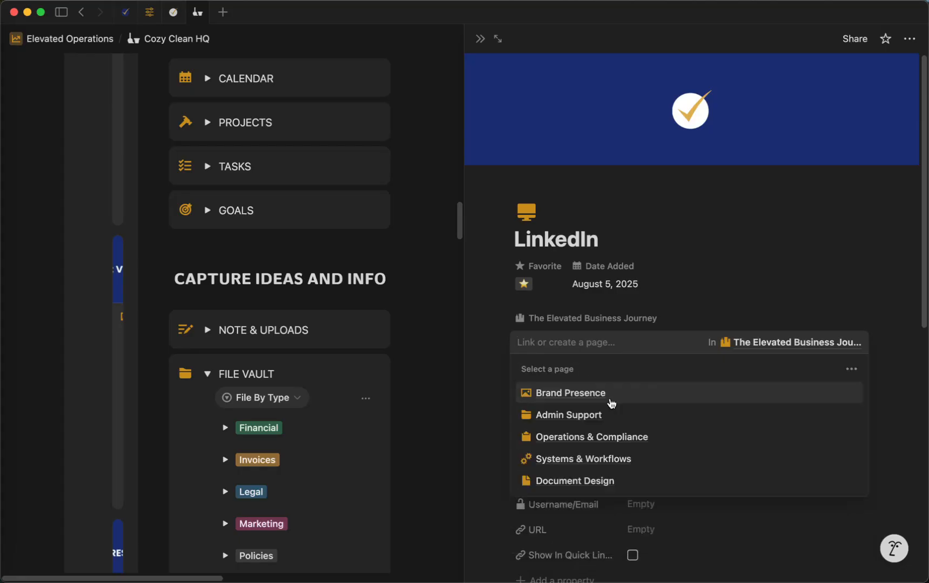
{"action": "left_click", "coordinate": [611, 399]}
{"action": "left_click", "coordinate": [662, 418]}
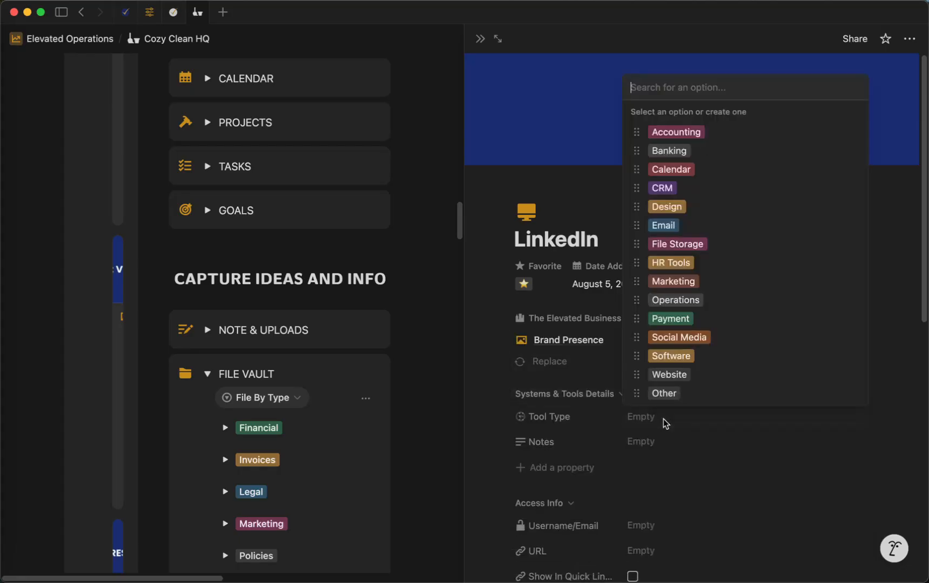
{"action": "left_click", "coordinate": [693, 337]}
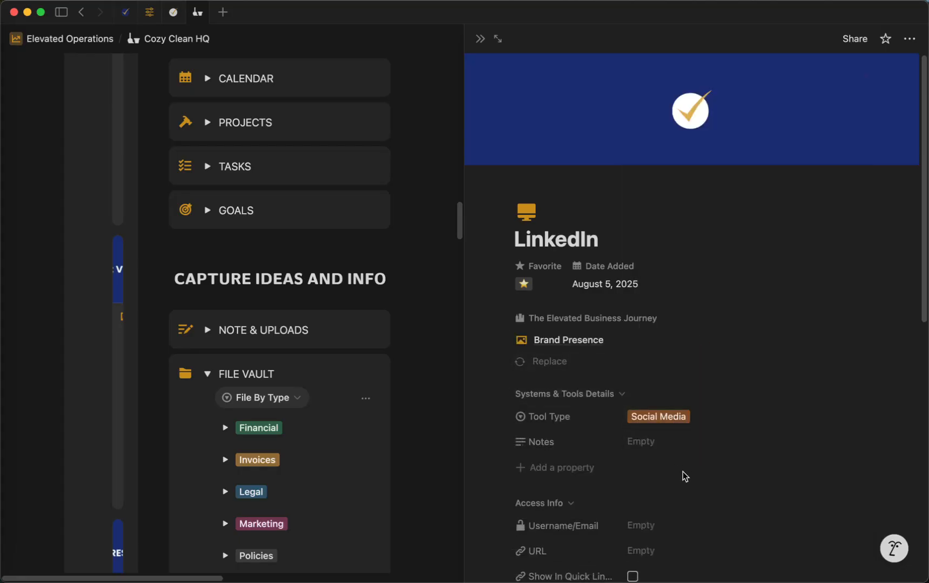
Turn on Show In Quick Links and paste the LinkedIn company page URL.
{"action": "scroll", "coordinate": [684, 476], "scroll_direction": "down", "scroll_amount": 3}
{"action": "left_click", "coordinate": [632, 389]}
{"action": "left_click", "coordinate": [640, 365]}
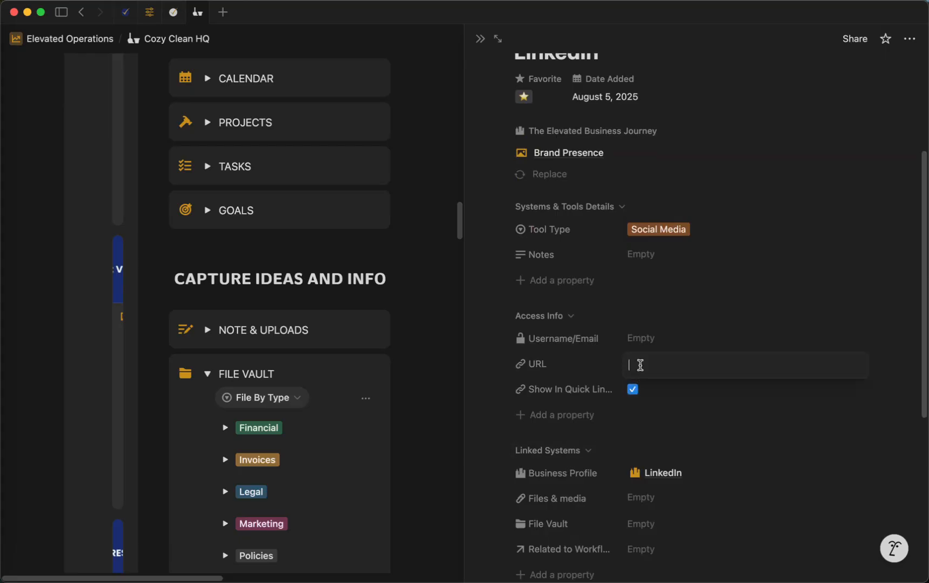
{"action": "type", "text": "linkedin.com/company/cozyclean"}
{"action": "key", "text": "Return"}
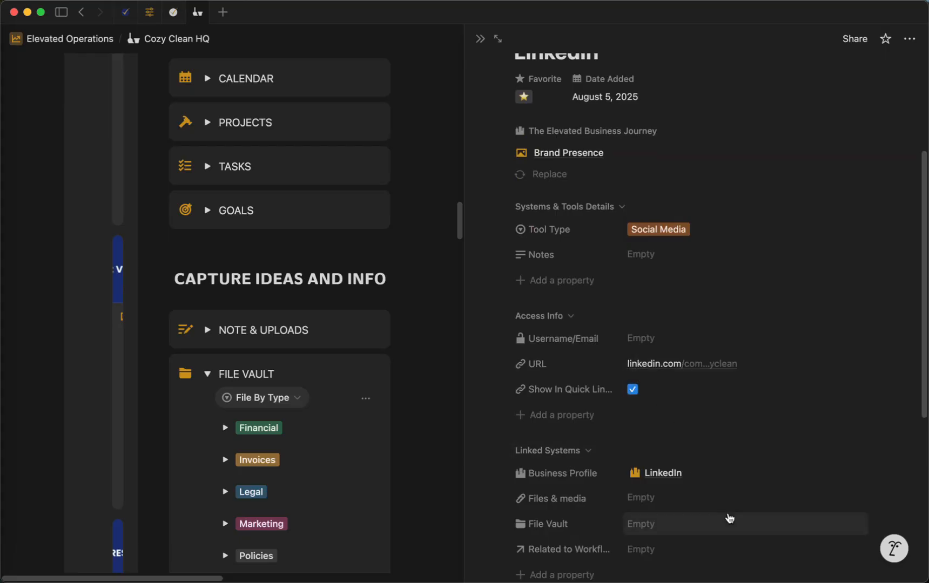
{"action": "left_click", "coordinate": [480, 39]}
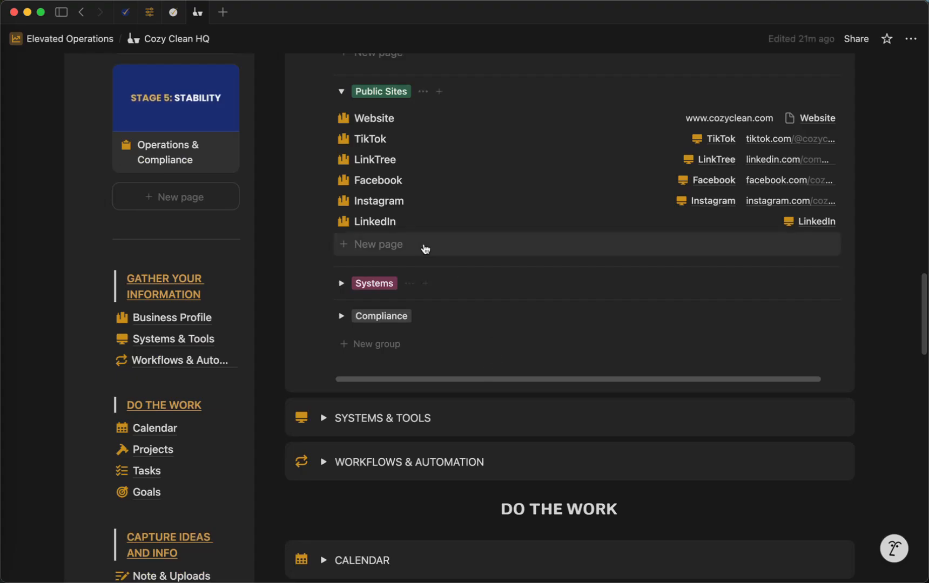
Paste the linkedin.com company page address as the LinkedIn row's URL.
{"action": "left_click", "coordinate": [414, 221]}
{"action": "left_click", "coordinate": [794, 220]}
{"action": "type", "text": "linkedin.com/company/cozyclean"}
{"action": "key", "text": "Return"}
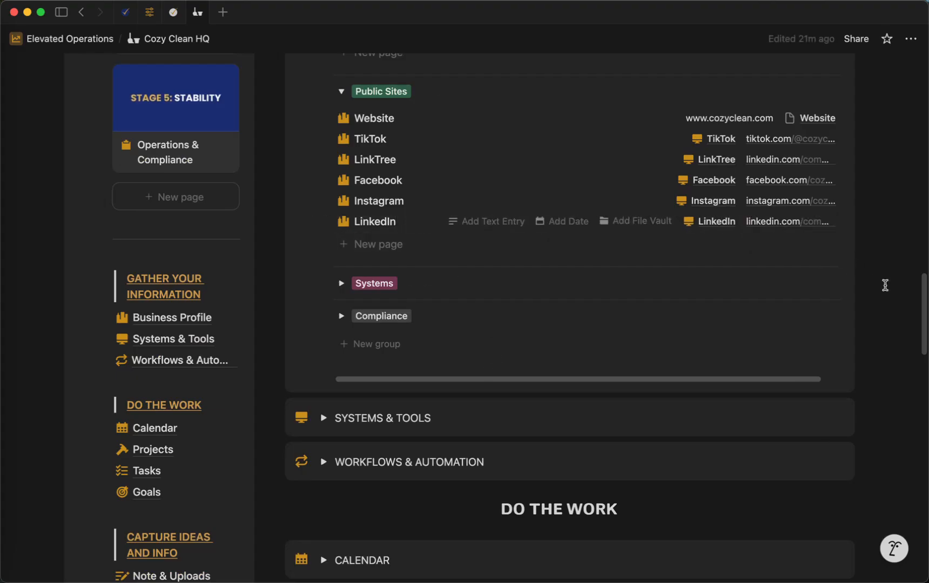
Expand the Systems group to show Business Bank Account and Digital Calendar.
{"action": "scroll", "coordinate": [646, 377], "scroll_direction": "up", "scroll_amount": 1}
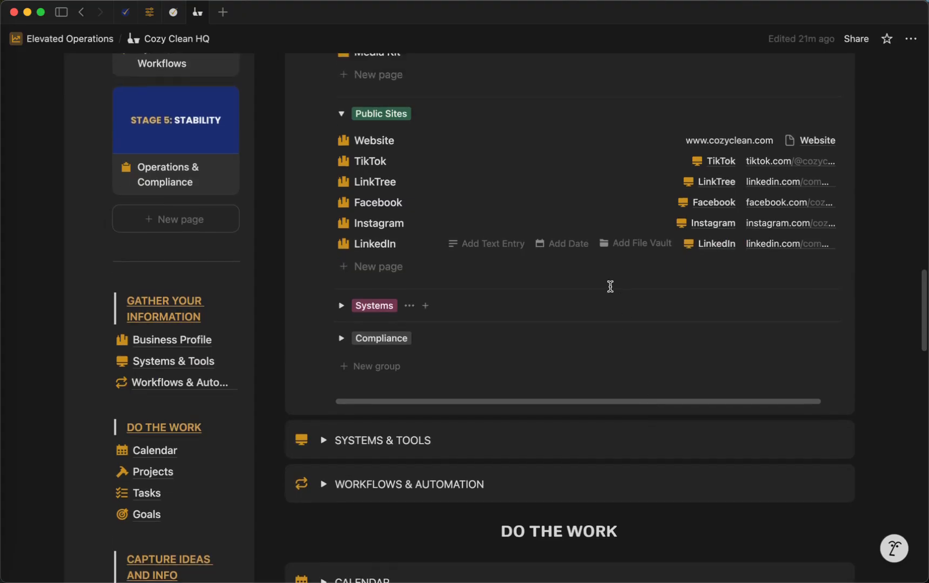
{"action": "scroll", "coordinate": [373, 396], "scroll_direction": "up", "scroll_amount": 3}
{"action": "left_click", "coordinate": [342, 386]}
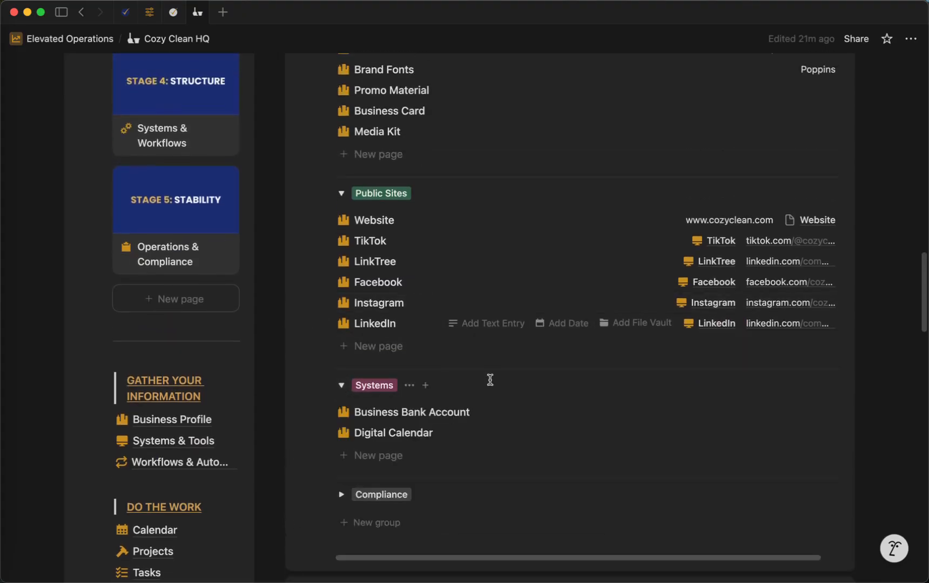
{"action": "scroll", "coordinate": [489, 381], "scroll_direction": "down", "scroll_amount": 3}
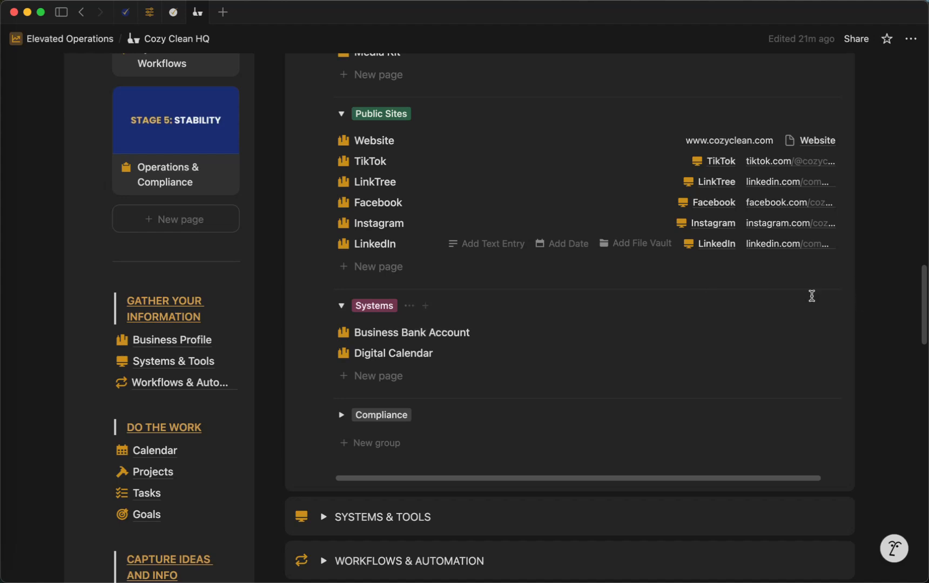
{"action": "scroll", "coordinate": [823, 301], "scroll_direction": "down", "scroll_amount": 3}
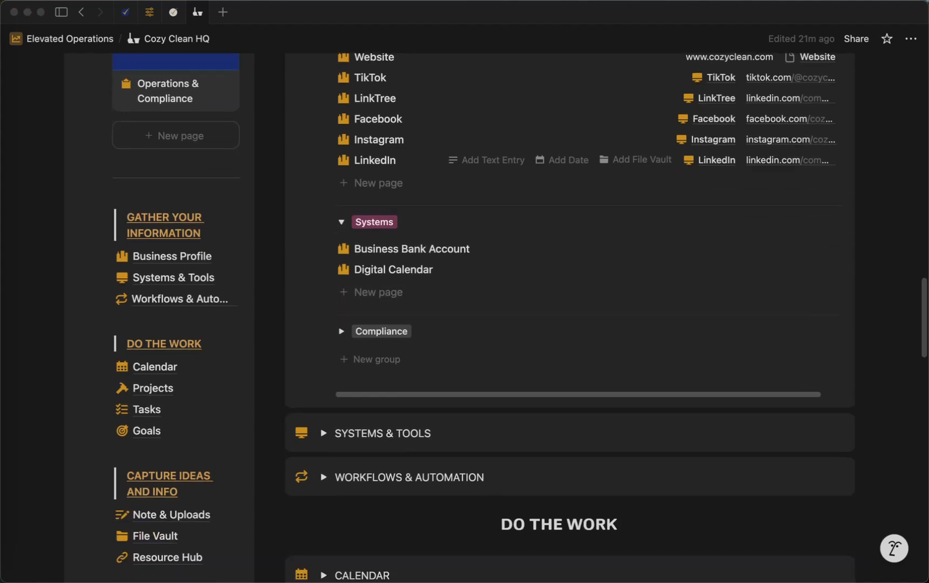
{"action": "left_click", "coordinate": [437, 252]}
{"action": "left_click", "coordinate": [437, 251]}
{"action": "scroll", "coordinate": [690, 402], "scroll_direction": "down", "scroll_amount": 7}
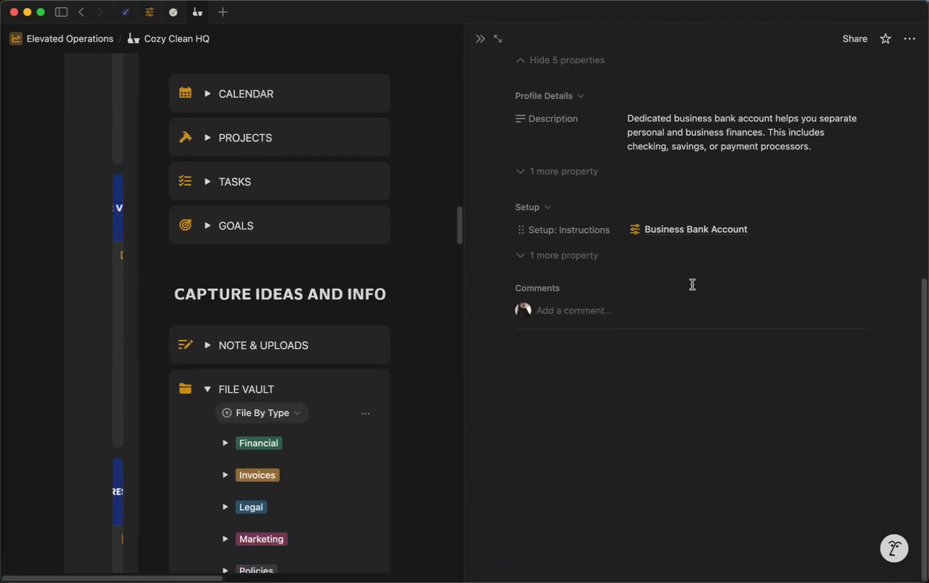
{"action": "left_click", "coordinate": [704, 229]}
{"action": "scroll", "coordinate": [793, 395], "scroll_direction": "down", "scroll_amount": 2}
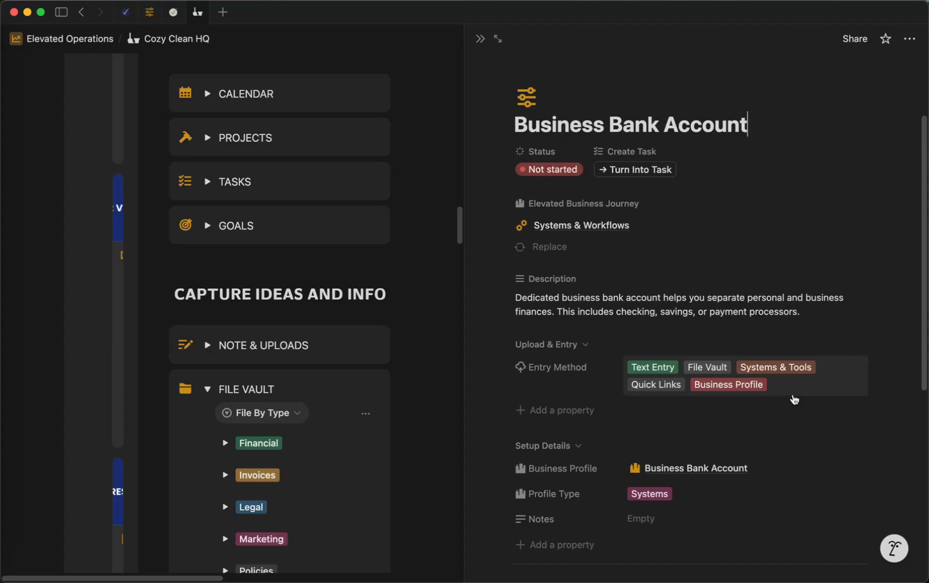
{"action": "left_click", "coordinate": [479, 39]}
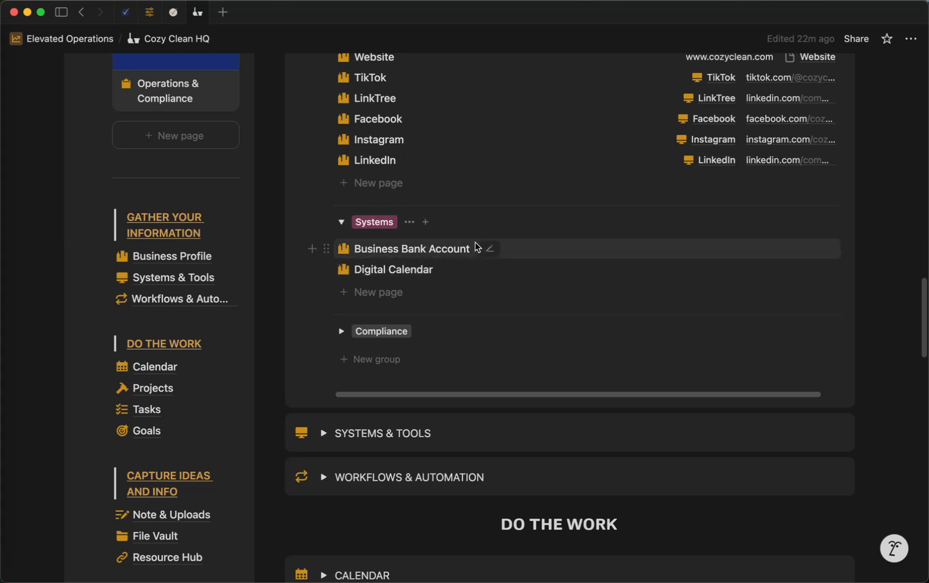
{"action": "left_click", "coordinate": [501, 250]}
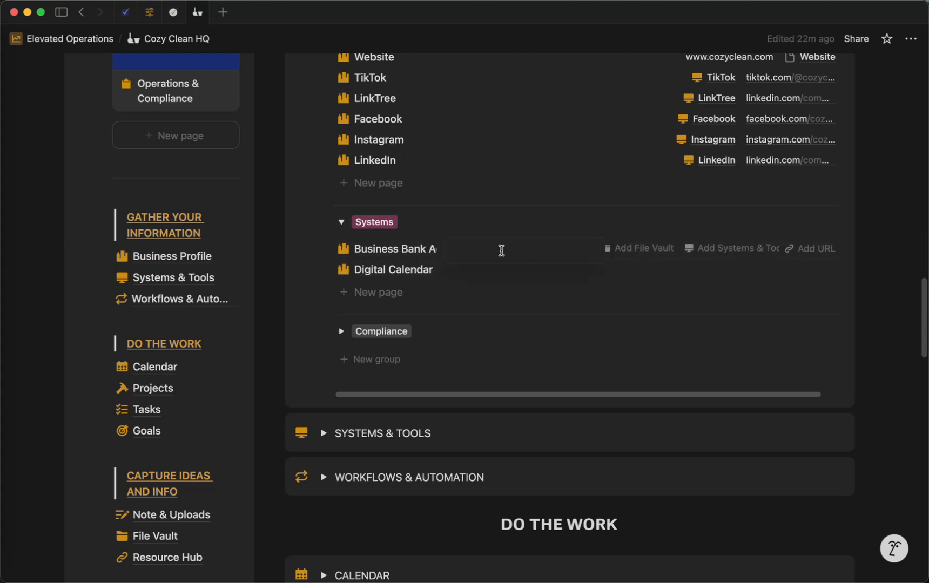
{"action": "type", "text": "PNC Business Checking"}
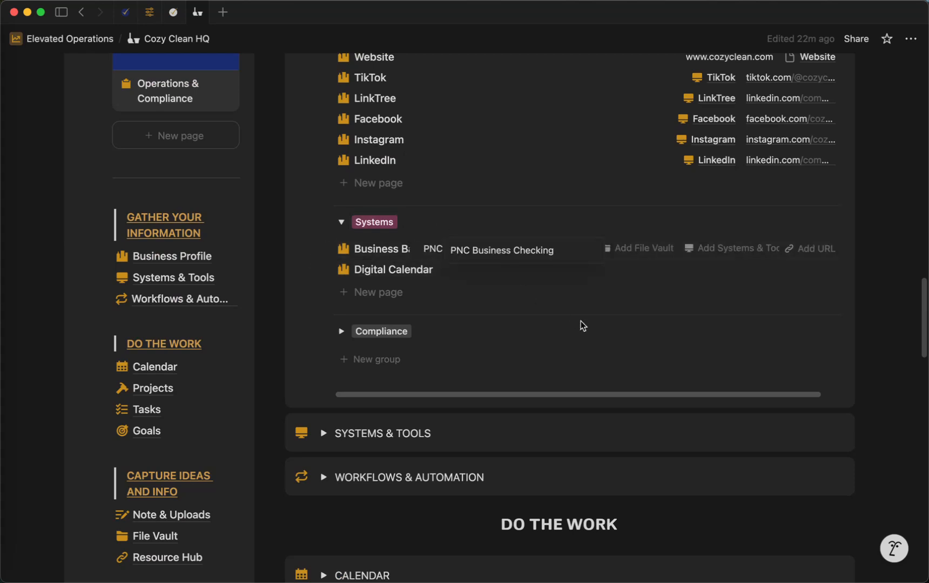
{"action": "left_click", "coordinate": [582, 326]}
{"action": "left_click", "coordinate": [809, 250]}
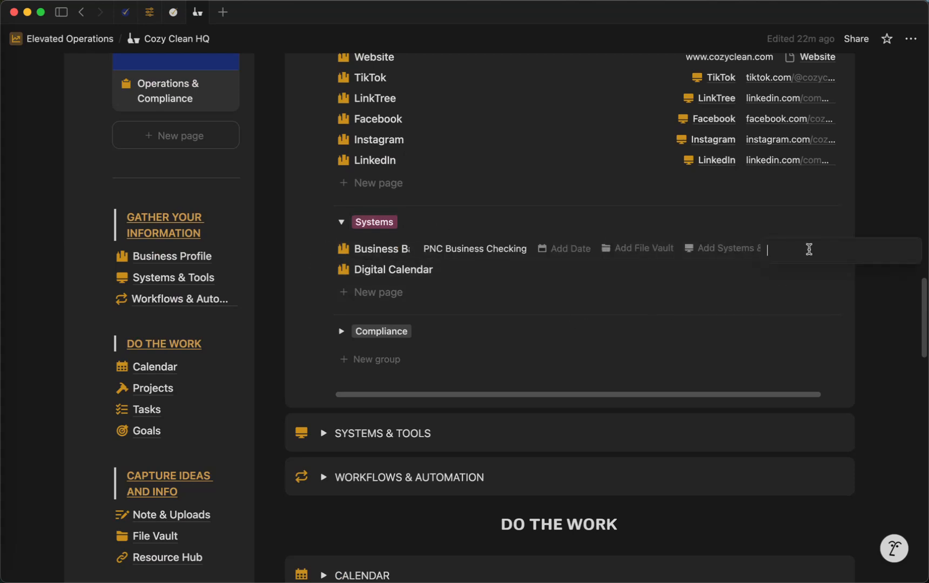
{"action": "type", "text": "pnc.co"}
{"action": "key", "text": "BackSpace"}
{"action": "key", "text": "BackSpace"}
{"action": "key", "text": "BackSpace"}
{"action": "key", "text": "BackSpace"}
{"action": "key", "text": "BackSpace"}
{"action": "key", "text": "BackSpace"}
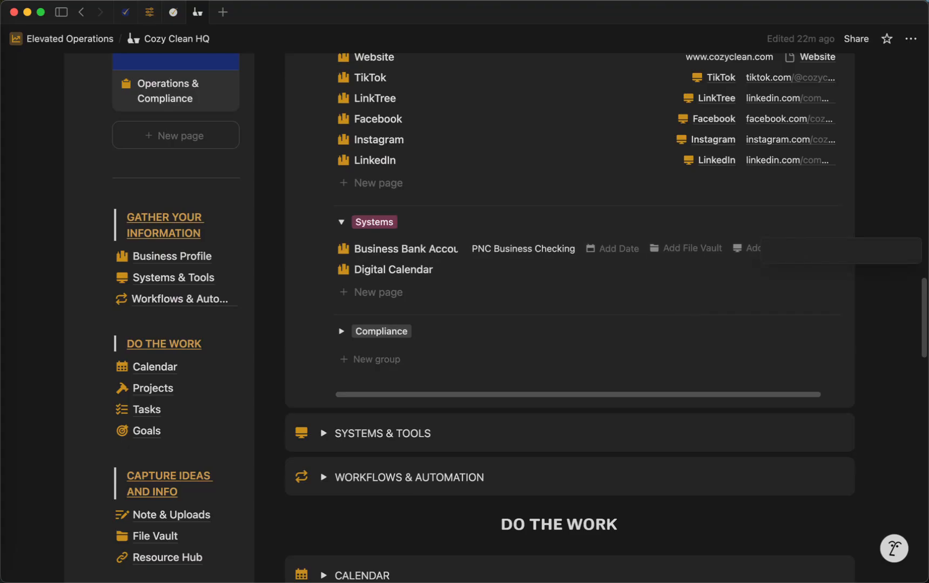
{"action": "type", "text": "www.pnc.com"}
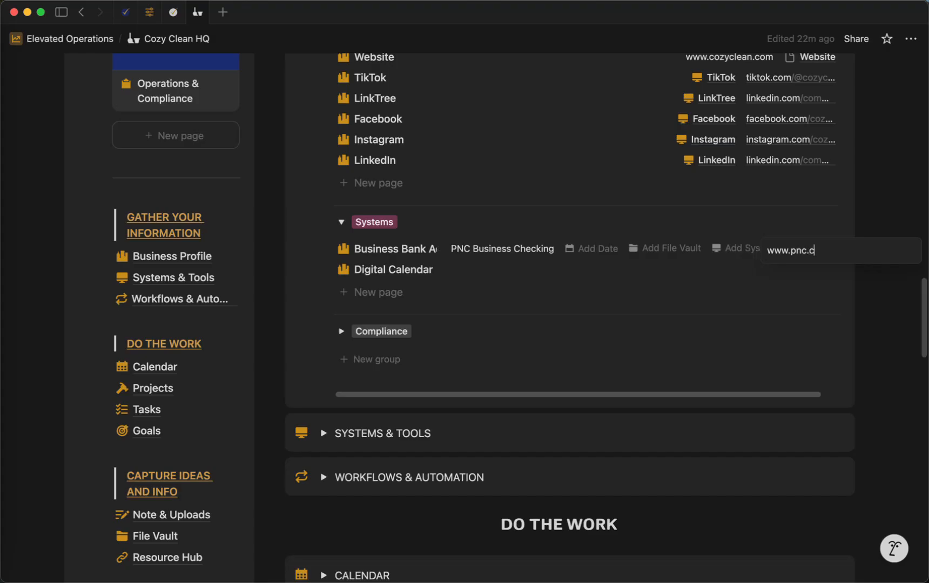
{"action": "key", "text": "Return"}
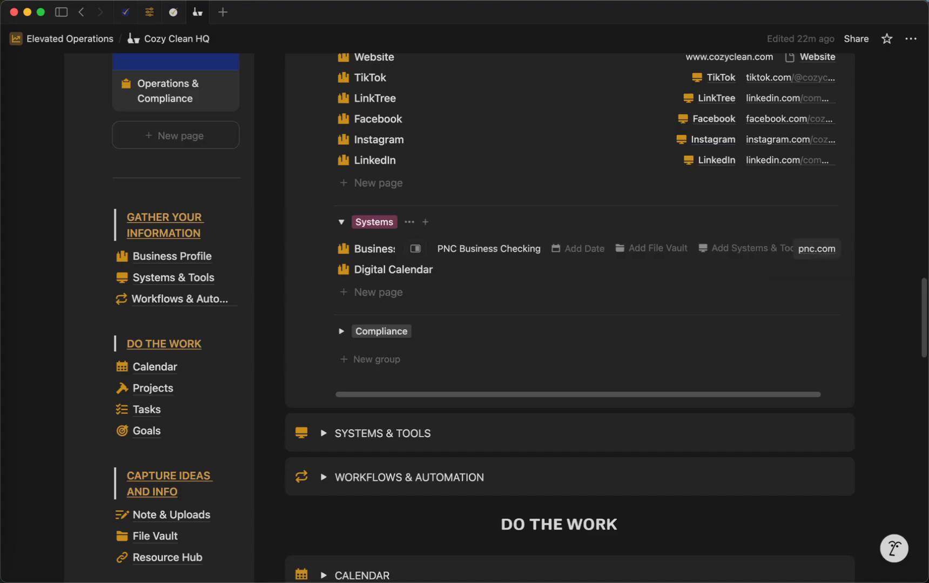
Create and link a new 'PNC Bank' Systems & Tools entry.
{"action": "left_click", "coordinate": [726, 247]}
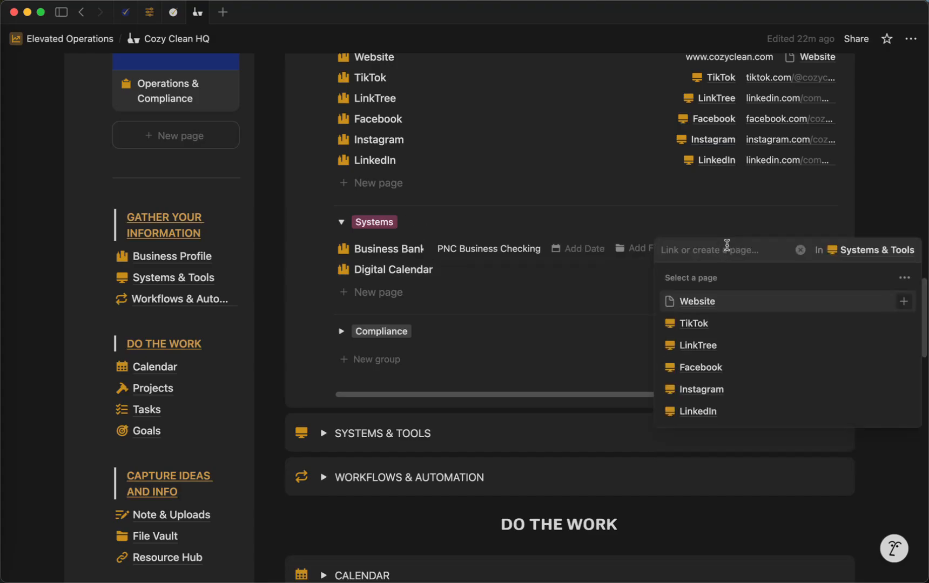
{"action": "type", "text": "PNC"}
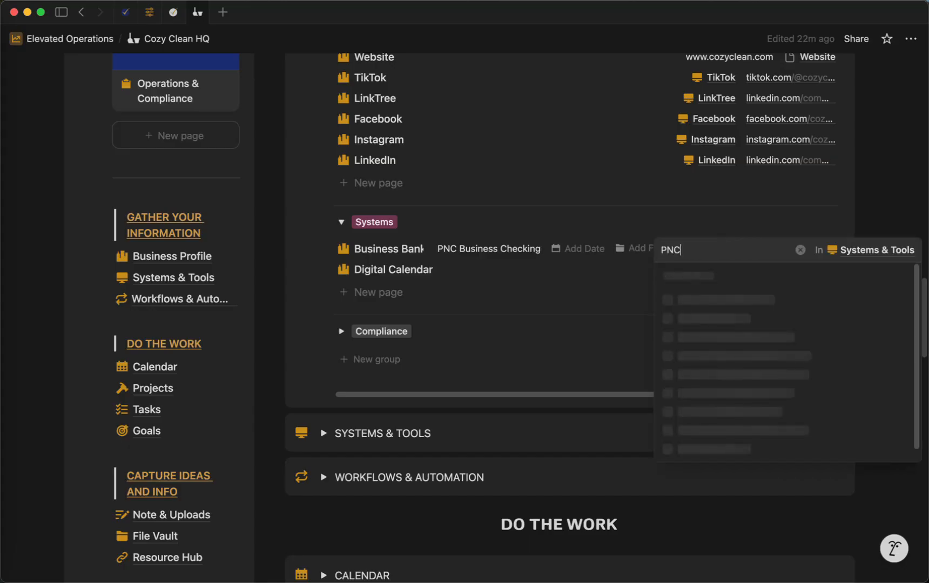
{"action": "type", "text": " Bank"}
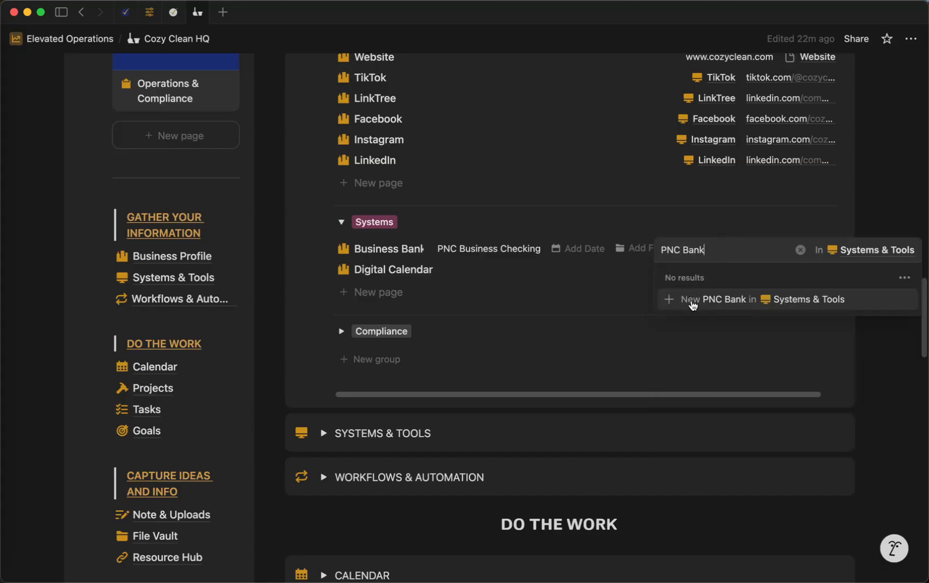
{"action": "left_click", "coordinate": [683, 302]}
Star PNC Bank, date it August 5, 2025, and link the Admin Support stage.
{"action": "left_click", "coordinate": [685, 303]}
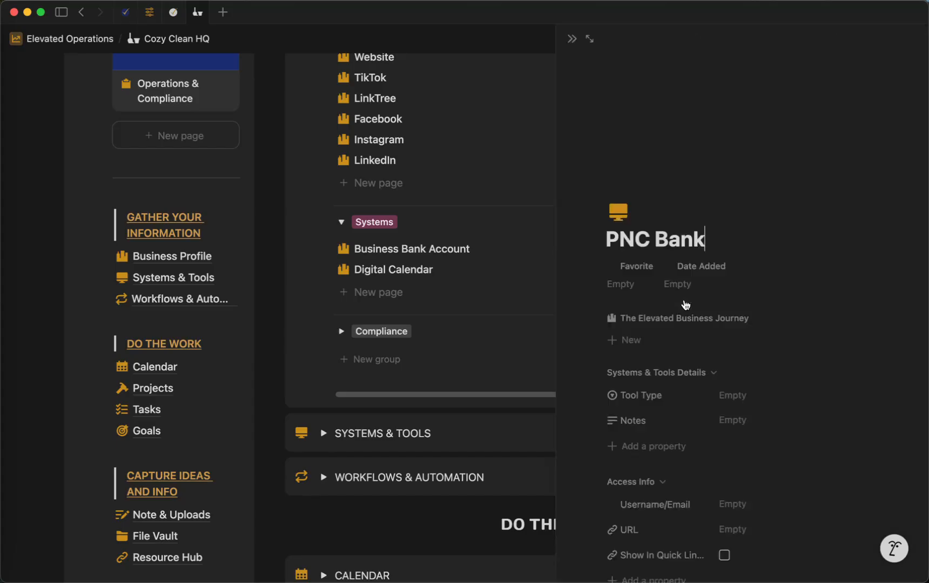
{"action": "left_click", "coordinate": [538, 288]}
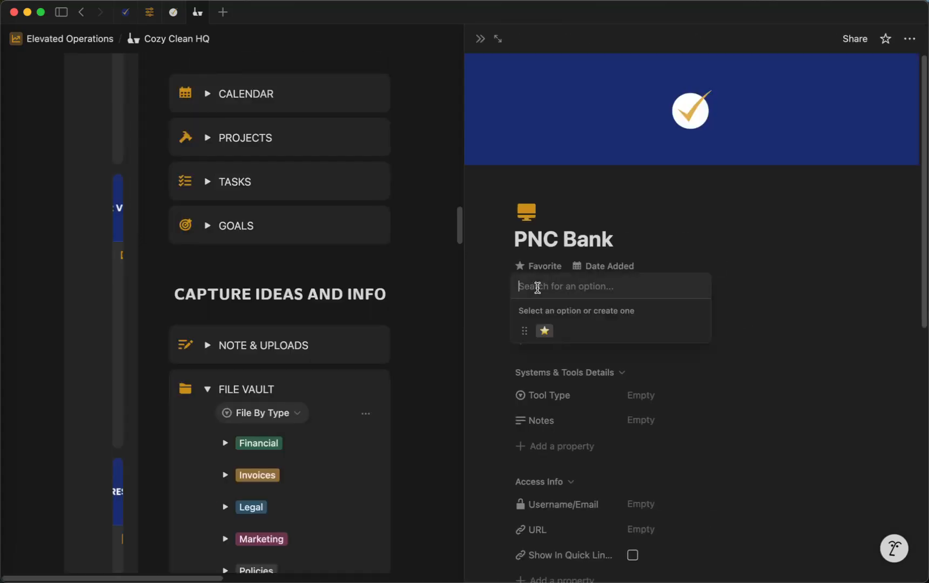
{"action": "left_click", "coordinate": [544, 330]}
{"action": "left_click", "coordinate": [610, 290]}
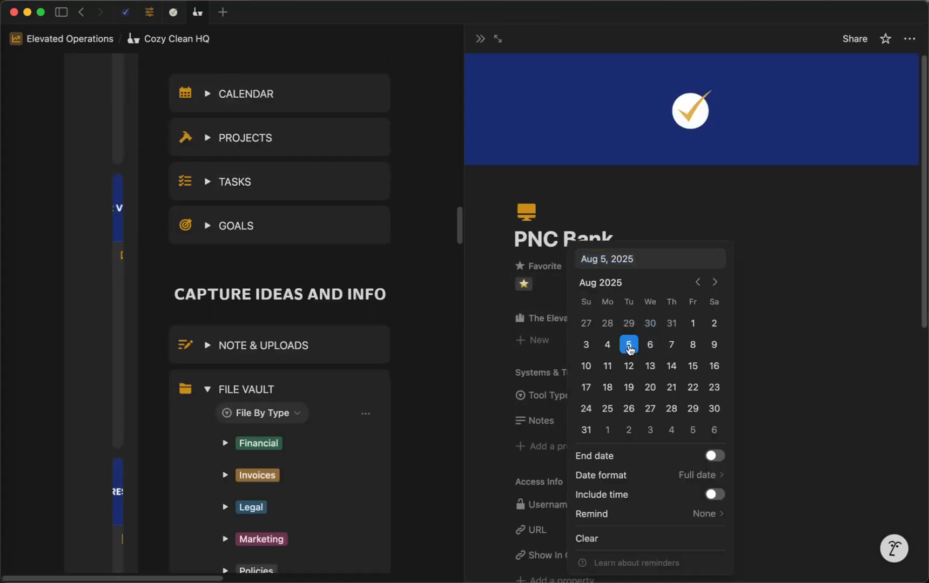
{"action": "left_click", "coordinate": [532, 346]}
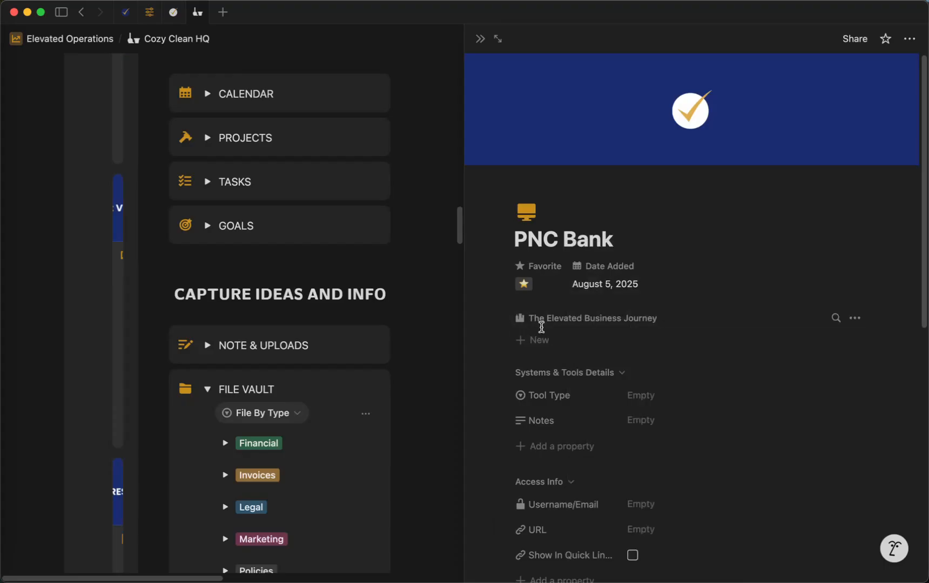
{"action": "left_click", "coordinate": [551, 341]}
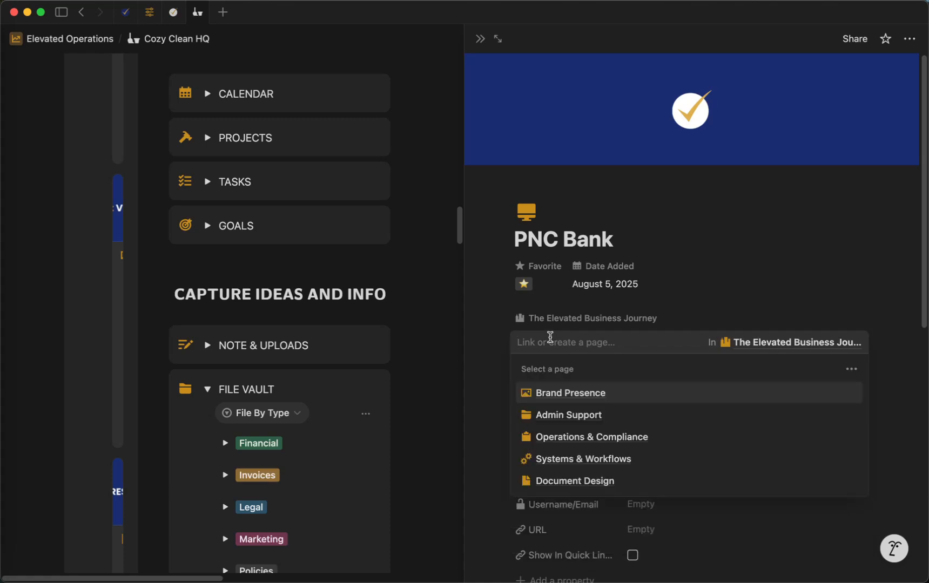
{"action": "left_click", "coordinate": [586, 420]}
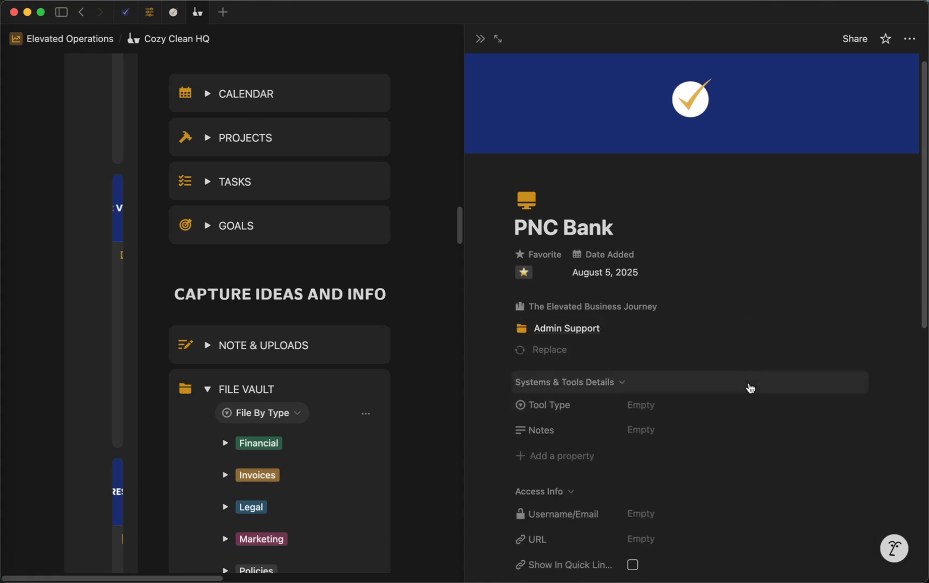
Create and apply a new 'Finance' tool type for PNC Bank.
{"action": "scroll", "coordinate": [748, 386], "scroll_direction": "down", "scroll_amount": 5}
{"action": "scroll", "coordinate": [637, 189], "scroll_direction": "up", "scroll_amount": 1}
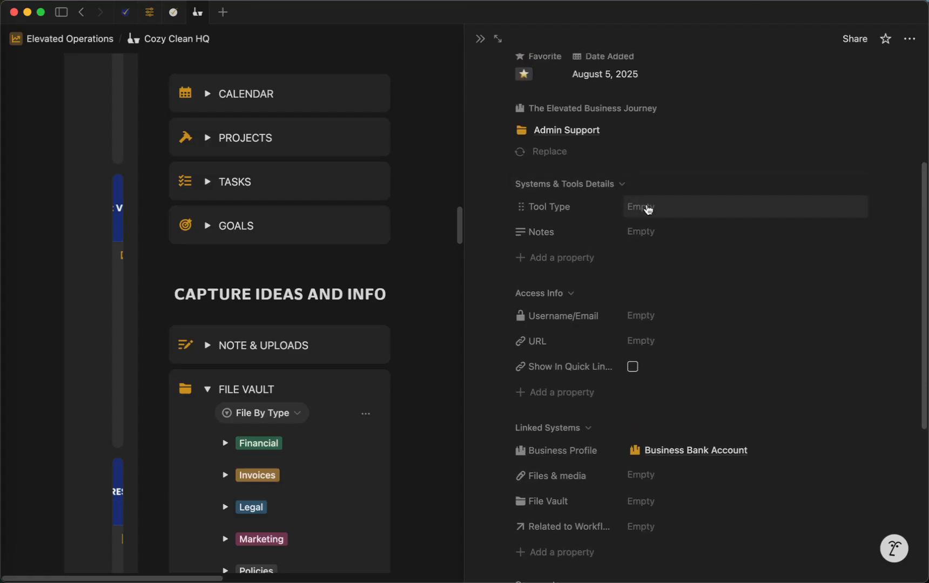
{"action": "left_click", "coordinate": [647, 207]}
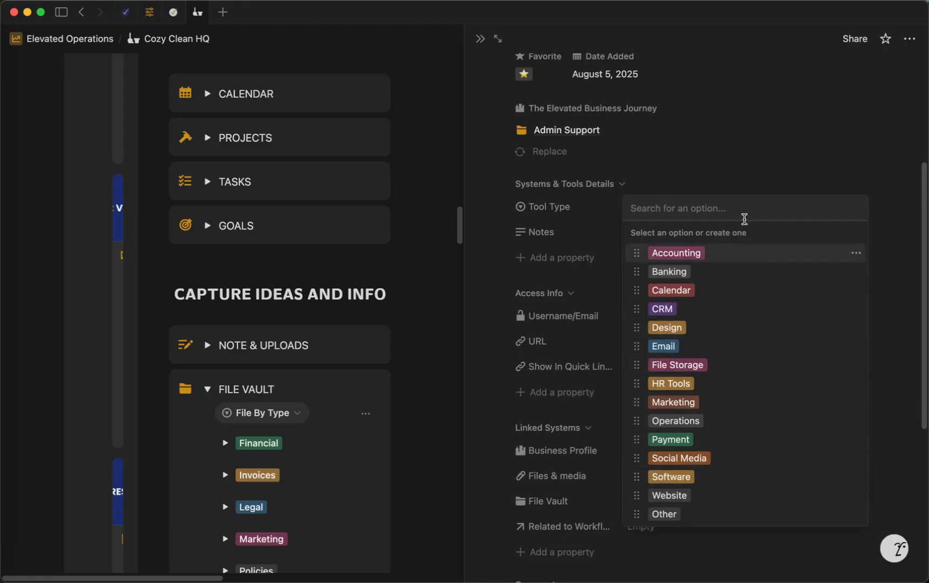
{"action": "type", "text": "Finance"}
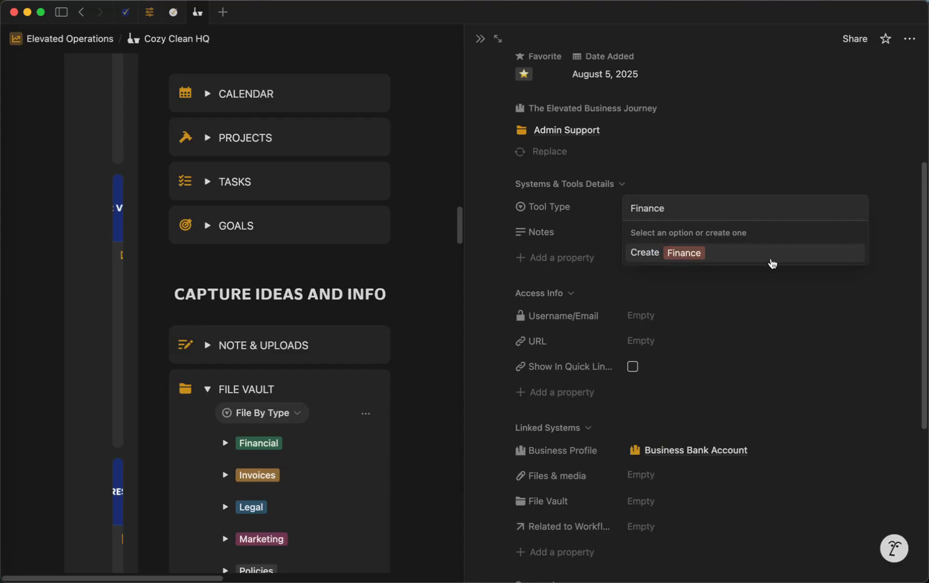
{"action": "left_click", "coordinate": [630, 257]}
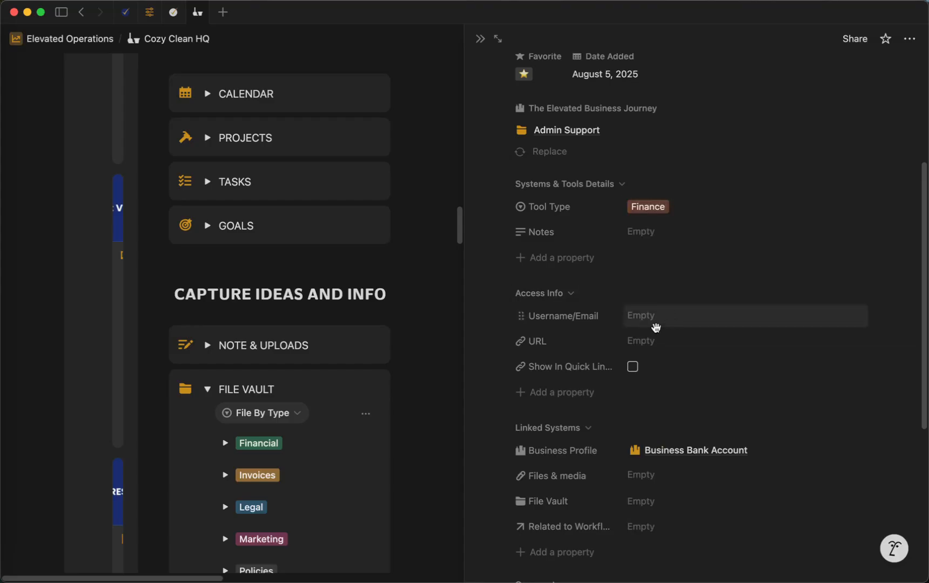
List PNC Bank in Quick Links and set its URL to pnc.com.
{"action": "left_click", "coordinate": [635, 367]}
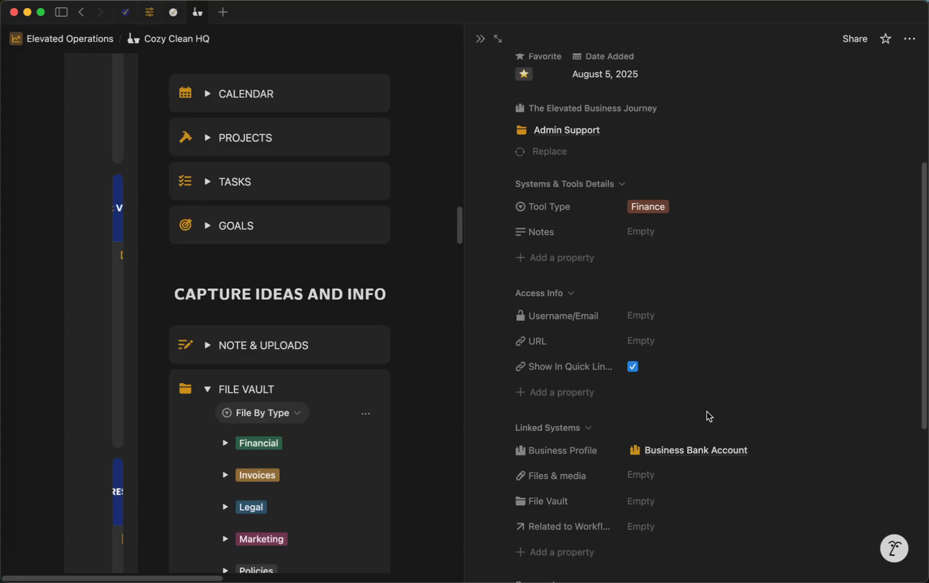
{"action": "left_click", "coordinate": [656, 338]}
{"action": "type", "text": "www.pnc.com"}
{"action": "key", "text": "Return"}
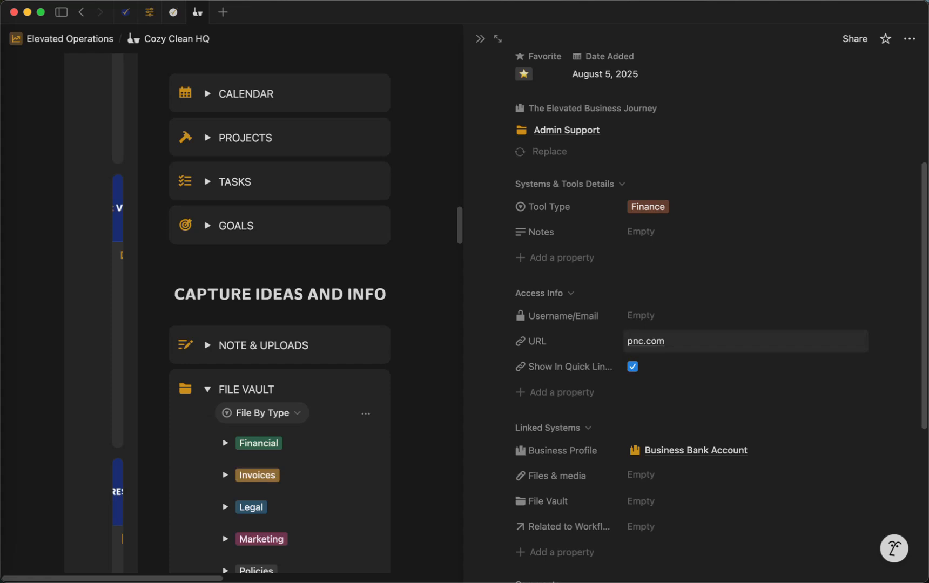
{"action": "left_click", "coordinate": [480, 39]}
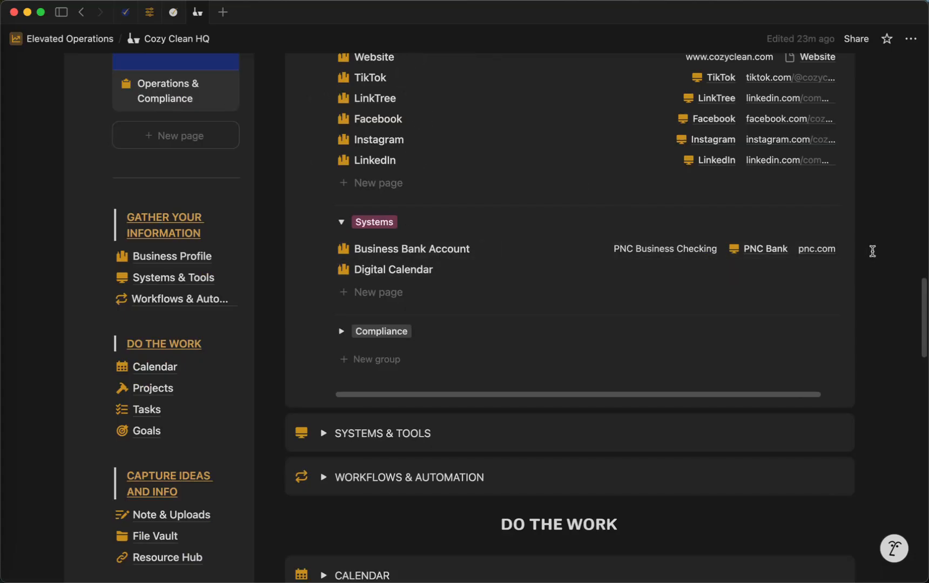
Create and link a new Google Calendar tool from the Digital Calendar page and open it.
{"action": "left_click", "coordinate": [400, 272]}
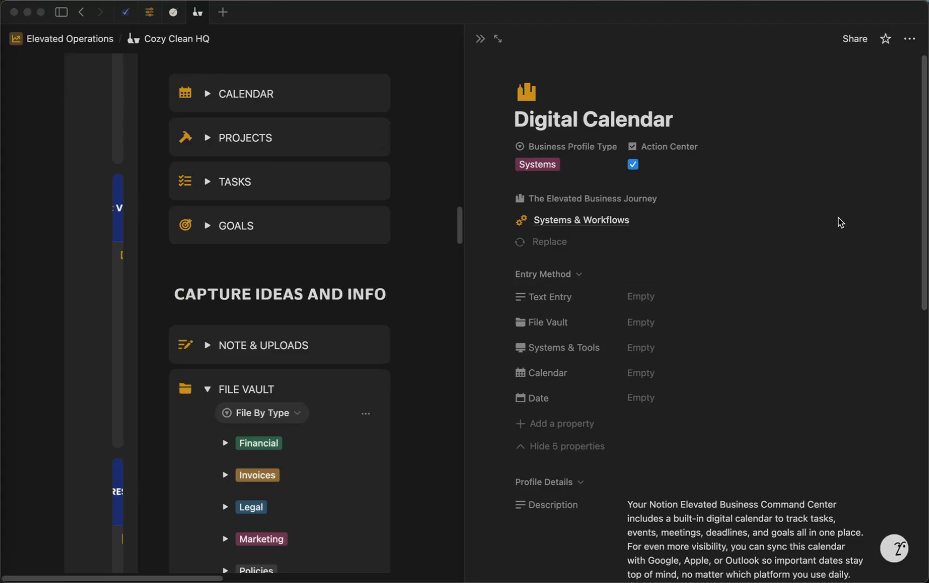
{"action": "left_click", "coordinate": [650, 348]}
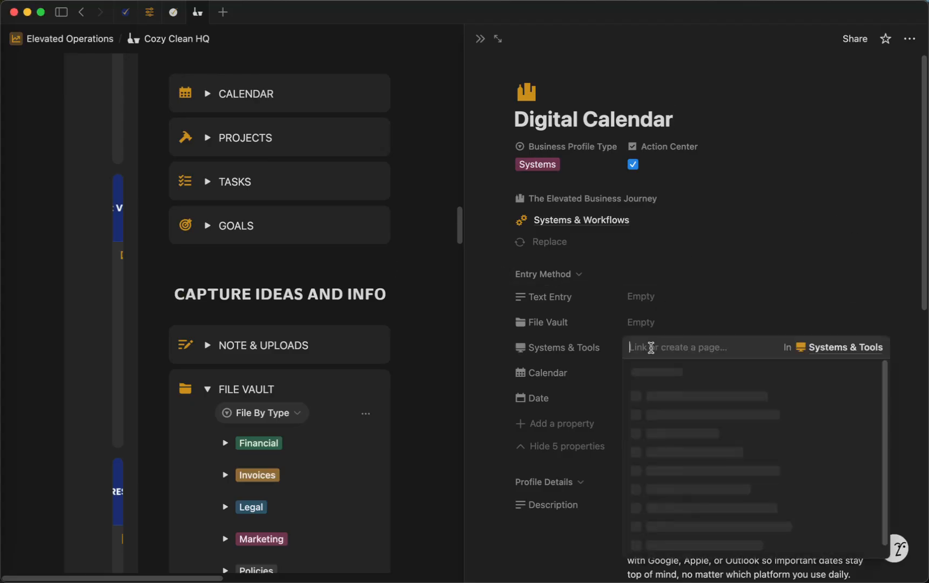
{"action": "type", "text": "Goo"}
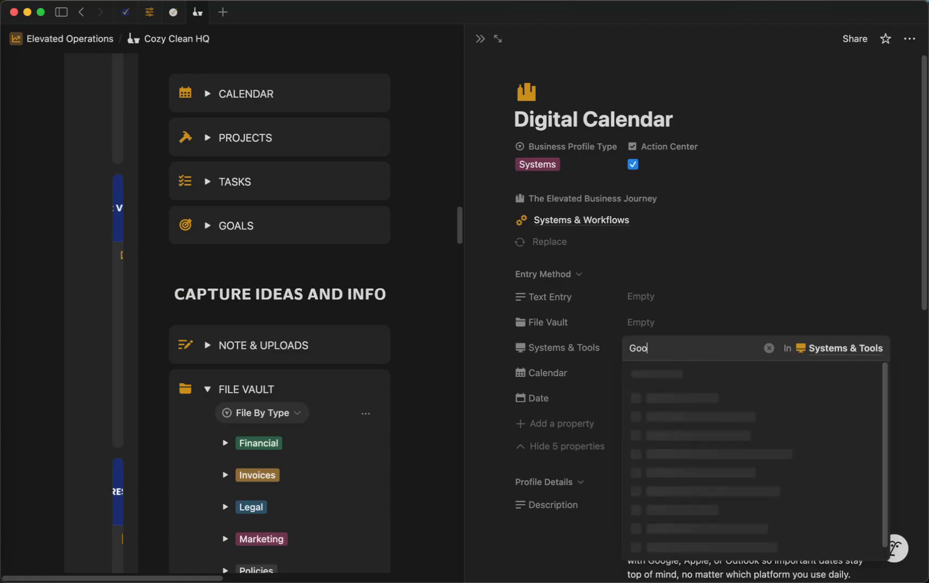
{"action": "type", "text": "gle Clan"}
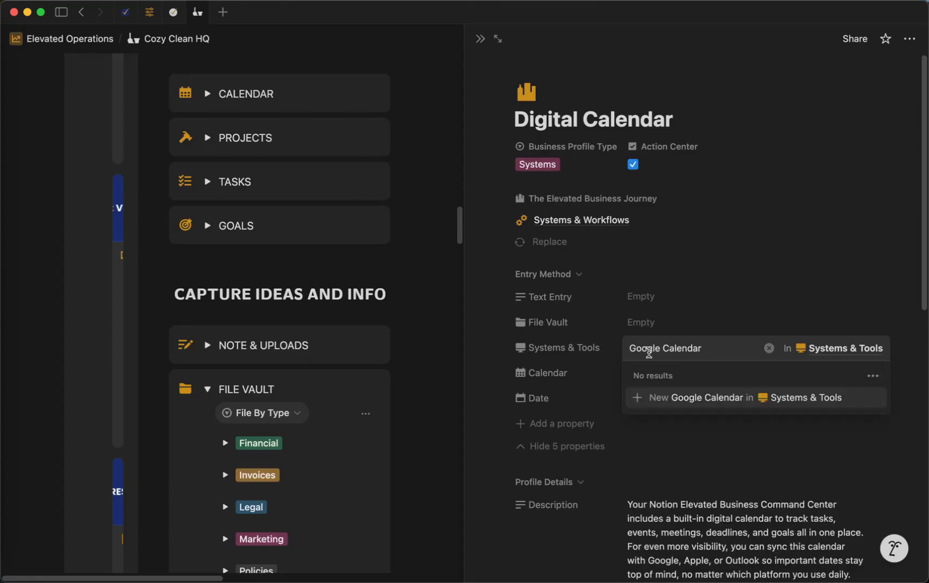
{"action": "left_click", "coordinate": [705, 398]}
{"action": "left_click", "coordinate": [702, 400]}
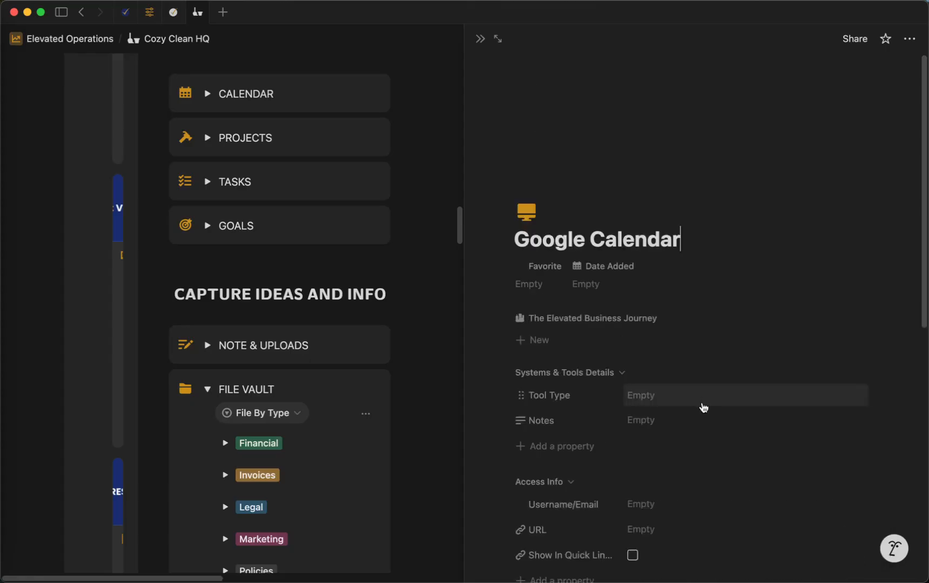
{"action": "left_click", "coordinate": [552, 254]}
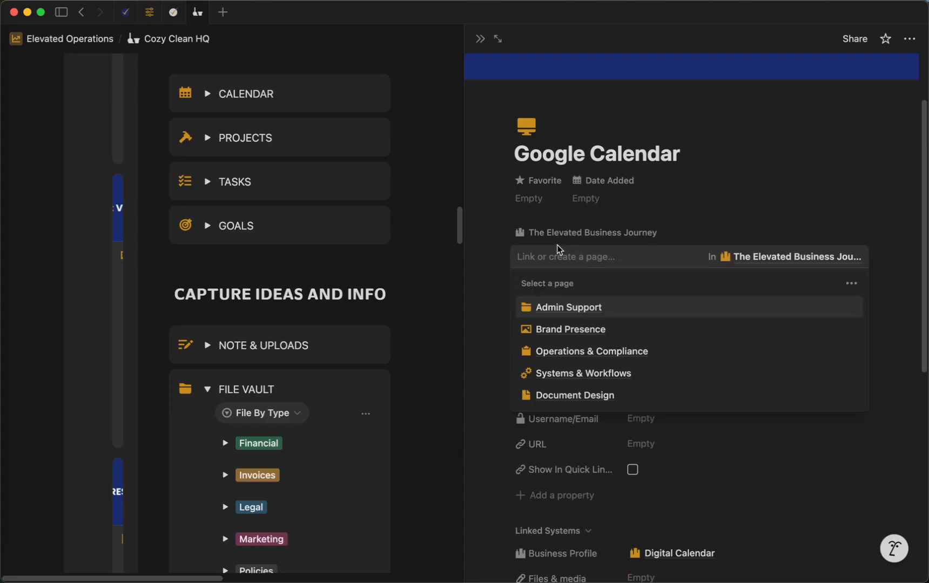
{"action": "left_click", "coordinate": [652, 231]}
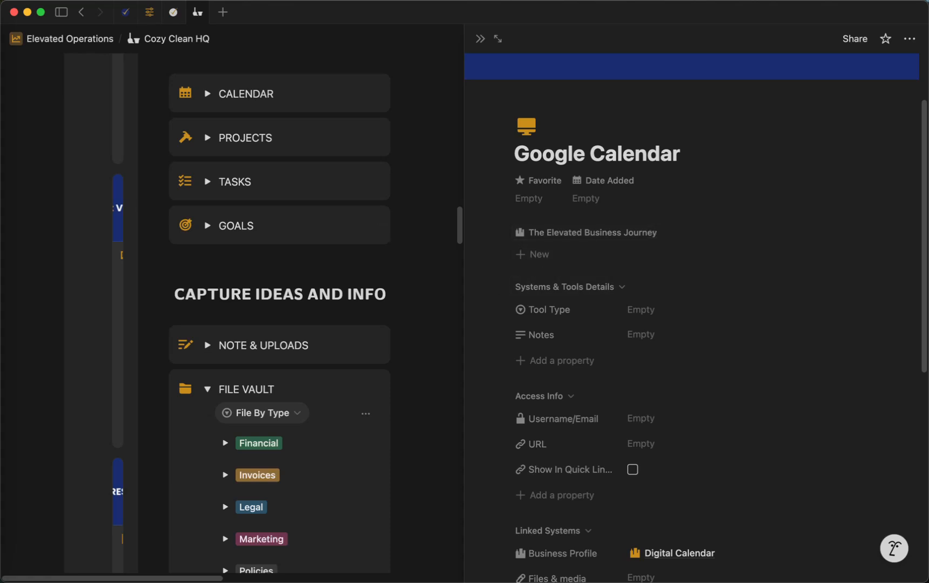
Star Google Calendar, date it August 5, 2025, and link the Systems & Workflows stage.
{"action": "scroll", "coordinate": [539, 160], "scroll_direction": "down", "scroll_amount": 4}
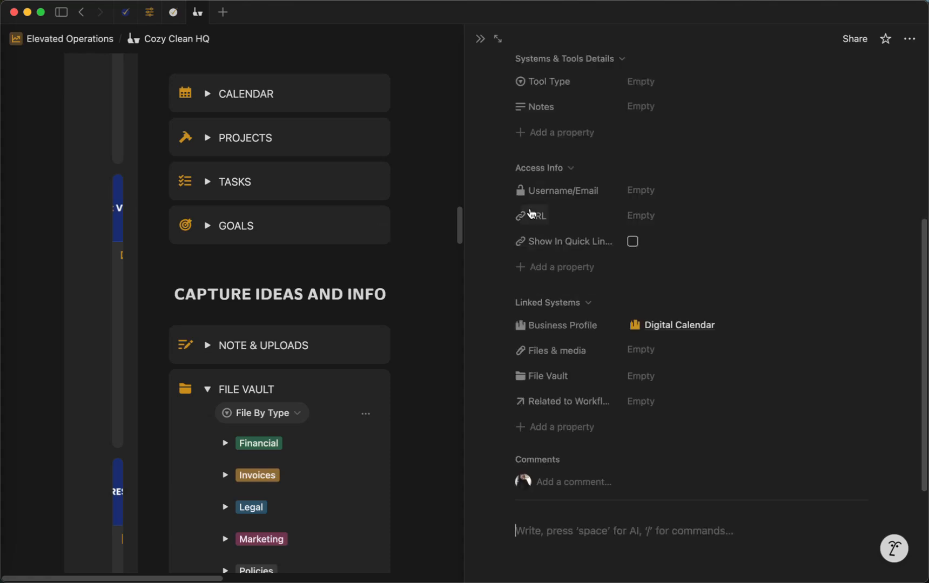
{"action": "scroll", "coordinate": [563, 190], "scroll_direction": "up", "scroll_amount": 5}
{"action": "left_click", "coordinate": [551, 248]}
{"action": "left_click", "coordinate": [548, 291]}
{"action": "left_click", "coordinate": [598, 251]}
{"action": "left_click", "coordinate": [632, 344]}
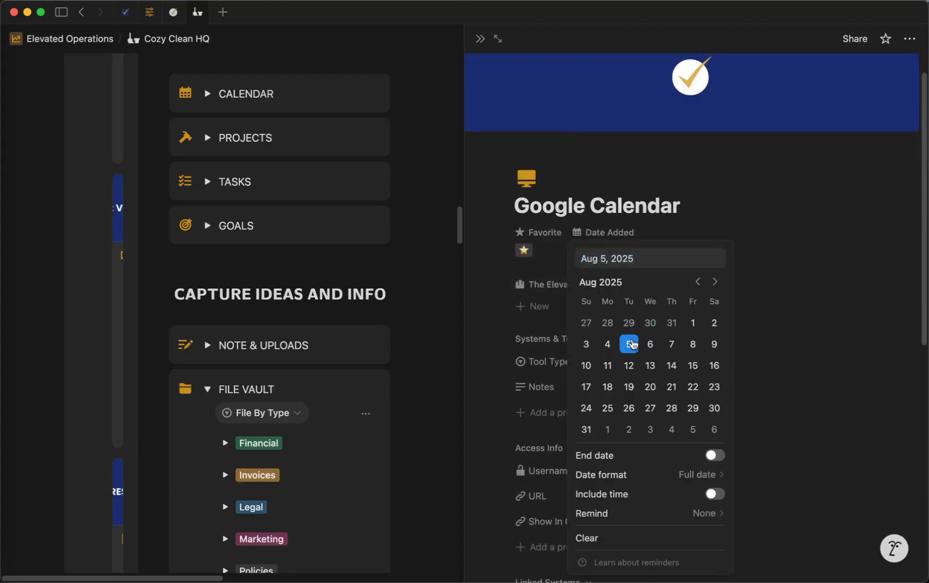
{"action": "left_click", "coordinate": [825, 313]}
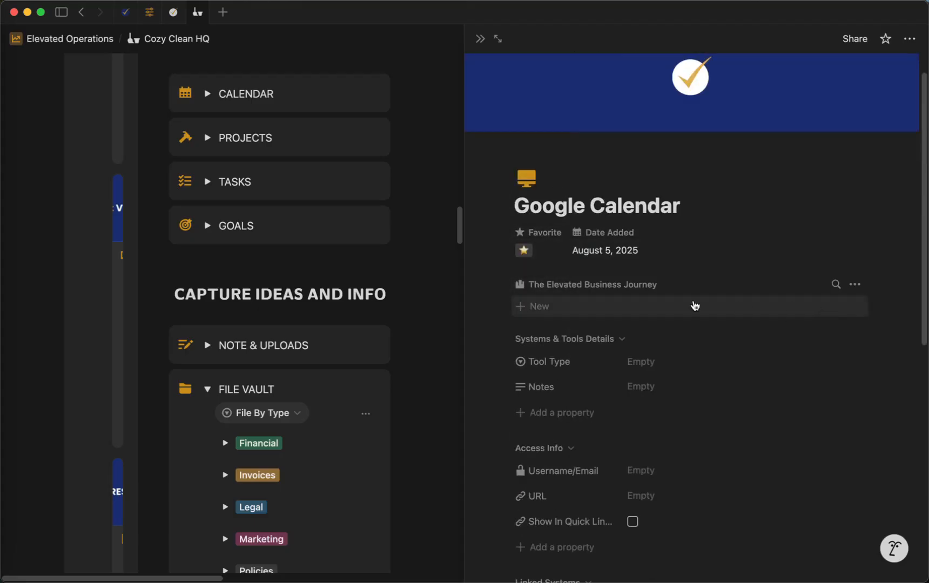
{"action": "left_click", "coordinate": [540, 307]}
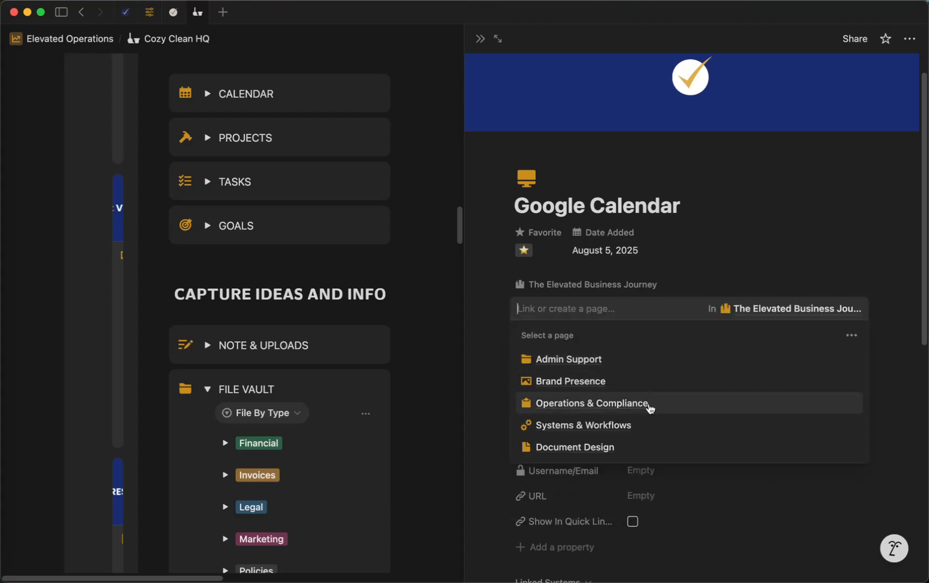
{"action": "left_click", "coordinate": [668, 423]}
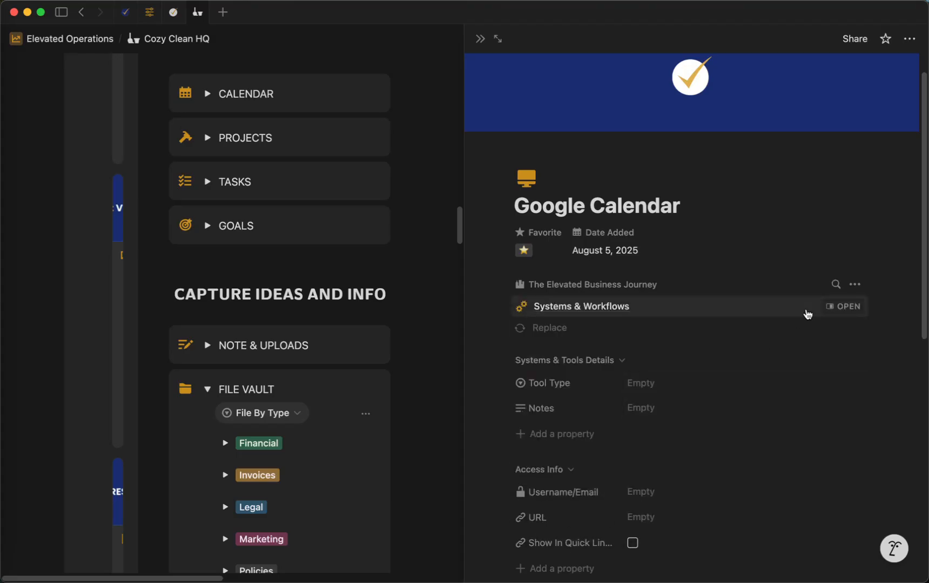
Set Tool Type to Calendar, leave the URL empty, and show it in Quick Links.
{"action": "scroll", "coordinate": [807, 314], "scroll_direction": "down", "scroll_amount": 1}
{"action": "scroll", "coordinate": [805, 313], "scroll_direction": "down", "scroll_amount": 3}
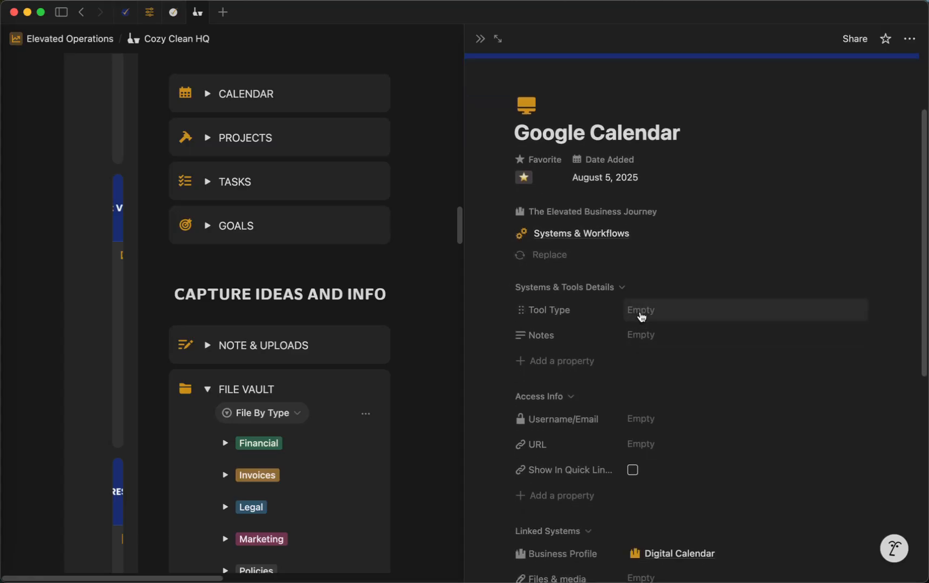
{"action": "left_click", "coordinate": [640, 317]}
{"action": "left_click", "coordinate": [705, 327]}
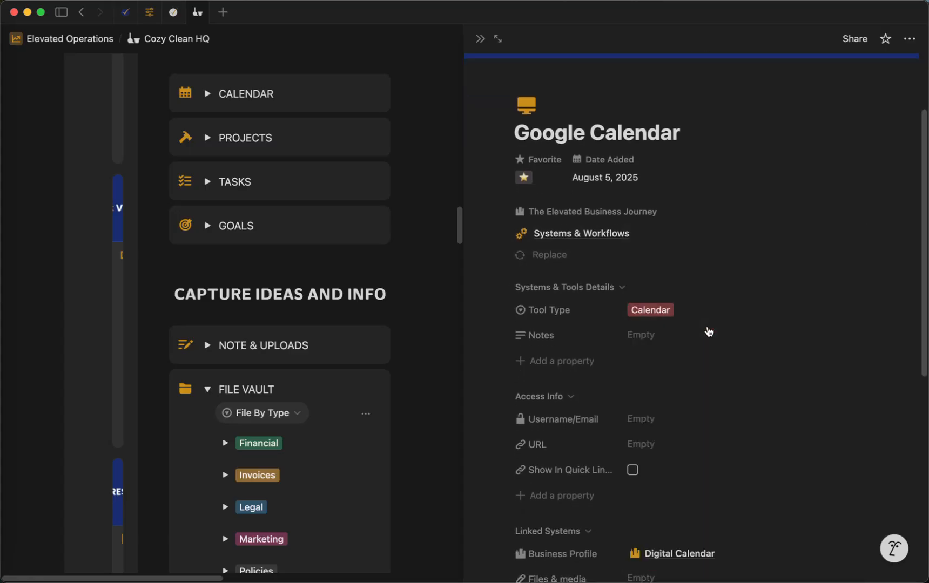
{"action": "scroll", "coordinate": [701, 415], "scroll_direction": "down", "scroll_amount": 4}
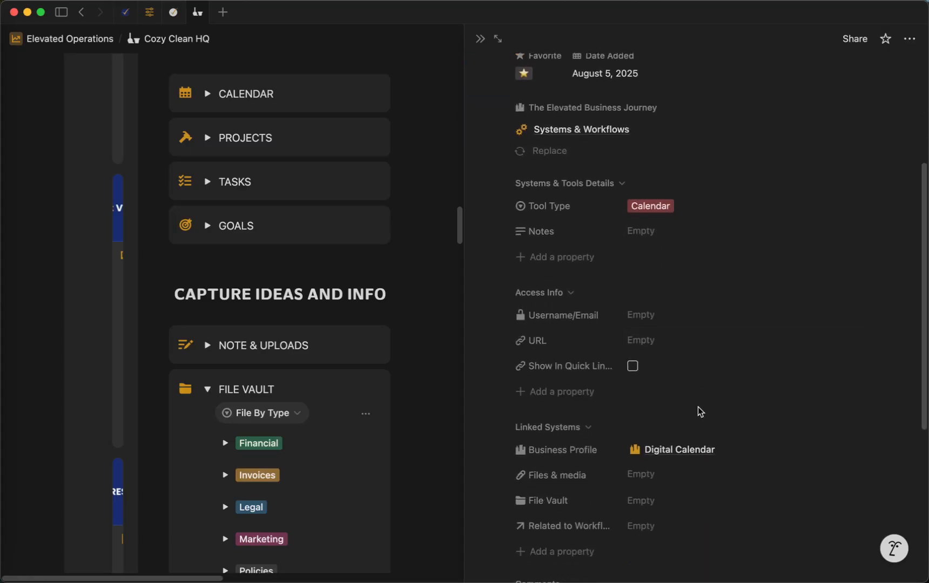
{"action": "left_click", "coordinate": [634, 352]}
{"action": "left_click", "coordinate": [638, 376]}
{"action": "left_click", "coordinate": [628, 369]}
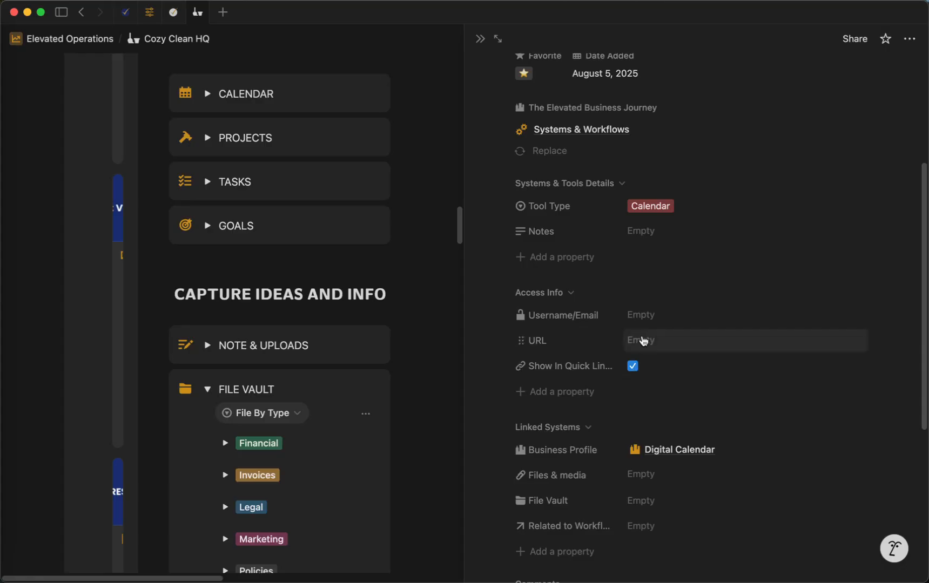
Close the Google Calendar peek and expand the Compliance group down to Business Insurance Policy.
{"action": "left_click", "coordinate": [480, 38]}
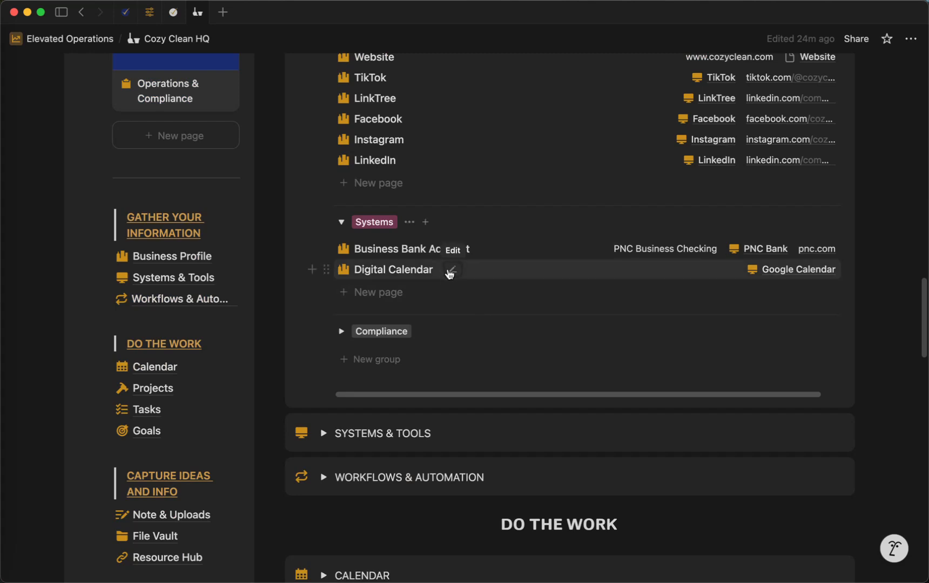
{"action": "scroll", "coordinate": [486, 343], "scroll_direction": "down", "scroll_amount": 1}
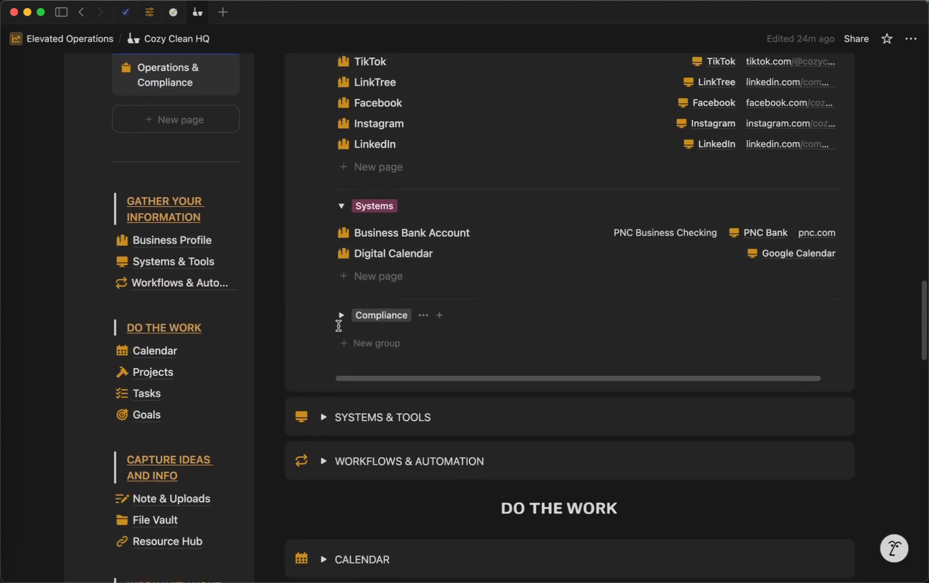
{"action": "left_click", "coordinate": [340, 315]}
{"action": "scroll", "coordinate": [418, 355], "scroll_direction": "down", "scroll_amount": 5}
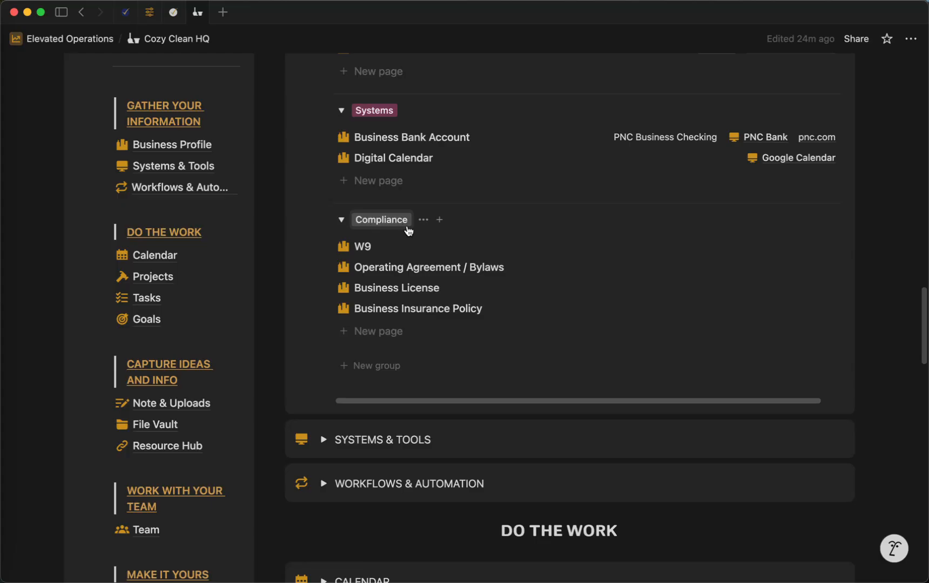
{"action": "left_click", "coordinate": [501, 310]}
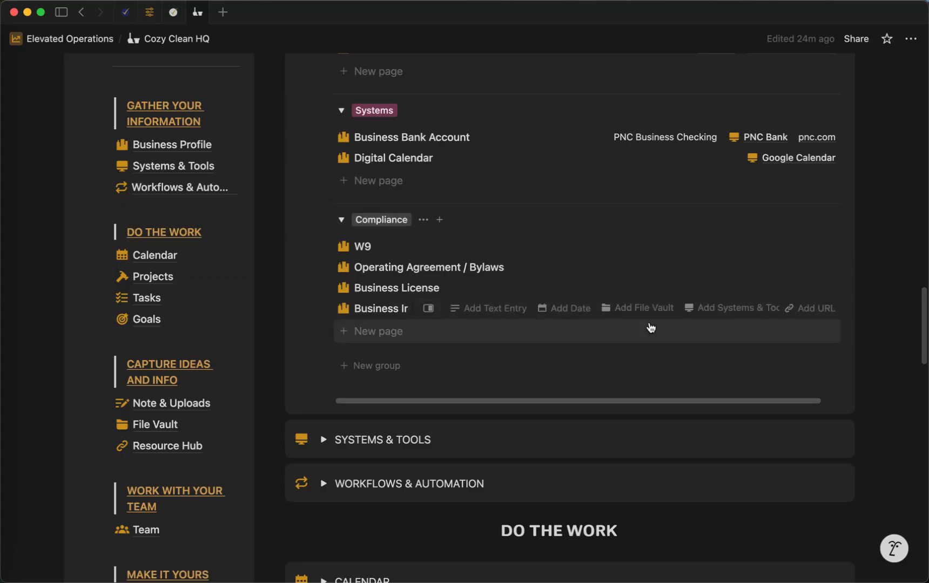
Open Business Insurance Policy beside the main page, look through it, then close the peek.
{"action": "left_click", "coordinate": [429, 308]}
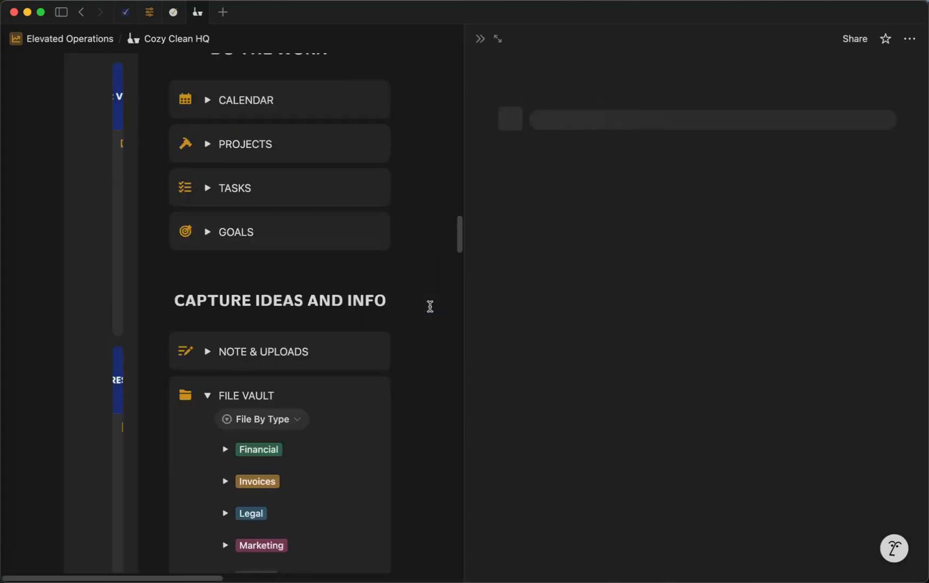
{"action": "left_click", "coordinate": [667, 384]}
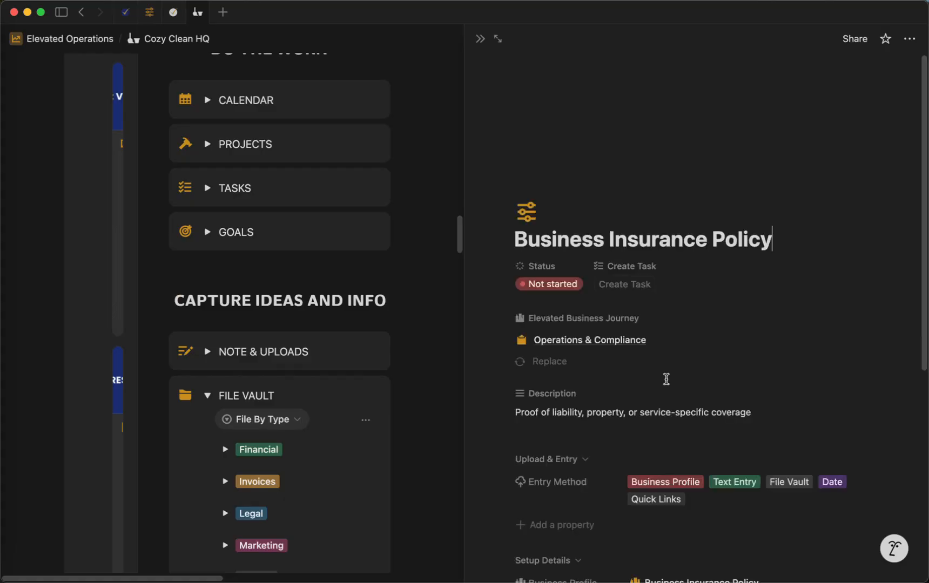
{"action": "scroll", "coordinate": [670, 389], "scroll_direction": "down", "scroll_amount": 3}
{"action": "scroll", "coordinate": [672, 396], "scroll_direction": "down", "scroll_amount": 2}
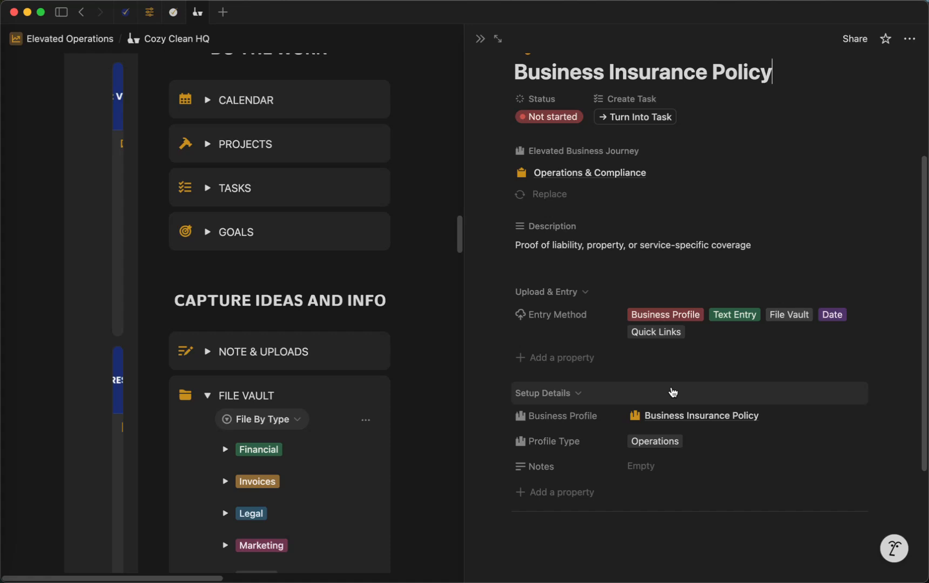
{"action": "left_click", "coordinate": [479, 39]}
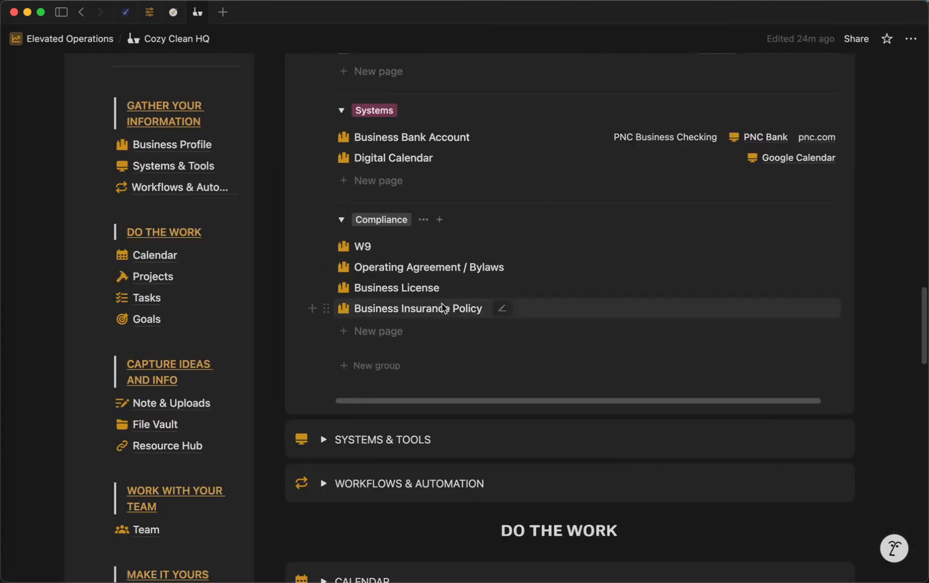
Set the Business Insurance Policy Date to October 29, 2025.
{"action": "left_click", "coordinate": [476, 312]}
{"action": "scroll", "coordinate": [462, 312], "scroll_direction": "down", "scroll_amount": 7}
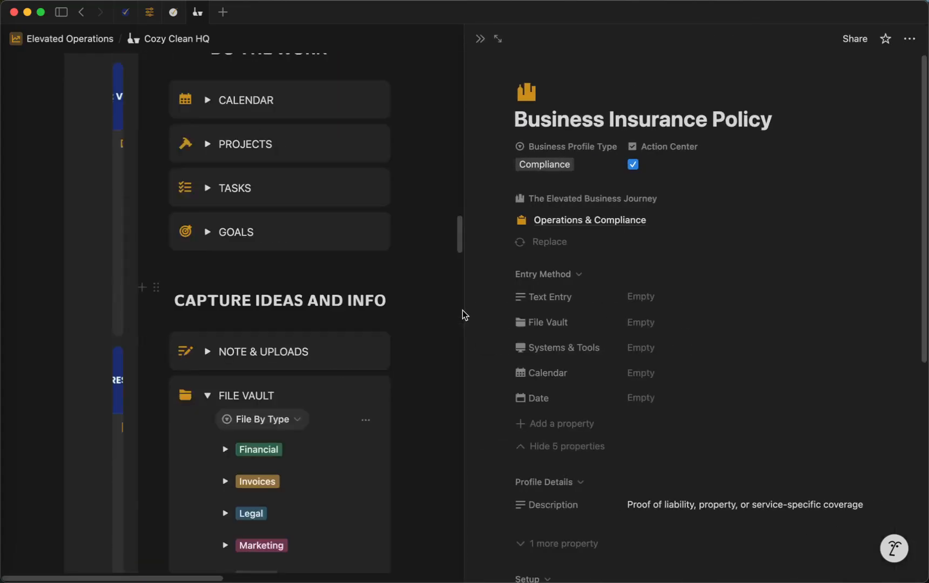
{"action": "left_click", "coordinate": [663, 397]}
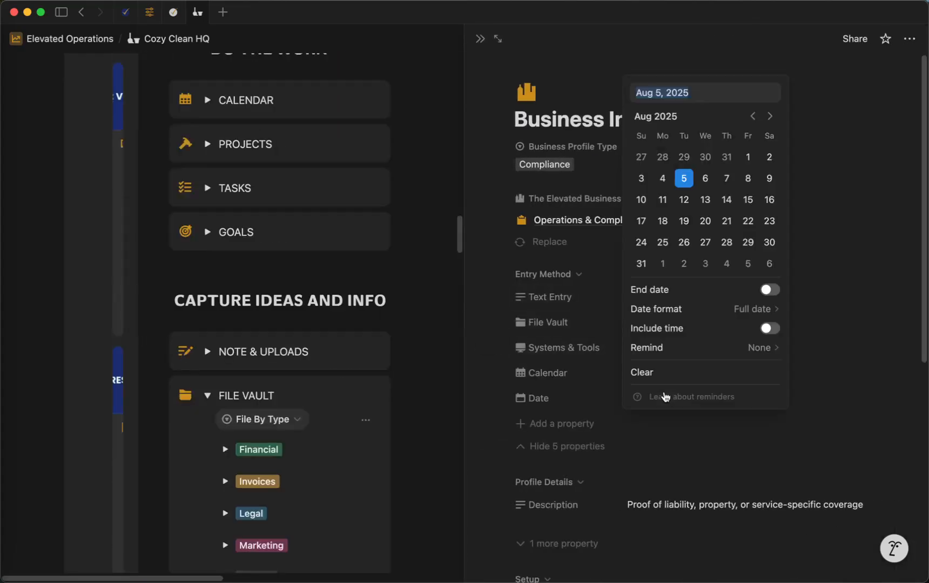
{"action": "left_click", "coordinate": [770, 117]}
{"action": "left_click", "coordinate": [771, 117]}
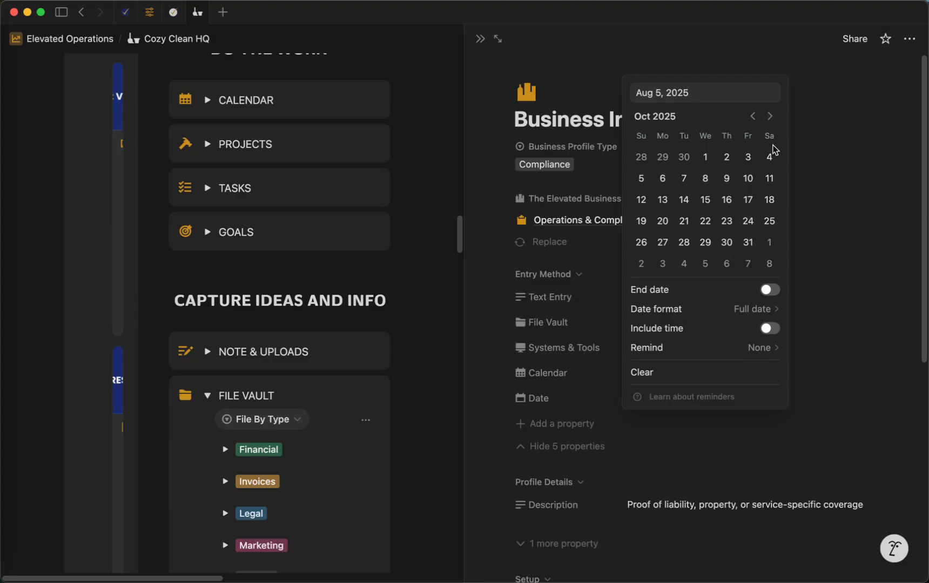
{"action": "left_click", "coordinate": [711, 248]}
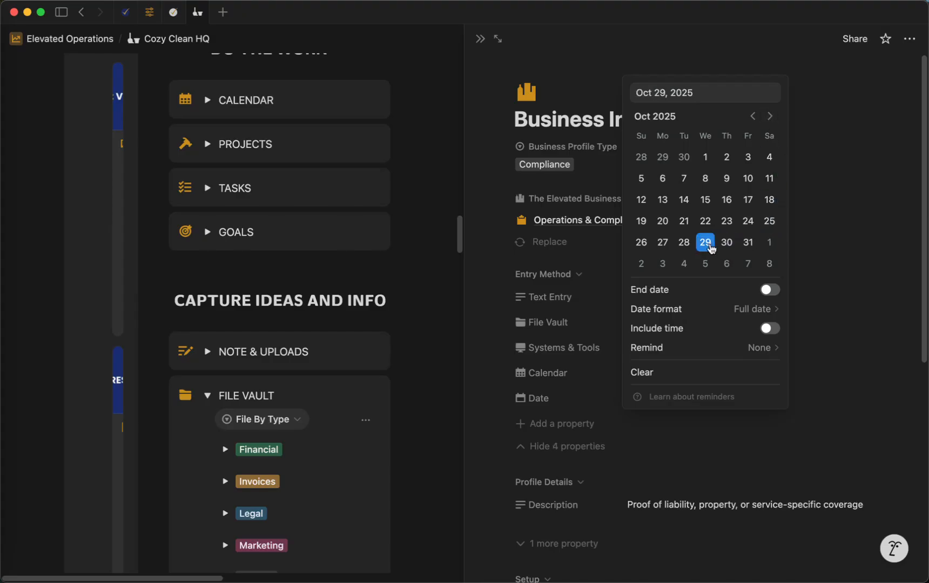
{"action": "left_click", "coordinate": [825, 325]}
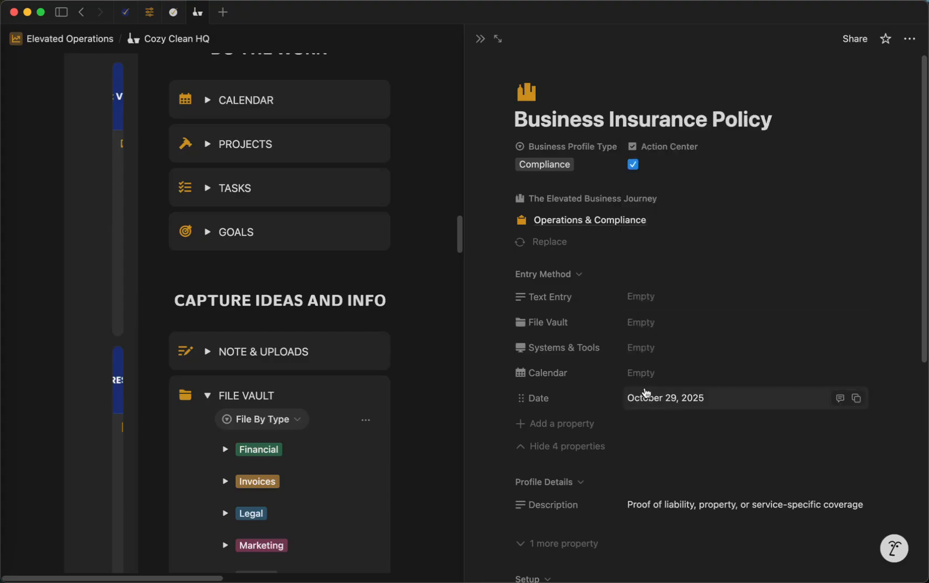
Fill Text Entry with 'General Liability + Bonding' and paste 'General Liability' into the Systems & Tools search.
{"action": "left_click", "coordinate": [659, 298]}
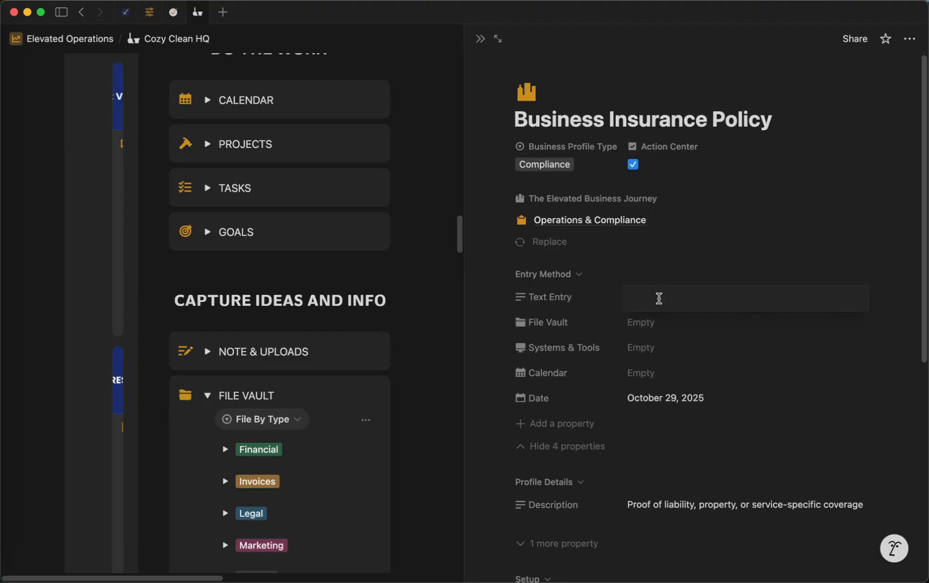
{"action": "type", "text": "General Liability + Bonding"}
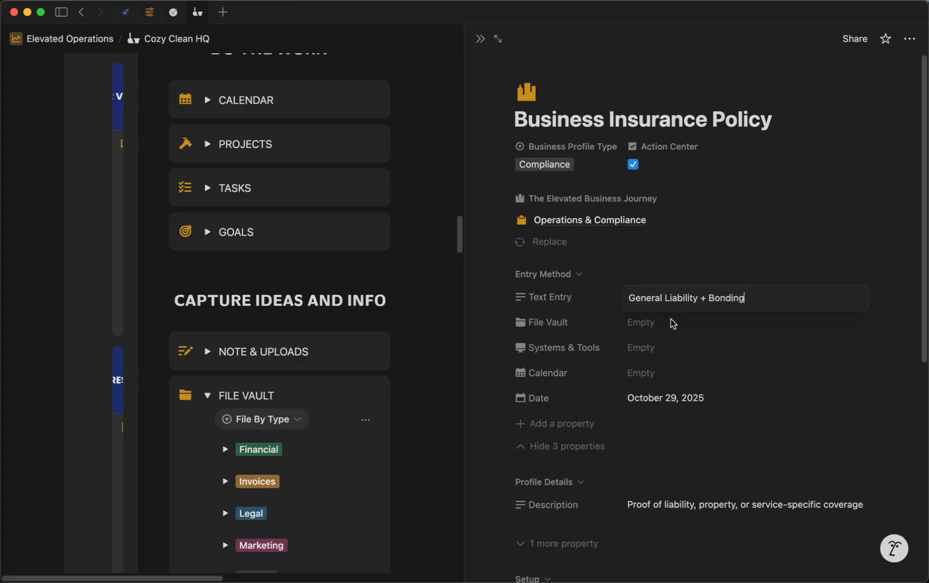
{"action": "key", "text": "Escape"}
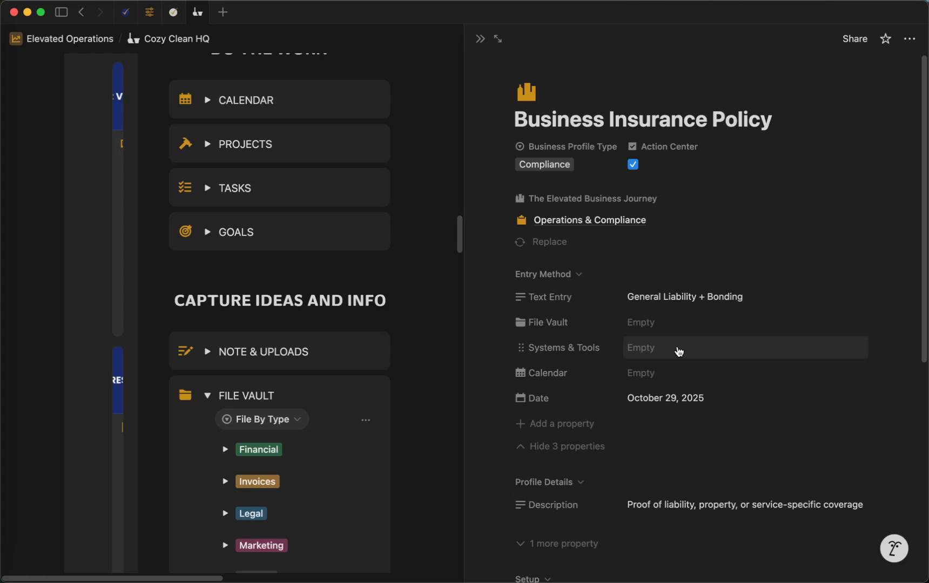
{"action": "triple_click", "coordinate": [677, 294]}
{"action": "left_click_drag", "start_coordinate": [698, 296], "coordinate": [617, 297]}
{"action": "key", "text": "super+c"}
{"action": "left_click", "coordinate": [651, 332]}
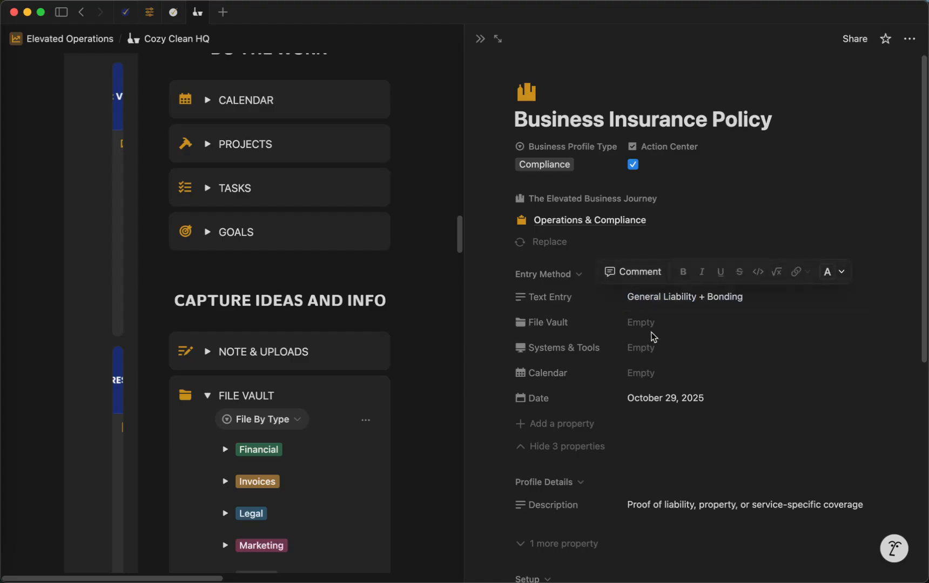
{"action": "left_click", "coordinate": [655, 350]}
{"action": "key", "text": "super+v"}
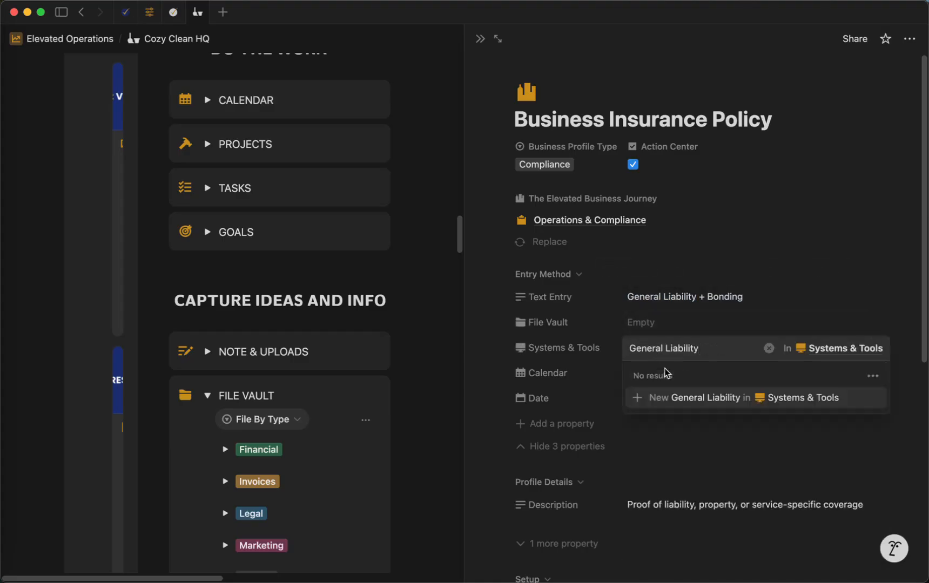
Create the linked General Liability tool and give it a new 'Insurance' Tool Type.
{"action": "left_click", "coordinate": [680, 398]}
{"action": "left_click", "coordinate": [679, 398]}
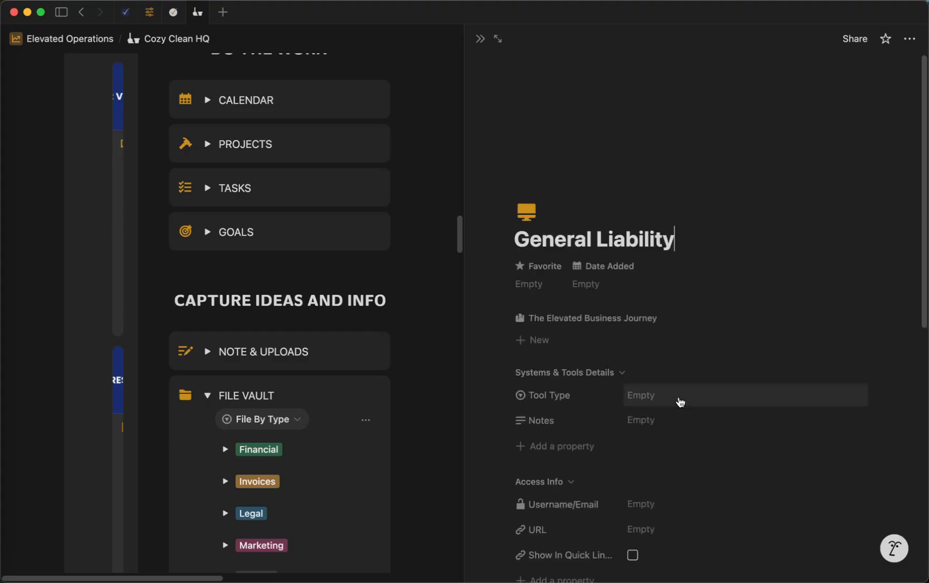
{"action": "scroll", "coordinate": [679, 397], "scroll_direction": "down", "scroll_amount": 1}
{"action": "left_click", "coordinate": [678, 392]}
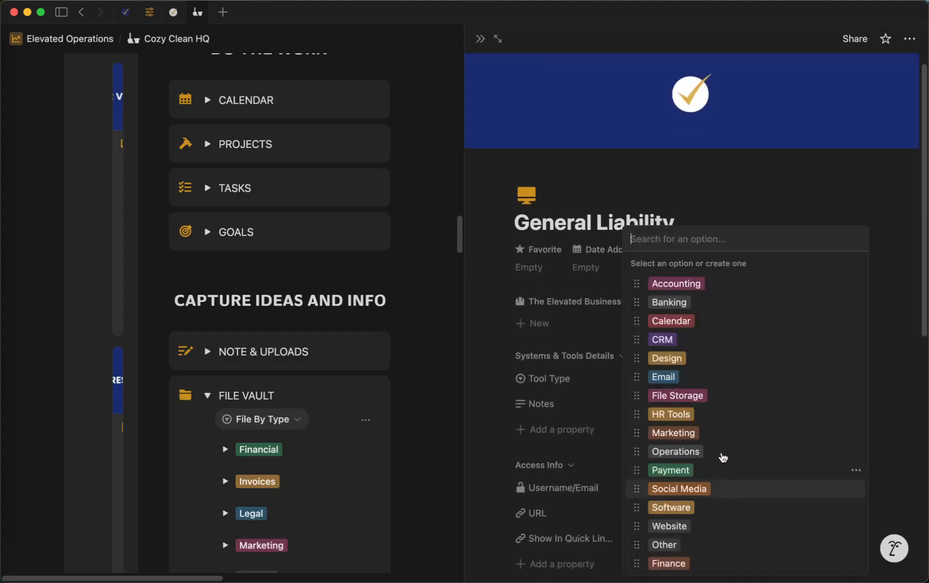
{"action": "type", "text": "Insurance"}
{"action": "key", "text": "BackSpace"}
{"action": "key", "text": "BackSpace"}
{"action": "key", "text": "BackSpace"}
{"action": "type", "text": "nce"}
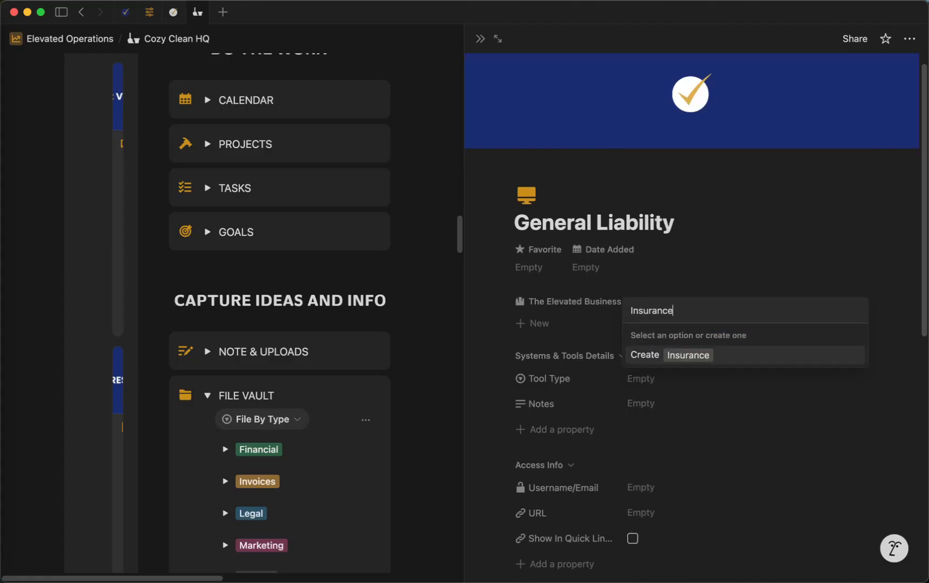
{"action": "key", "text": "Return"}
Check Show In Quick Links for General Liability and close its page.
{"action": "scroll", "coordinate": [747, 432], "scroll_direction": "down", "scroll_amount": 5}
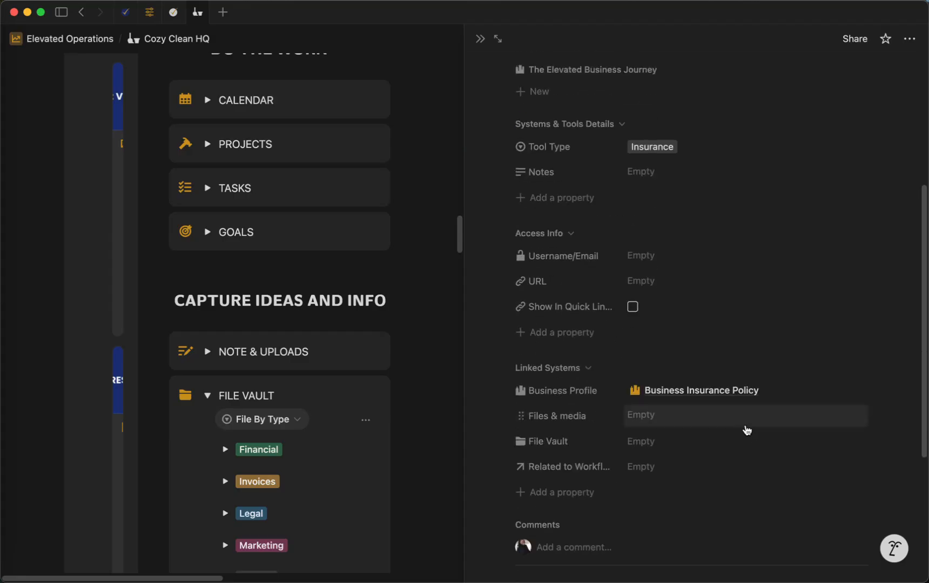
{"action": "left_click", "coordinate": [633, 306]}
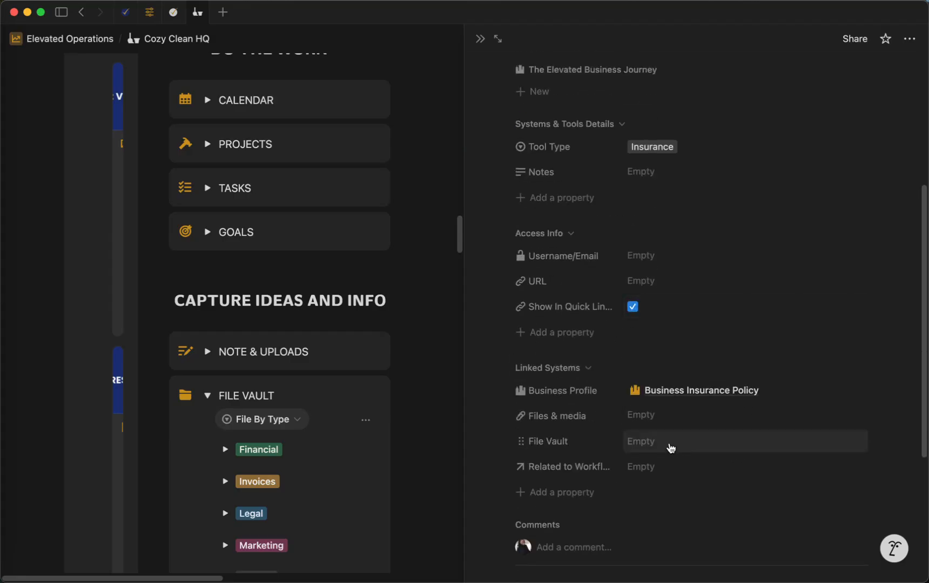
{"action": "left_click", "coordinate": [478, 38]}
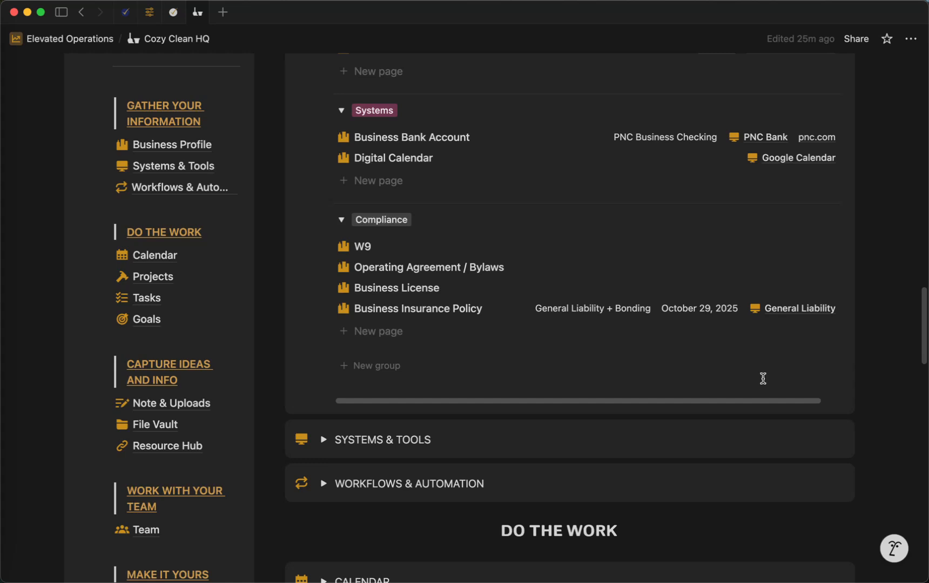
Collapse the Business Identity group and the Business Profile section at the top of the HQ page.
{"action": "scroll", "coordinate": [659, 335], "scroll_direction": "up", "scroll_amount": 10}
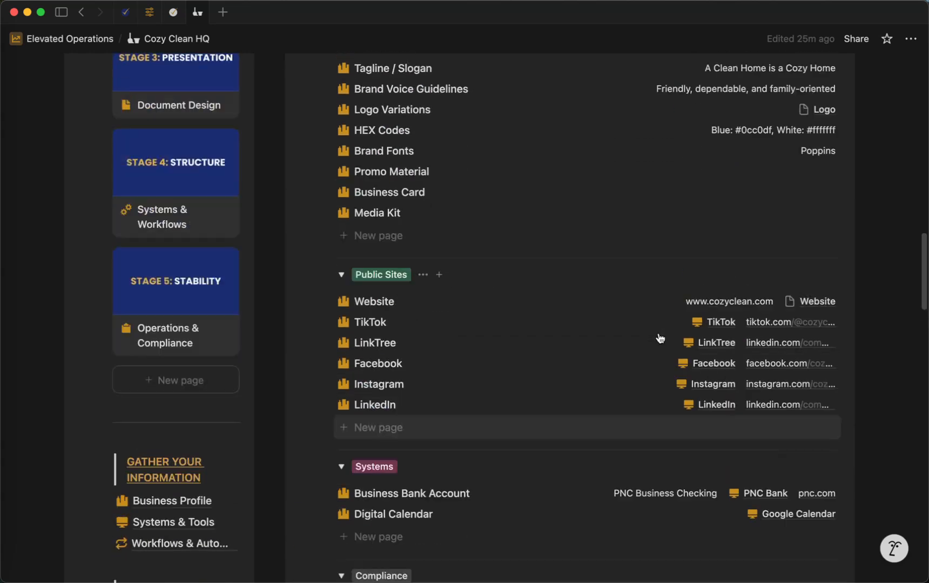
{"action": "scroll", "coordinate": [658, 332], "scroll_direction": "up", "scroll_amount": 20}
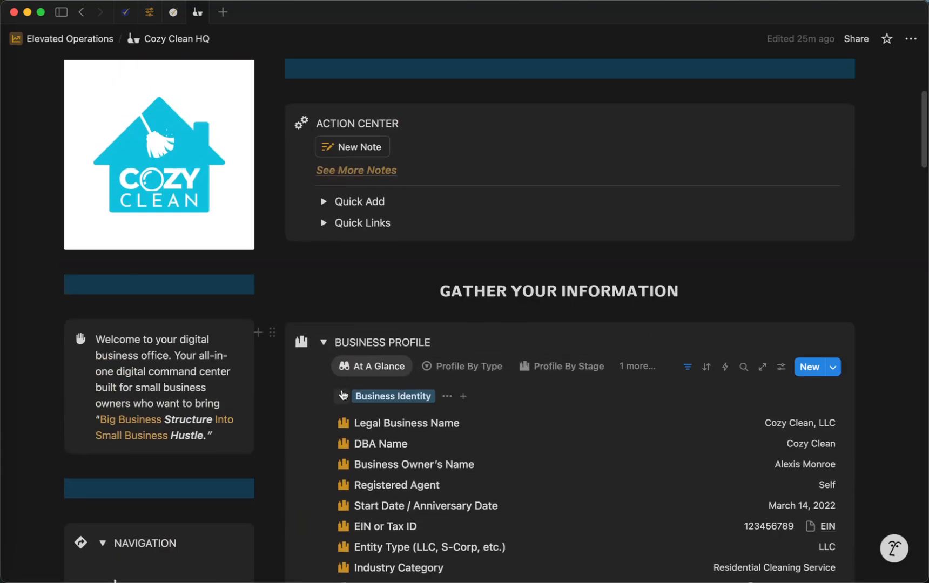
{"action": "left_click", "coordinate": [341, 396]}
{"action": "left_click", "coordinate": [323, 342]}
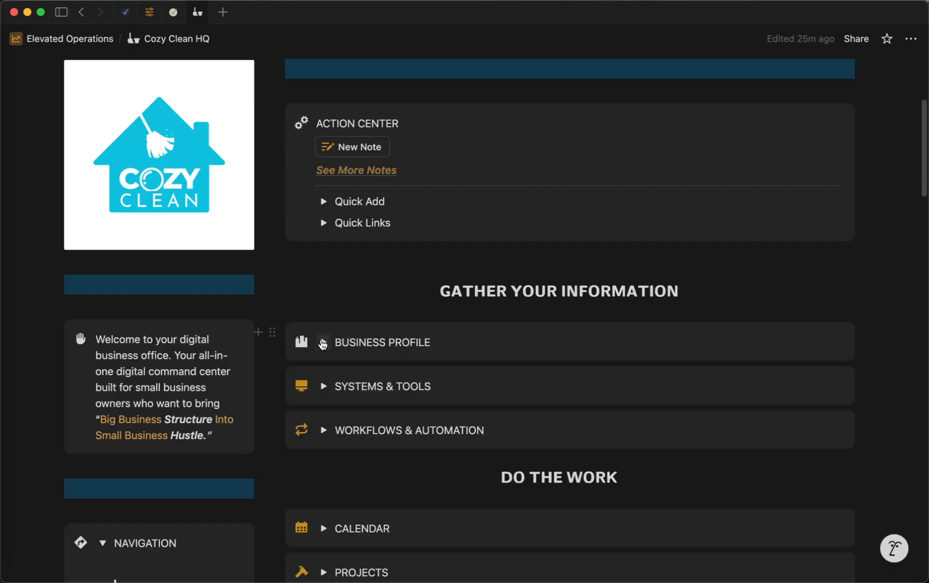
{"action": "scroll", "coordinate": [356, 347], "scroll_direction": "down", "scroll_amount": 1}
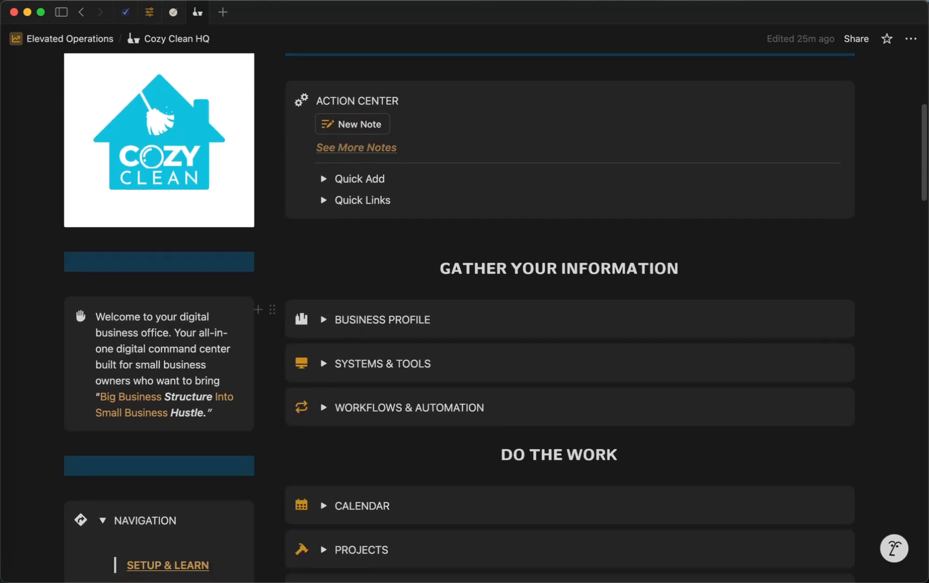
Expand the Systems & Tools database and scroll through its tool-type groups.
{"action": "left_click", "coordinate": [324, 364]}
{"action": "scroll", "coordinate": [365, 357], "scroll_direction": "down", "scroll_amount": 1}
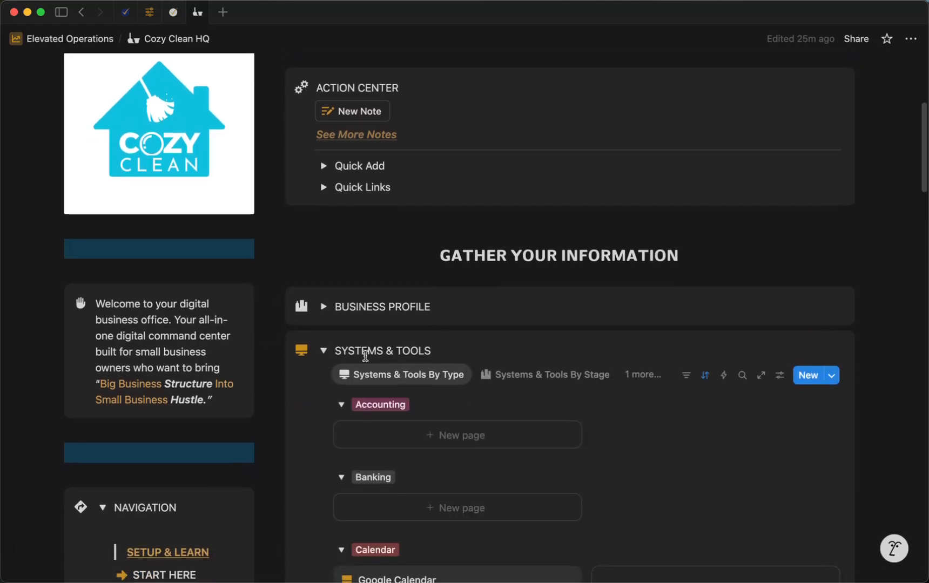
{"action": "scroll", "coordinate": [451, 358], "scroll_direction": "down", "scroll_amount": 10}
{"action": "scroll", "coordinate": [458, 365], "scroll_direction": "down", "scroll_amount": 10}
{"action": "scroll", "coordinate": [458, 365], "scroll_direction": "down", "scroll_amount": 9}
{"action": "scroll", "coordinate": [456, 360], "scroll_direction": "up", "scroll_amount": 10}
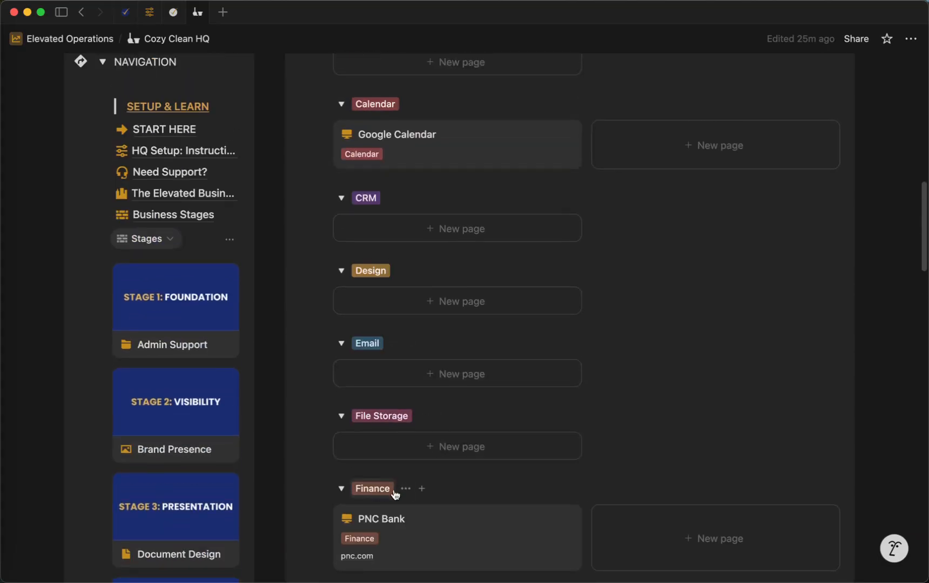
{"action": "scroll", "coordinate": [400, 494], "scroll_direction": "up", "scroll_amount": 10}
Open the Banking group's options, dismiss them unchanged, and scroll back through the groups.
{"action": "left_click", "coordinate": [406, 284]}
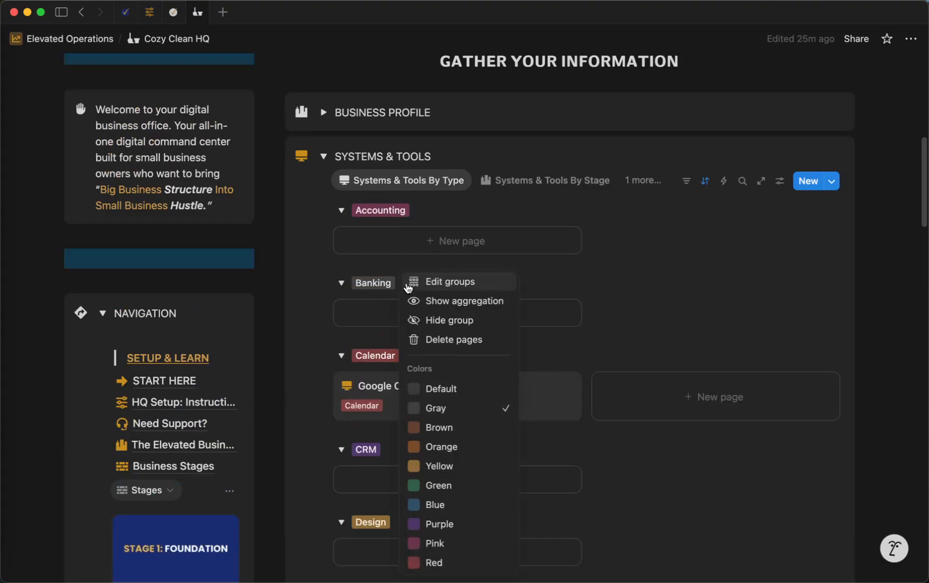
{"action": "left_click", "coordinate": [592, 363]}
{"action": "scroll", "coordinate": [562, 374], "scroll_direction": "down", "scroll_amount": 5}
{"action": "scroll", "coordinate": [545, 373], "scroll_direction": "up", "scroll_amount": 5}
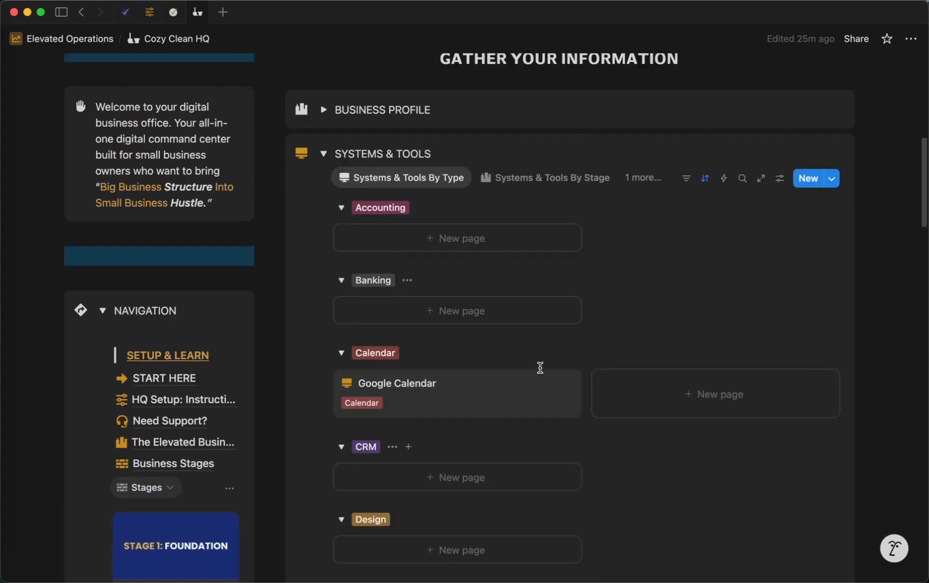
{"action": "scroll", "coordinate": [540, 368], "scroll_direction": "down", "scroll_amount": 10}
{"action": "scroll", "coordinate": [540, 368], "scroll_direction": "down", "scroll_amount": 9}
{"action": "left_click", "coordinate": [471, 306]}
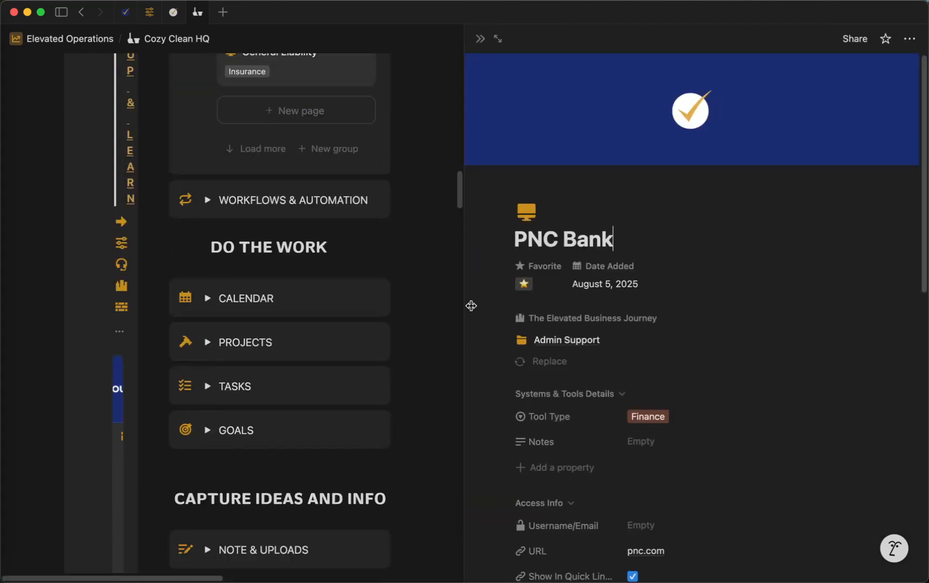
{"action": "left_click", "coordinate": [648, 416]}
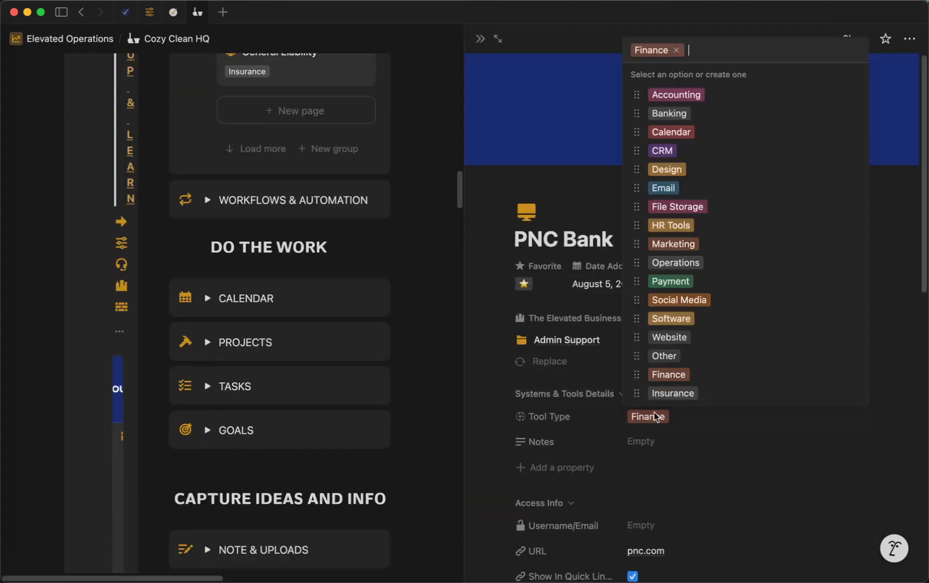
{"action": "left_click", "coordinate": [700, 114]}
{"action": "left_click", "coordinate": [680, 421]}
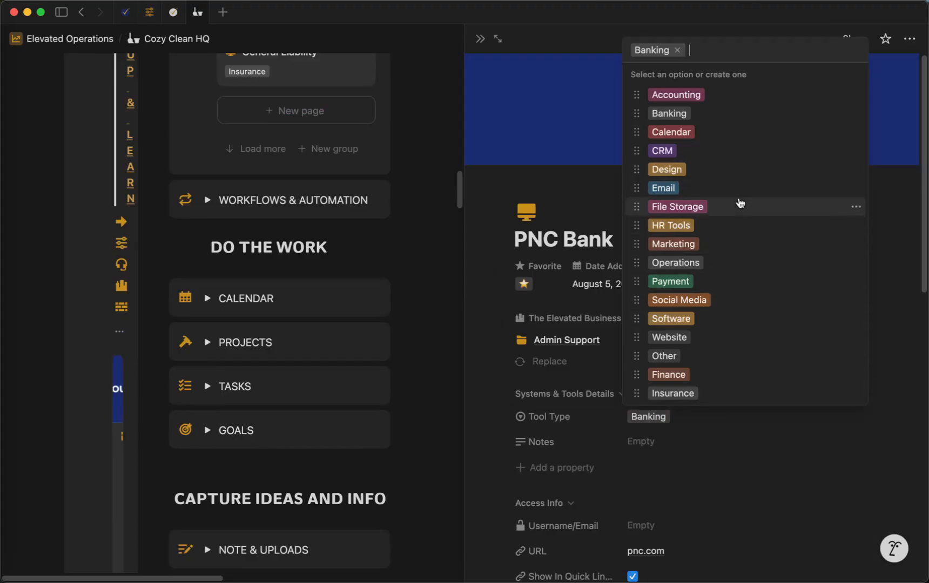
{"action": "left_click", "coordinate": [487, 214]}
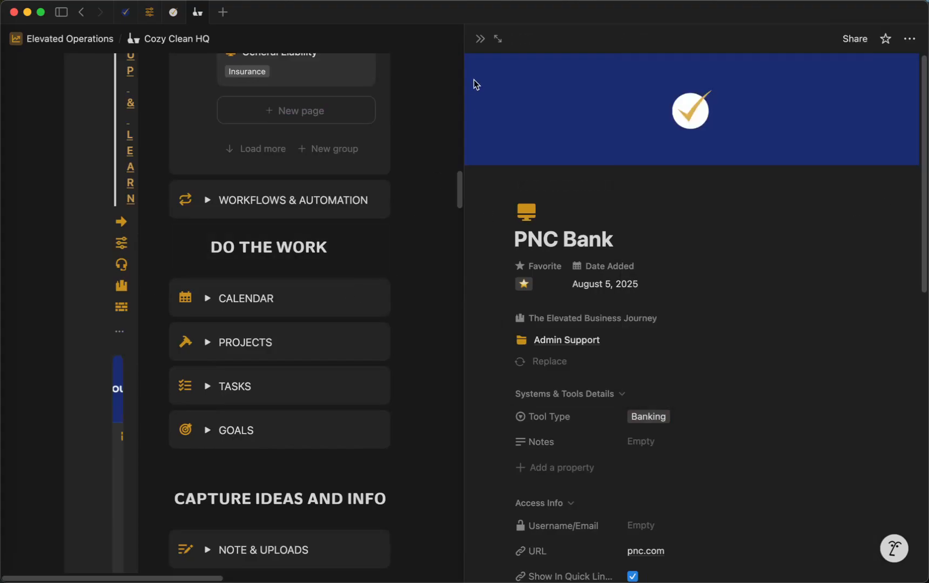
{"action": "left_click", "coordinate": [482, 36]}
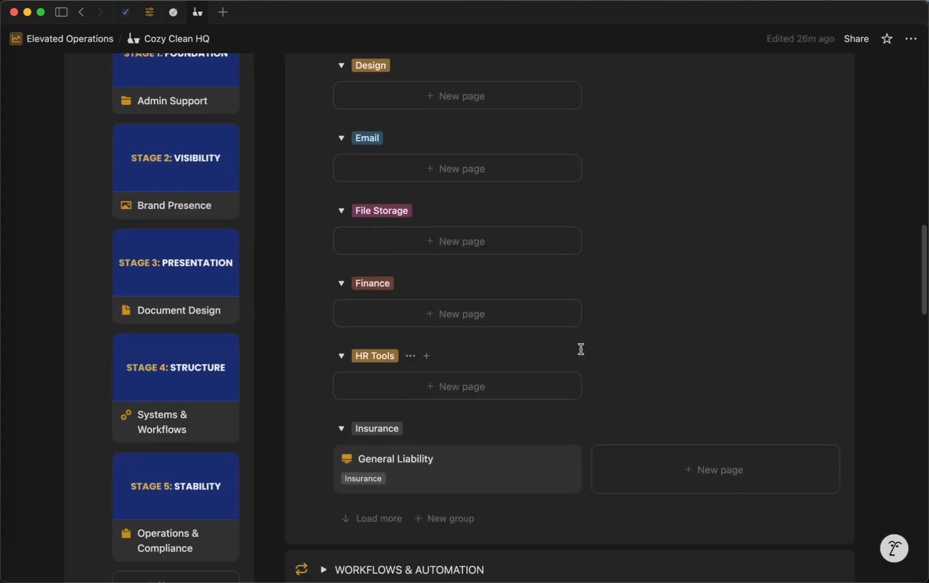
{"action": "scroll", "coordinate": [383, 456], "scroll_direction": "up", "scroll_amount": 7}
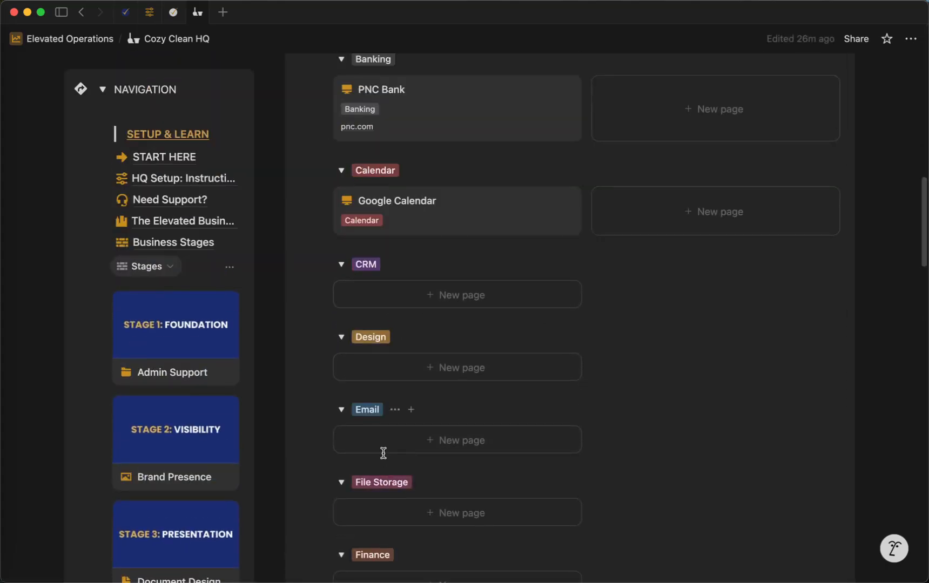
{"action": "scroll", "coordinate": [399, 266], "scroll_direction": "up", "scroll_amount": 2}
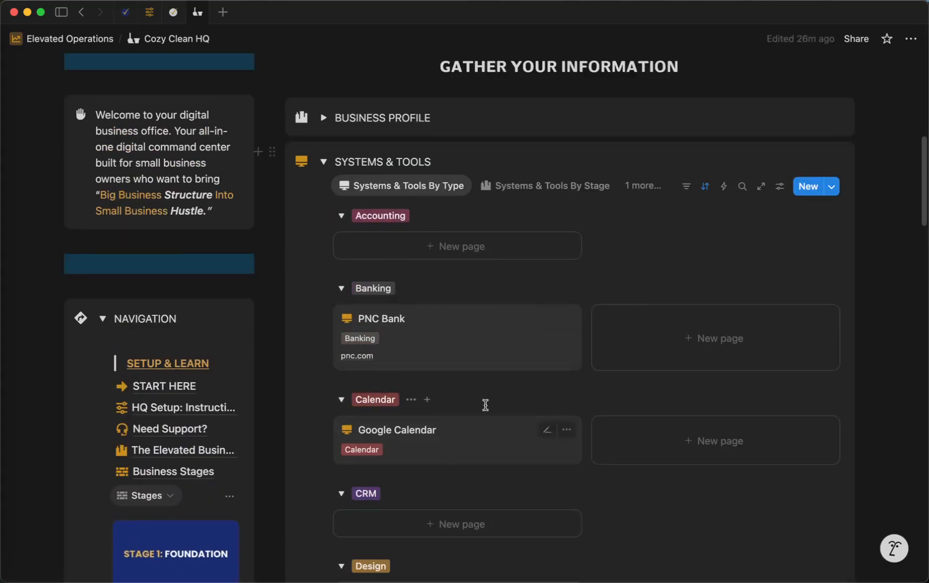
Switch to the Systems & Tools Details table and scroll over to the Date Added column.
{"action": "left_click", "coordinate": [648, 185]}
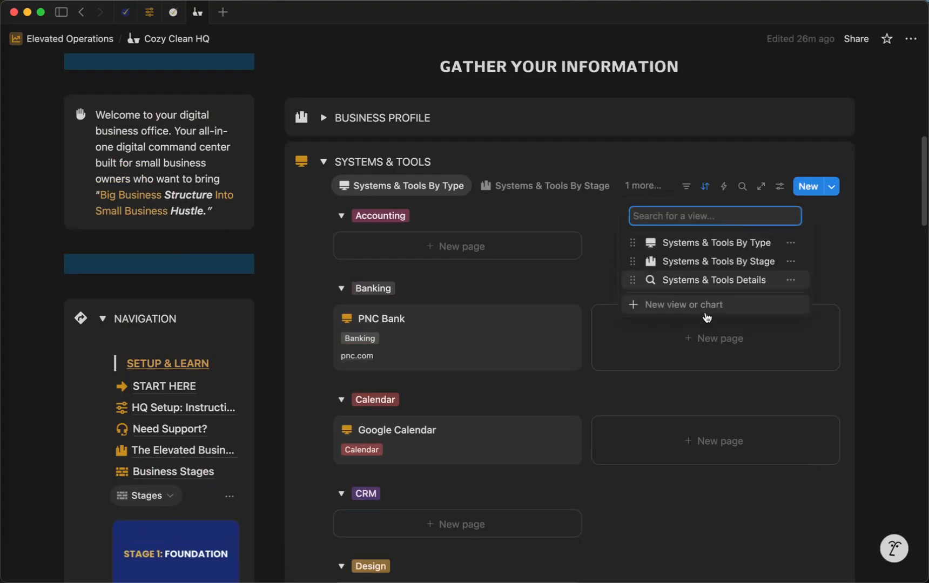
{"action": "left_click", "coordinate": [715, 279]}
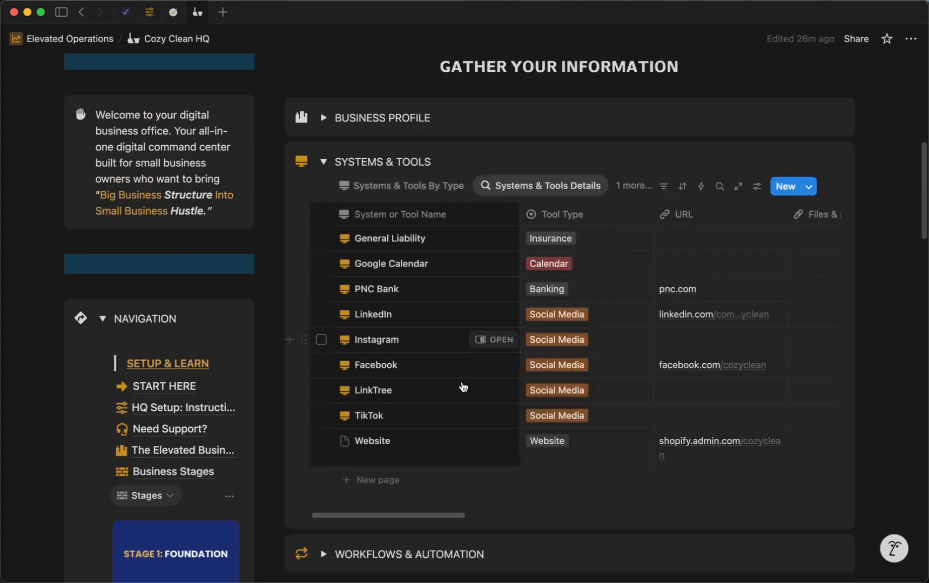
{"action": "left_click_drag", "start_coordinate": [416, 516], "coordinate": [677, 493]}
Fill the empty Date Added cells for General Liability and Instagram with August 5, 2025.
{"action": "left_click", "coordinate": [678, 335]}
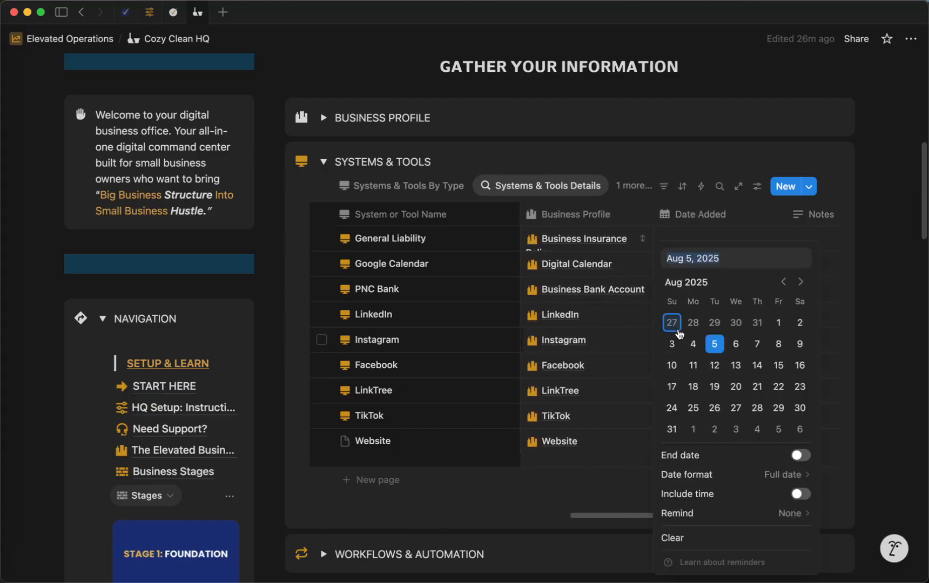
{"action": "left_click", "coordinate": [698, 242]}
{"action": "left_click", "coordinate": [709, 345]}
{"action": "left_click", "coordinate": [584, 487]}
{"action": "left_click_drag", "start_coordinate": [604, 524], "coordinate": [719, 527]}
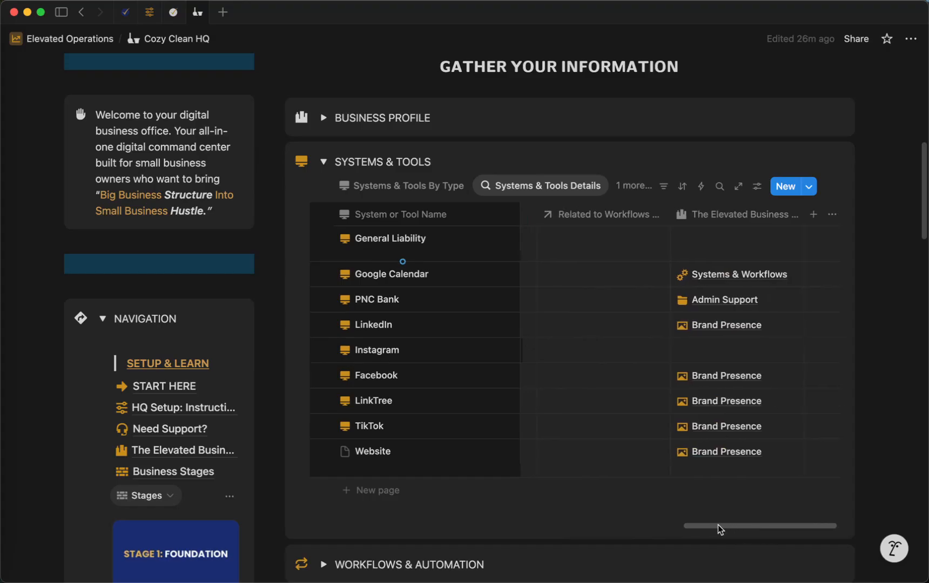
Set Elevated Business to Brand Presence for Instagram and Operations & Compliance for General Liability.
{"action": "left_click", "coordinate": [730, 360]}
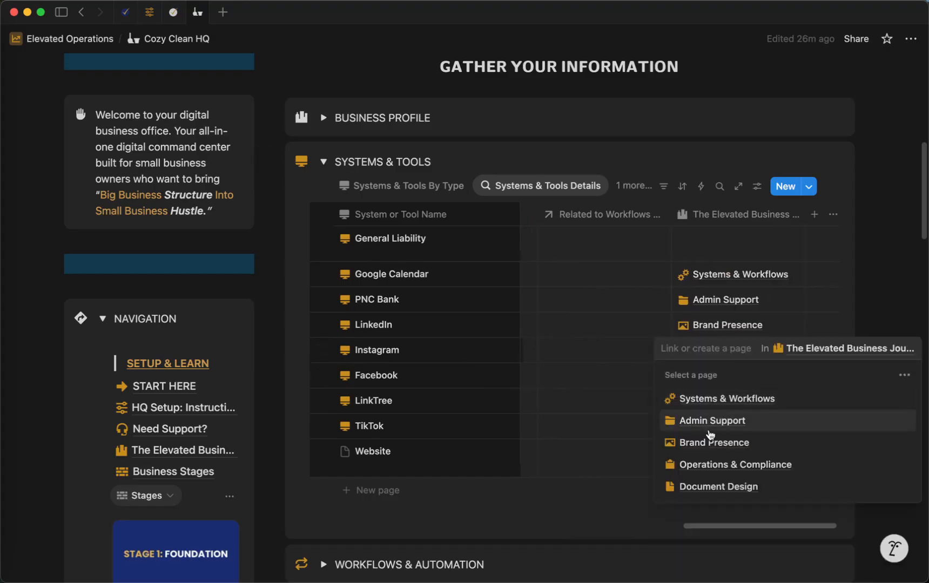
{"action": "left_click", "coordinate": [711, 440]}
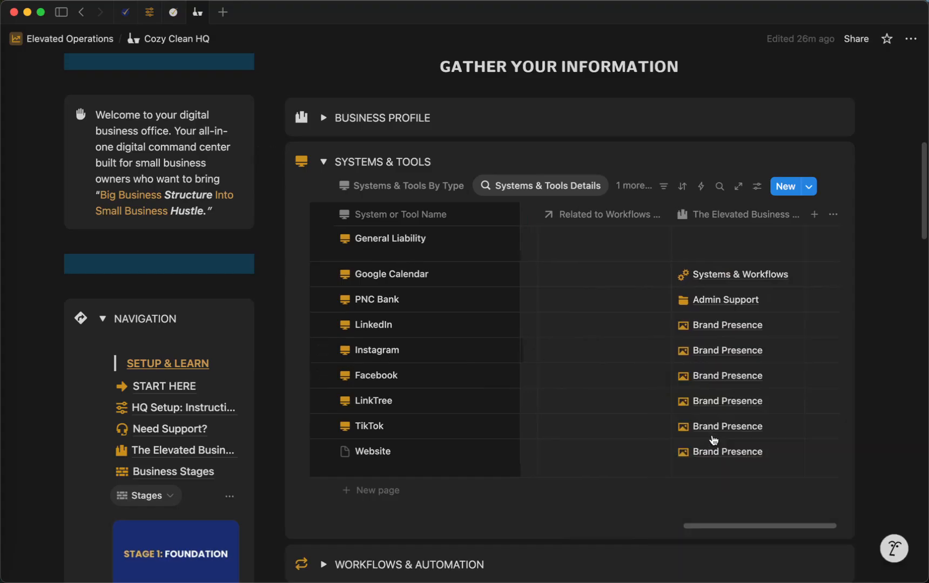
{"action": "left_click", "coordinate": [733, 244]}
{"action": "left_click", "coordinate": [764, 354]}
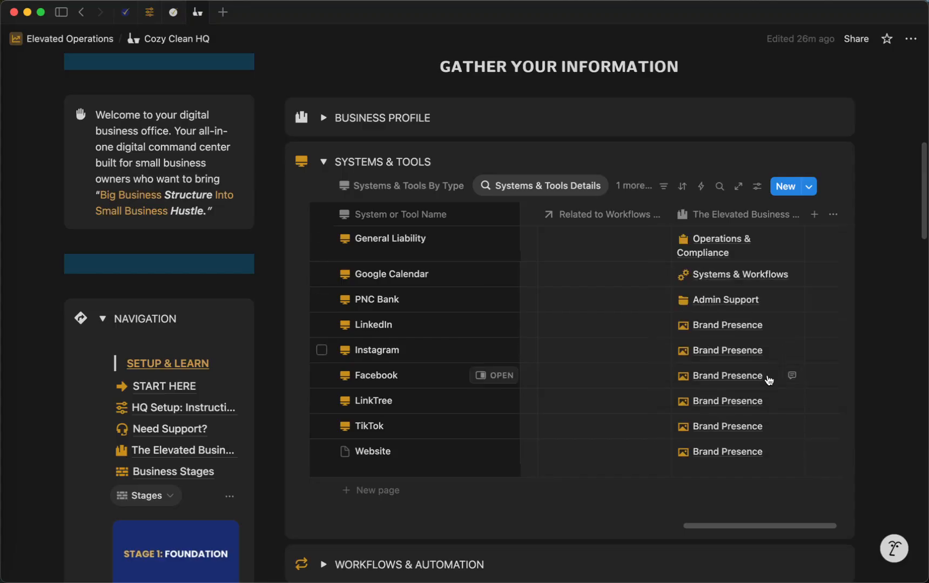
{"action": "left_click_drag", "start_coordinate": [711, 529], "coordinate": [323, 531]}
Give the Website entry the yellow-orange computer icon found by searching 'compu' in Icons.
{"action": "left_click", "coordinate": [362, 453]}
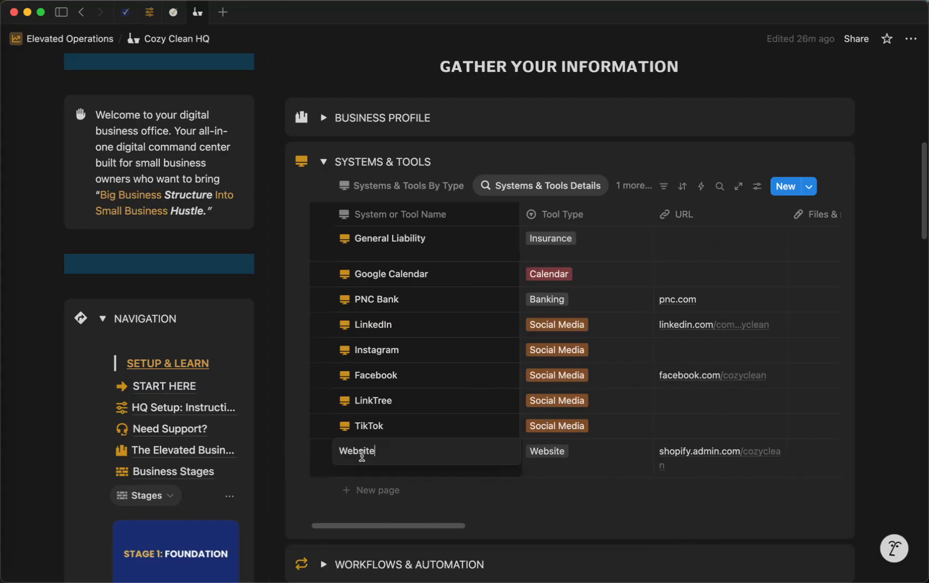
{"action": "key", "text": "Escape"}
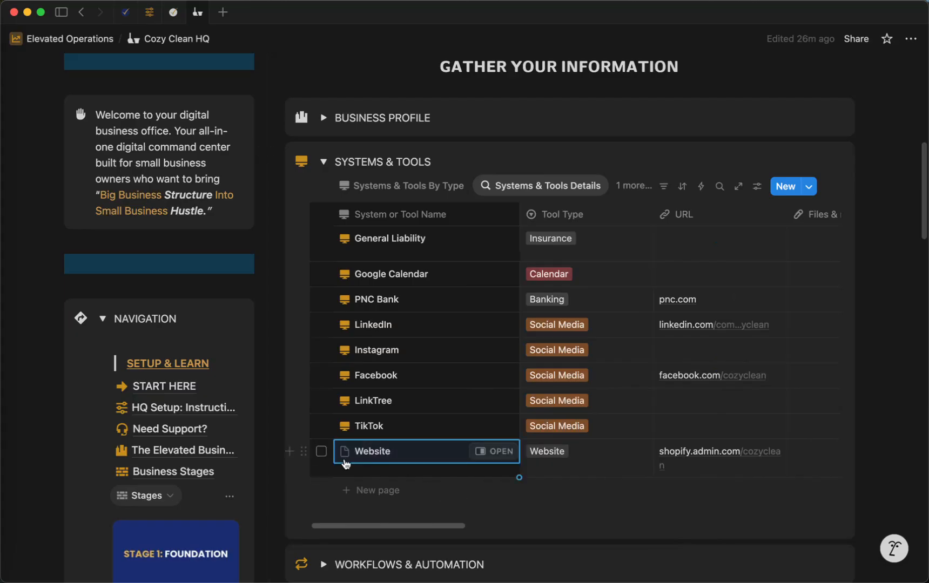
{"action": "left_click", "coordinate": [303, 451]}
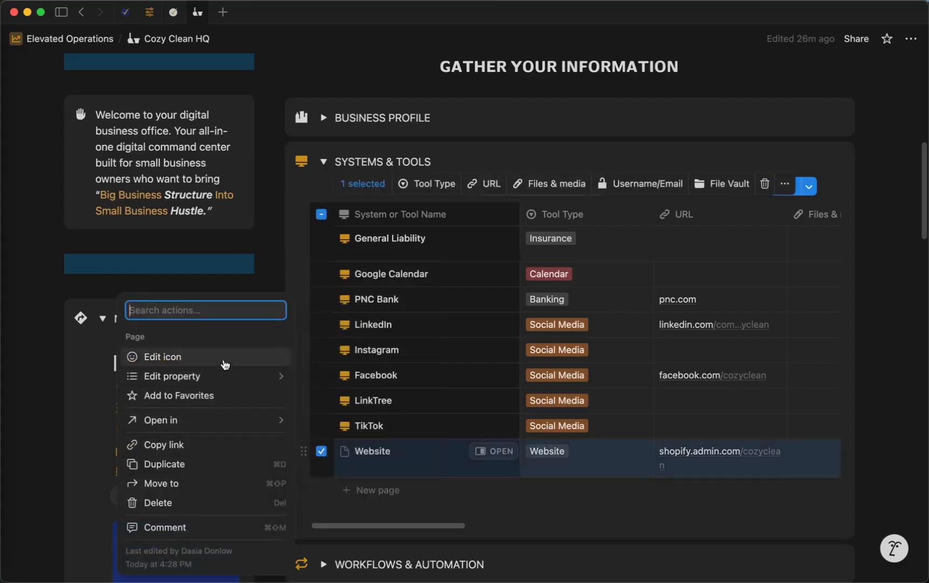
{"action": "left_click", "coordinate": [186, 357]}
{"action": "left_click", "coordinate": [222, 217]}
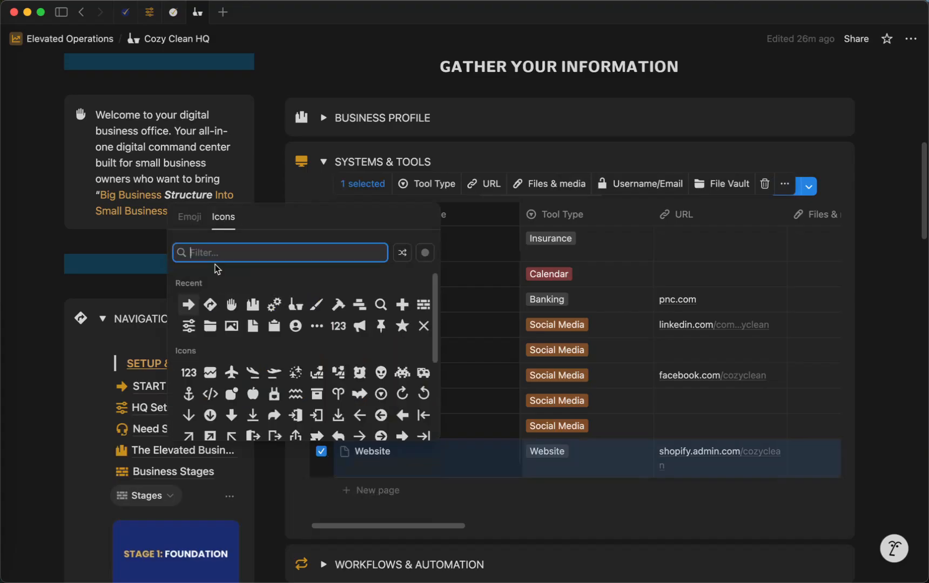
{"action": "type", "text": "c;"}
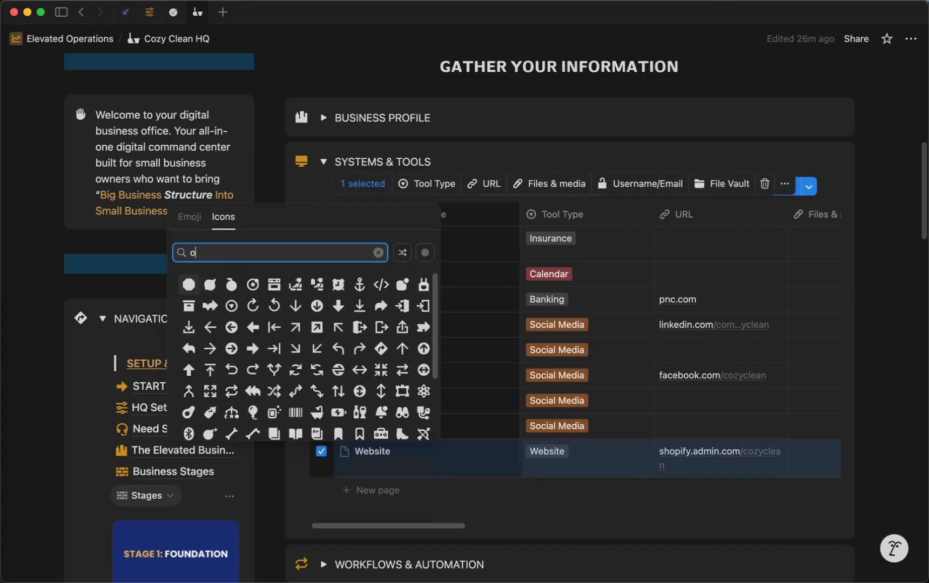
{"action": "key", "text": "BackSpace"}
{"action": "key", "text": "BackSpace"}
{"action": "type", "text": "compu"}
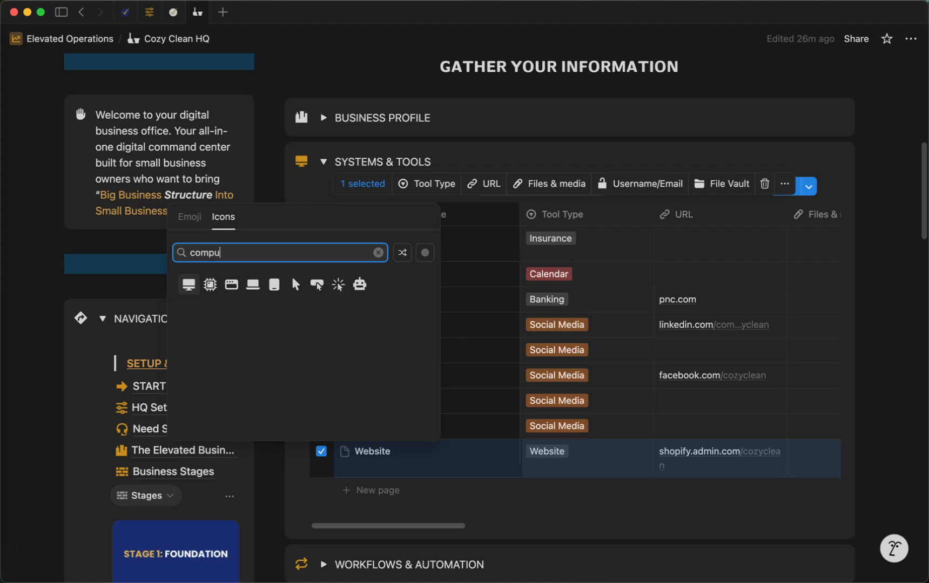
{"action": "left_click", "coordinate": [190, 286]}
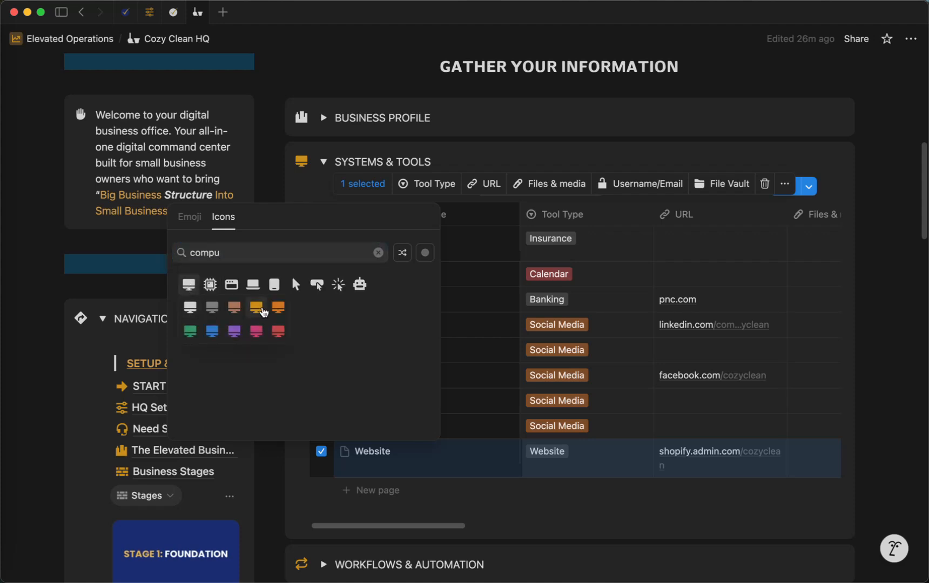
{"action": "left_click", "coordinate": [256, 307]}
{"action": "scroll", "coordinate": [555, 522], "scroll_direction": "right", "scroll_amount": 10}
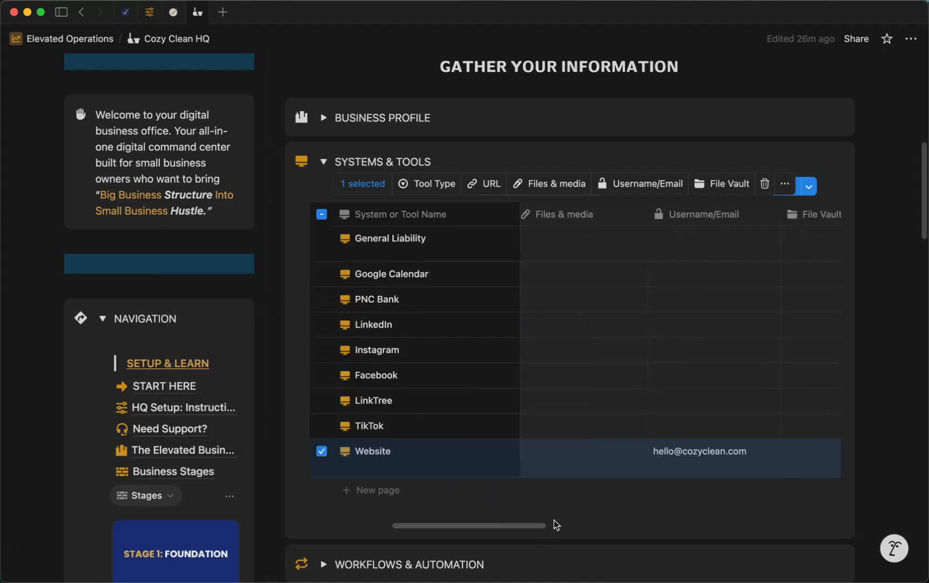
{"action": "left_click_drag", "start_coordinate": [527, 524], "coordinate": [320, 511]}
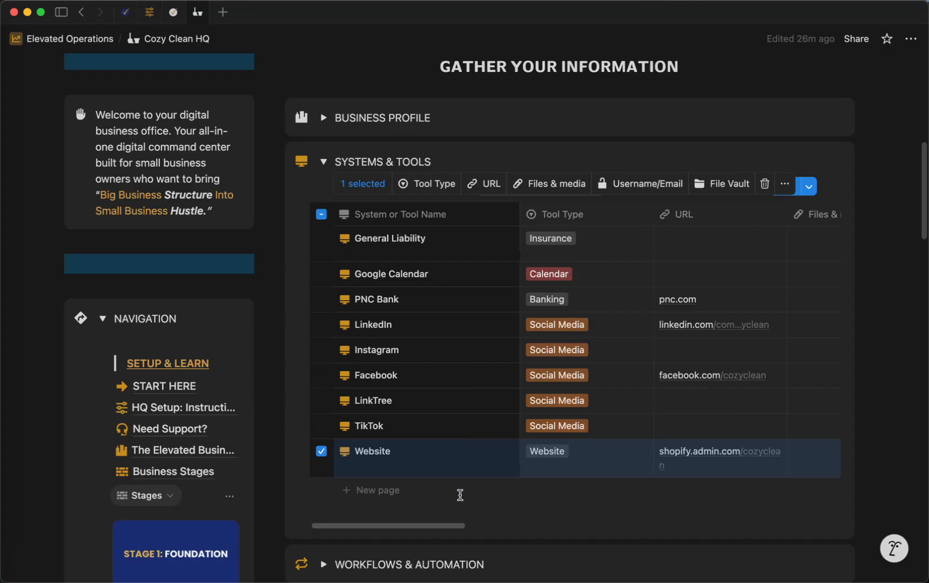
{"action": "left_click_drag", "start_coordinate": [461, 527], "coordinate": [569, 527]}
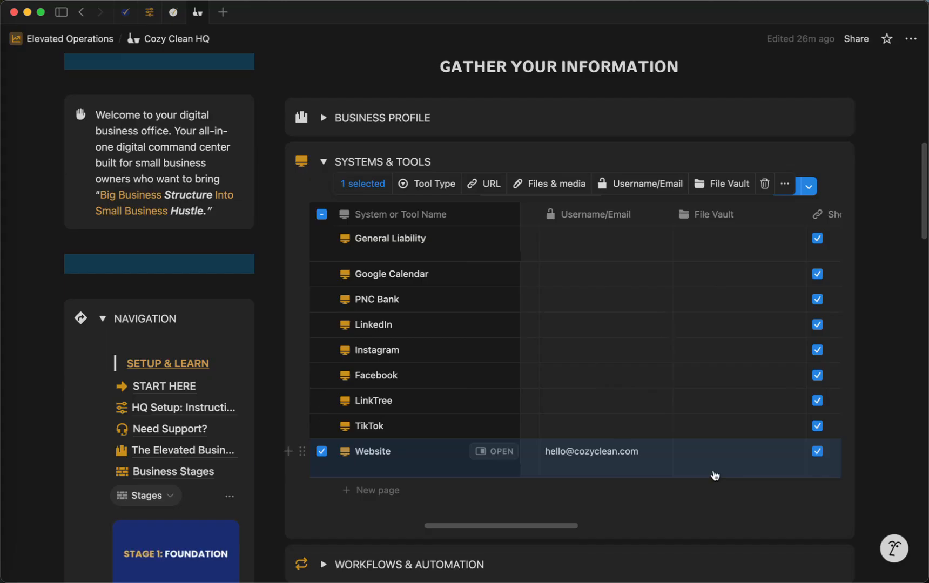
{"action": "left_click_drag", "start_coordinate": [564, 528], "coordinate": [803, 542]}
{"action": "mouse_move", "coordinate": [713, 525]}
{"action": "left_mouse_down"}
{"action": "mouse_move", "coordinate": [624, 519]}
{"action": "mouse_move", "coordinate": [715, 522]}
{"action": "left_mouse_up"}
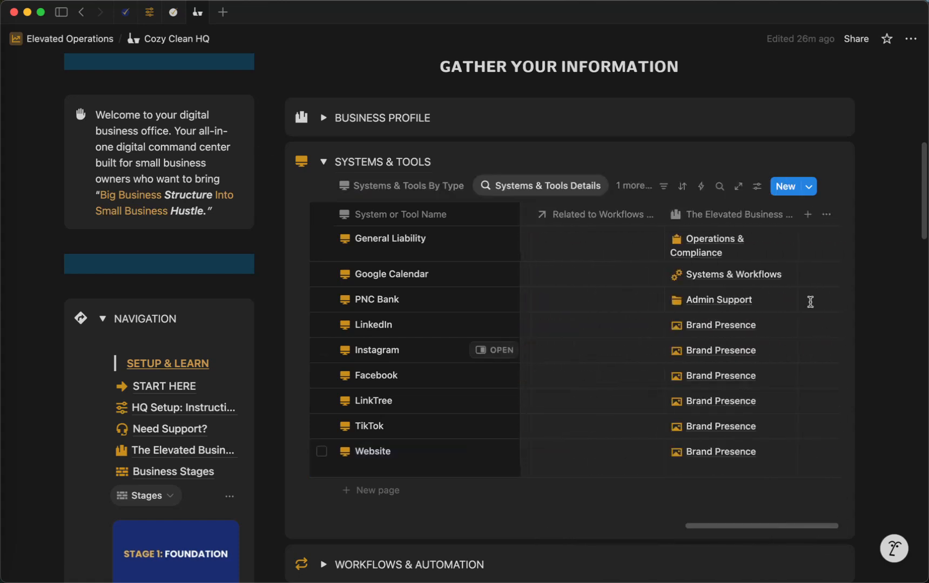
Add a Text property named 'Password' with a lock icon and move its column left.
{"action": "left_click", "coordinate": [808, 214]}
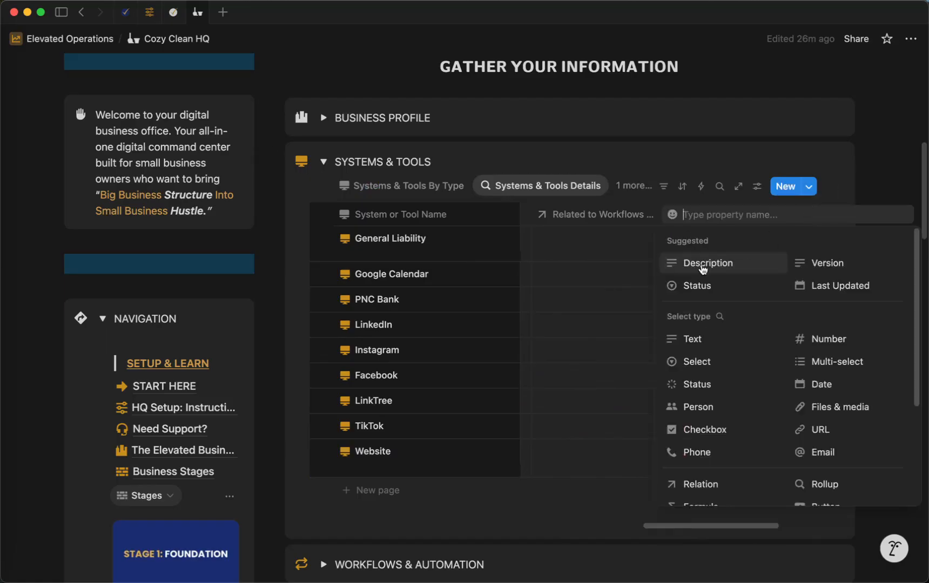
{"action": "left_click", "coordinate": [690, 341]}
{"action": "left_click", "coordinate": [814, 215]}
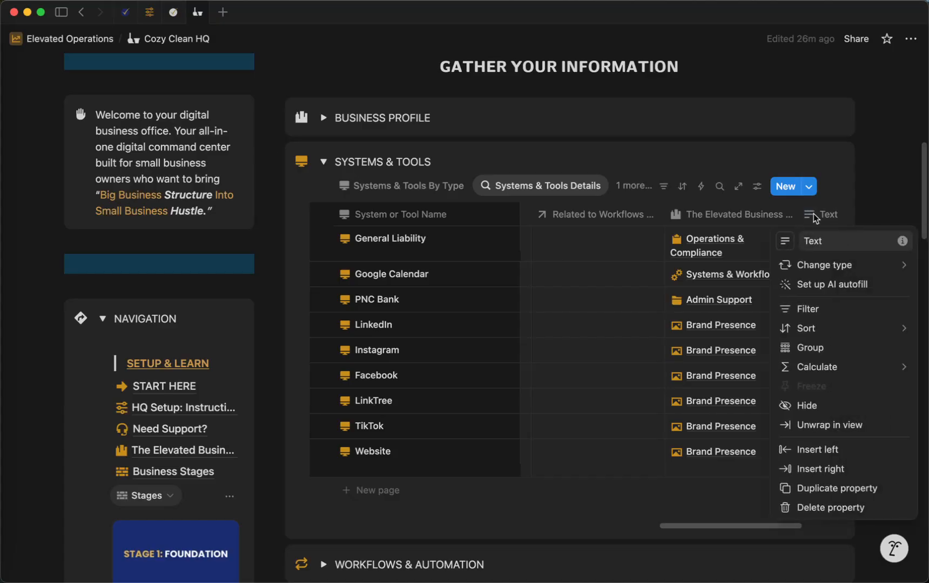
{"action": "type", "text": "Password"}
{"action": "left_click", "coordinate": [783, 243]}
{"action": "type", "text": "lock"}
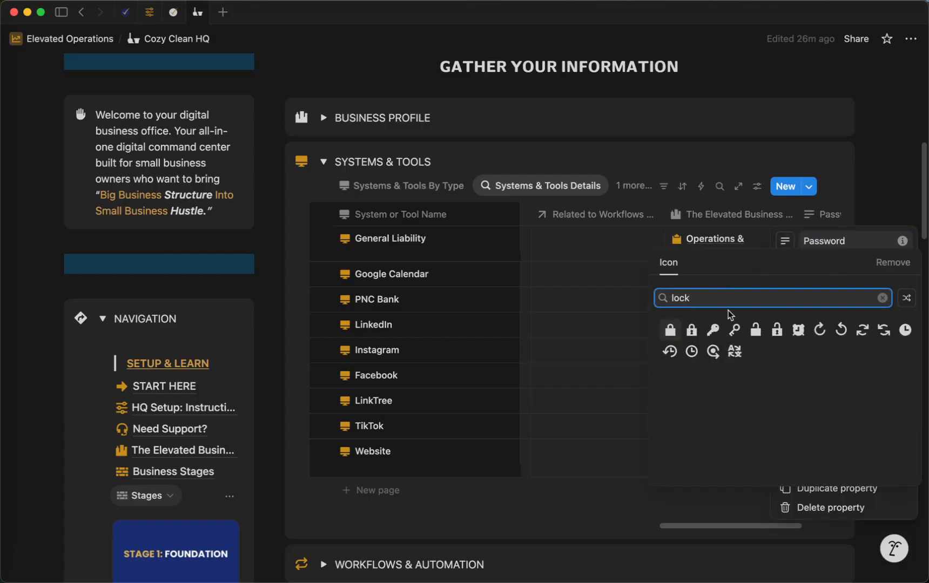
{"action": "left_click", "coordinate": [670, 329]}
{"action": "left_click", "coordinate": [829, 215]}
{"action": "left_click_drag", "start_coordinate": [829, 215], "coordinate": [513, 219]}
{"action": "left_click_drag", "start_coordinate": [732, 528], "coordinate": [651, 523]}
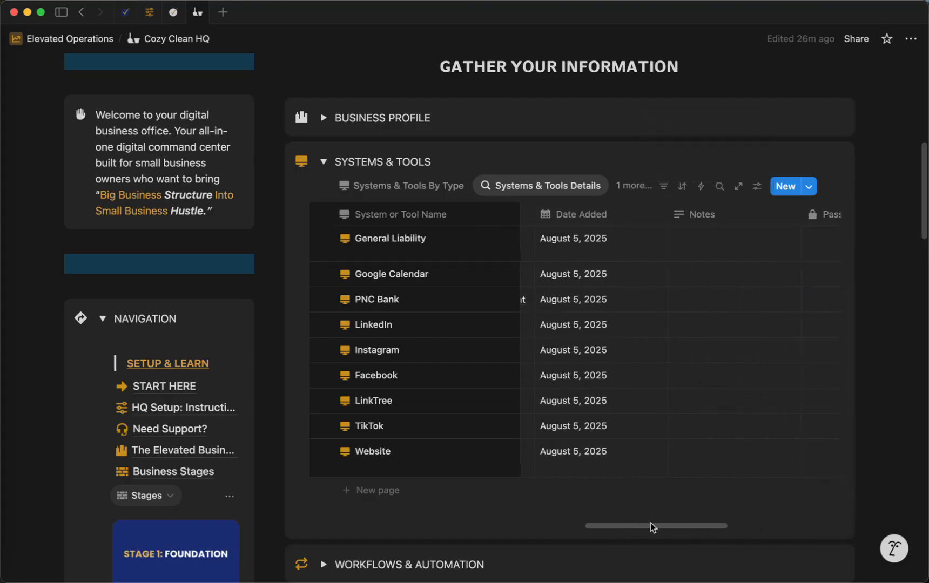
Move the Password column so it sits right after Username/Email, ahead of File Vault.
{"action": "left_click_drag", "start_coordinate": [826, 215], "coordinate": [619, 218]}
{"action": "left_click_drag", "start_coordinate": [653, 527], "coordinate": [573, 527]}
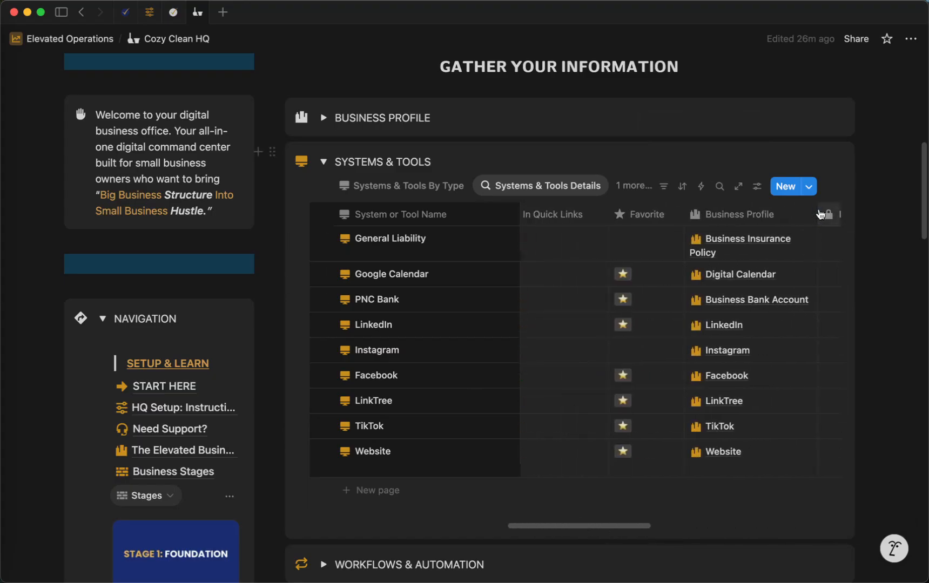
{"action": "left_click_drag", "start_coordinate": [808, 215], "coordinate": [529, 225]}
{"action": "left_click_drag", "start_coordinate": [631, 527], "coordinate": [537, 524]}
{"action": "left_click_drag", "start_coordinate": [839, 216], "coordinate": [701, 222]}
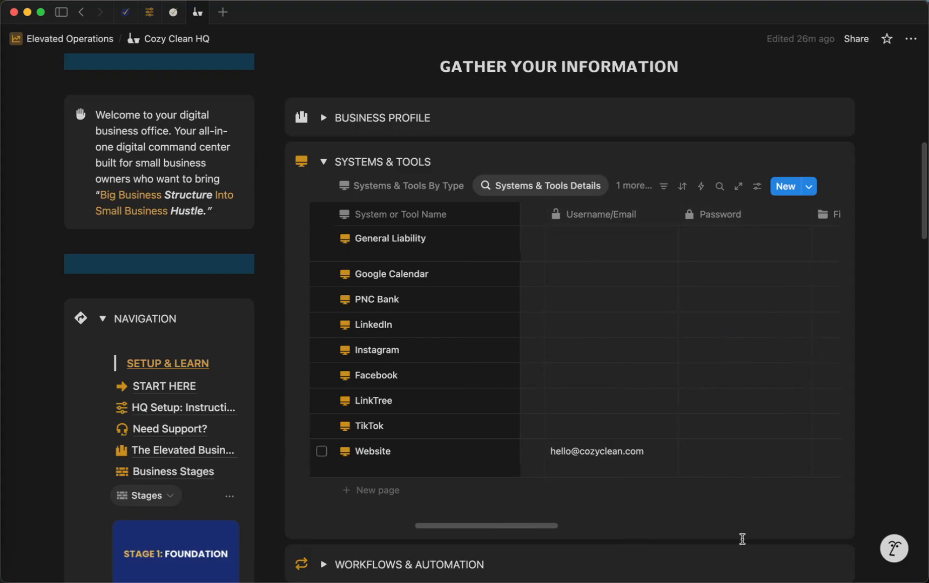
{"action": "left_click_drag", "start_coordinate": [540, 527], "coordinate": [406, 517]}
Switch Systems & Tools back to the By Type view and fold up the SYSTEMS & TOOLS section.
{"action": "left_click", "coordinate": [376, 188]}
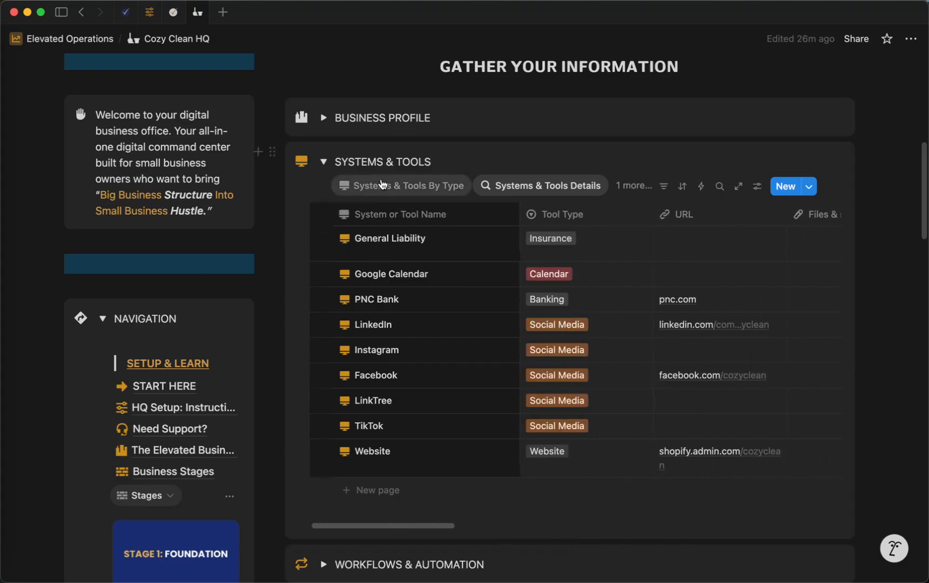
{"action": "left_click", "coordinate": [322, 162]}
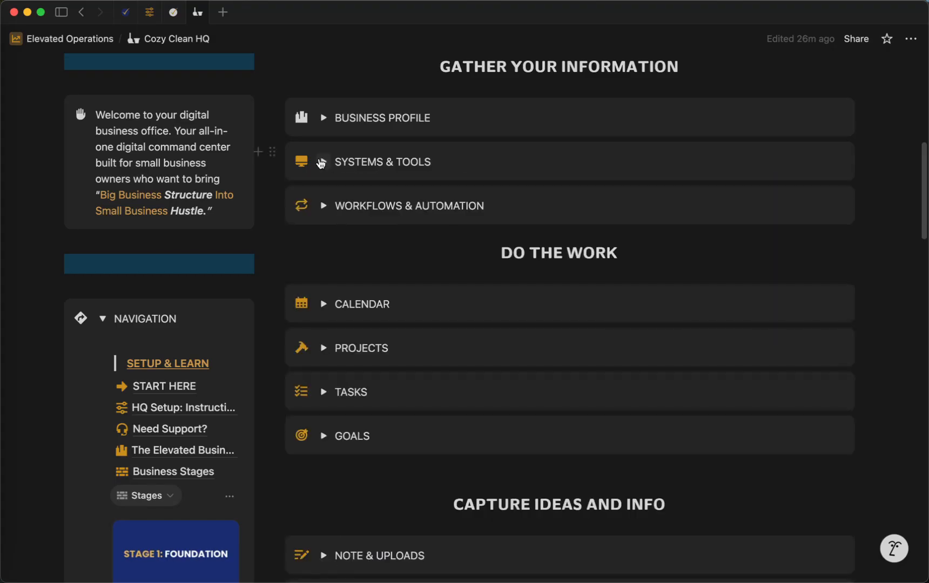
{"action": "scroll", "coordinate": [324, 165], "scroll_direction": "up", "scroll_amount": 1}
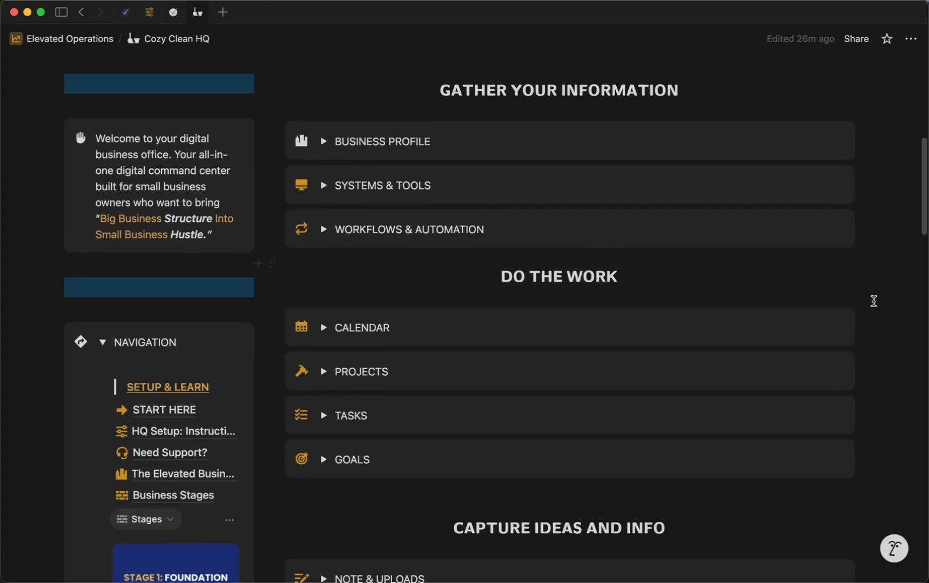